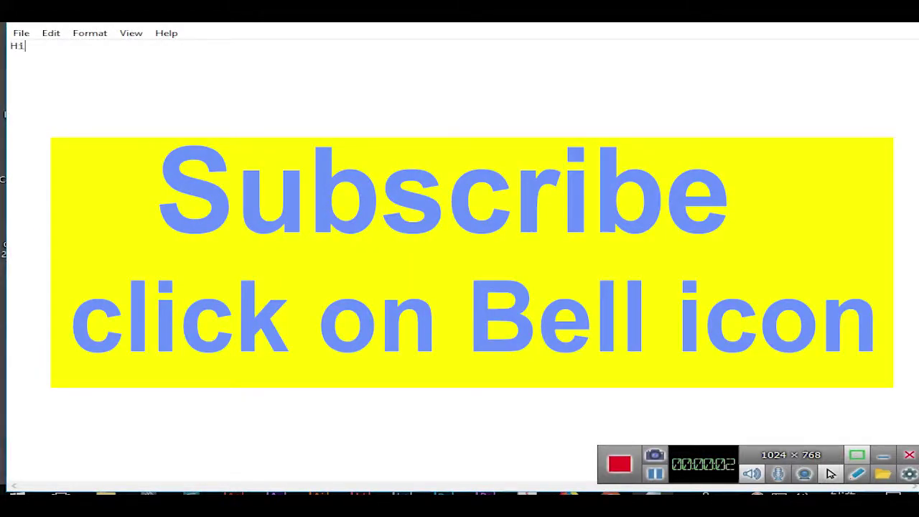
Write a Notepad intro for part three of the insect rig series ending with 'Let's Start', then minimise Notepad
type("y")
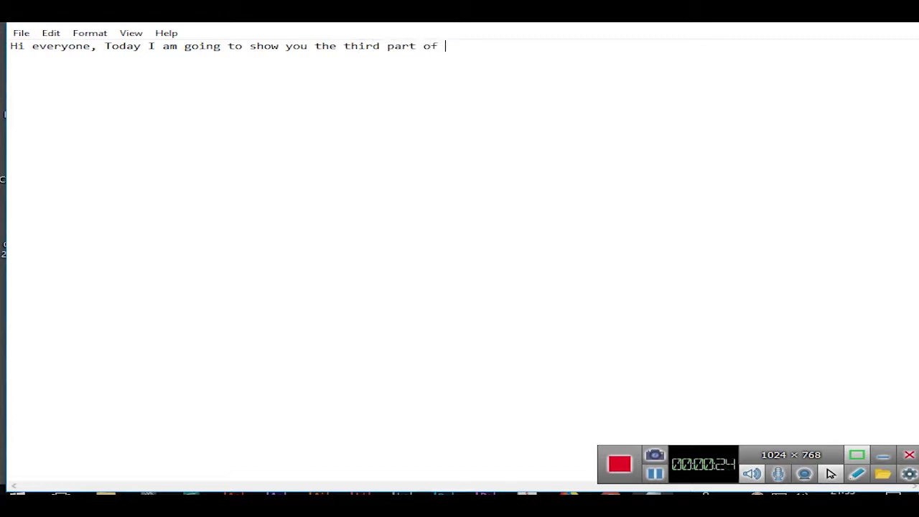
type("ct rig series.")
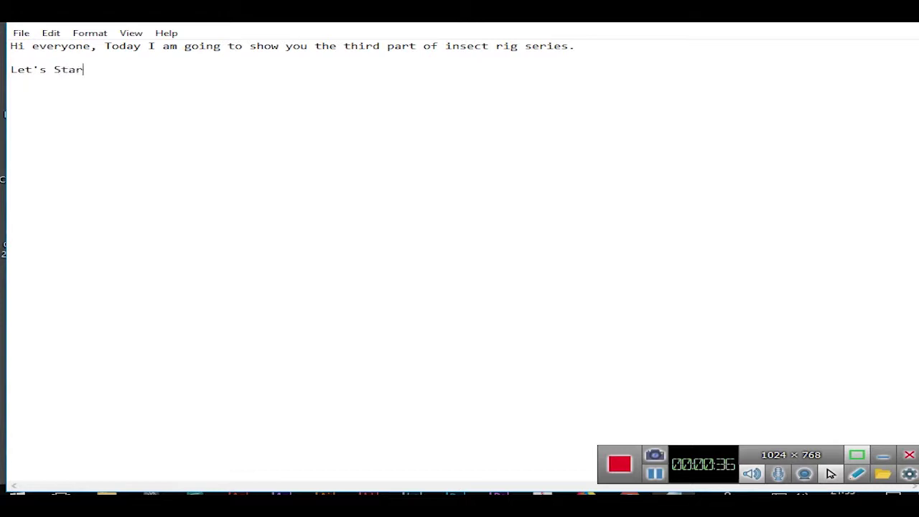
left_click(825, 26)
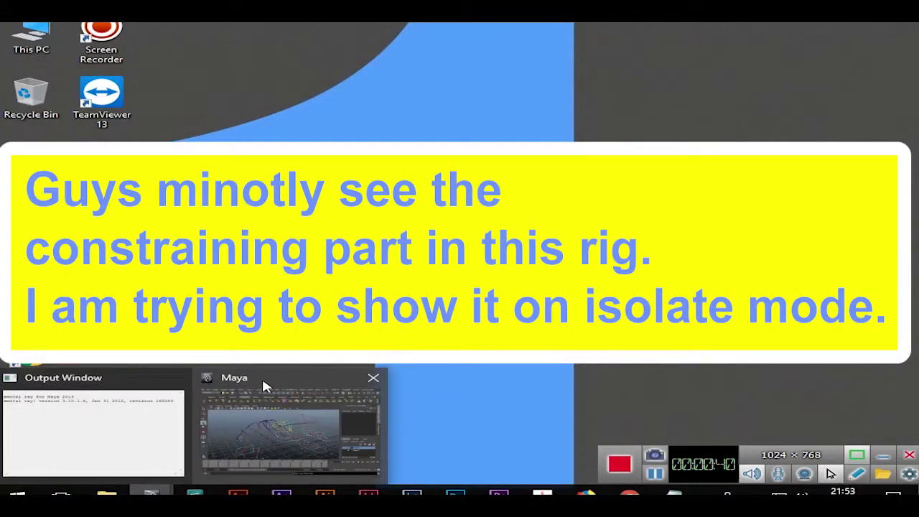
Return to the Maya insect rig scene and make the model layer visible
left_click(264, 387)
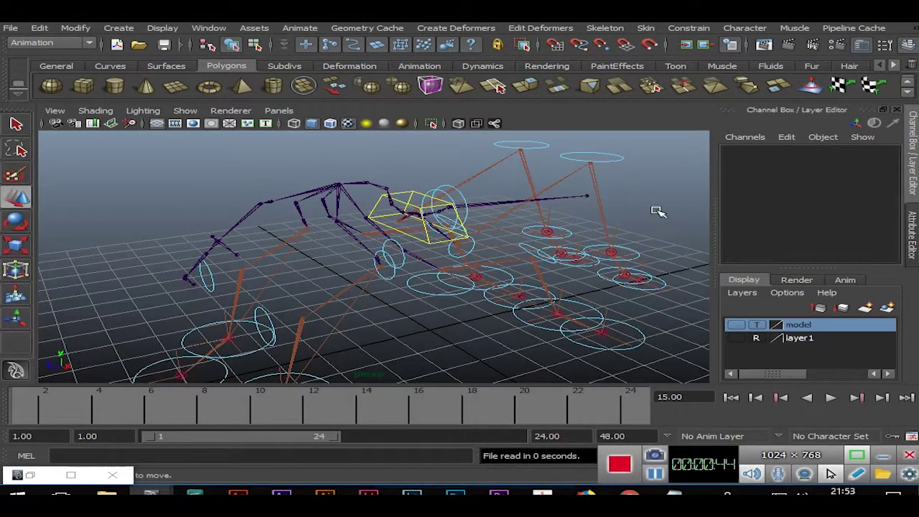
right_click_drag(655, 210, 298, 259, "alt")
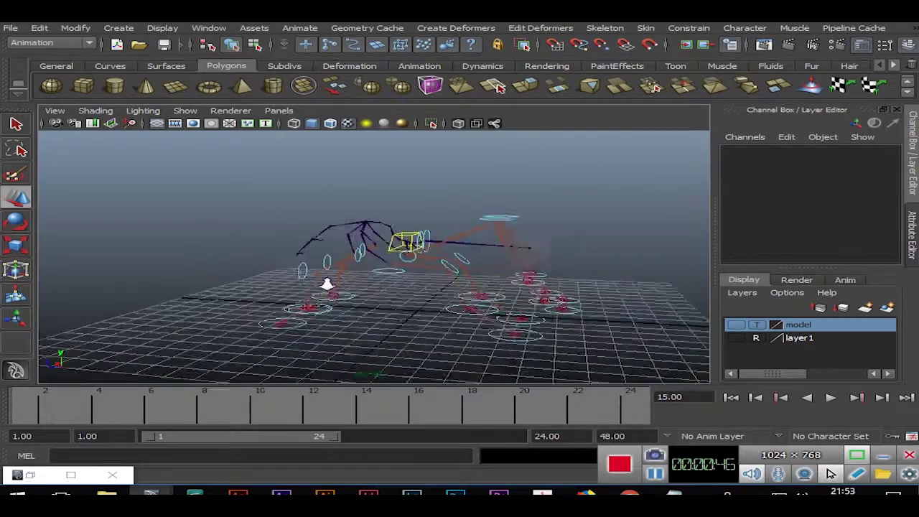
mouse_move(297, 258)
left_mouse_down("alt")
mouse_move(623, 287)
mouse_move(502, 295)
left_mouse_up("alt")
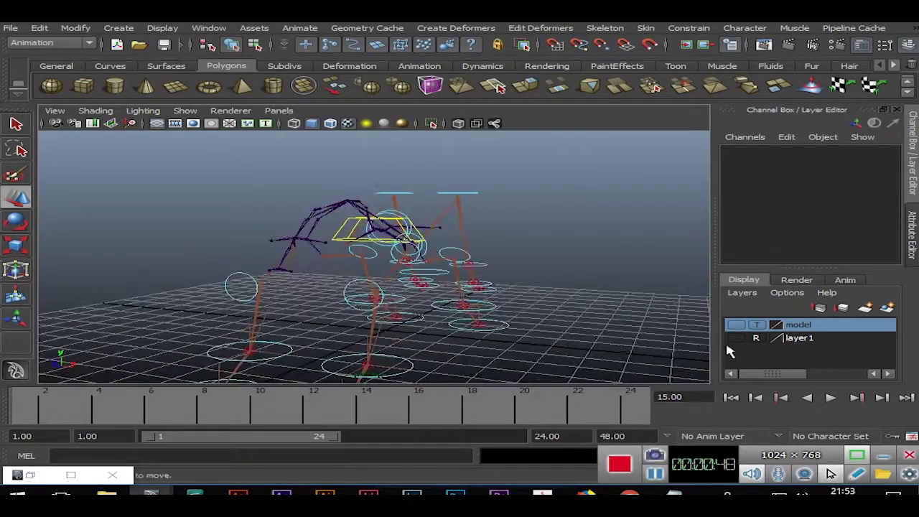
left_click(736, 325)
mouse_move(522, 334)
left_mouse_down("alt")
mouse_move(359, 342)
mouse_move(437, 314)
mouse_move(575, 337)
mouse_move(452, 318)
mouse_move(420, 349)
mouse_move(512, 291)
mouse_move(375, 280)
mouse_move(410, 293)
left_mouse_up("alt")
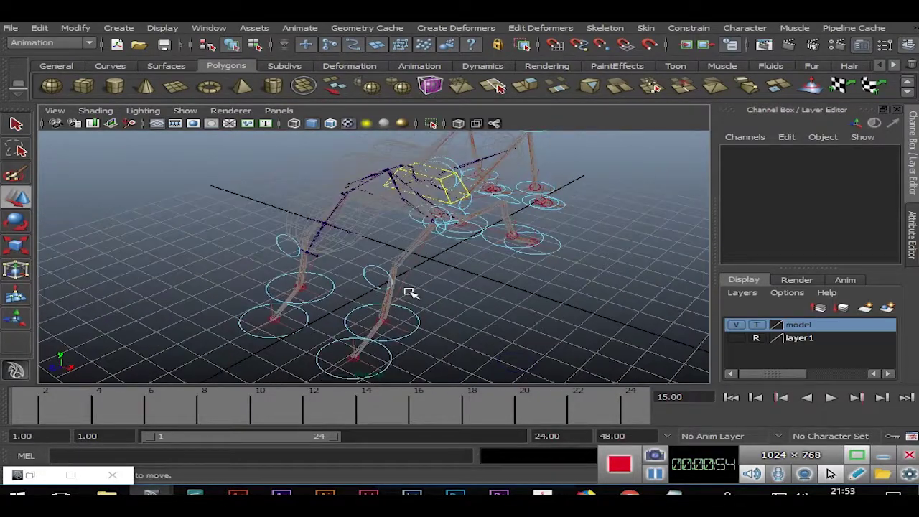
Toggle the four-view layout and back, then orbit the rig in perspective
key("space")
key("space")
scroll(531, 262, "down", 5)
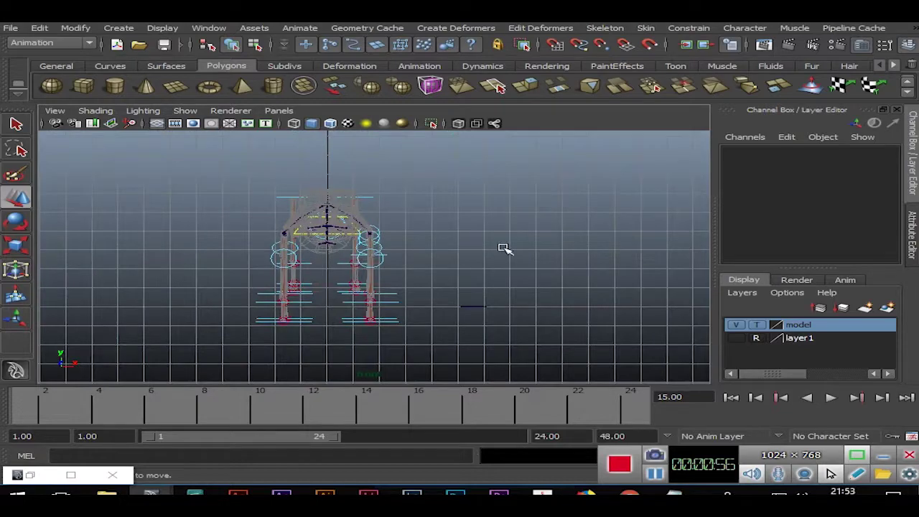
scroll(402, 287, "up", 1)
key("space")
key("space")
mouse_move(544, 244)
left_mouse_down("alt")
mouse_move(441, 307)
mouse_move(388, 240)
mouse_move(355, 250)
mouse_move(463, 255)
mouse_move(483, 302)
left_mouse_up("alt")
Duplicate lt_knee_ctrl, enlarge it, and point-snap the copy onto the chest joint
left_click(341, 248)
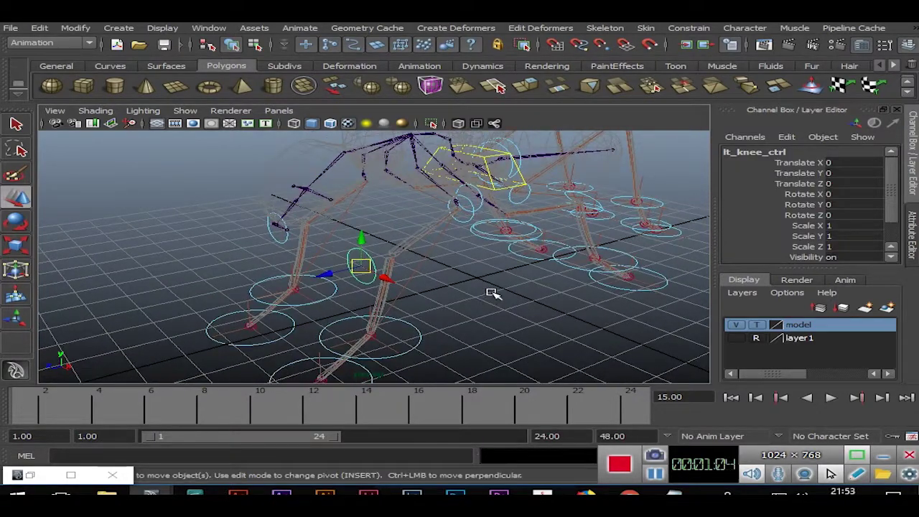
key("ctrl+d")
left_click_drag(361, 237, 363, 137)
mouse_move(483, 229)
left_mouse_down("alt")
mouse_move(404, 213)
mouse_move(451, 244)
mouse_move(431, 281)
mouse_move(353, 275)
mouse_move(408, 270)
left_mouse_up("alt")
key("r")
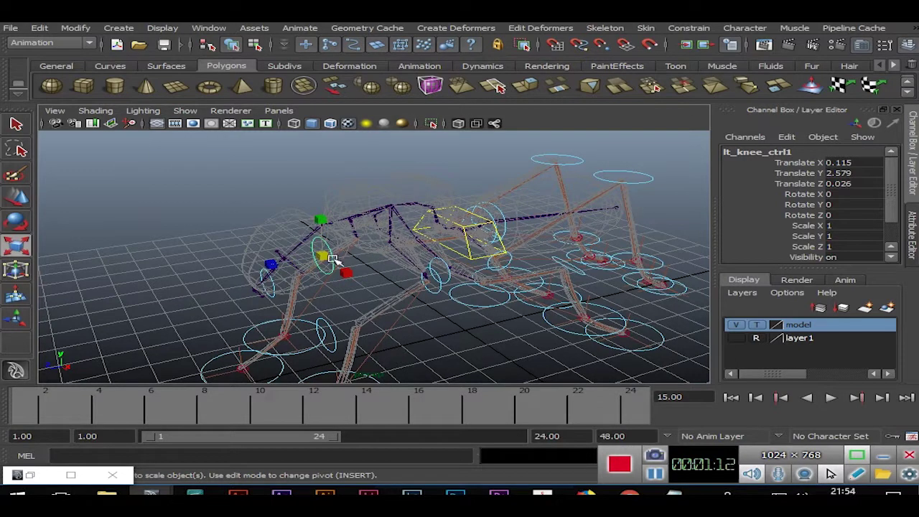
left_click_drag(322, 255, 343, 254)
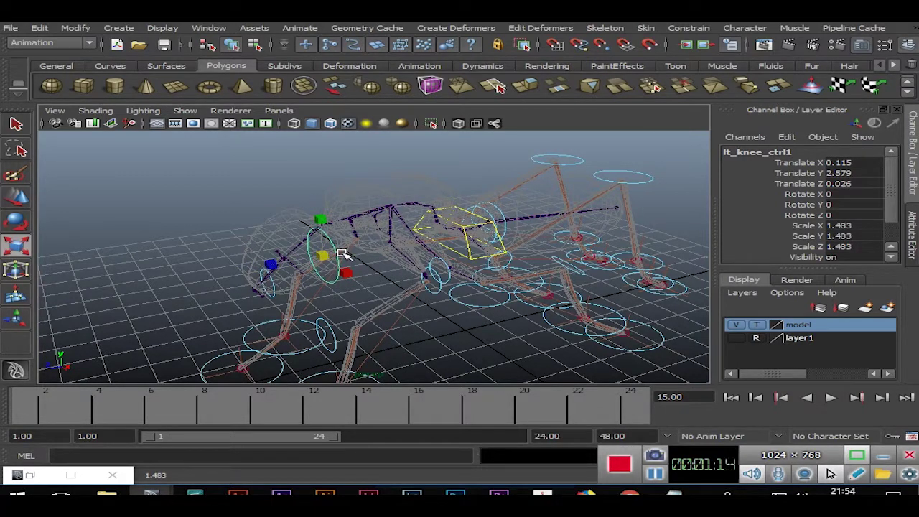
left_click(17, 198)
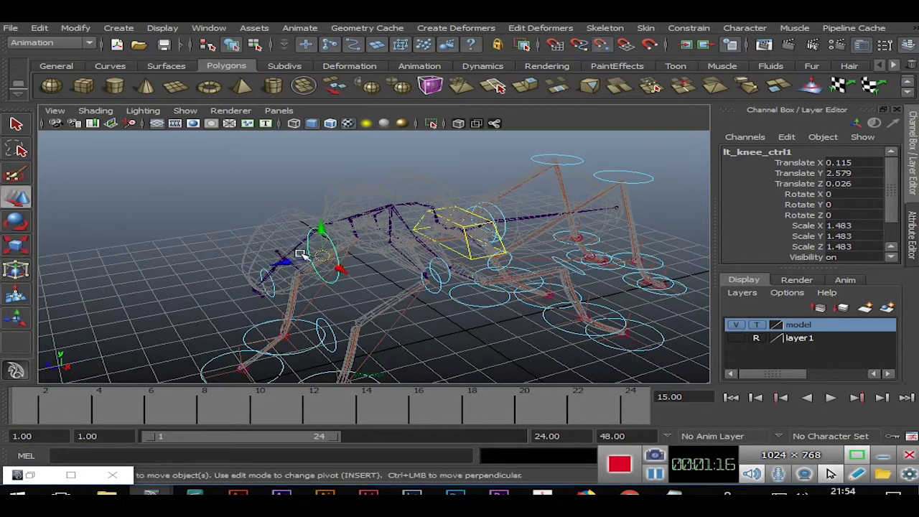
key("v")
left_click_drag(322, 255, 392, 208)
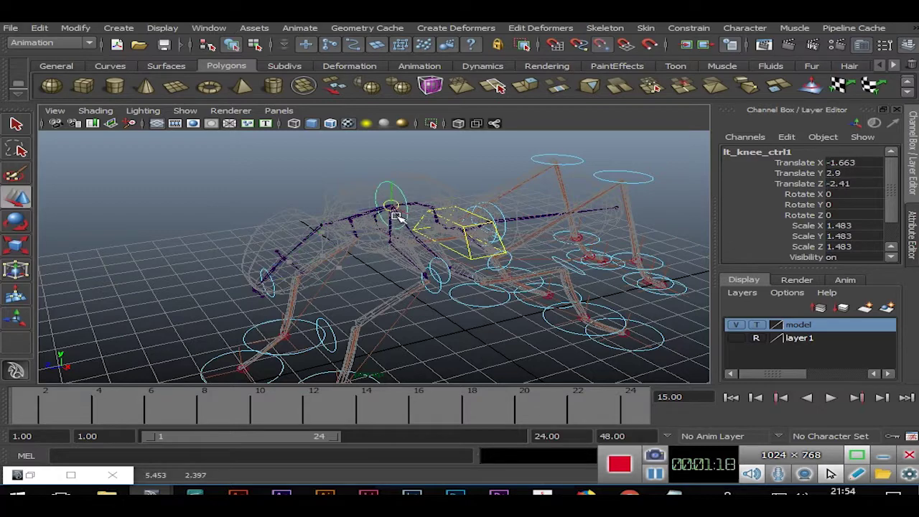
left_click(375, 284)
Scale the copied ring up to 3.825 so it surrounds the body
mouse_move(390, 273)
left_mouse_down("alt")
mouse_move(544, 266)
mouse_move(486, 300)
mouse_move(411, 269)
mouse_move(369, 293)
mouse_move(389, 295)
mouse_move(96, 306)
left_mouse_up("alt")
left_click(16, 246)
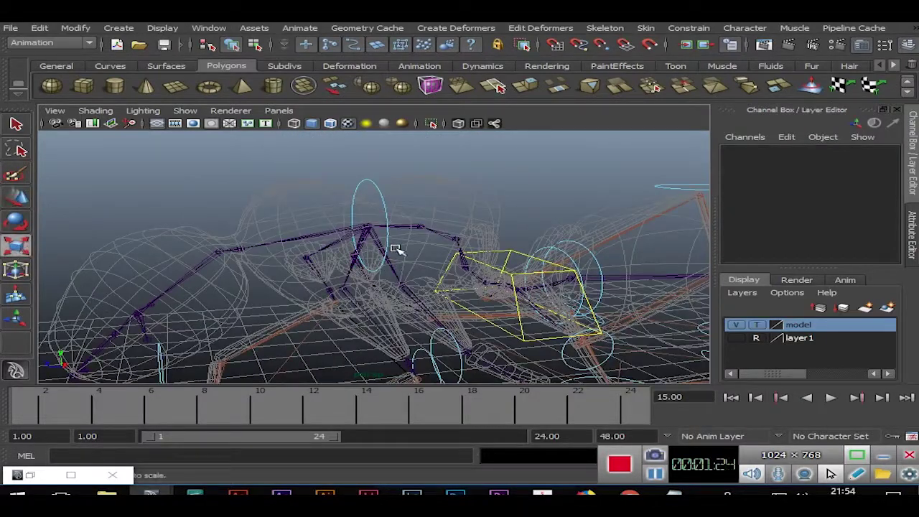
left_click(388, 210)
mouse_move(391, 215)
left_mouse_down()
mouse_move(437, 185)
mouse_move(493, 122)
left_mouse_up()
mouse_move(544, 205)
left_mouse_down("alt")
mouse_move(380, 267)
mouse_move(405, 227)
left_mouse_up("alt")
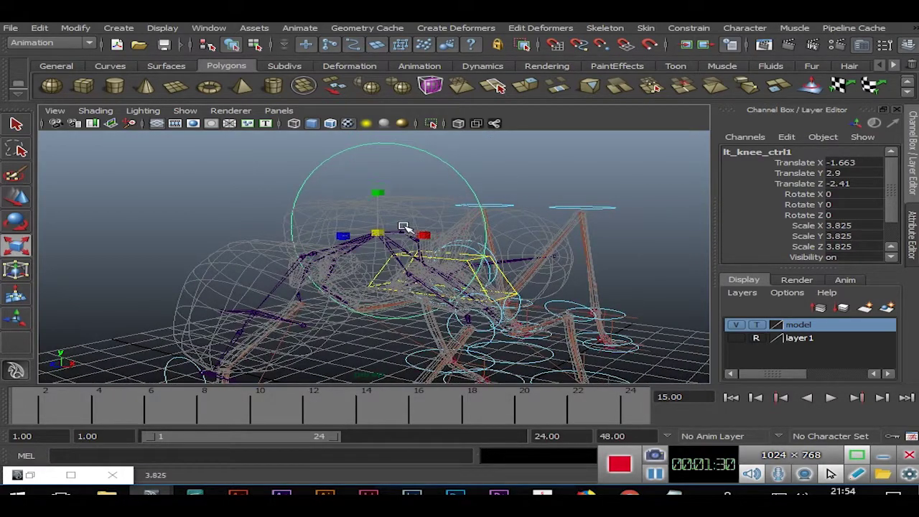
left_click(15, 197)
left_click_drag(160, 211, 36, 227, "alt")
left_click_drag(315, 224, 615, 235, "alt")
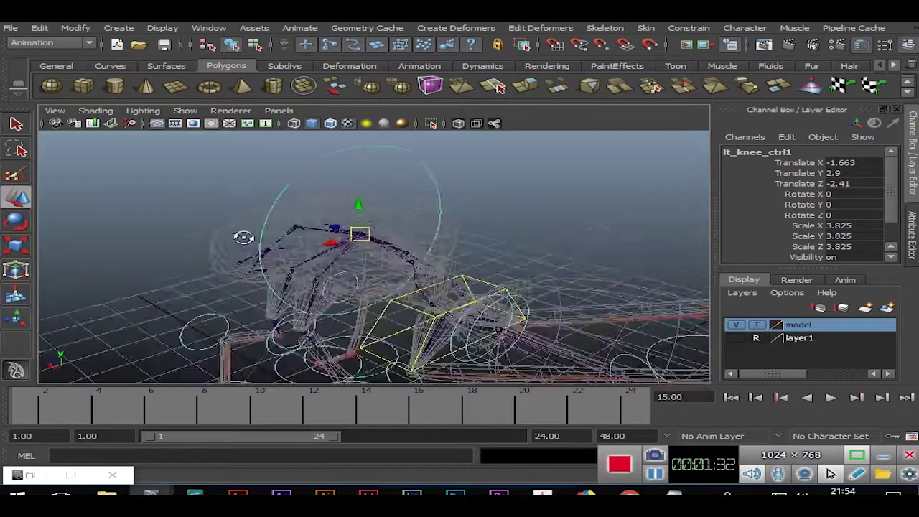
Rename the copied ring chest_ctrl
double_click(747, 153)
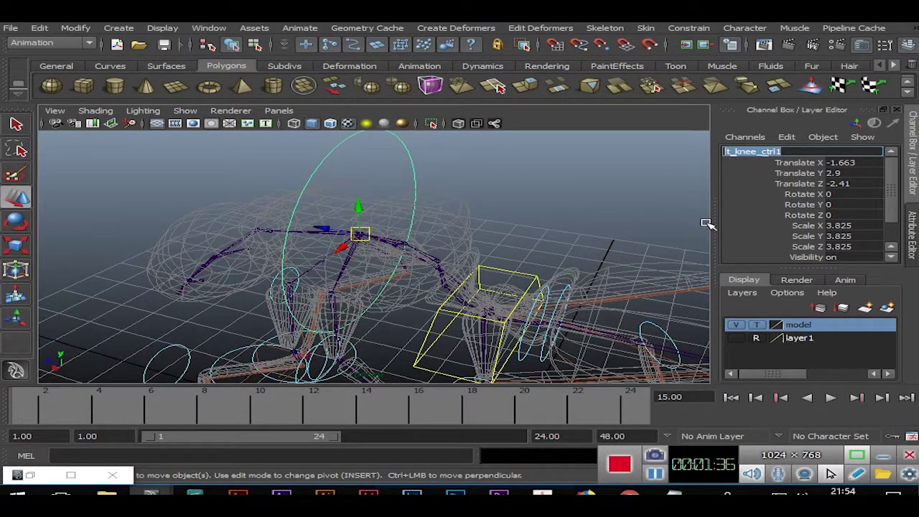
type("che")
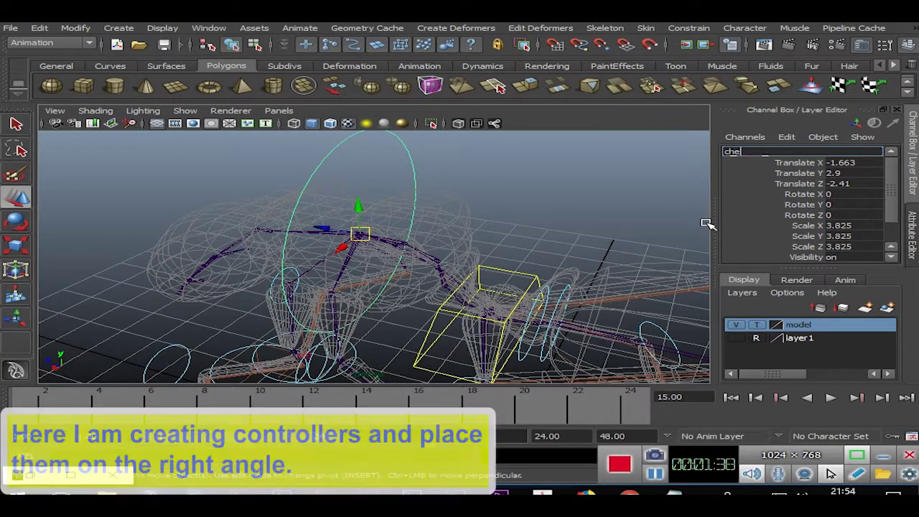
type("st ctrl")
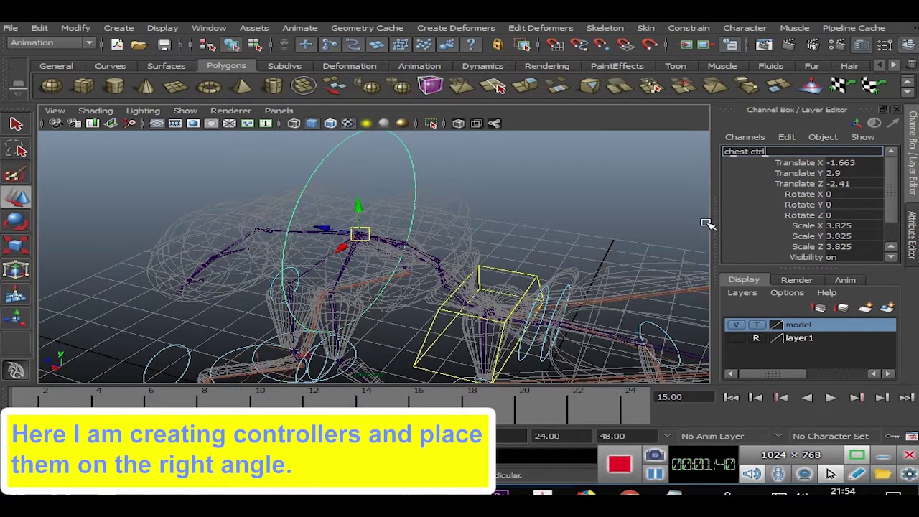
key("Return")
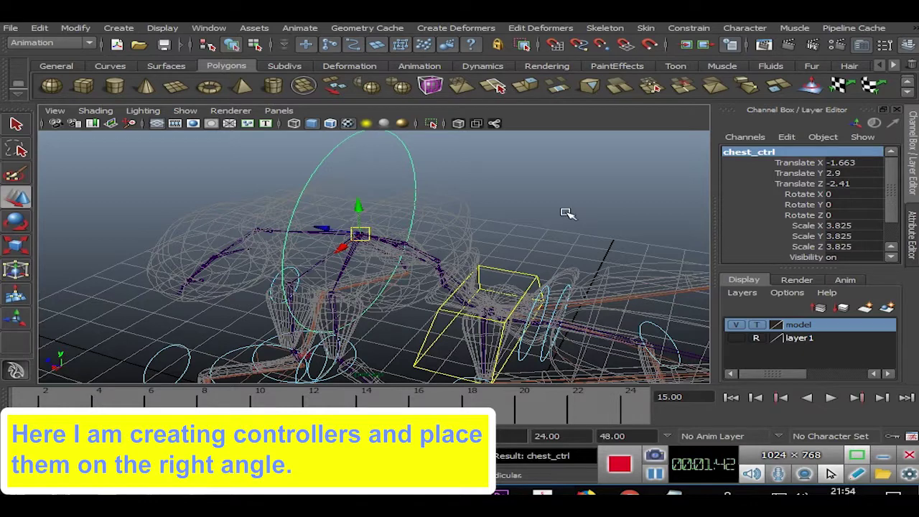
left_click(567, 212)
left_click_drag(575, 171, 474, 176, "alt")
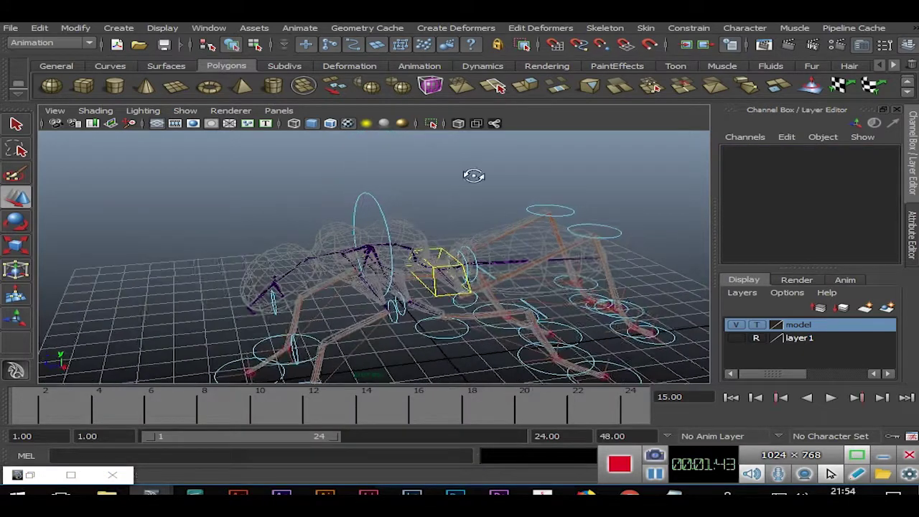
Freeze chest_ctrl's transformations
left_click(367, 195)
left_click(75, 27)
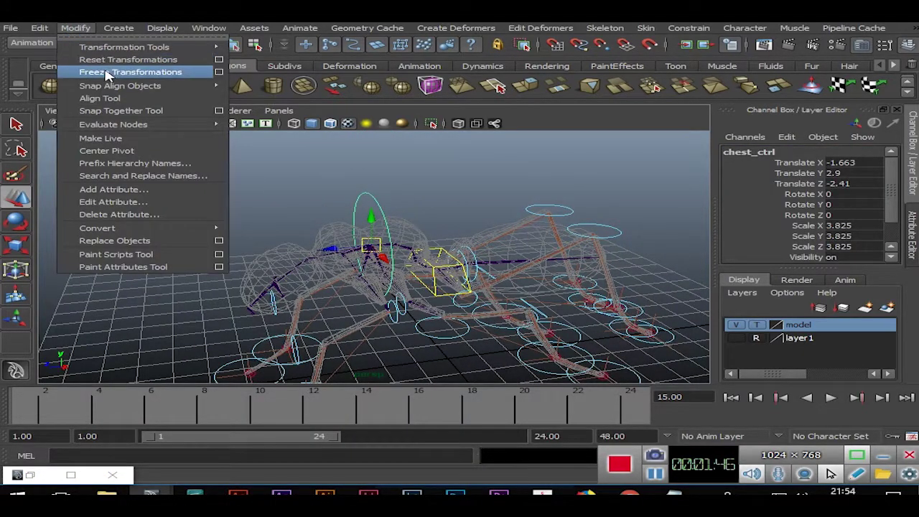
left_click(115, 68)
left_click(304, 220)
mouse_move(304, 220)
left_mouse_down("alt")
mouse_move(334, 188)
mouse_move(354, 203)
mouse_move(431, 222)
left_mouse_up("alt")
Duplicate chest_ctrl, move the copy forward to the neck, and name it neck_ctrl
left_click(376, 186)
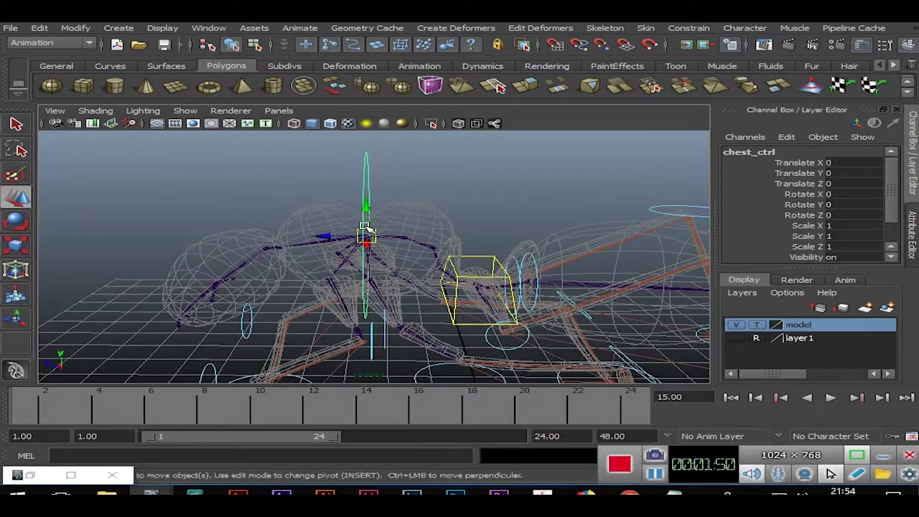
key("ctrl+d")
mouse_move(365, 228)
left_mouse_down()
mouse_move(250, 235)
mouse_move(287, 242)
mouse_move(293, 230)
left_mouse_up()
left_click(342, 170)
left_click(275, 167)
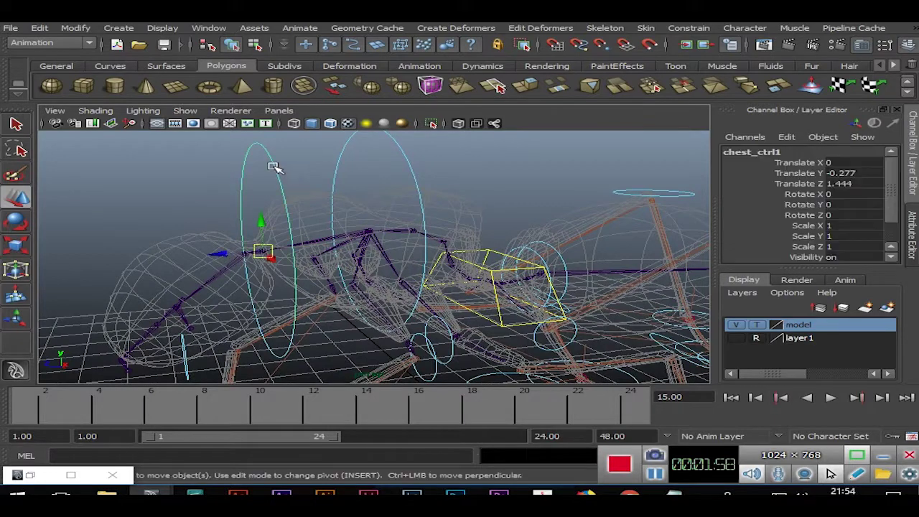
left_click_drag(275, 167, 560, 195, "alt")
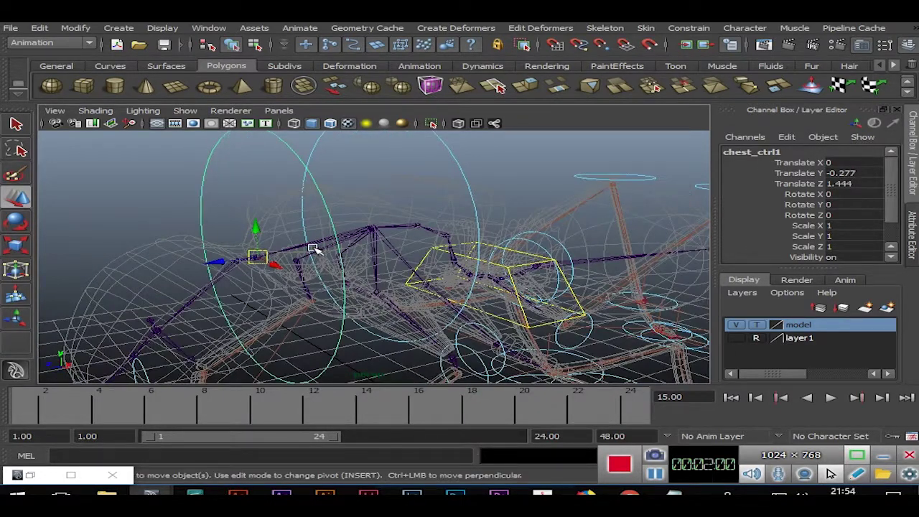
double_click(749, 152)
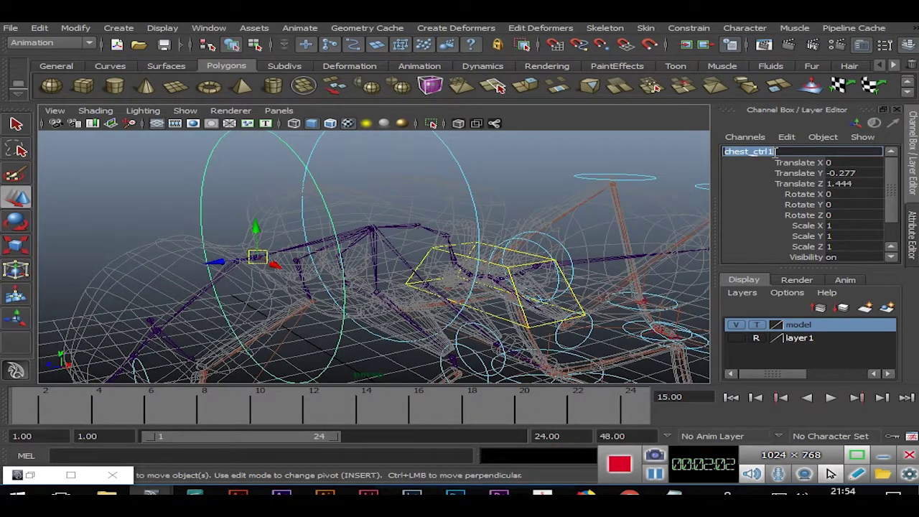
type("neck_ctl")
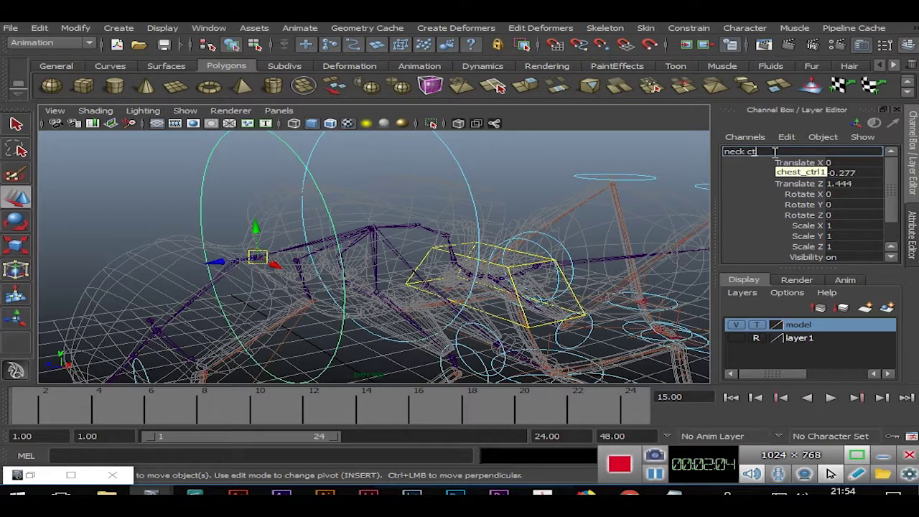
key("Return")
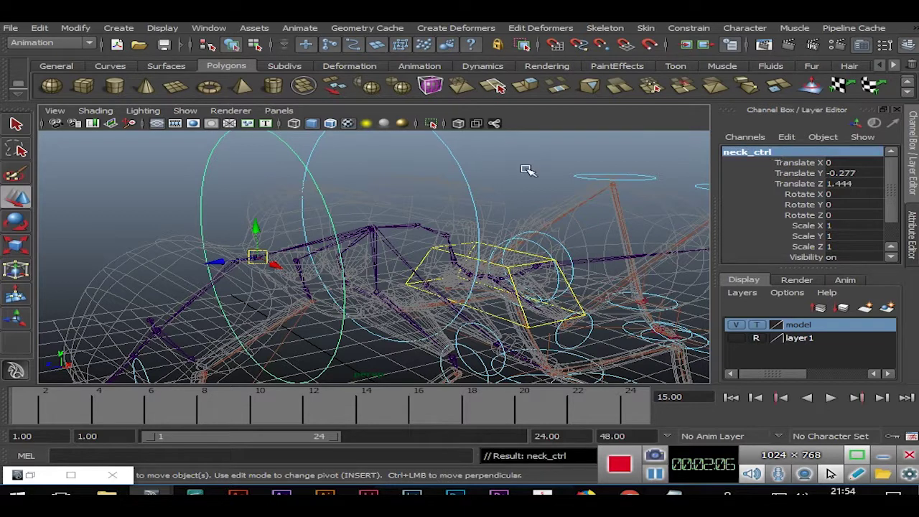
left_click(516, 165)
Shrink neck_ctrl to 0.713 scale and freeze its transformations
left_click(320, 192)
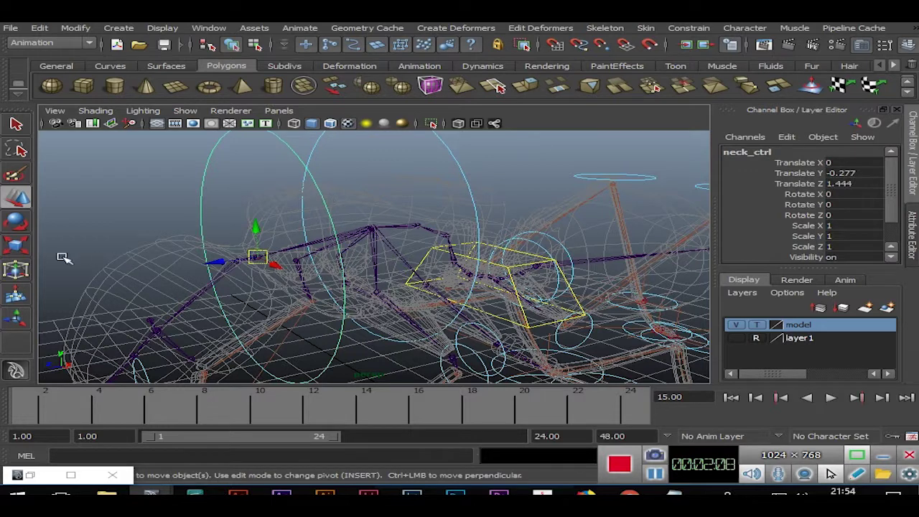
left_click(21, 248)
left_click_drag(258, 256, 180, 279)
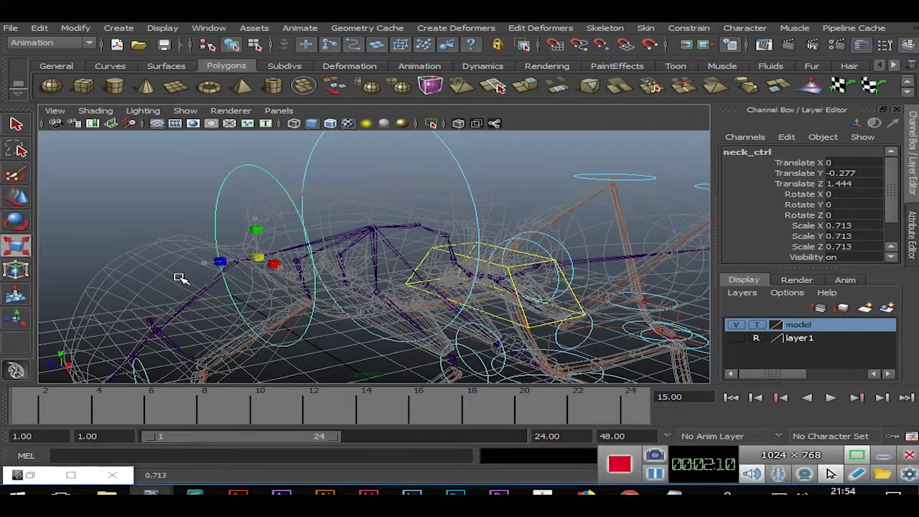
left_click(83, 29)
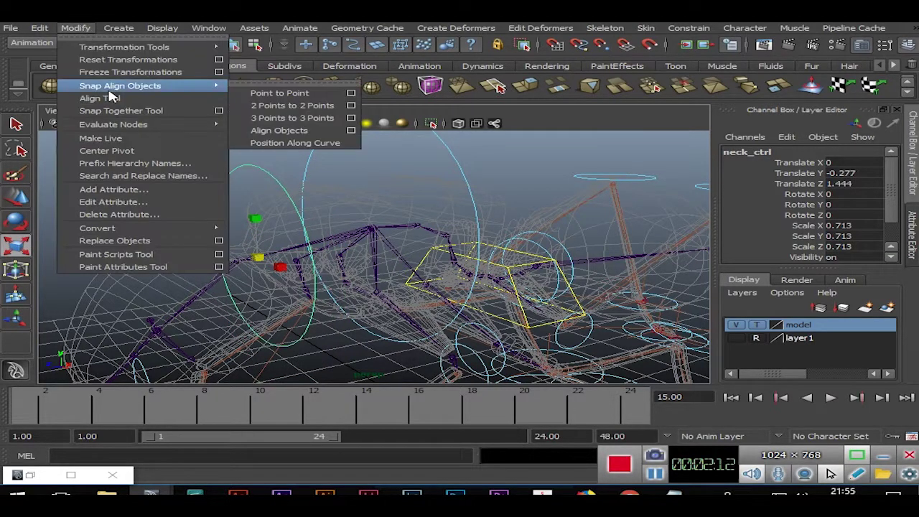
left_click(106, 73)
left_click(139, 177)
Duplicate neck_ctrl and move the copy further along the neck in Z
key("e")
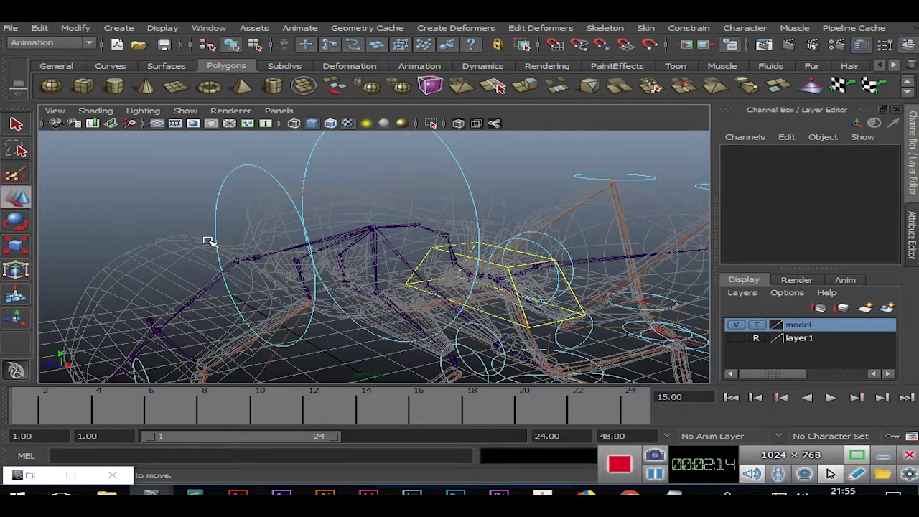
mouse_move(285, 255)
left_mouse_down("alt")
mouse_move(303, 258)
mouse_move(262, 228)
left_mouse_up("alt")
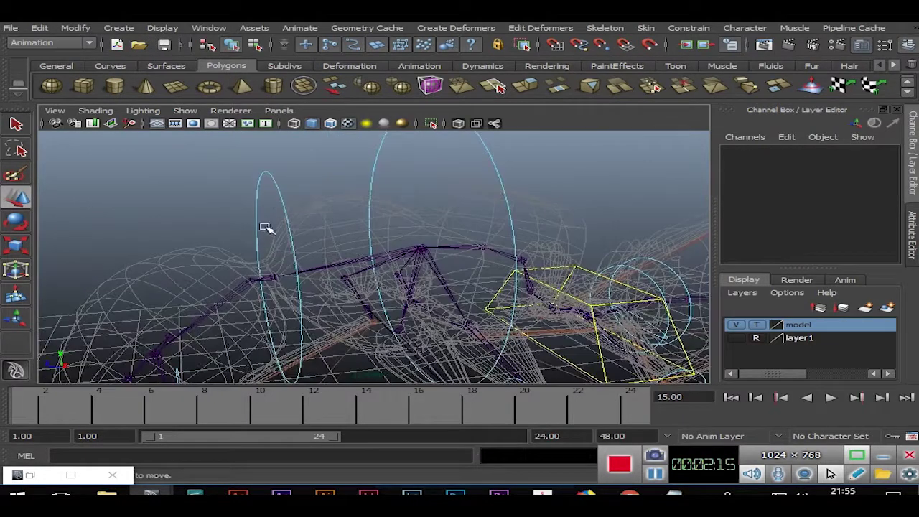
left_click(280, 185)
key("ctrl+d")
mouse_move(246, 277)
left_mouse_down()
mouse_move(172, 284)
mouse_move(254, 292)
left_mouse_up()
Rename the copied neck control to neck_2_ctrl
double_click(739, 157)
left_click(746, 153)
type("2_ctrl1")
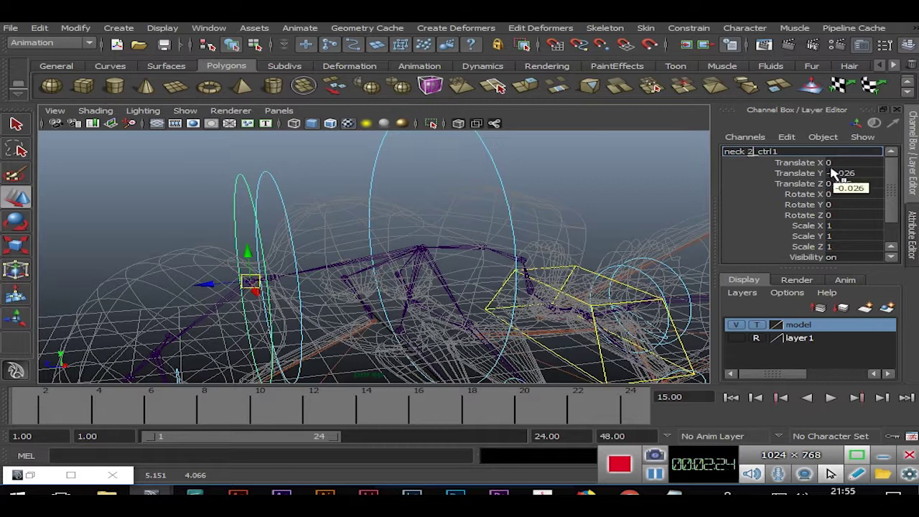
key("BackSpace")
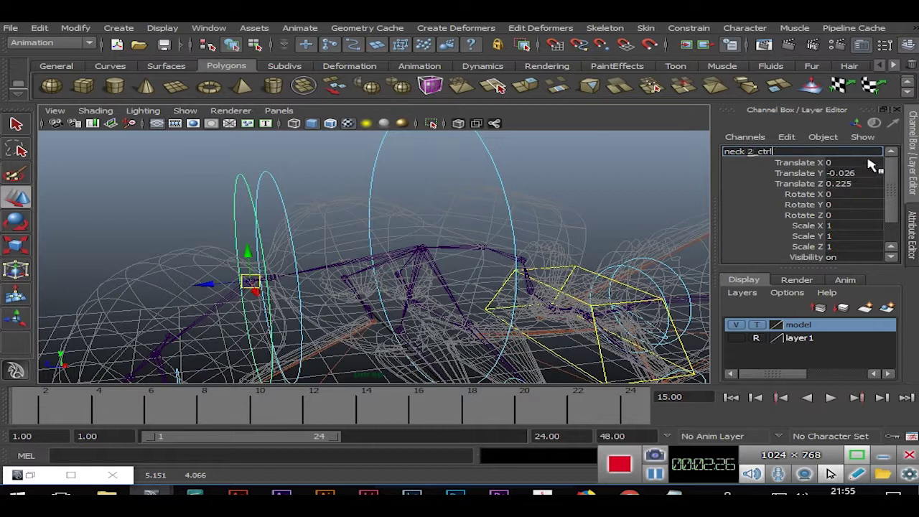
key("Return")
left_click(328, 151)
Freeze neck_2_ctrl's transformations
left_click(280, 231)
left_click(75, 27)
left_click(108, 69)
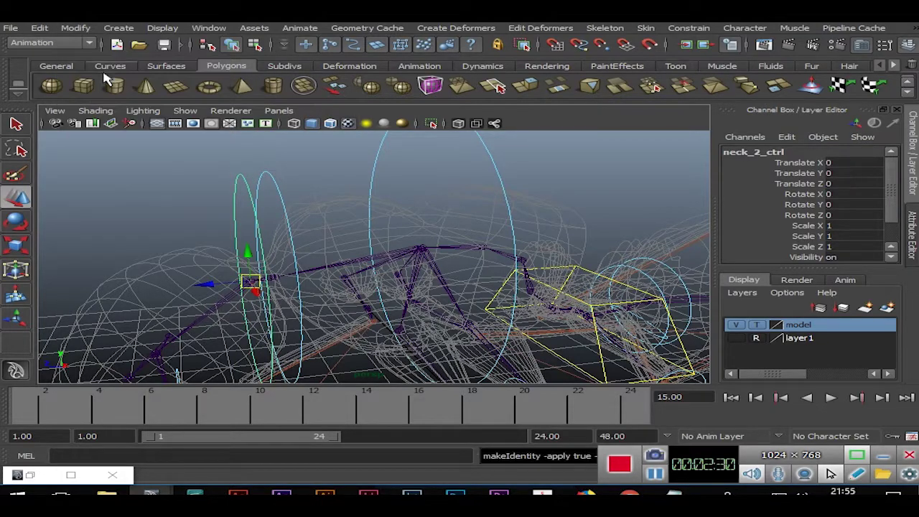
left_click(135, 208)
mouse_move(434, 233)
left_mouse_down("alt")
mouse_move(242, 208)
mouse_move(474, 197)
mouse_move(380, 220)
mouse_move(348, 246)
mouse_move(410, 191)
mouse_move(421, 206)
mouse_move(398, 221)
mouse_move(547, 219)
mouse_move(445, 240)
left_mouse_up("alt")
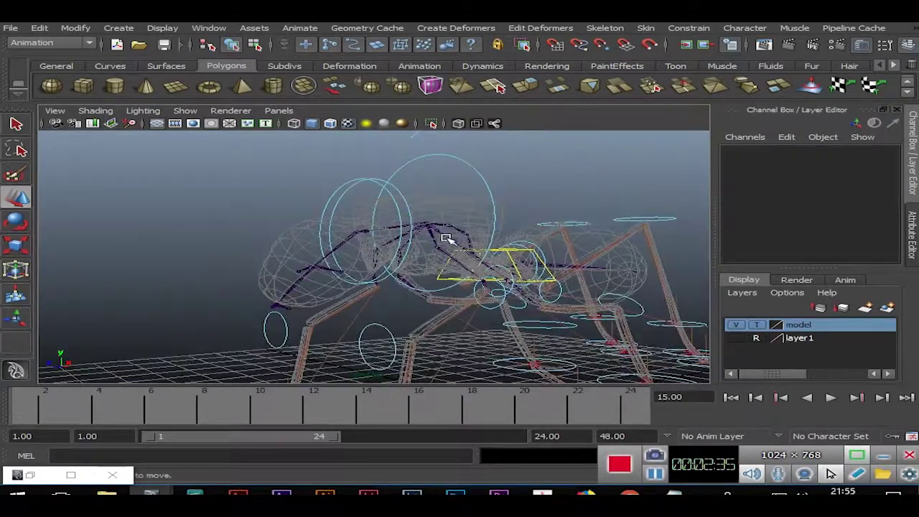
Move the lt_knee_ctrl1 circle up toward the insect's head
left_click(384, 347)
left_click_drag(384, 347, 346, 359, "alt")
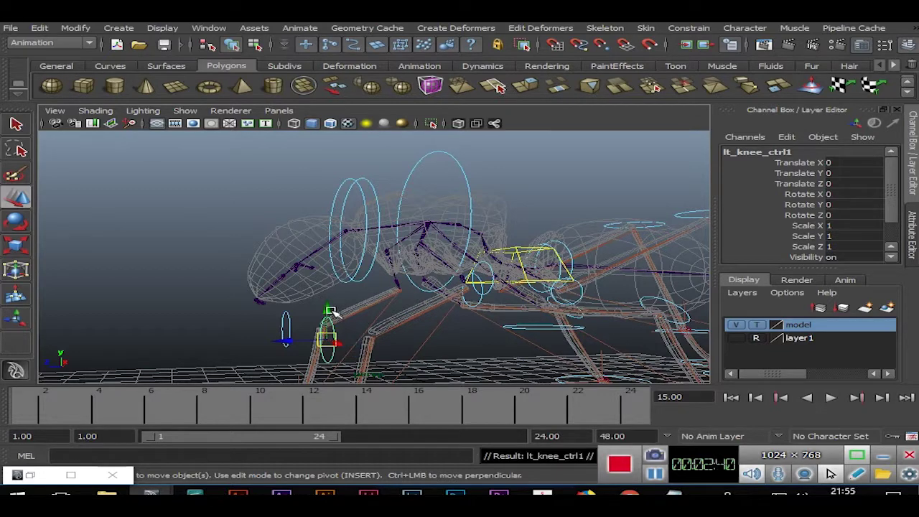
left_click_drag(332, 316, 346, 285)
mouse_move(426, 314)
left_mouse_down("alt")
mouse_move(543, 308)
mouse_move(328, 340)
mouse_move(342, 294)
mouse_move(359, 287)
left_mouse_up("alt")
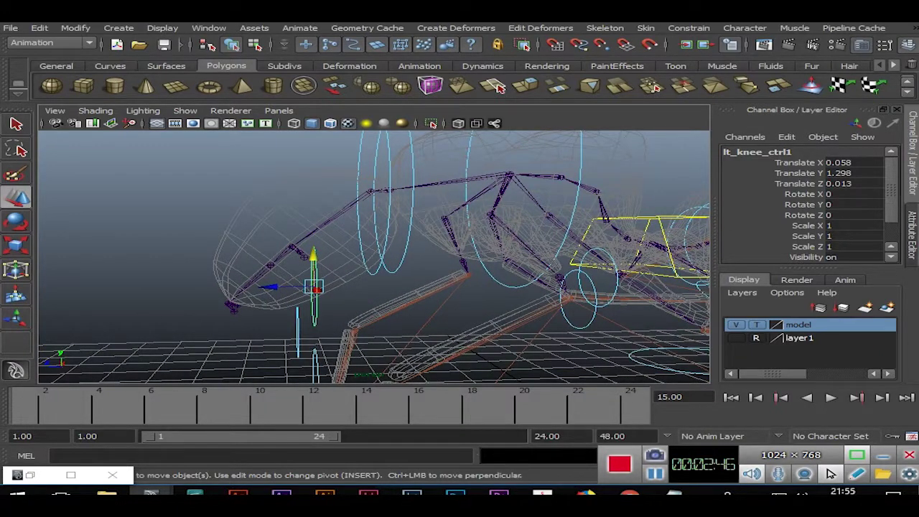
Rotate the circle 90° in Y, leaving Rotate Z at 0
left_click(833, 215)
key("Return")
left_click(835, 216)
key("Return")
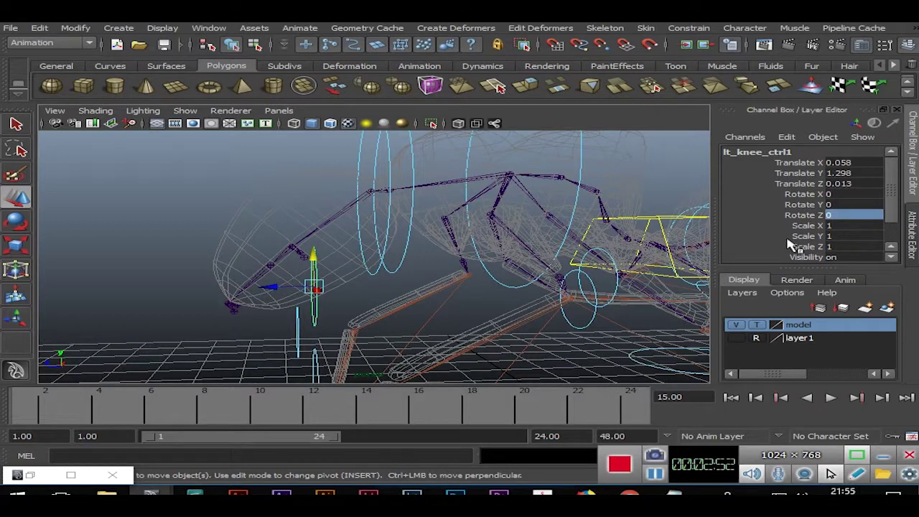
left_click(833, 206)
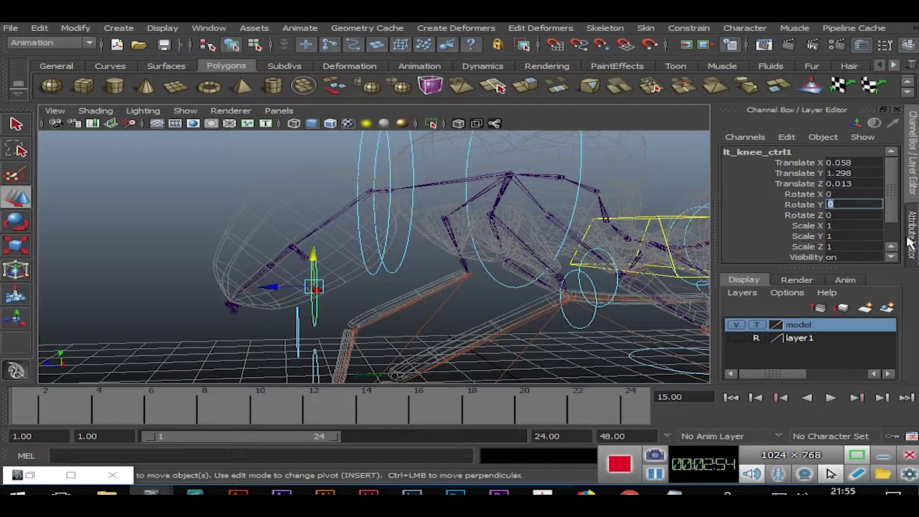
type("90")
key("Return")
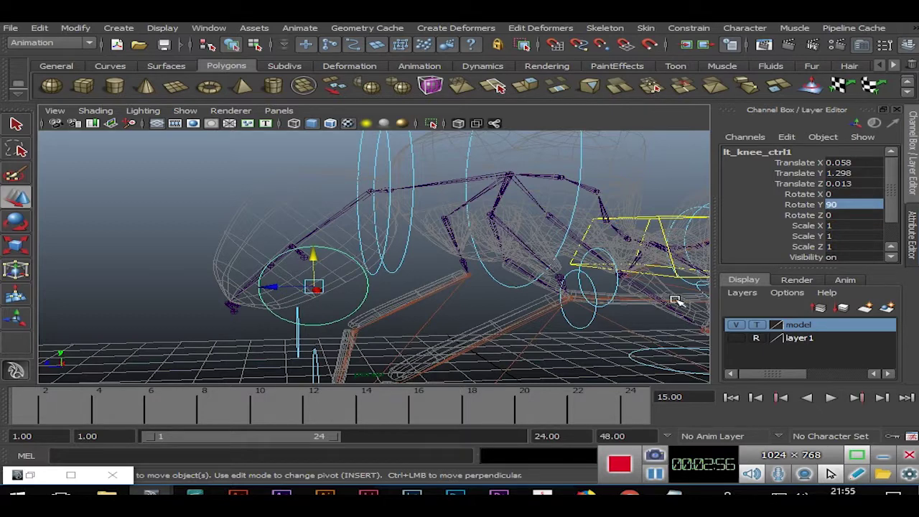
left_click_drag(502, 273, 435, 325, "alt")
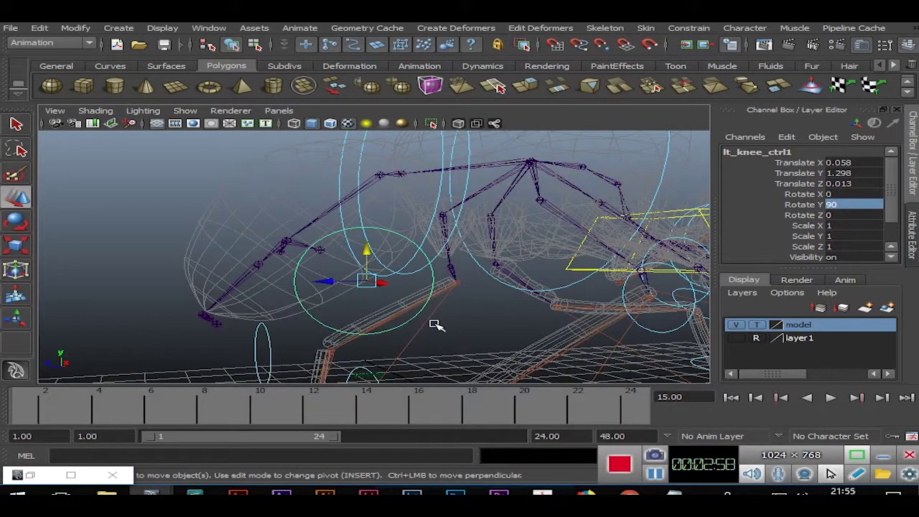
Scale the circle to 0.62, place it at the left eye, and begin replacing 'knee' in its name
middle_click_drag(399, 308, 338, 271)
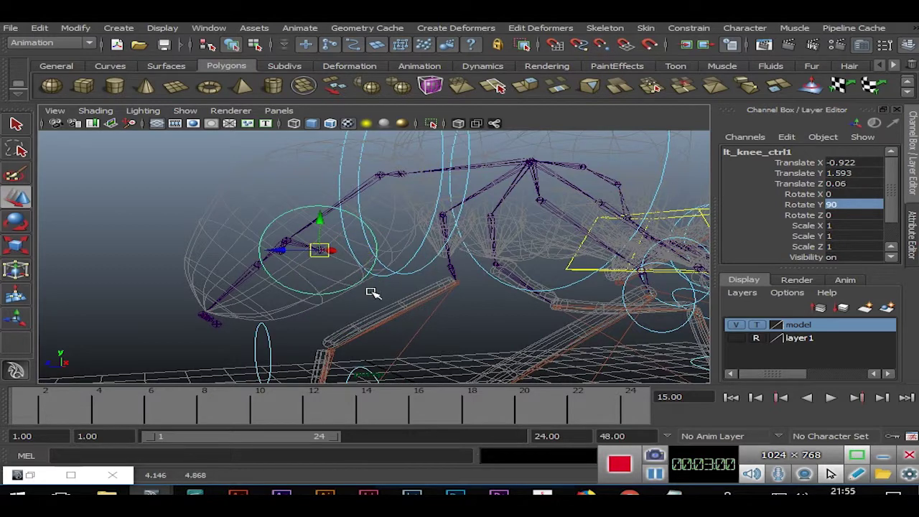
left_click_drag(372, 292, 404, 268, "alt")
key("r")
middle_click_drag(424, 283, 323, 283)
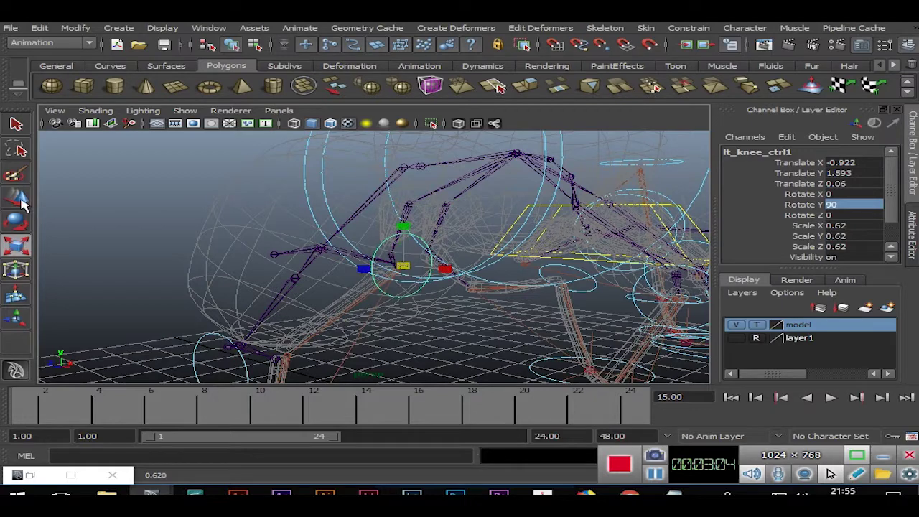
left_click(19, 199)
left_click_drag(373, 301, 585, 325, "alt")
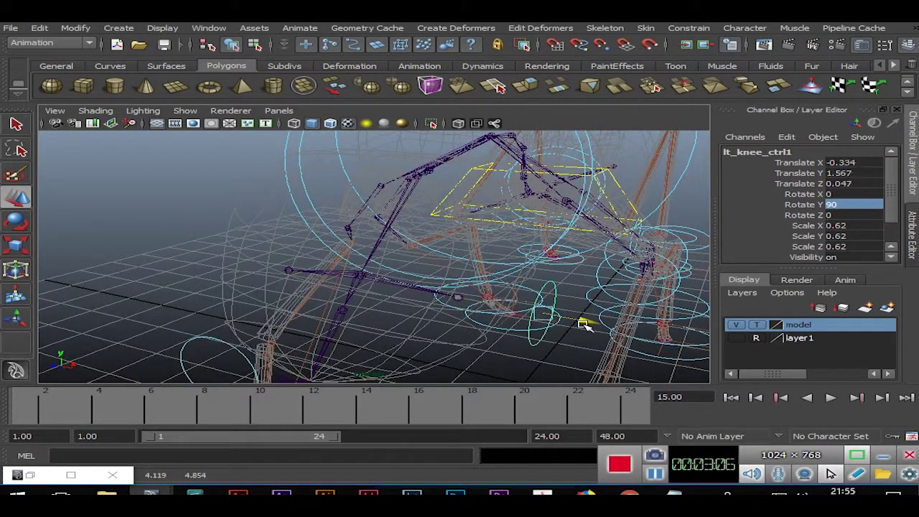
mouse_move(550, 363)
left_mouse_down("alt")
mouse_move(387, 351)
mouse_move(431, 345)
left_mouse_up("alt")
double_click(763, 153)
left_click_drag(757, 152, 753, 152)
Name the eye control lt_eye_ctrl and freeze its transformations
type("eye")
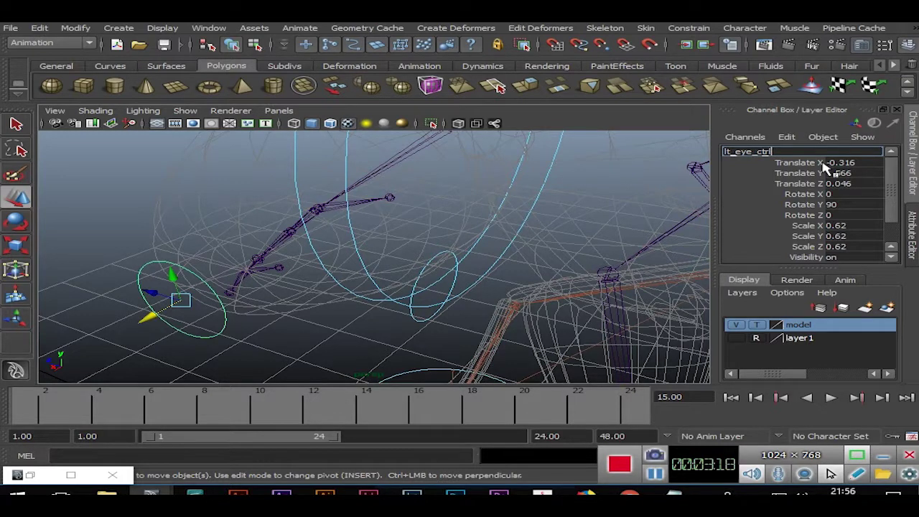
key("Return")
left_click_drag(437, 296, 351, 265, "alt")
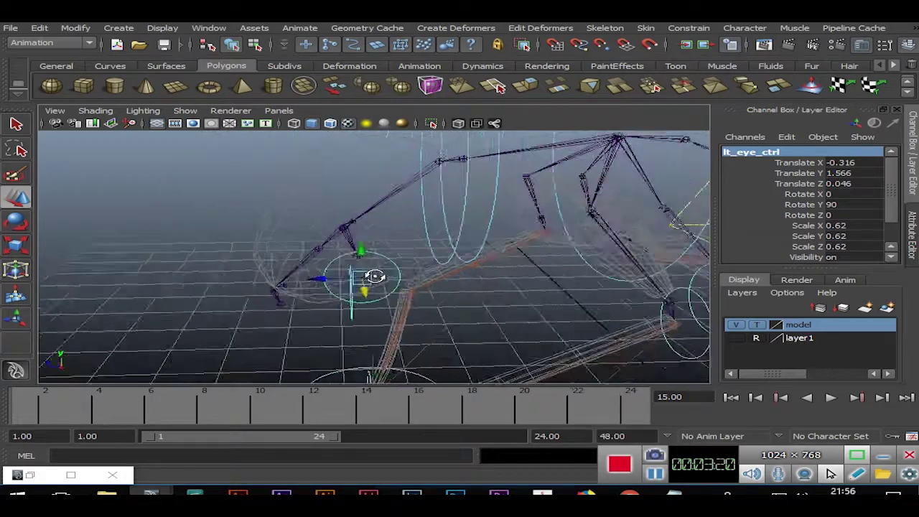
left_click(77, 29)
left_click(99, 79)
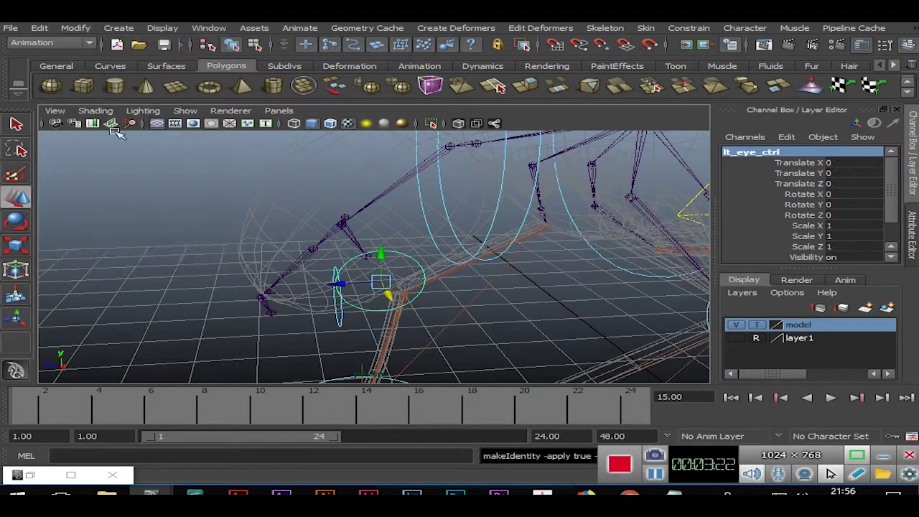
Duplicate lt_eye_ctrl and move the copy across to the right eye
left_click_drag(144, 158, 326, 203, "alt")
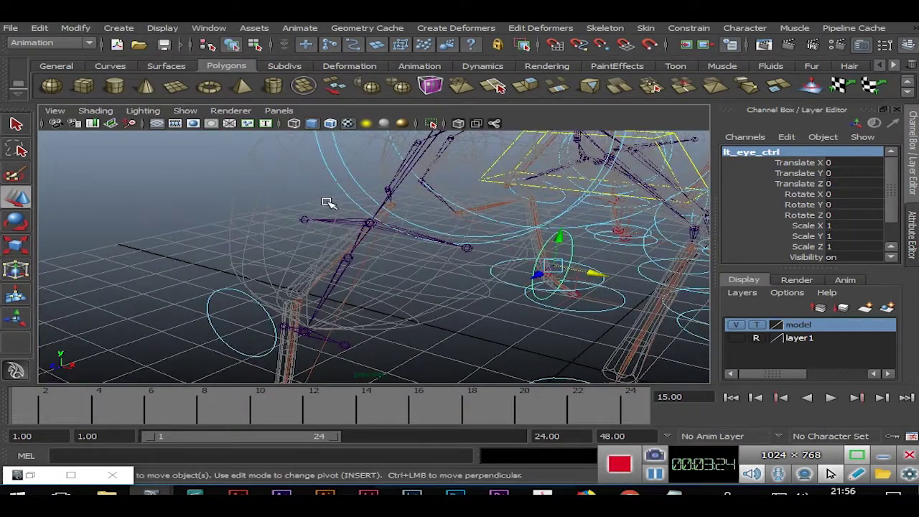
key("ctrl+d")
left_click_drag(593, 273, 260, 225)
mouse_move(330, 246)
left_mouse_down("alt")
mouse_move(509, 256)
mouse_move(316, 250)
mouse_move(341, 260)
mouse_move(349, 251)
mouse_move(308, 261)
mouse_move(316, 264)
mouse_move(401, 273)
mouse_move(470, 258)
mouse_move(303, 280)
left_mouse_up("alt")
Rename the copy rt_eye_ctrl and freeze its transformations
double_click(751, 153)
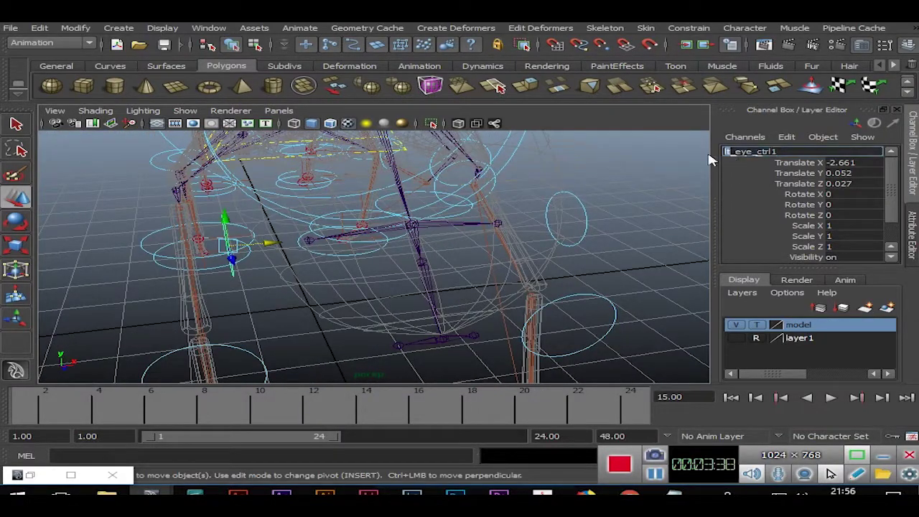
key("Return")
key("BackSpace")
type("rt")
key("Return")
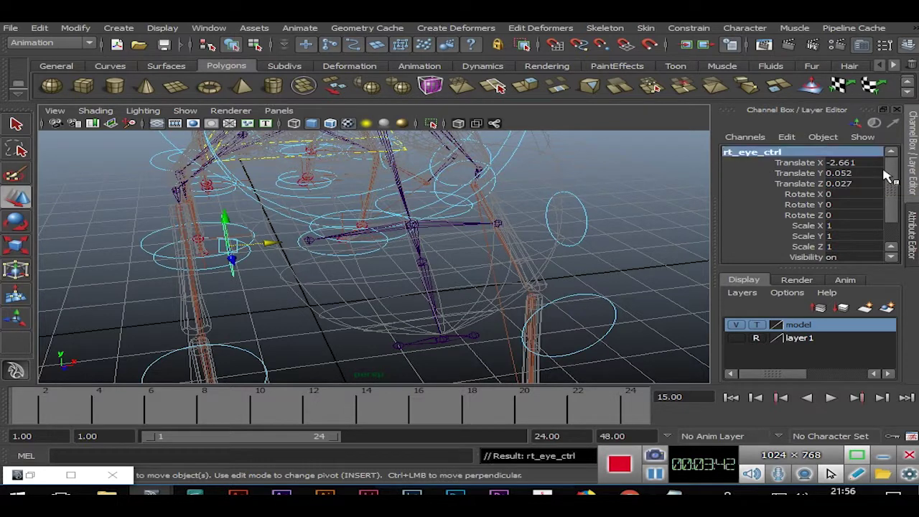
left_click(75, 27)
left_click(108, 72)
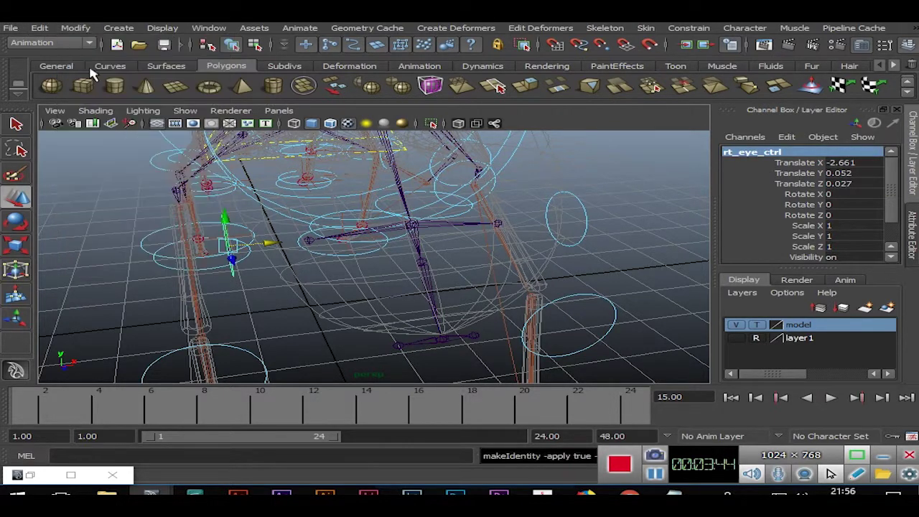
left_click(136, 247)
mouse_move(287, 301)
left_mouse_down("alt")
mouse_move(536, 289)
mouse_move(482, 268)
mouse_move(433, 269)
mouse_move(502, 261)
mouse_move(344, 199)
mouse_move(381, 226)
left_mouse_up("alt")
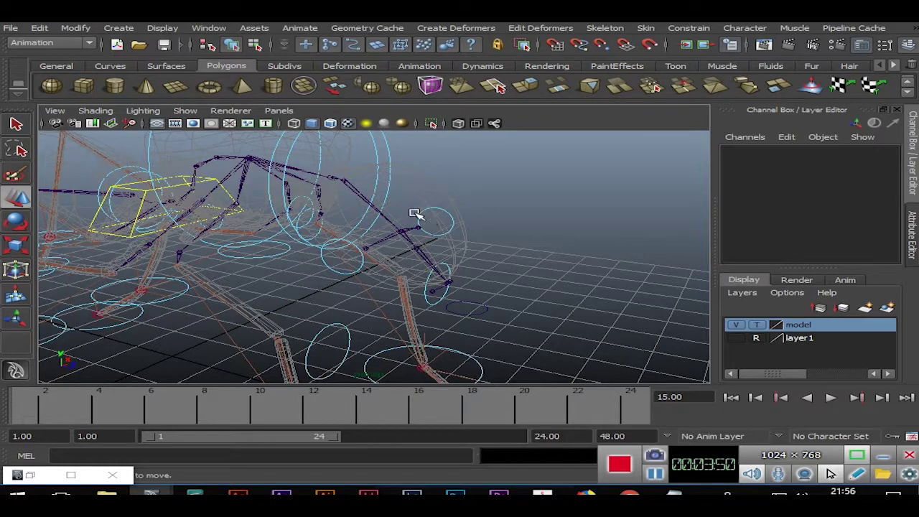
Duplicate neck_2_ctrl and move the copy ahead of the head, down near the neck
left_click(394, 176)
mouse_move(446, 218)
left_mouse_down("alt")
mouse_move(507, 246)
mouse_move(421, 267)
mouse_move(245, 253)
mouse_move(180, 289)
left_mouse_up("alt")
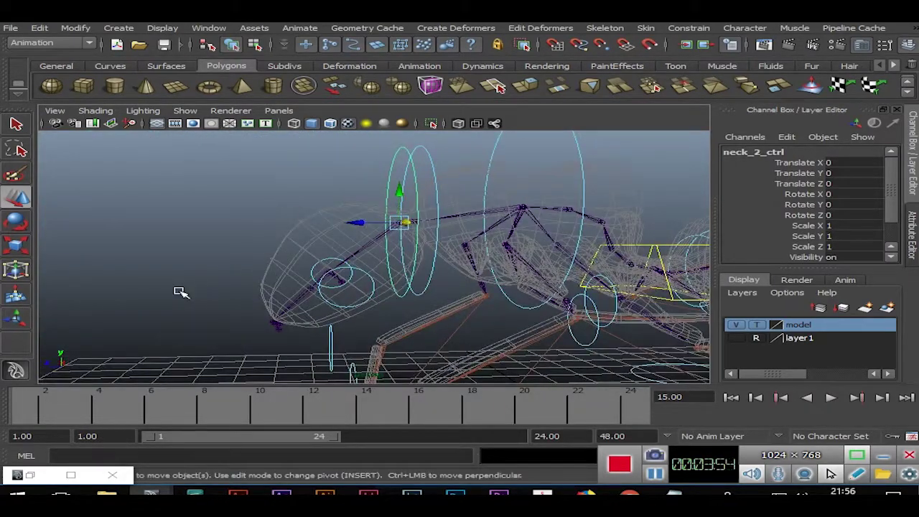
key("ctrl+d")
left_click_drag(365, 220, 140, 222)
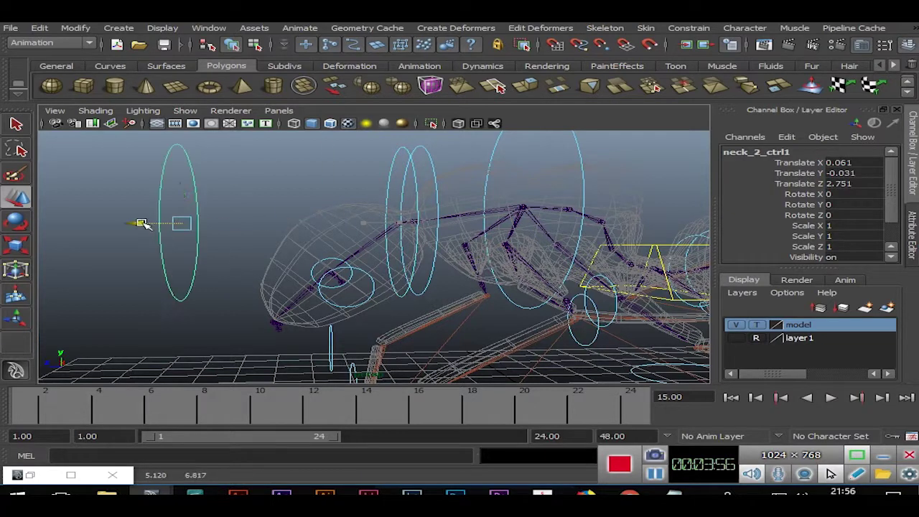
mouse_move(194, 226)
left_mouse_down()
mouse_move(240, 333)
mouse_move(323, 287)
mouse_move(282, 279)
left_mouse_up()
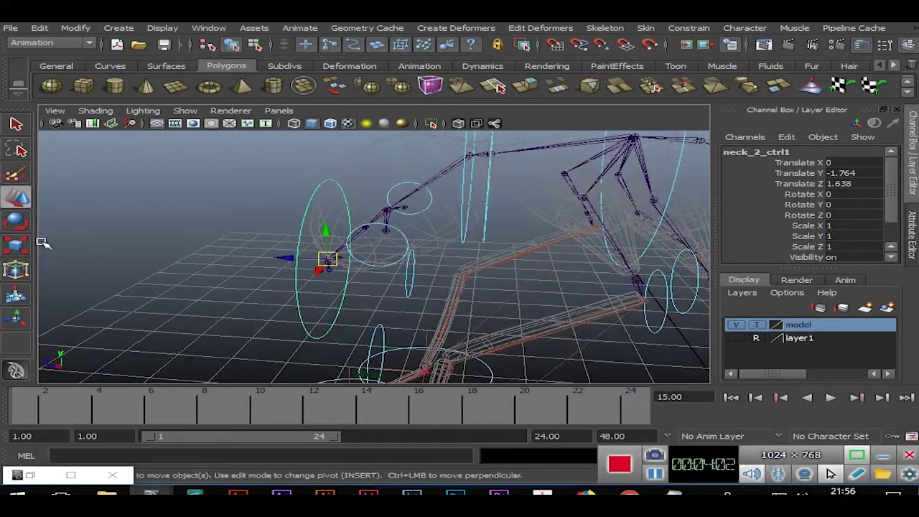
Shrink the neck_2_ctrl1 copy to 0.538 scale
left_click(20, 243)
mouse_move(331, 261)
left_mouse_down()
mouse_move(252, 277)
mouse_move(455, 289)
mouse_move(385, 297)
left_mouse_up()
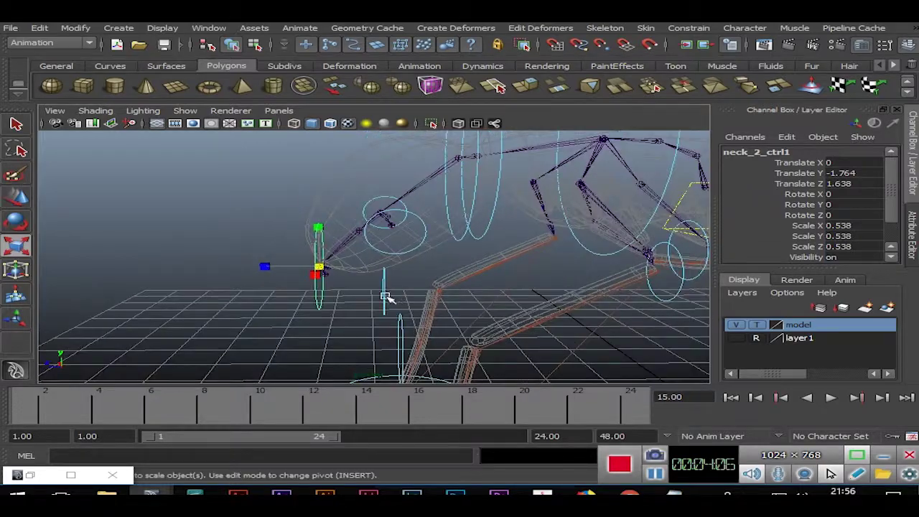
left_click(16, 197)
mouse_move(321, 314)
left_mouse_down("alt")
mouse_move(320, 286)
mouse_move(394, 340)
mouse_move(267, 323)
left_mouse_up("alt")
Set neck_2_ctrl1's Rotate X to 45
key("e")
mouse_move(366, 292)
left_mouse_down("alt")
mouse_move(287, 281)
mouse_move(359, 281)
left_mouse_up("alt")
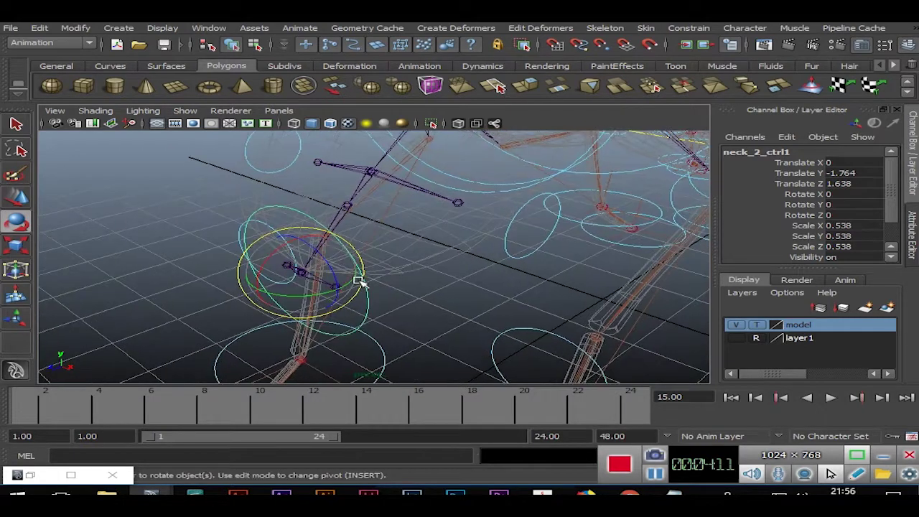
double_click(835, 193)
type("45")
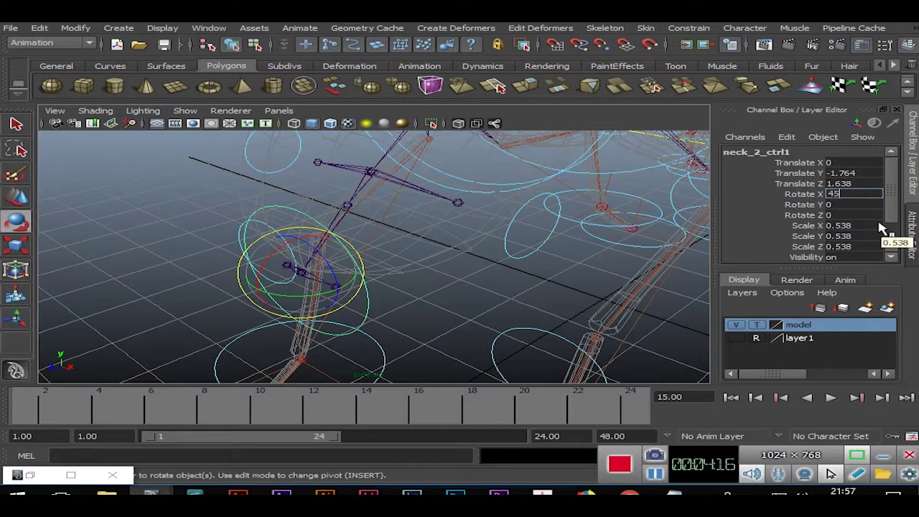
key("Return")
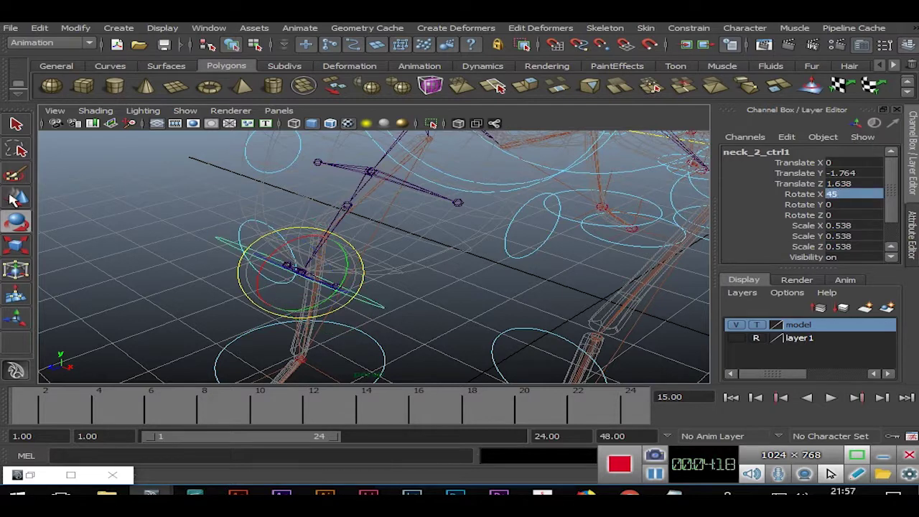
left_click(172, 279)
mouse_move(172, 279)
left_mouse_down("alt")
mouse_move(226, 268)
mouse_move(248, 230)
left_mouse_up("alt")
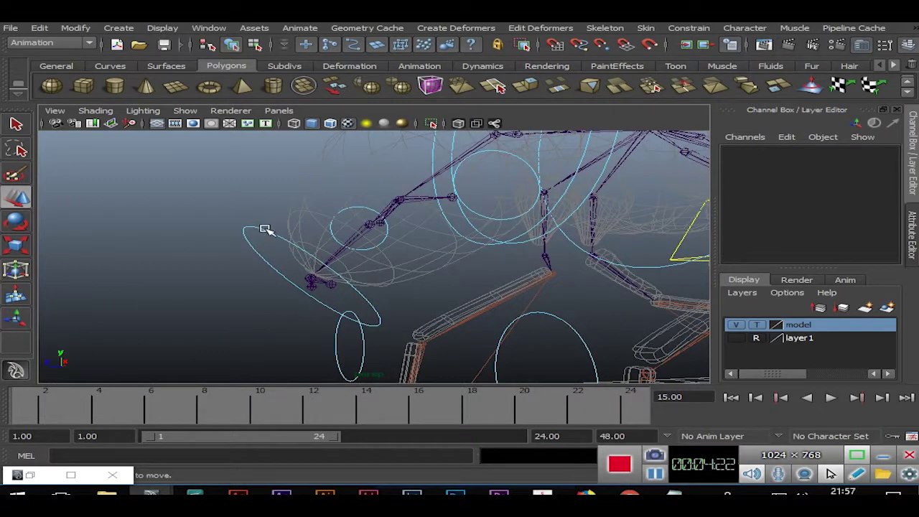
left_click(265, 229)
Freeze the transformations of neck_2_ctrl1
left_click(76, 27)
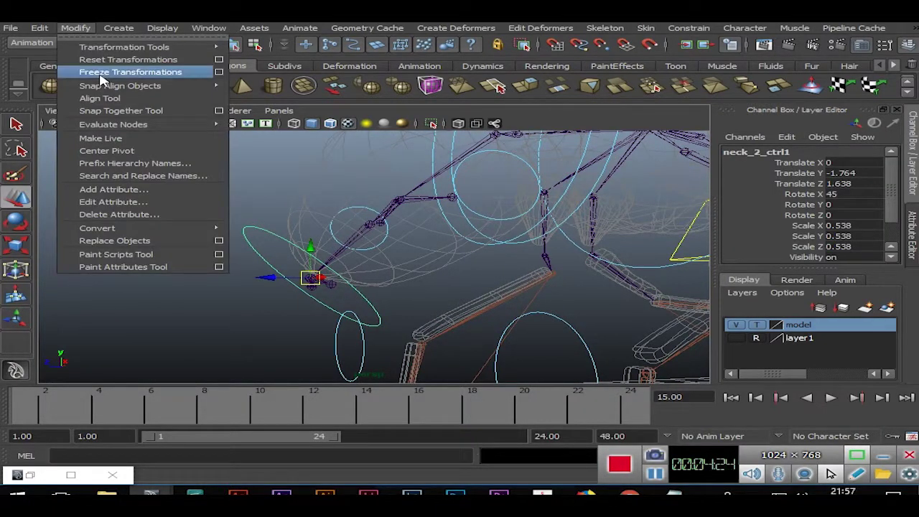
left_click(103, 75)
left_click(195, 247)
mouse_move(195, 247)
left_mouse_down("alt")
mouse_move(340, 306)
mouse_move(407, 297)
mouse_move(279, 310)
left_mouse_up("alt")
Make a trial duplicate of the control down the neck, then delete it
left_click(408, 297)
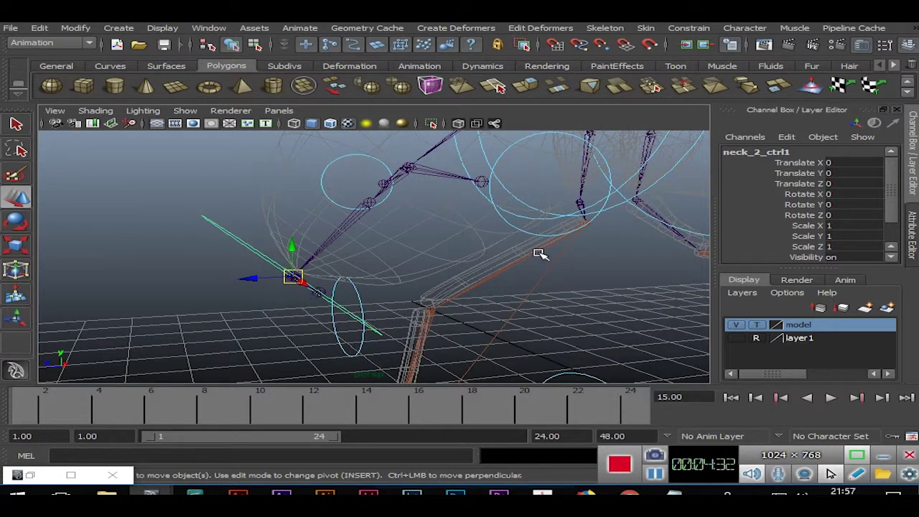
key("ctrl+d")
left_click_drag(295, 246, 277, 354)
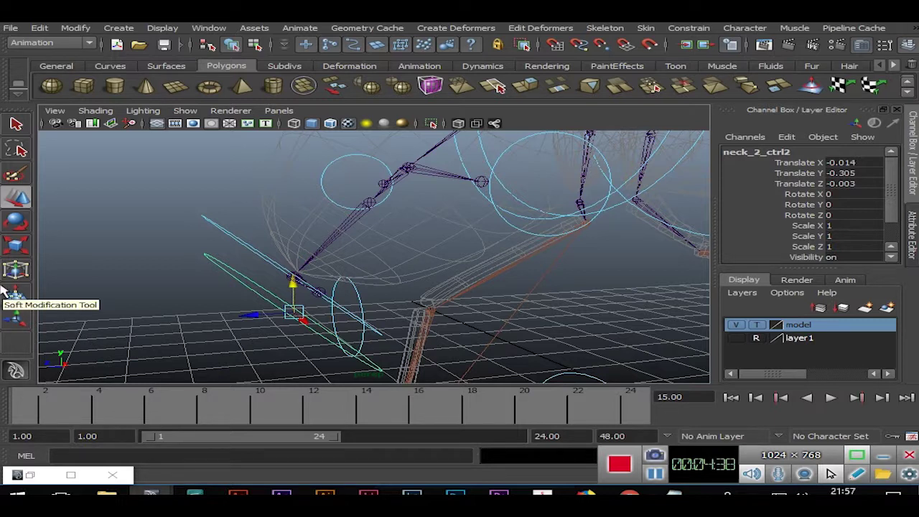
key("Delete")
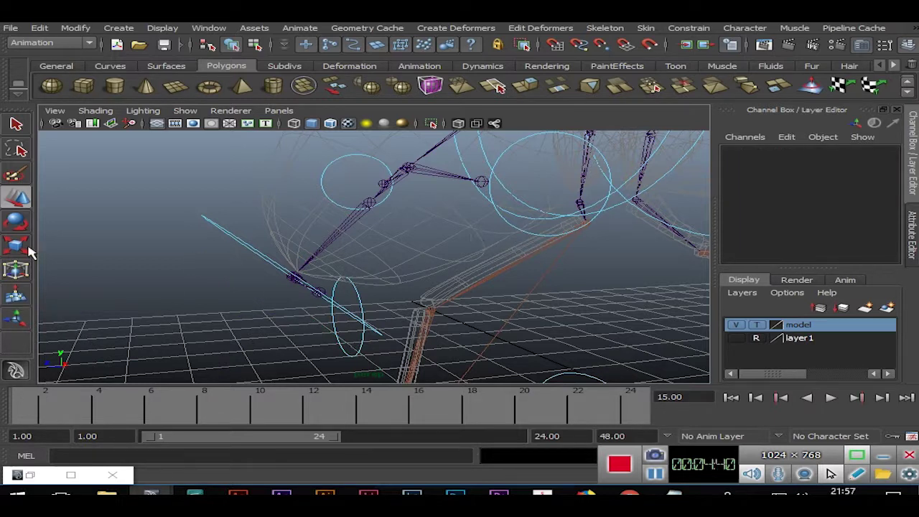
Rename the control head_ctrl
left_click(202, 222)
left_click(794, 153)
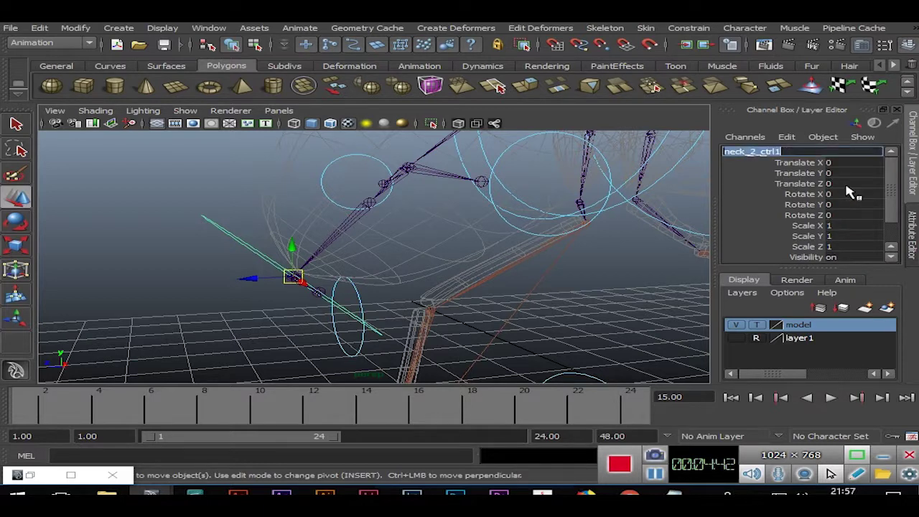
type("head ctrl")
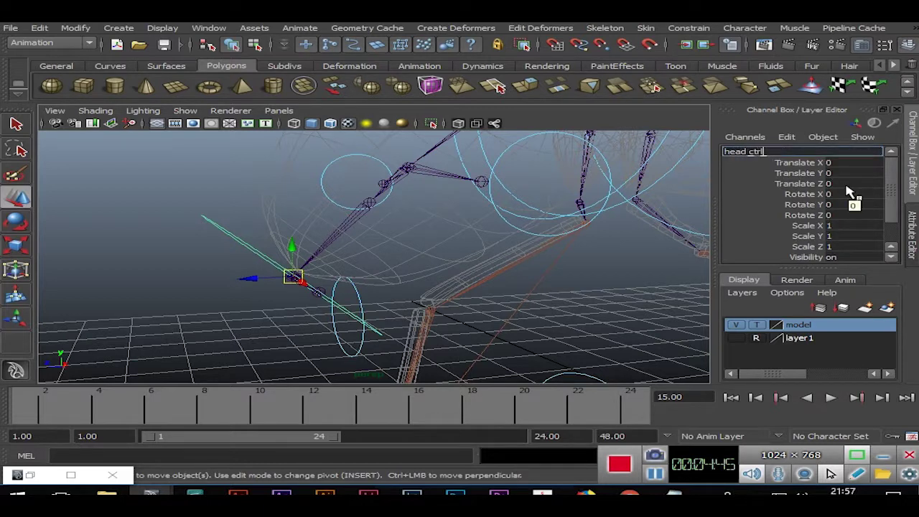
key("Return")
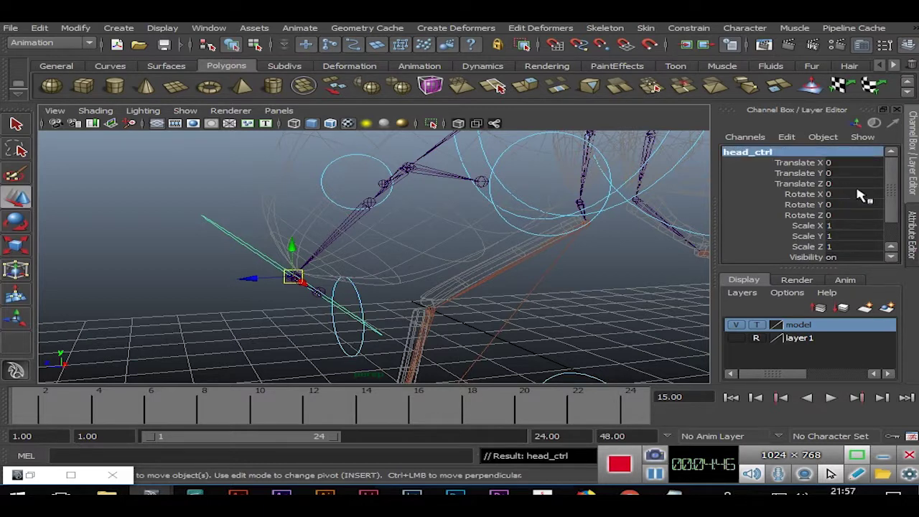
mouse_move(549, 257)
left_mouse_down("alt")
mouse_move(441, 240)
mouse_move(440, 256)
left_mouse_up("alt")
Duplicate lt_eye_ctrl and move the copy down to the left jaw
left_click(538, 257)
left_click(529, 237)
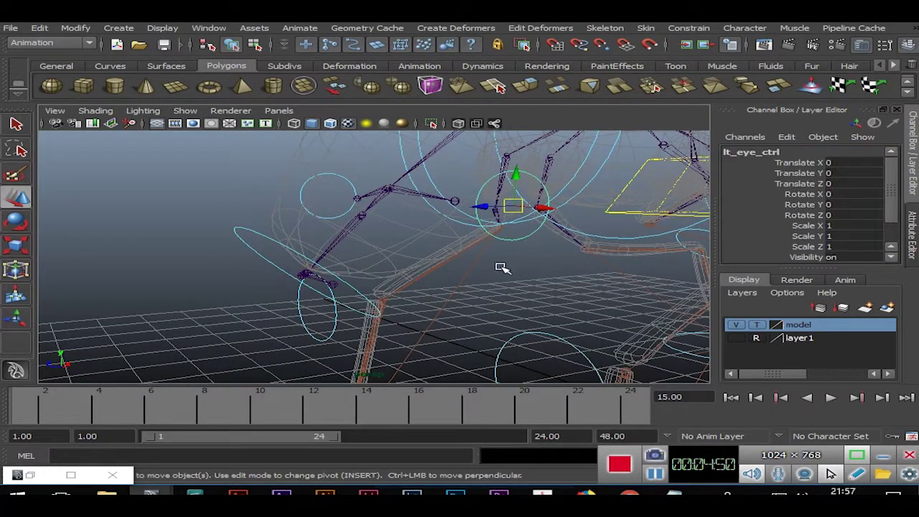
mouse_move(501, 267)
left_mouse_down("alt")
mouse_move(529, 255)
mouse_move(527, 266)
left_mouse_up("alt")
key("ctrl+d")
mouse_move(532, 234)
left_mouse_down("alt")
mouse_move(520, 208)
mouse_move(410, 272)
mouse_move(353, 286)
mouse_move(361, 280)
mouse_move(435, 310)
left_mouse_up("alt")
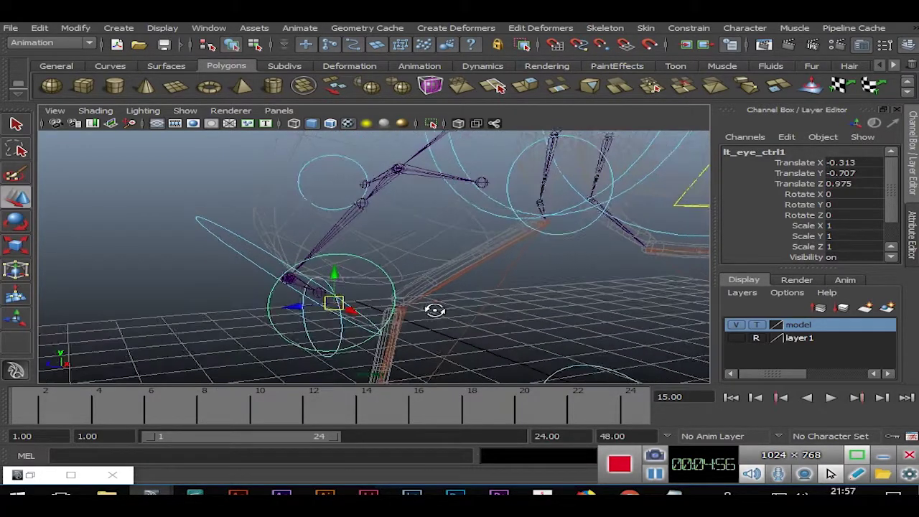
mouse_move(338, 310)
left_mouse_down()
mouse_move(325, 300)
mouse_move(288, 308)
mouse_move(142, 295)
left_mouse_up()
Shrink the copy, settle it onto the jaw, and rename it lt_jaw_ctrl
key("r")
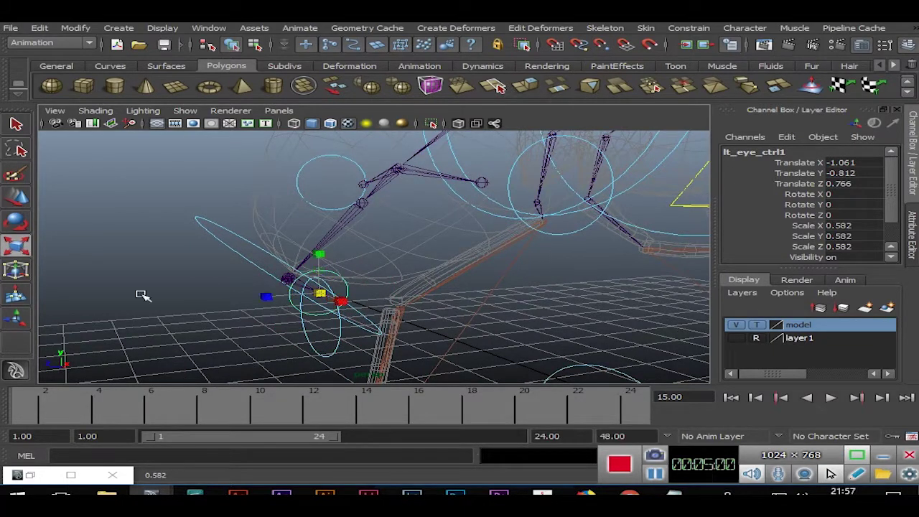
left_click(24, 198)
mouse_move(355, 338)
left_mouse_down("alt")
mouse_move(402, 317)
mouse_move(479, 325)
left_mouse_up("alt")
mouse_move(474, 370)
left_mouse_down("alt")
mouse_move(341, 370)
mouse_move(414, 389)
left_mouse_up("alt")
left_click_drag(412, 350, 476, 330, "alt")
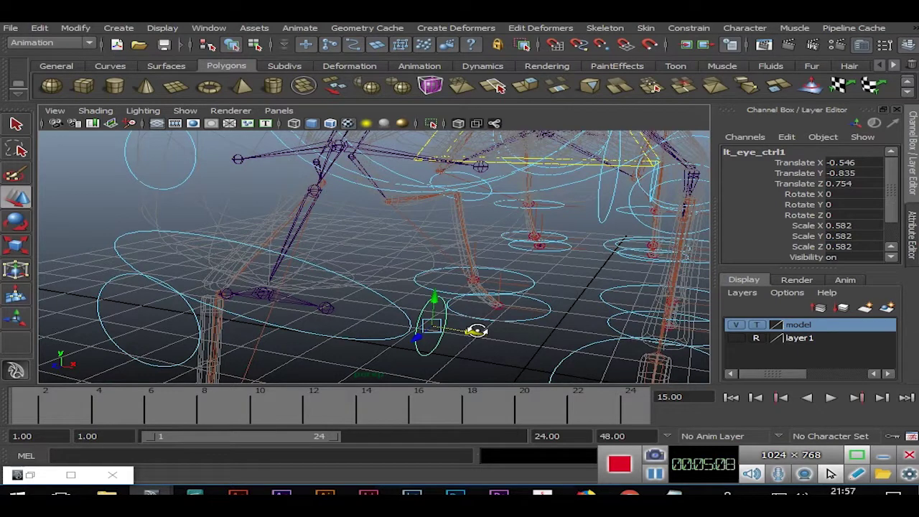
double_click(735, 153)
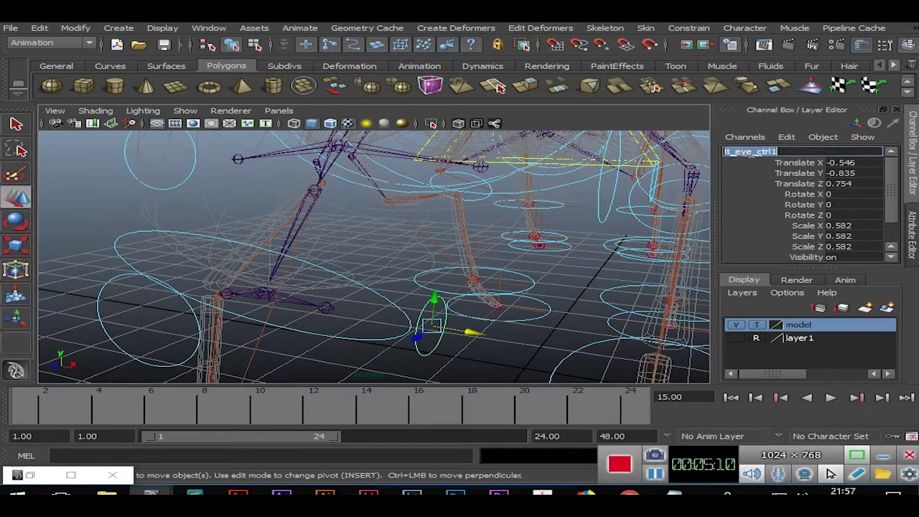
left_click_drag(734, 153, 751, 152)
type("jaw")
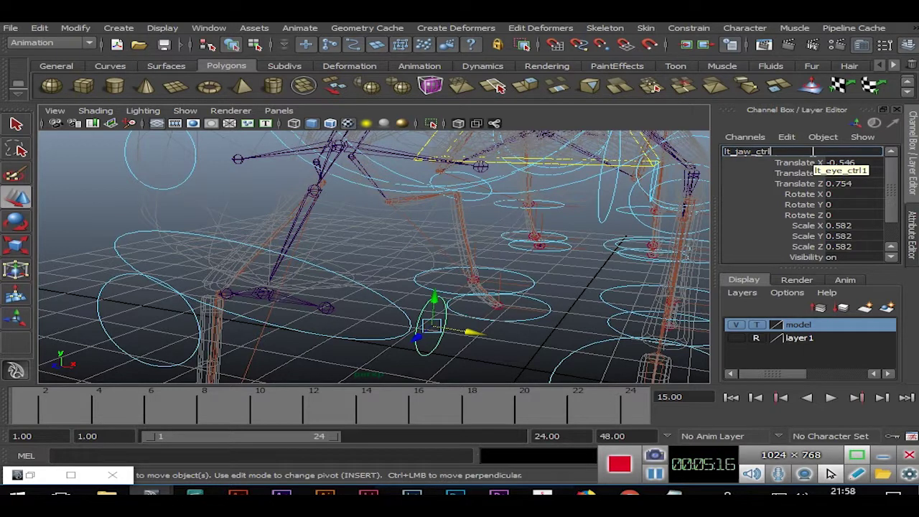
key("Return")
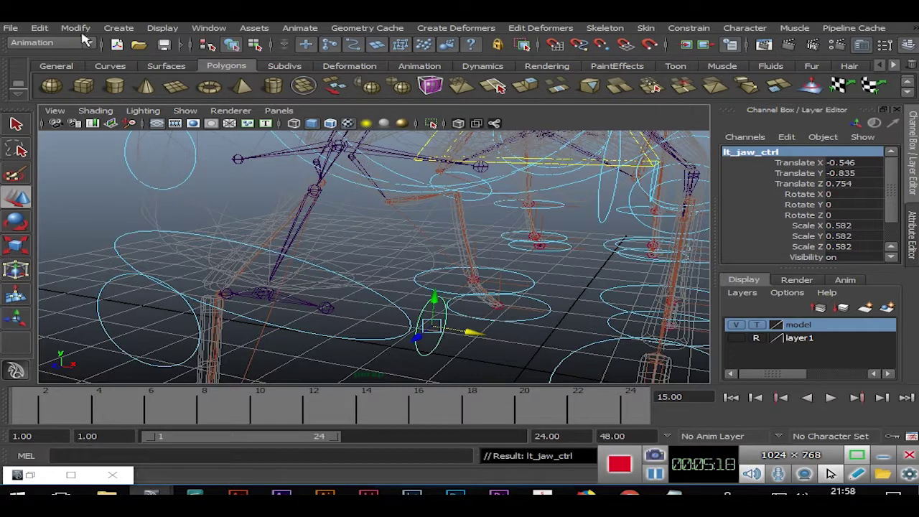
Freeze lt_jaw_ctrl's transforms and duplicate it across to the right jaw
left_click(75, 27)
left_click(100, 72)
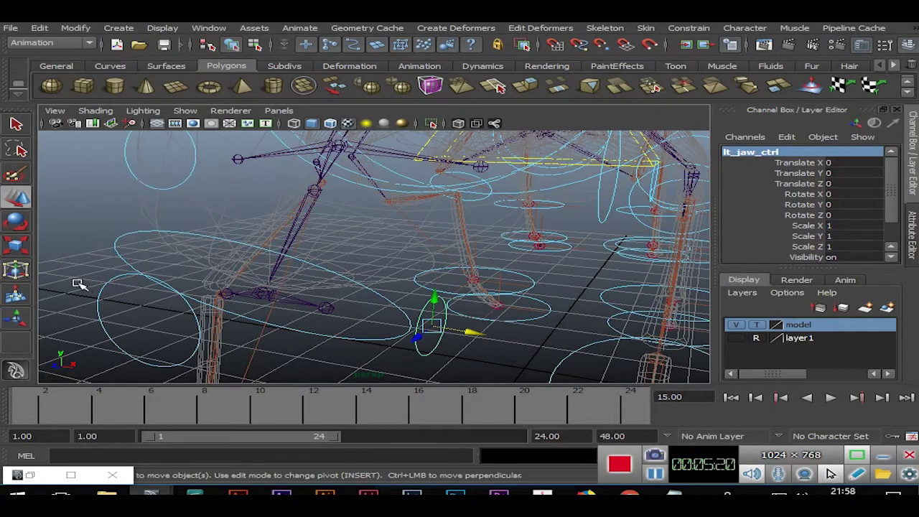
left_click(352, 321)
left_click(429, 307)
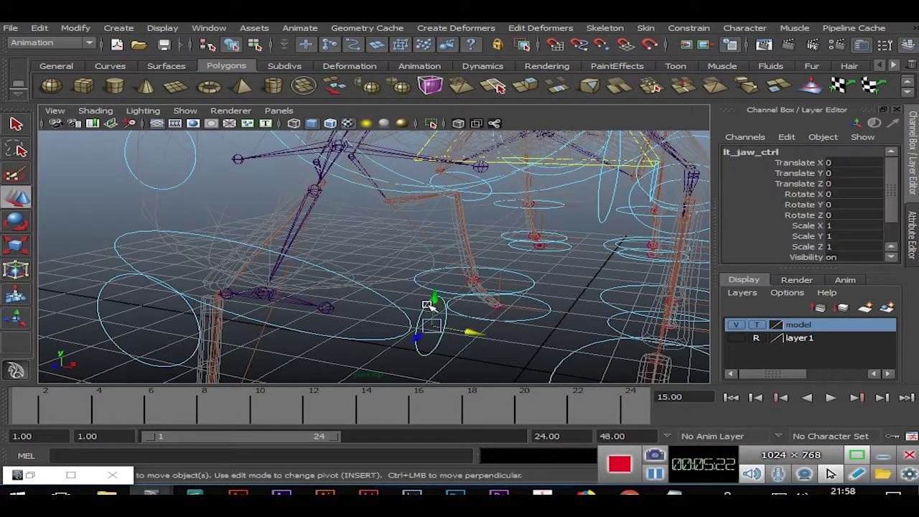
key("ctrl+d")
mouse_move(471, 332)
left_mouse_down()
mouse_move(241, 308)
mouse_move(184, 290)
left_mouse_up()
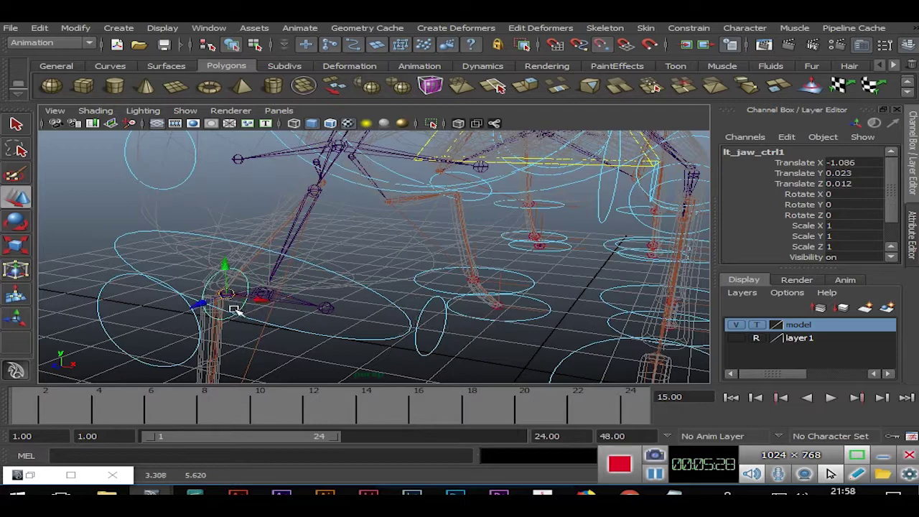
left_click_drag(269, 300, 175, 302)
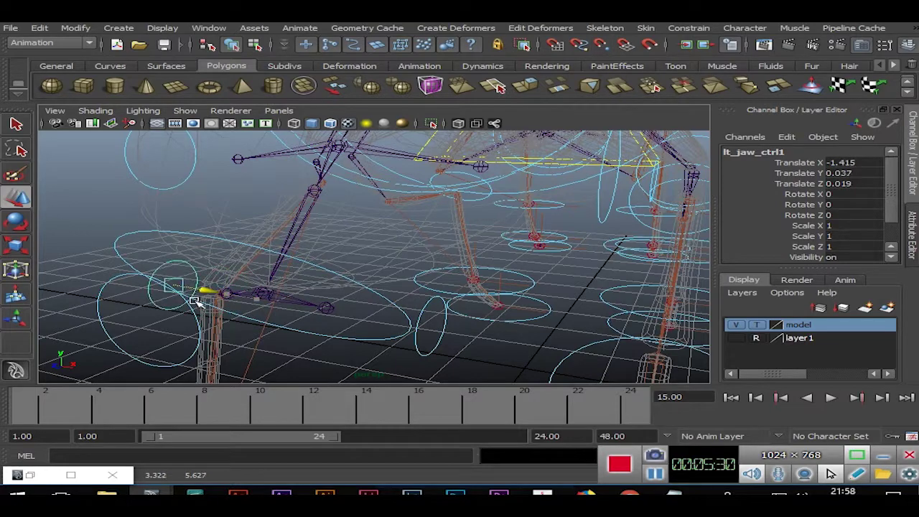
left_click_drag(250, 314, 410, 323, "alt")
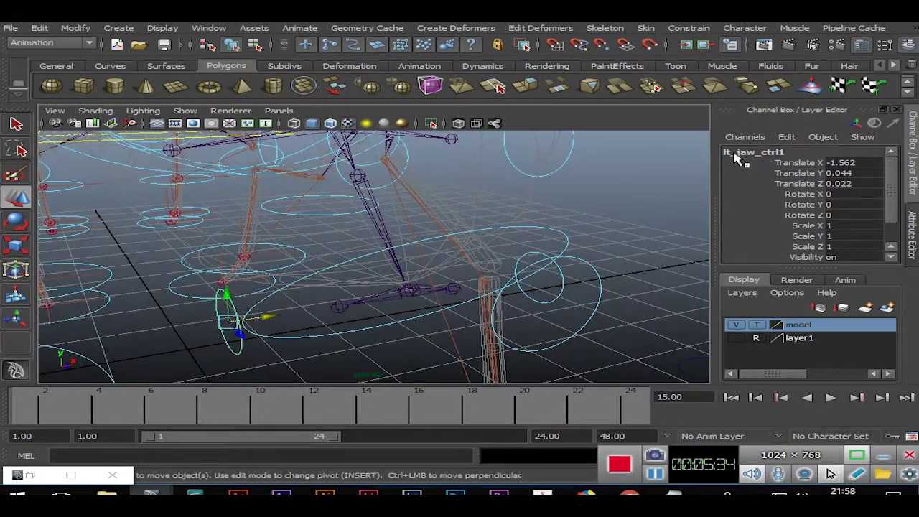
Rename the jaw copy rt_jaw_ctrl and frame it in the view
double_click(734, 154)
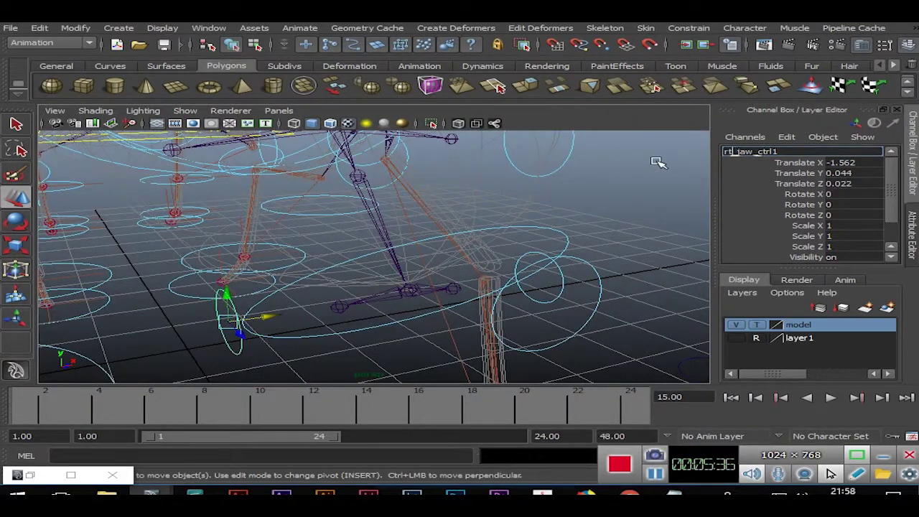
type("r")
key("Return")
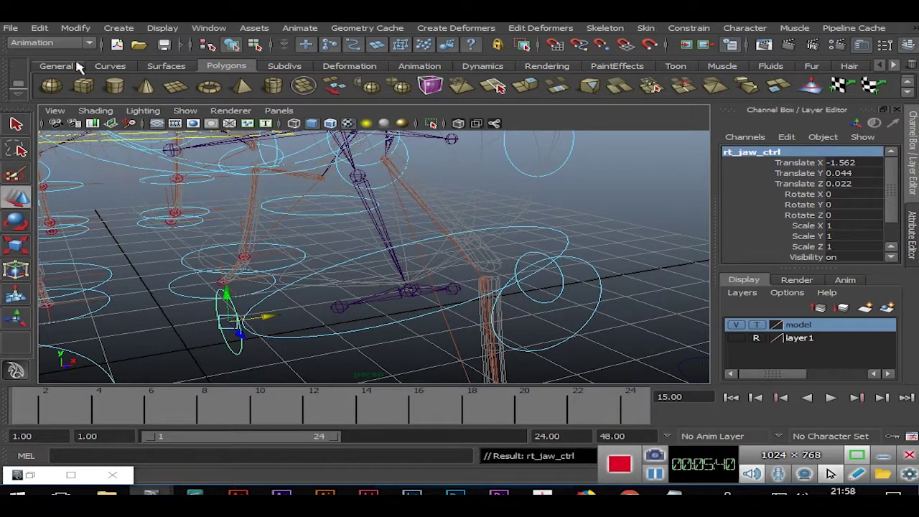
key("f")
mouse_move(648, 331)
left_mouse_down("alt")
mouse_move(605, 314)
mouse_move(620, 318)
mouse_move(318, 267)
mouse_move(427, 318)
mouse_move(455, 298)
mouse_move(400, 228)
mouse_move(421, 275)
mouse_move(386, 318)
mouse_move(192, 237)
mouse_move(315, 296)
mouse_move(365, 295)
left_mouse_up("alt")
key("space")
key("space")
Nudge rt_jaw_ctrl in Y and Z to line up with the right jaw joint
key("w")
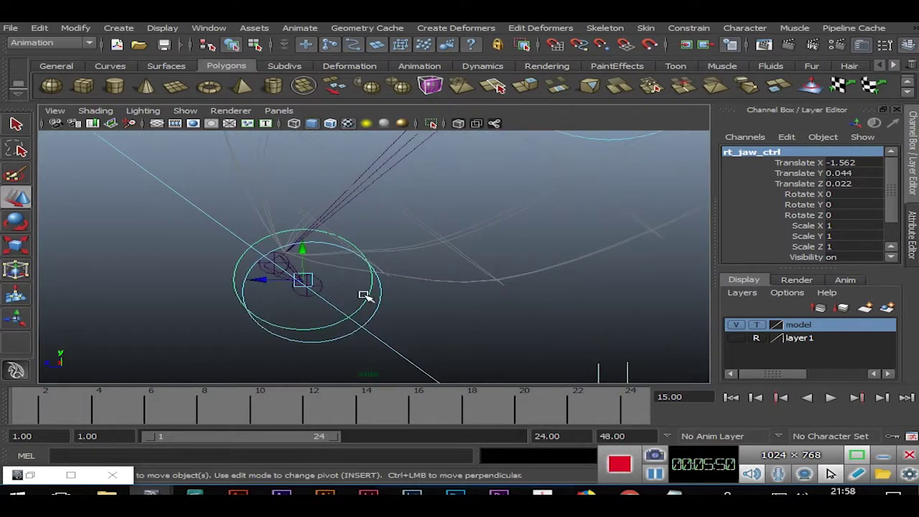
left_click_drag(309, 250, 304, 266)
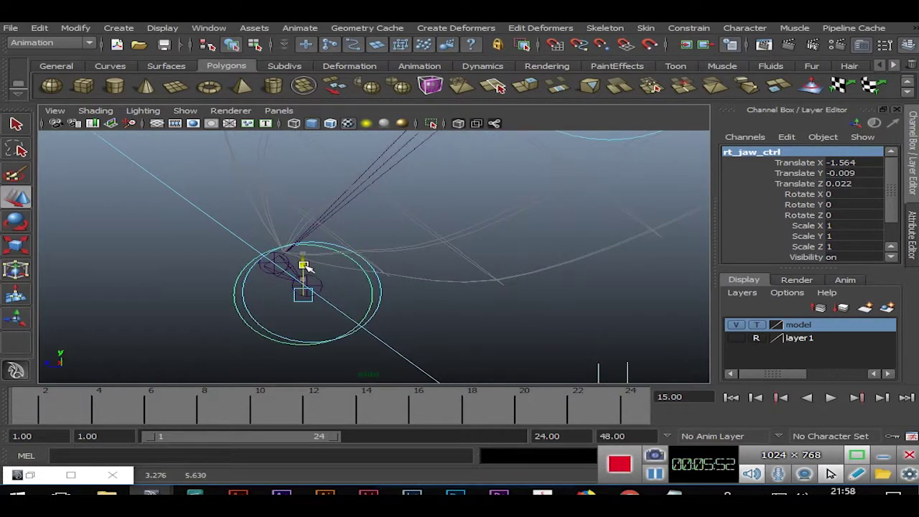
left_click_drag(267, 296, 276, 298)
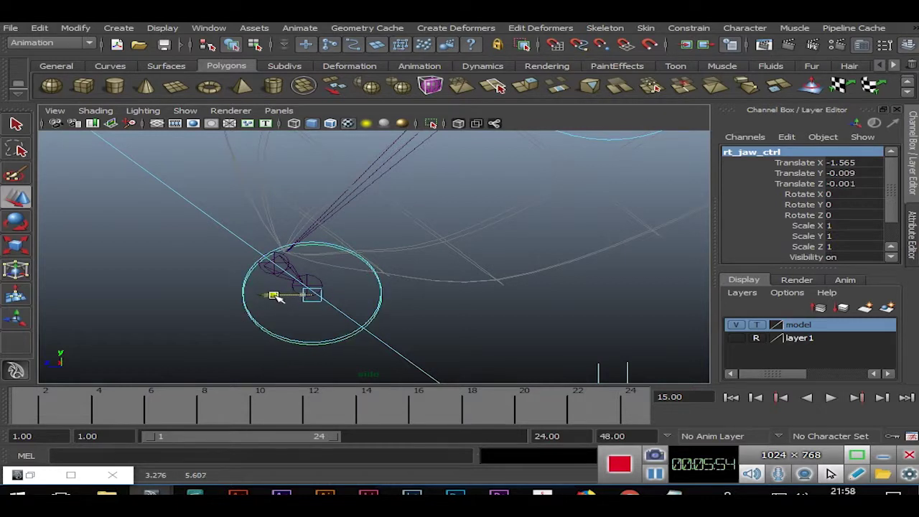
left_click_drag(309, 267, 302, 280)
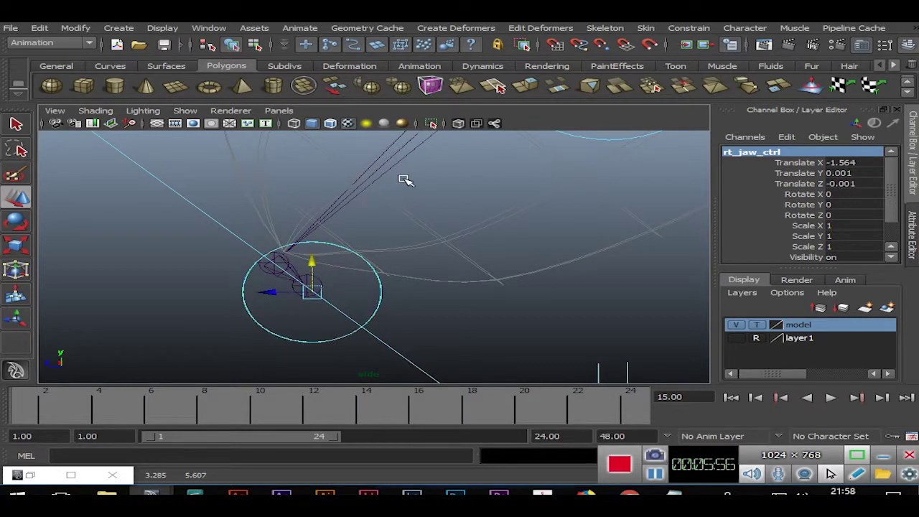
Freeze rt_jaw_ctrl's transforms and return to a single perspective view
left_click(76, 27)
left_click(122, 70)
left_click(131, 243)
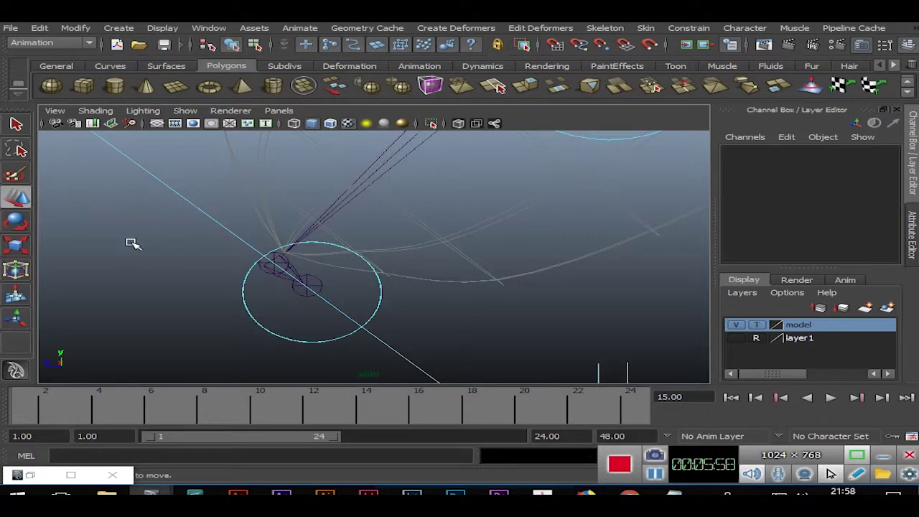
key("space")
key("space")
left_click_drag(630, 189, 550, 248, "alt")
right_click_drag(550, 248, 497, 237, "alt")
mouse_move(497, 237)
left_mouse_down("alt")
mouse_move(452, 273)
mouse_move(544, 287)
mouse_move(538, 223)
mouse_move(396, 256)
mouse_move(404, 261)
left_mouse_up("alt")
left_click(534, 218)
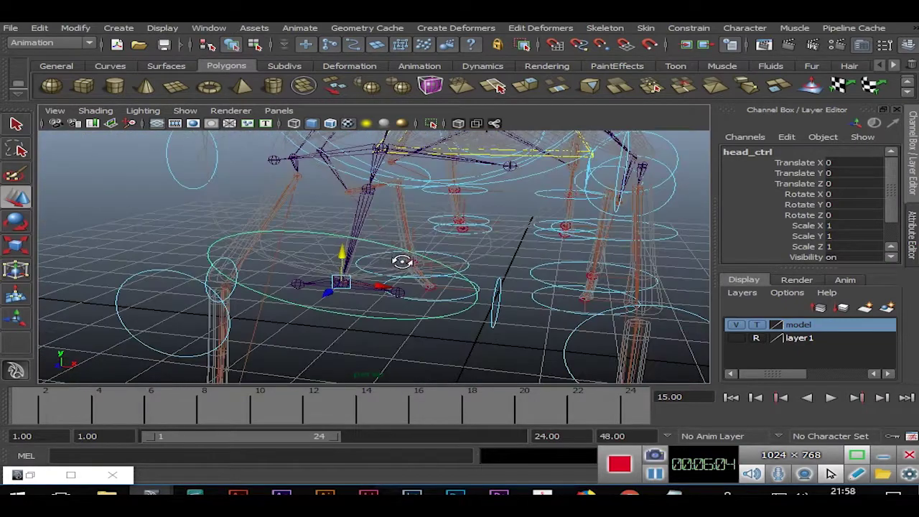
Select rt_eye_ctrl and move it down onto the right eye
key("space")
key("space")
mouse_move(576, 318)
left_mouse_down("alt")
mouse_move(467, 261)
mouse_move(495, 346)
mouse_move(371, 213)
mouse_move(415, 277)
left_mouse_up("alt")
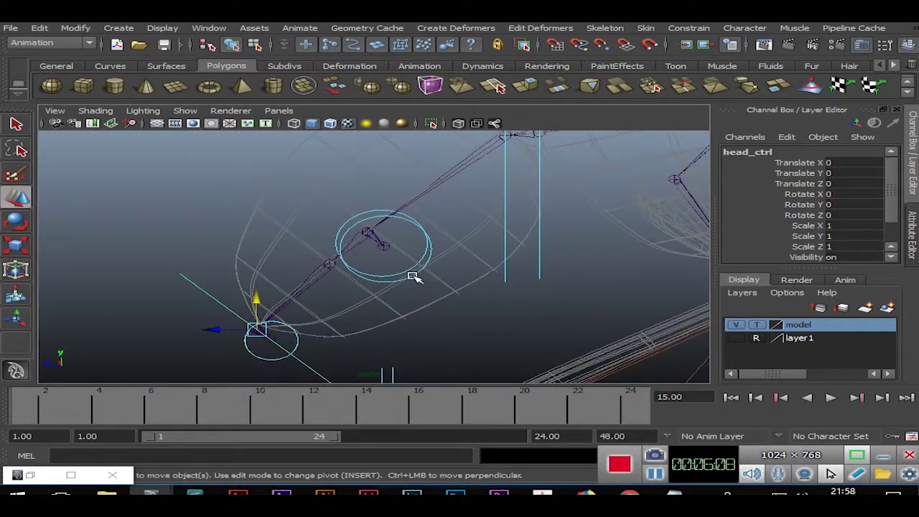
left_click(413, 272)
key("space")
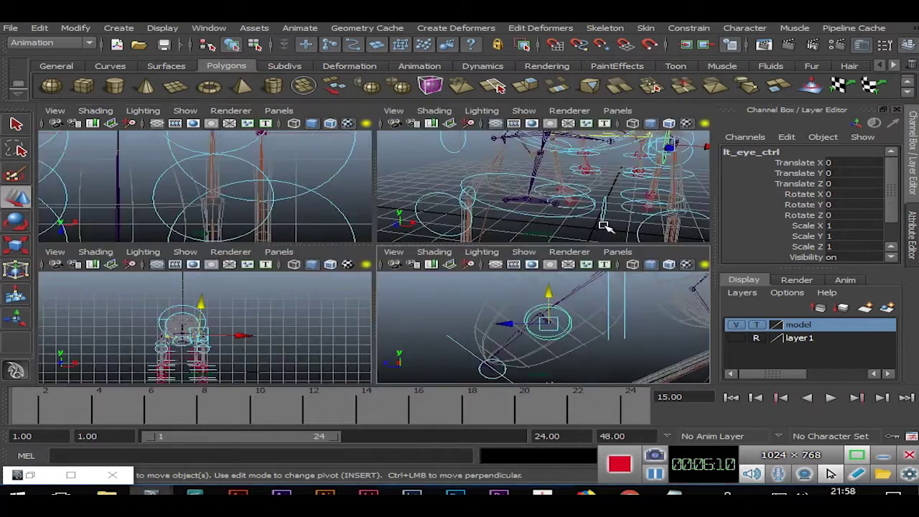
left_click(536, 305)
key("space")
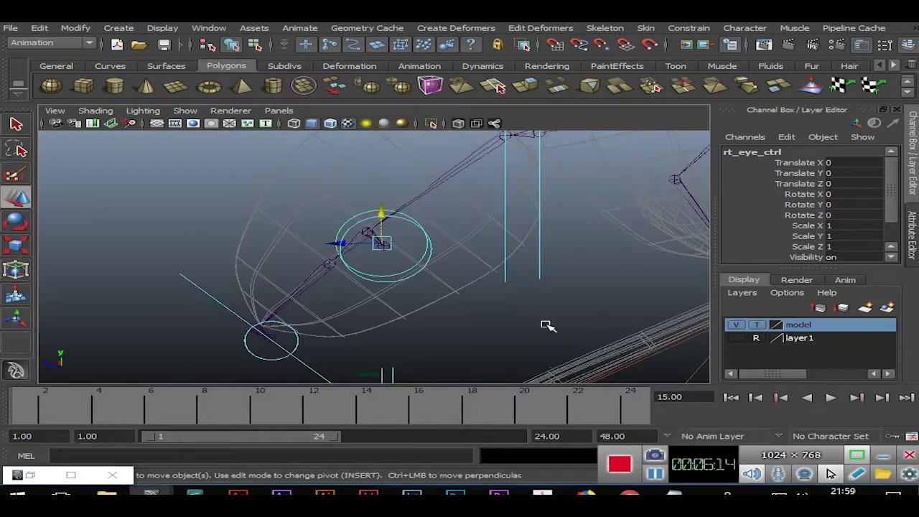
left_click_drag(381, 213, 385, 224)
left_click_drag(338, 255, 345, 251)
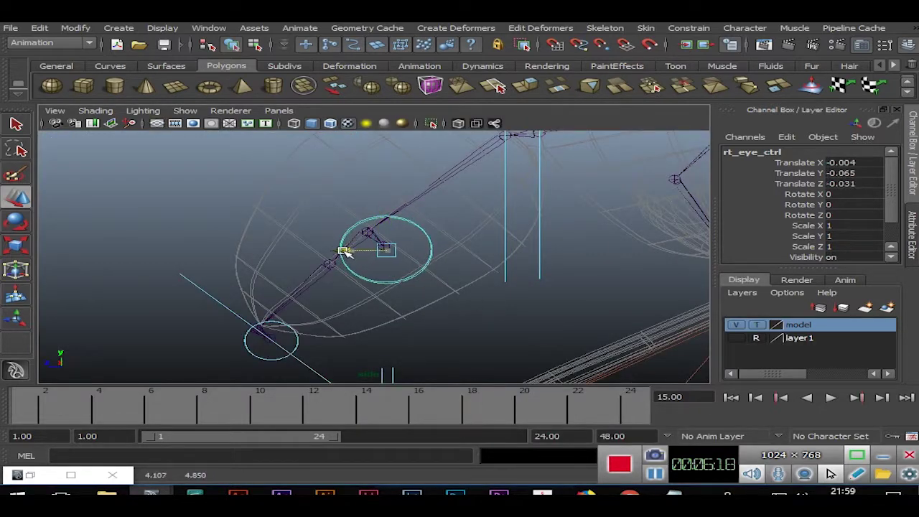
left_click_drag(389, 228, 386, 221)
Freeze rt_eye_ctrl's transforms so its values read zero
left_click(76, 28)
left_click(110, 75)
left_click(107, 199)
key("space")
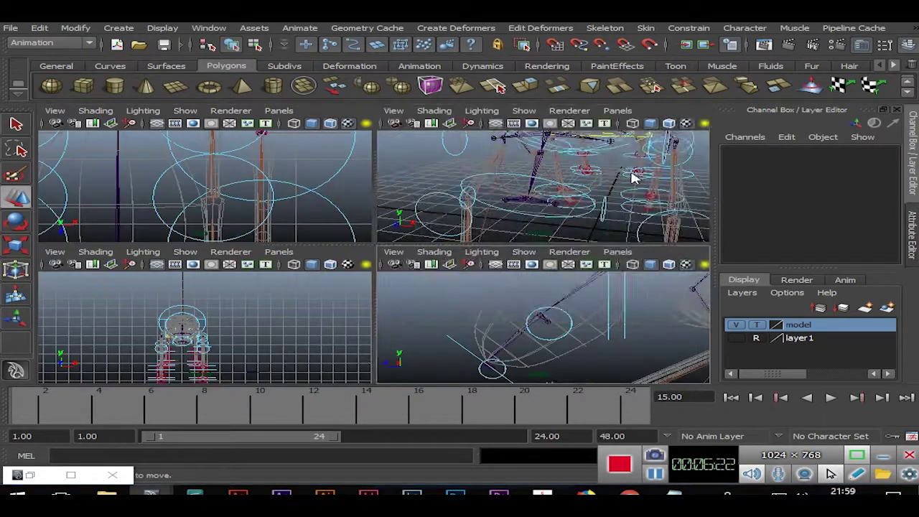
key("space")
mouse_move(638, 193)
left_mouse_down("alt")
mouse_move(502, 293)
mouse_move(514, 242)
mouse_move(560, 258)
mouse_move(572, 285)
mouse_move(567, 256)
mouse_move(588, 283)
mouse_move(556, 299)
mouse_move(474, 293)
mouse_move(574, 262)
mouse_move(567, 248)
mouse_move(611, 264)
mouse_move(255, 271)
left_mouse_up("alt")
Duplicate belly_2_ctrl, move it further back, enlarge it, and name it belly_3_ctrl
left_click(587, 252)
key("ctrl+d")
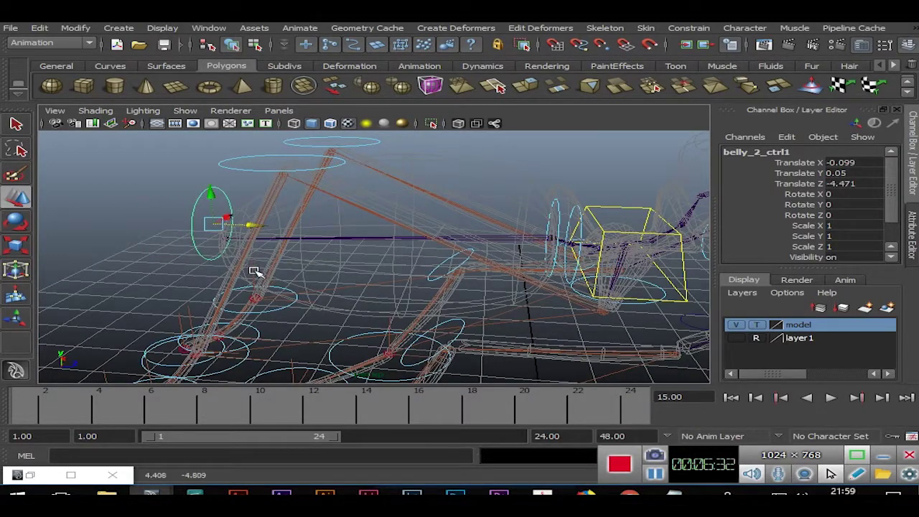
left_click_drag(320, 281, 321, 285, "alt")
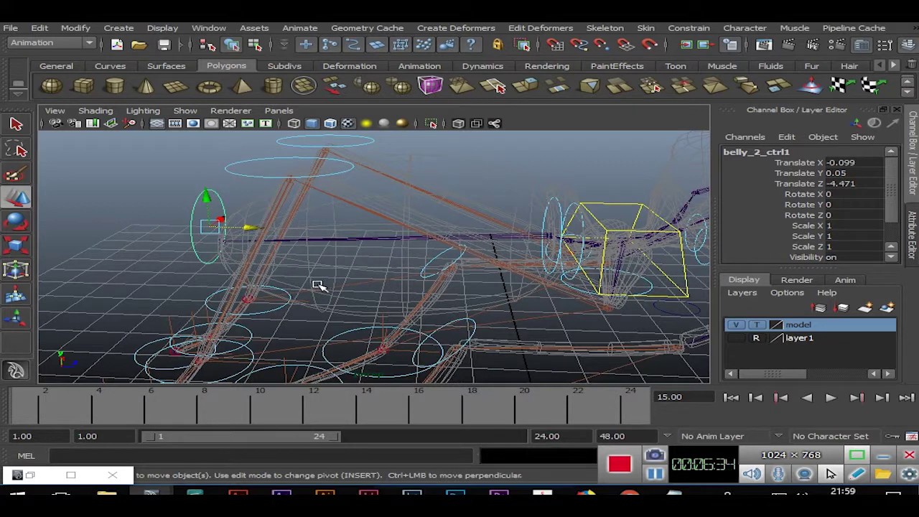
mouse_move(211, 227)
left_mouse_down()
mouse_move(221, 241)
mouse_move(305, 246)
left_mouse_up()
left_click(18, 247)
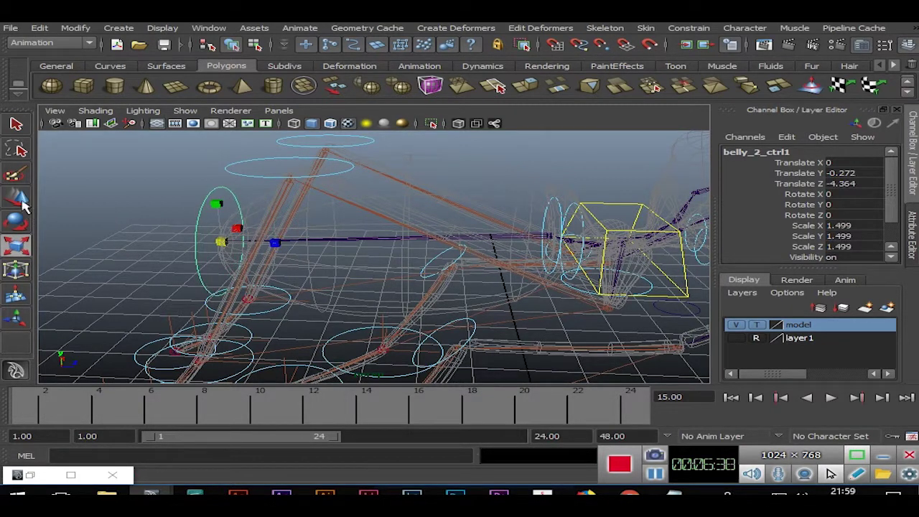
key("w")
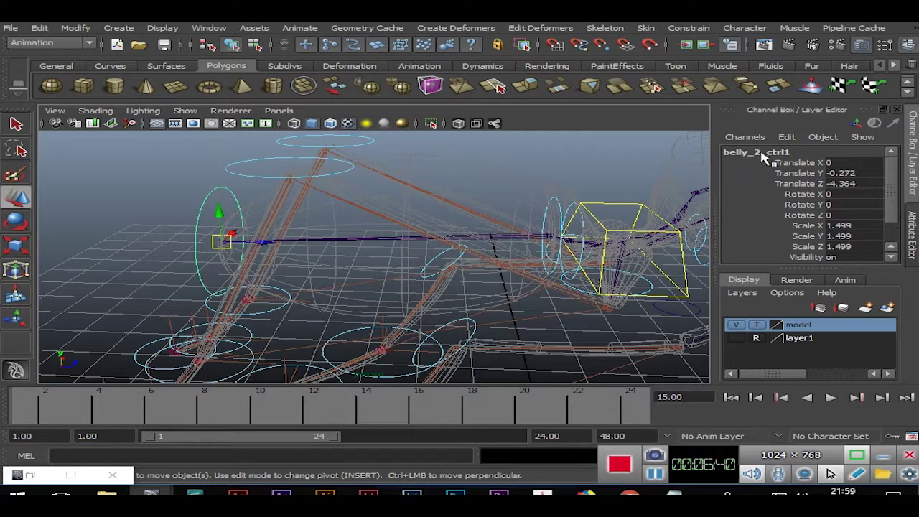
left_click(757, 155)
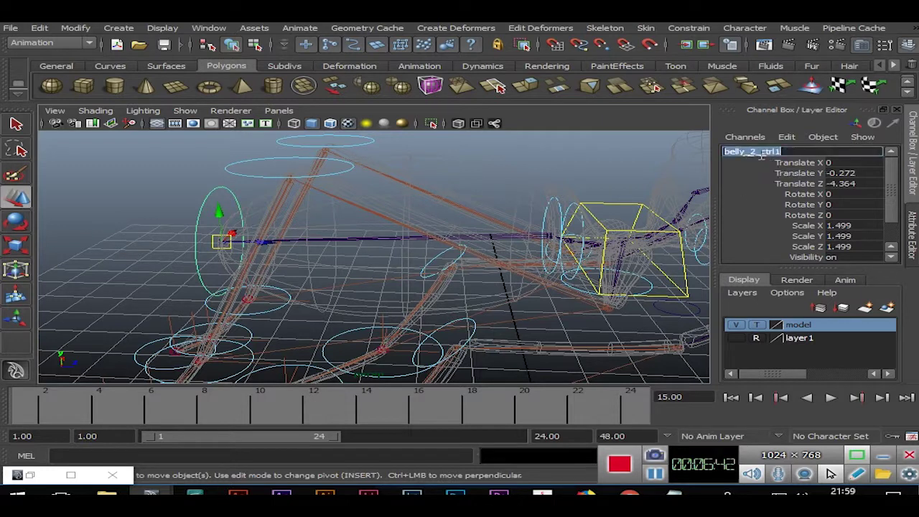
type("3")
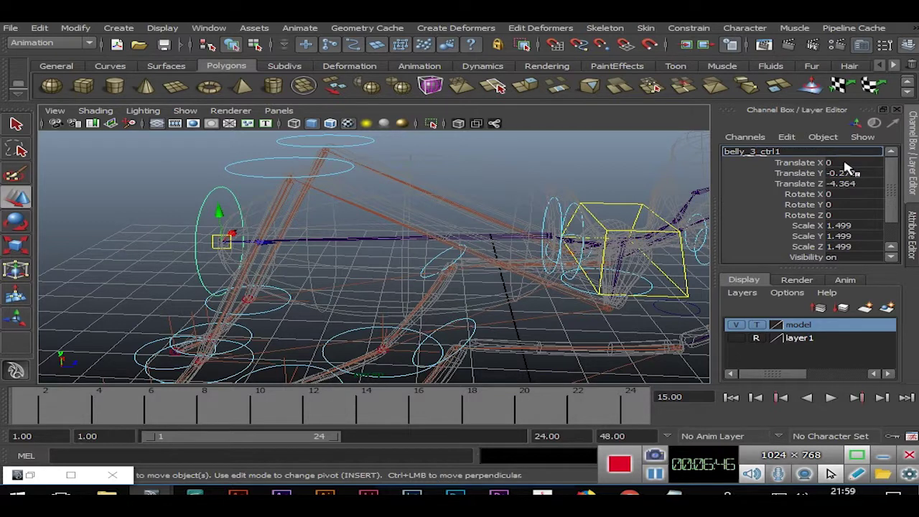
key("Return")
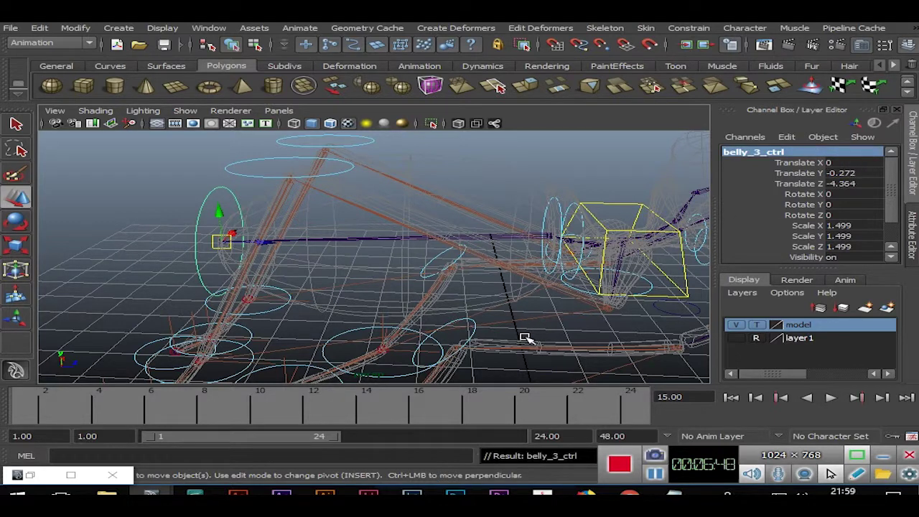
Freeze belly_3_ctrl's transforms and hide the model mesh layer
left_click(526, 337)
right_click_drag(616, 303, 371, 303, "alt")
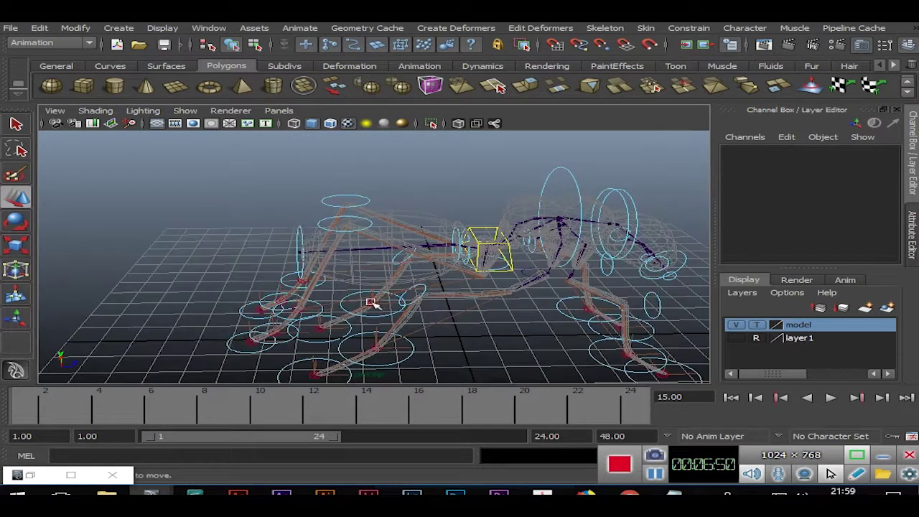
left_click(297, 229)
left_click(75, 28)
left_click(107, 70)
left_click(139, 205)
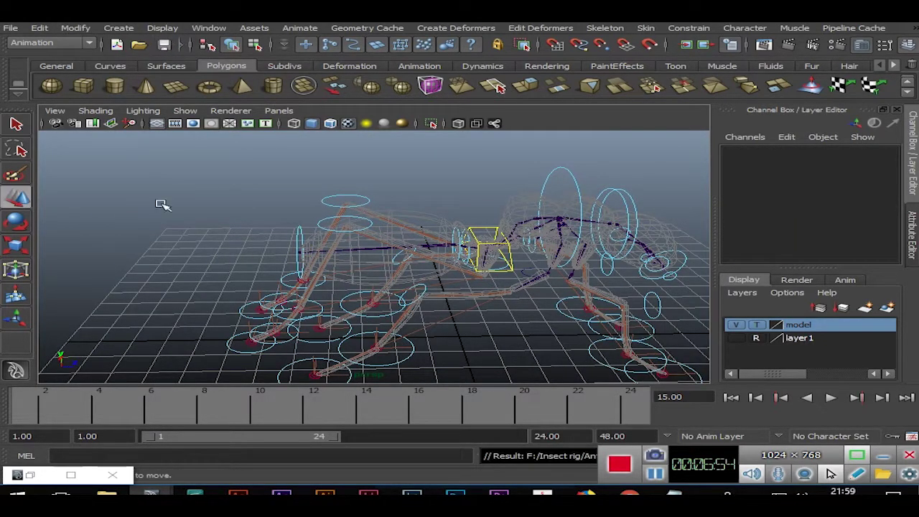
mouse_move(480, 191)
left_mouse_down("alt")
mouse_move(499, 289)
mouse_move(598, 261)
left_mouse_up("alt")
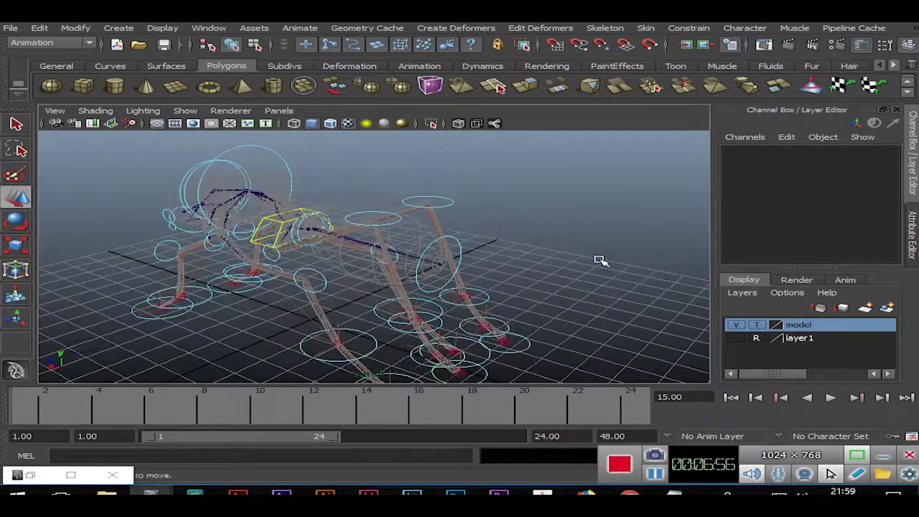
left_click(736, 324)
mouse_move(703, 319)
left_mouse_down("alt")
mouse_move(574, 260)
mouse_move(621, 263)
mouse_move(607, 258)
mouse_move(607, 210)
mouse_move(478, 229)
mouse_move(568, 230)
mouse_move(486, 273)
mouse_move(490, 294)
mouse_move(598, 303)
mouse_move(381, 299)
mouse_move(600, 317)
mouse_move(410, 304)
mouse_move(498, 287)
mouse_move(283, 308)
left_mouse_up("alt")
Enlarge the loose circle on the grid several times over
left_click(270, 281)
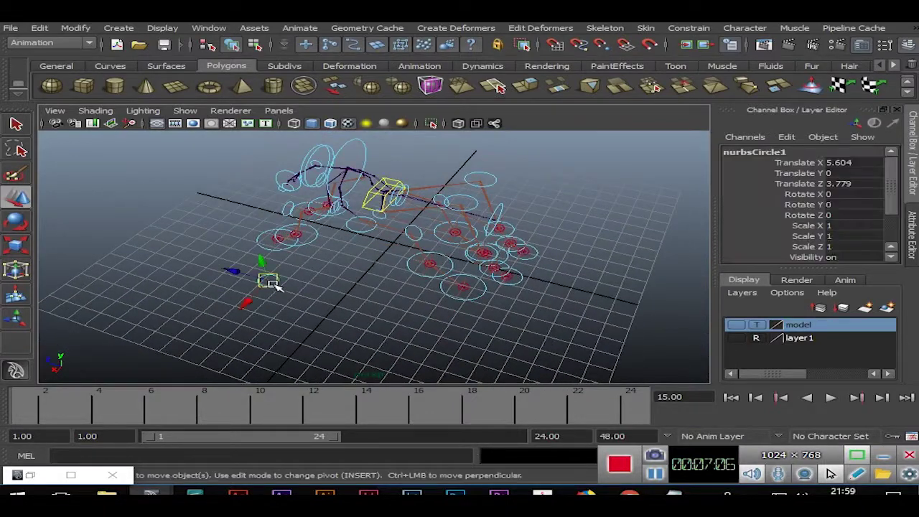
mouse_move(374, 310)
left_mouse_down("alt")
mouse_move(381, 287)
mouse_move(390, 308)
left_mouse_up("alt")
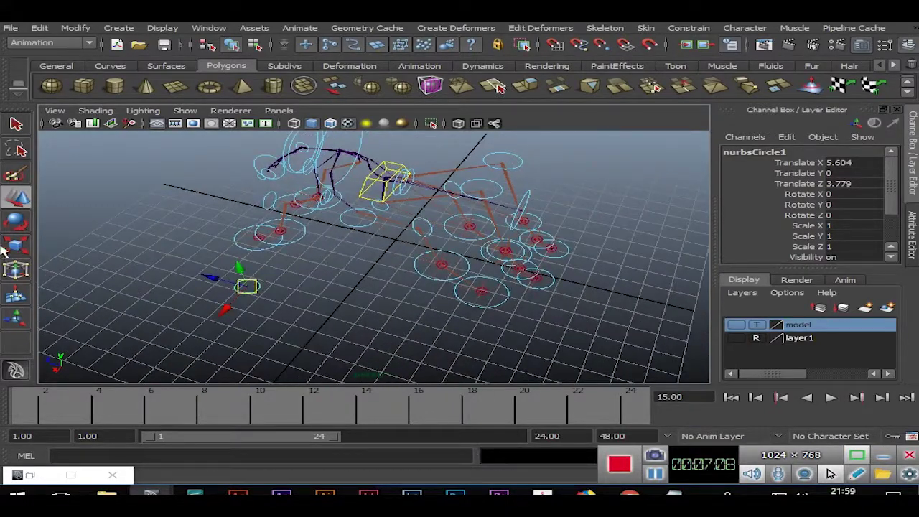
key("r")
left_click_drag(248, 286, 320, 297)
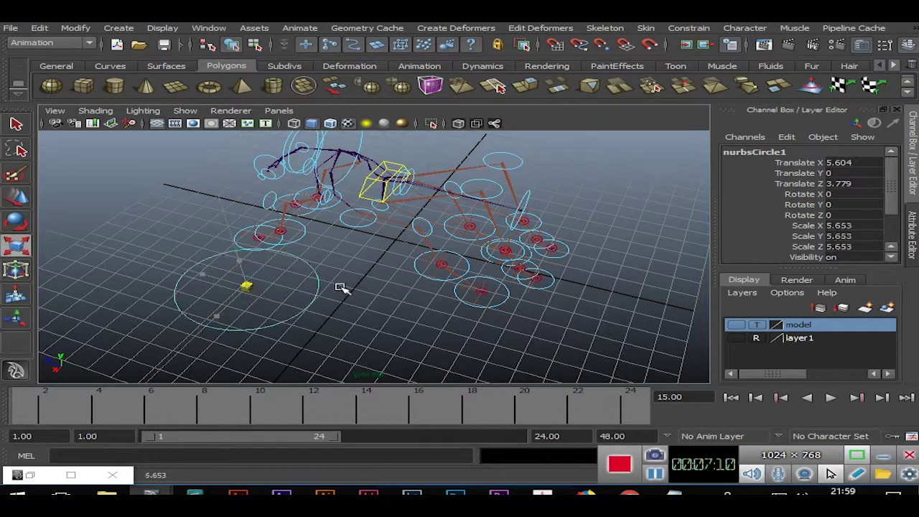
left_click(315, 298)
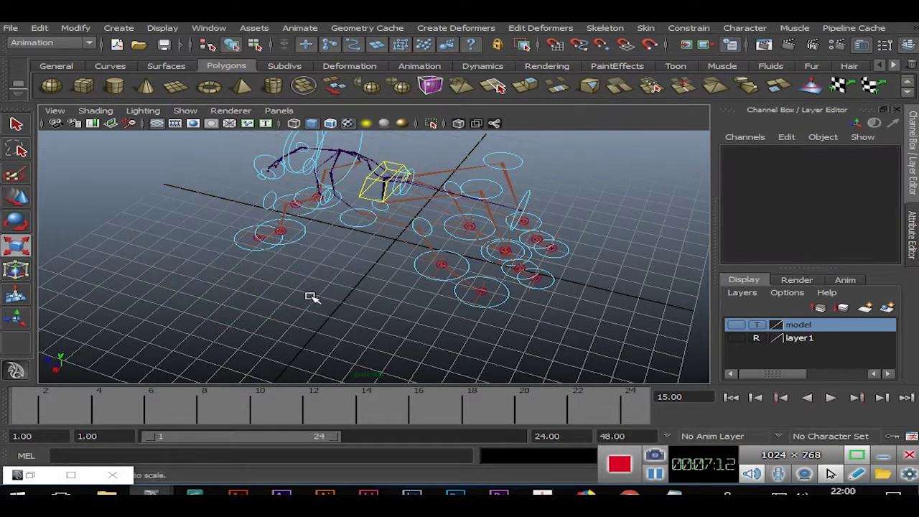
Create a W text curve, Text_W_1, beside the rig
left_click(118, 28)
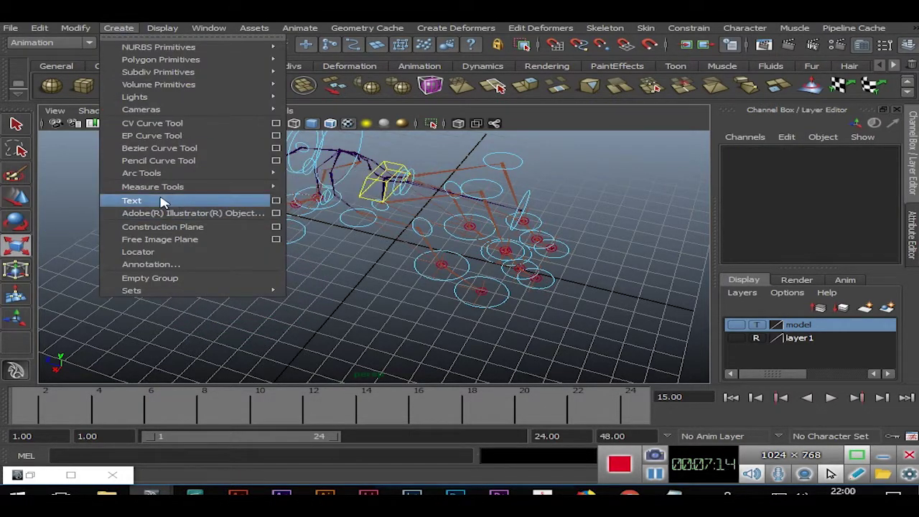
left_click(137, 200)
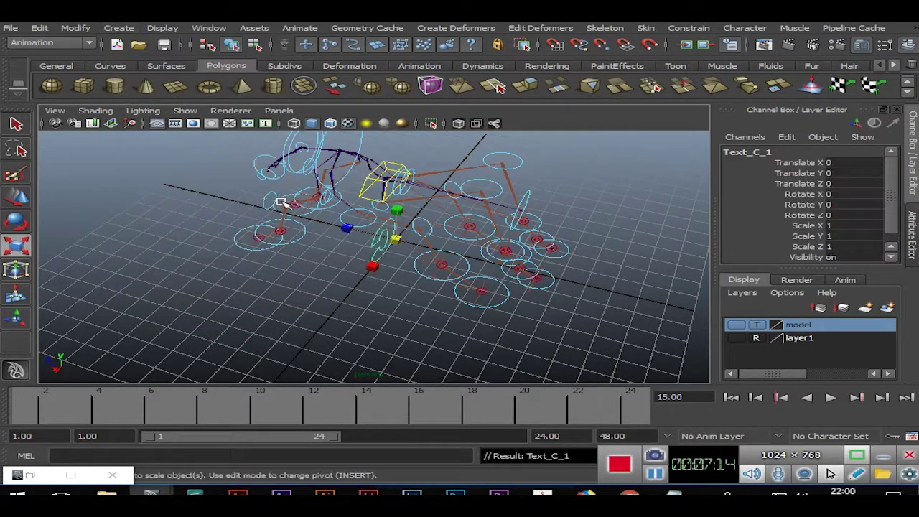
left_click(359, 280)
left_click(75, 28)
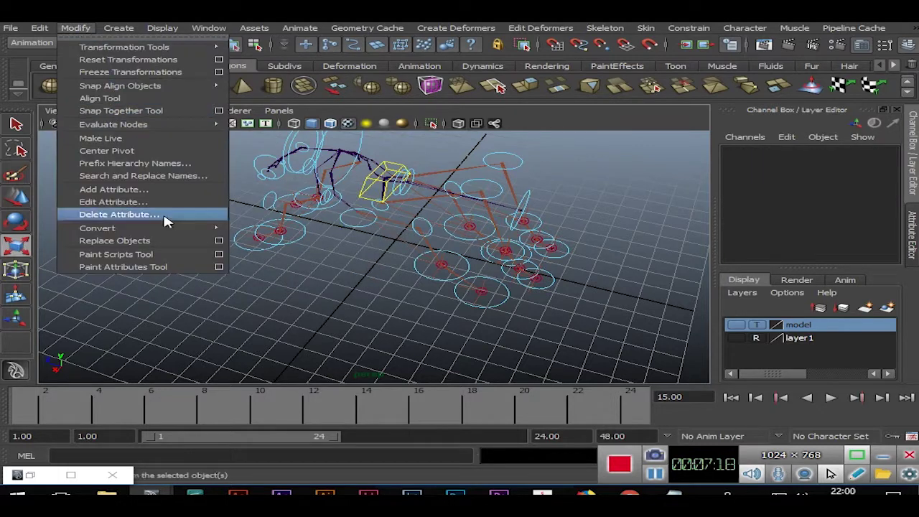
mouse_move(119, 27)
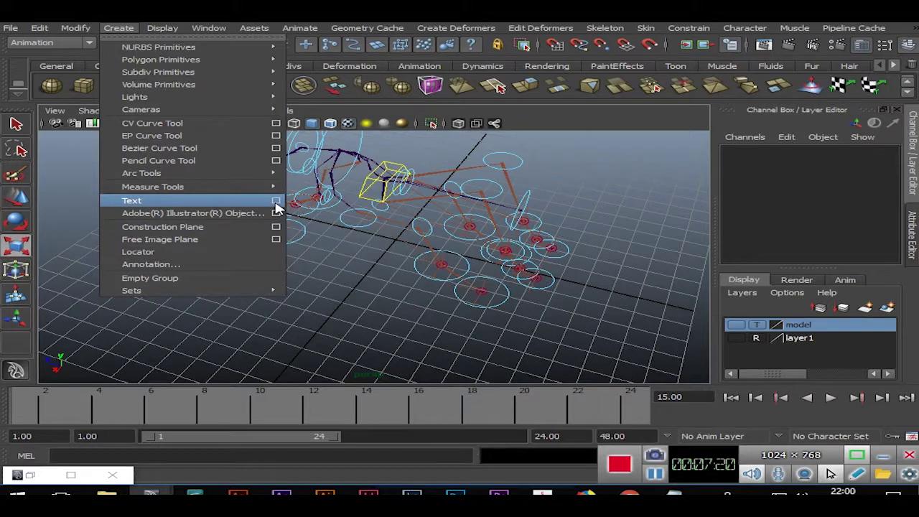
left_click(276, 202)
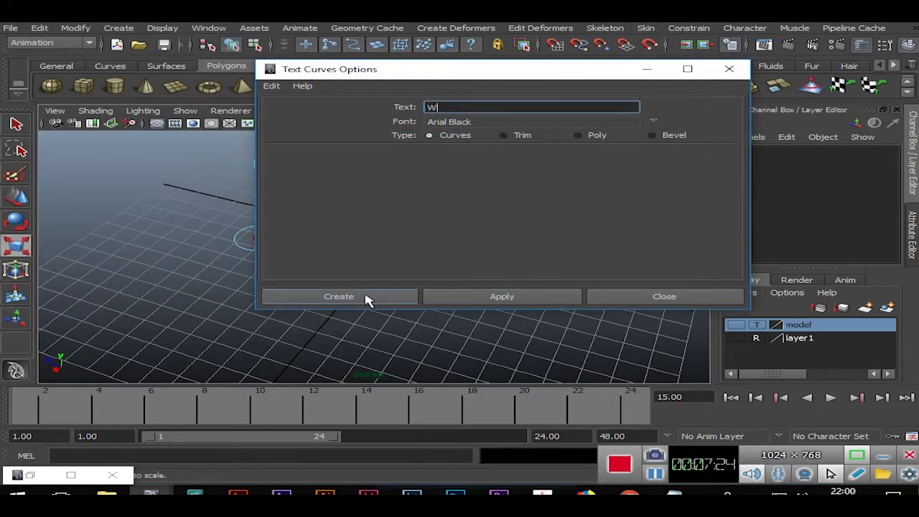
left_click(365, 299)
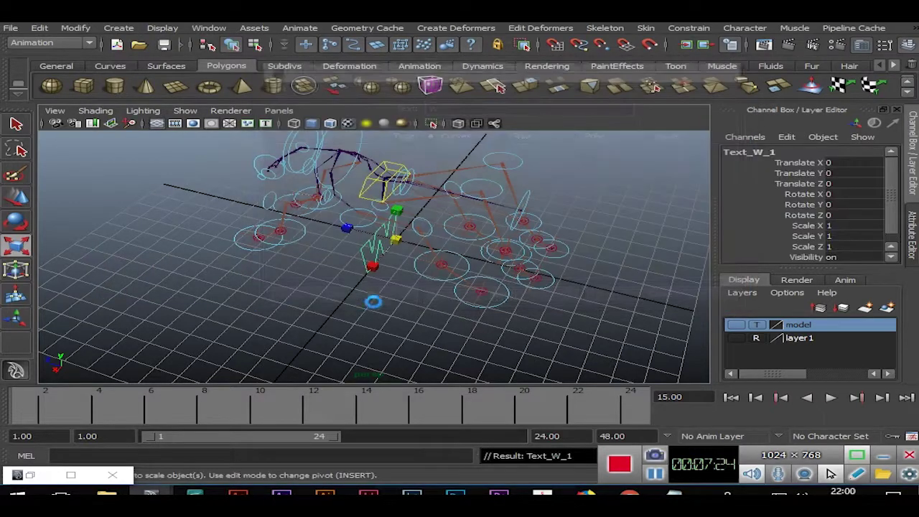
left_click(16, 198)
mouse_move(540, 268)
left_mouse_down("alt")
mouse_move(376, 287)
mouse_move(503, 318)
left_mouse_up("alt")
scroll(520, 306, "up", 3)
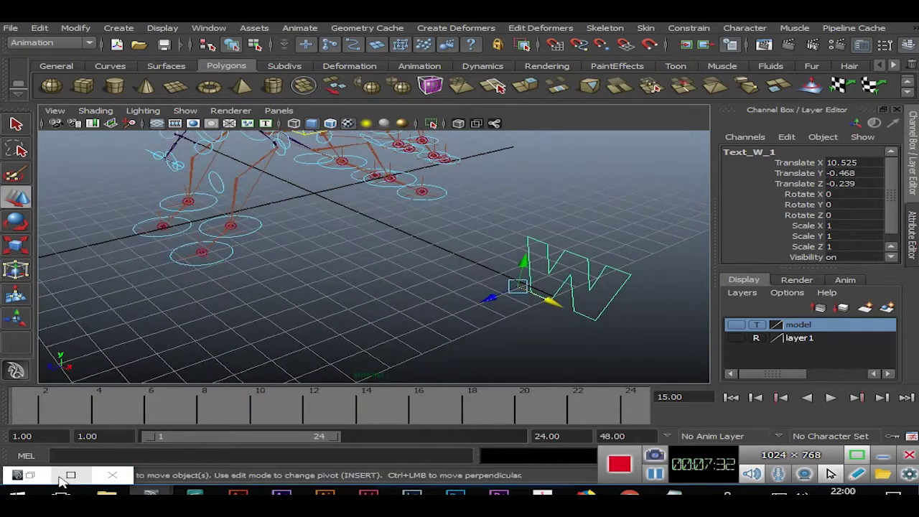
In the Outliner, unparent curve1 from Text_W_1 > Char_W_1 and delete the Text_W_1 group
left_click(30, 474)
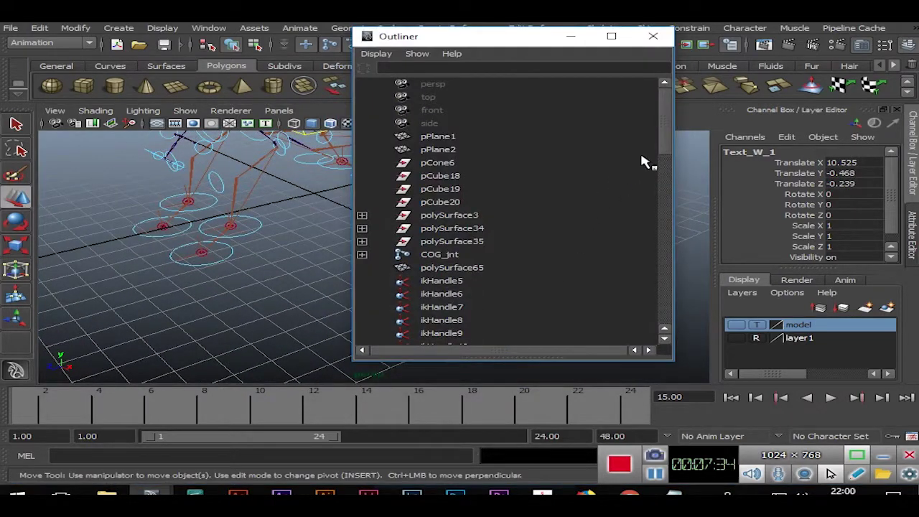
left_click_drag(664, 151, 686, 323)
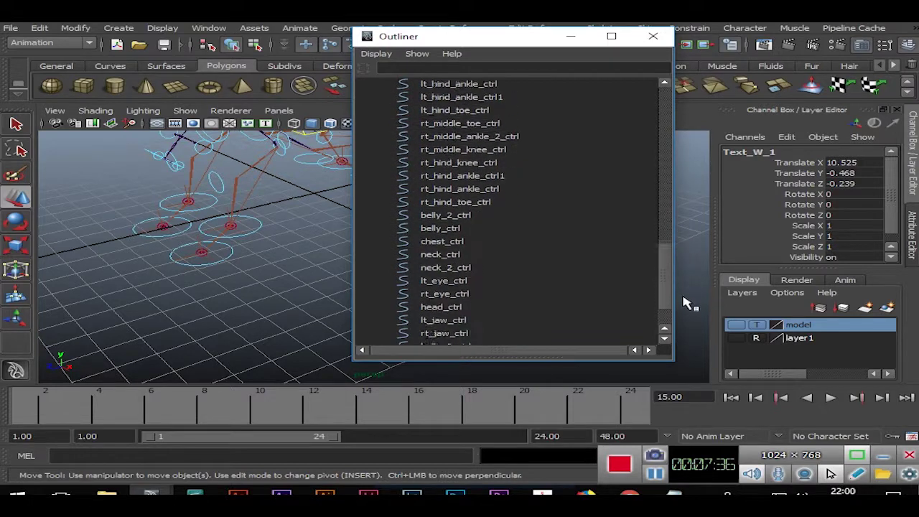
left_click(363, 307)
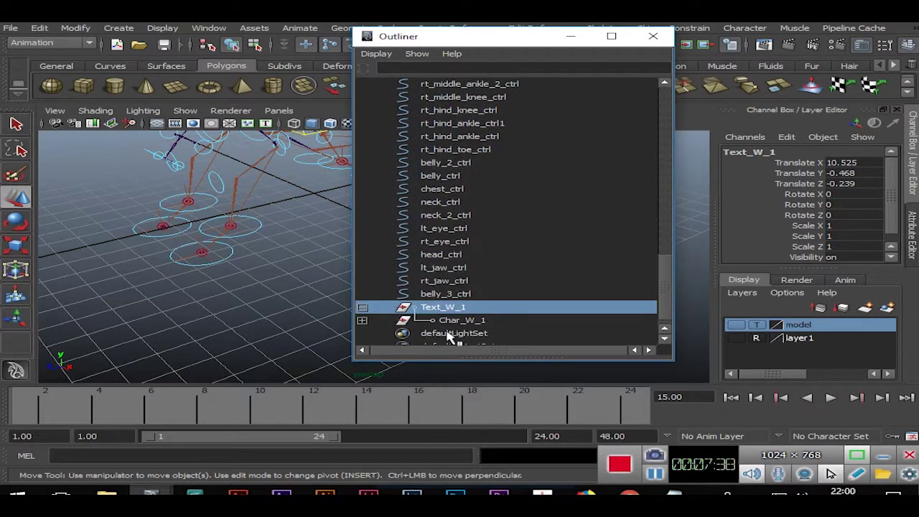
left_click(363, 320)
left_click(465, 335)
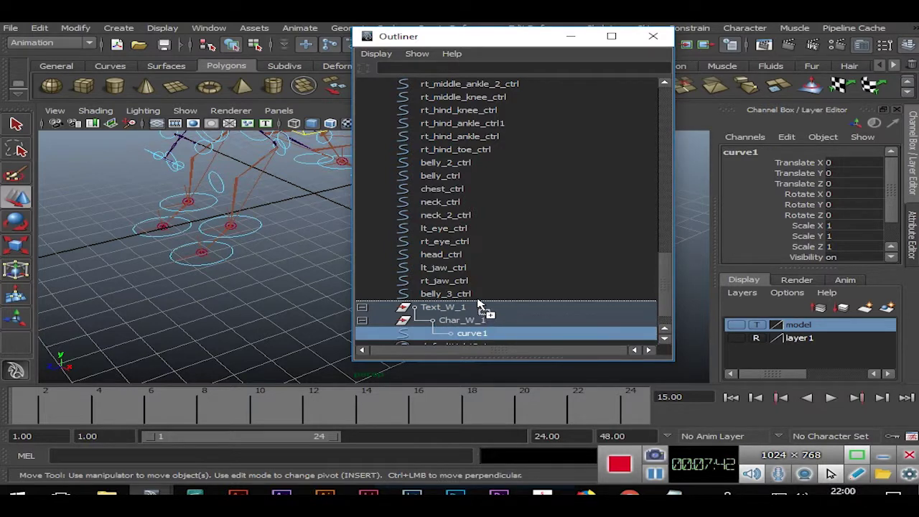
middle_click_drag(474, 335, 481, 308)
left_click(458, 321)
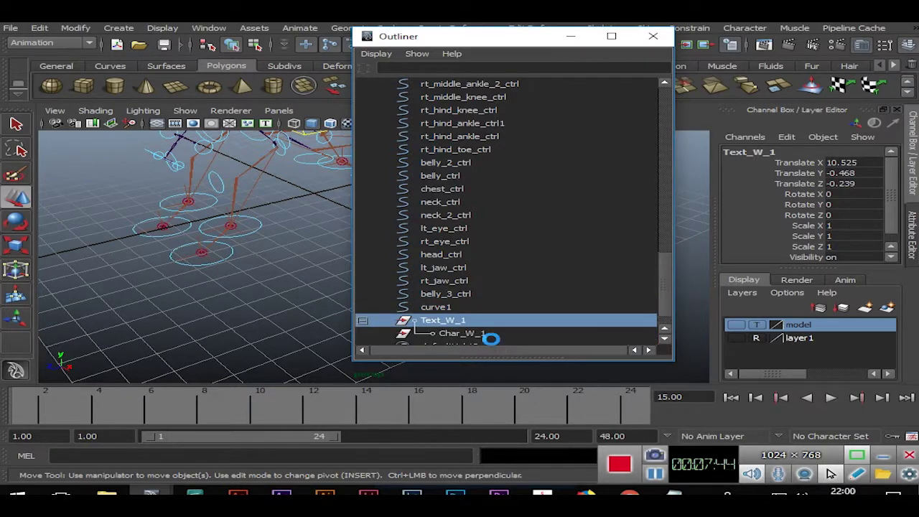
key("Delete")
left_click(482, 309)
left_click(652, 36)
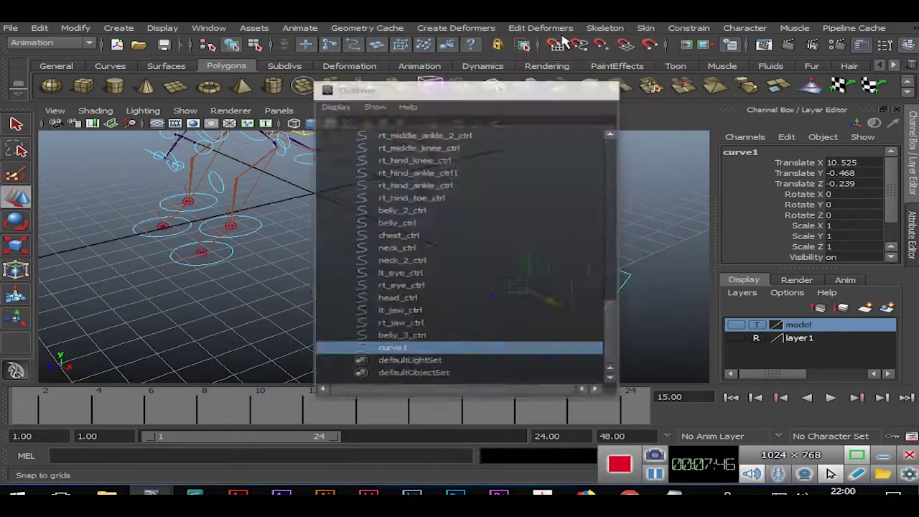
Rename curve1 to World_ctrl and freeze its transforms to zero
double_click(748, 153)
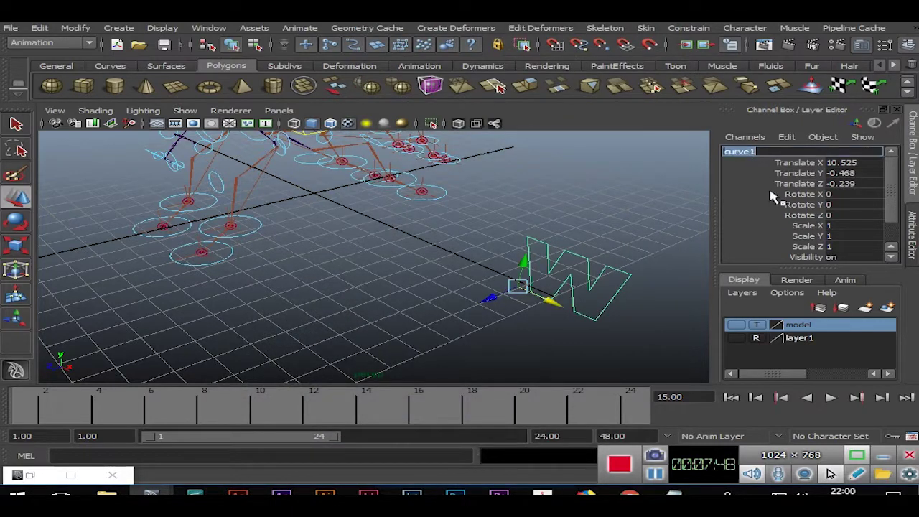
type("Wo")
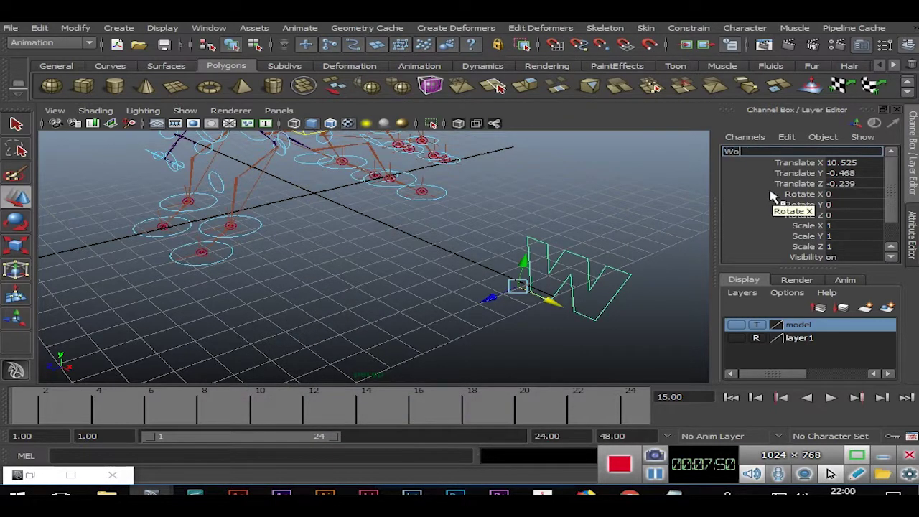
type("rld ctrl")
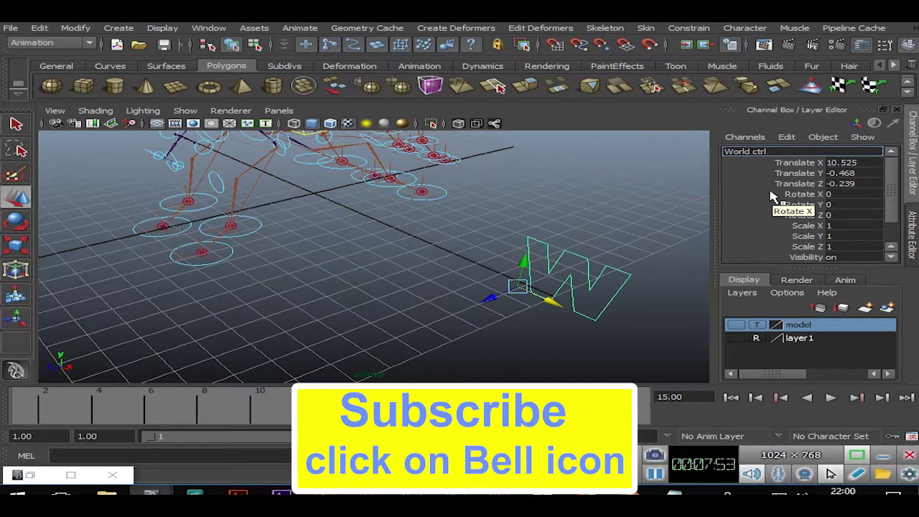
key("Return")
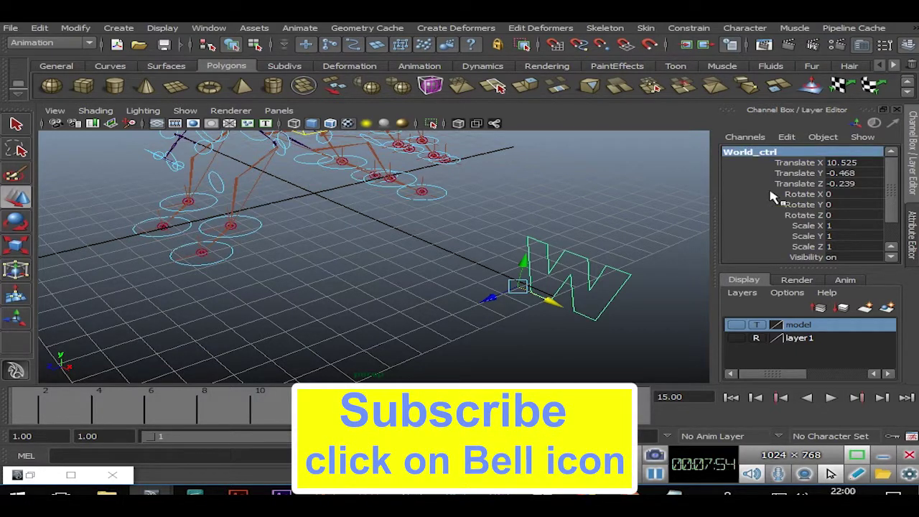
left_click(75, 28)
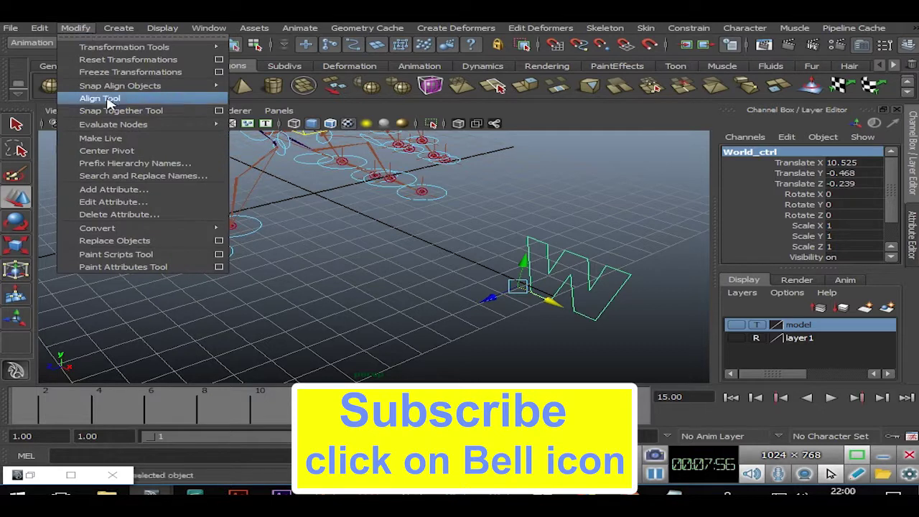
left_click(100, 75)
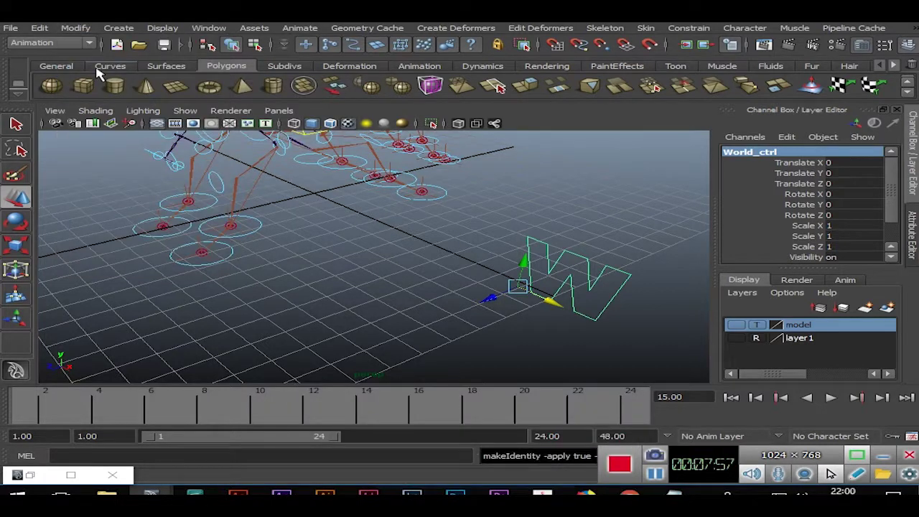
left_click(76, 28)
Center World_ctrl's pivot and set its Rotate X to -90 so it lies flat
left_click(100, 156)
left_click(539, 346)
left_click(570, 297)
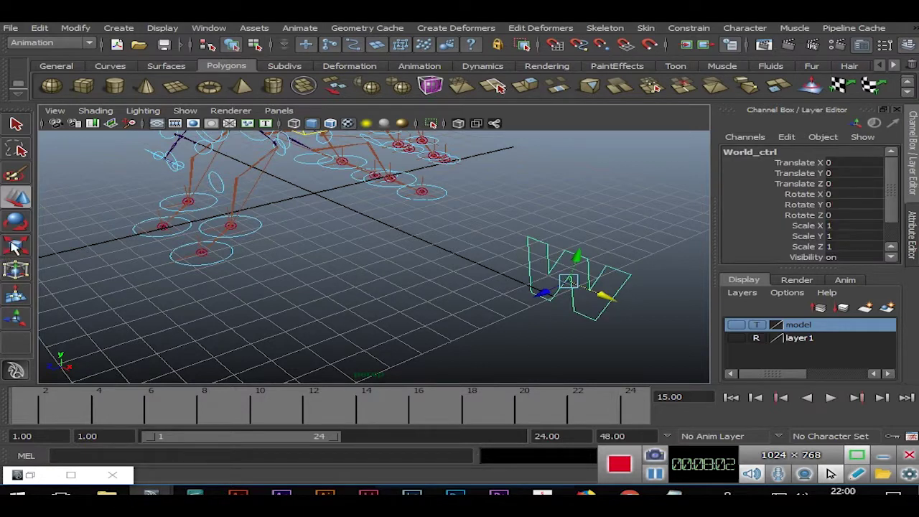
left_click(833, 194)
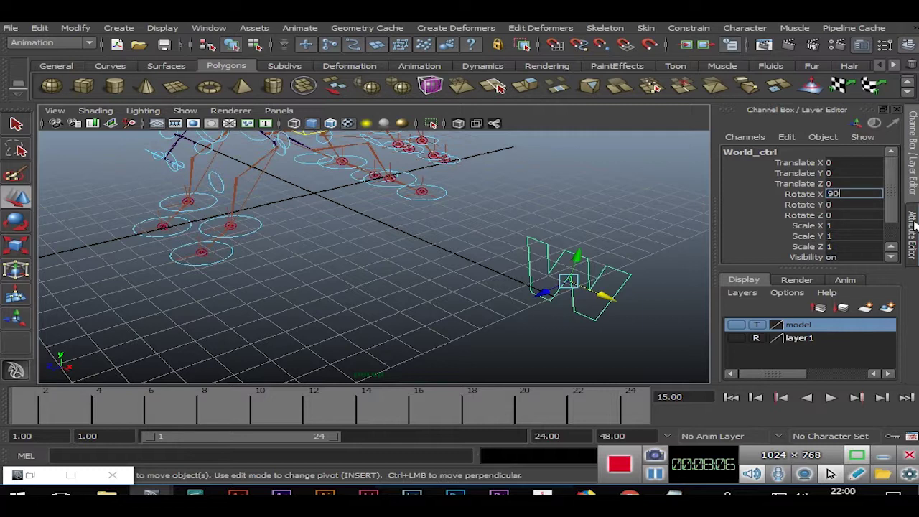
key("Return")
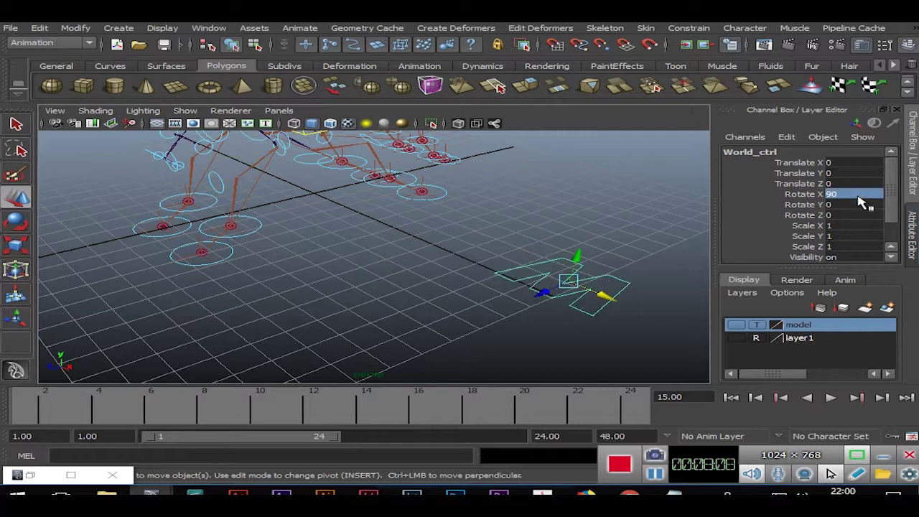
left_click(833, 194)
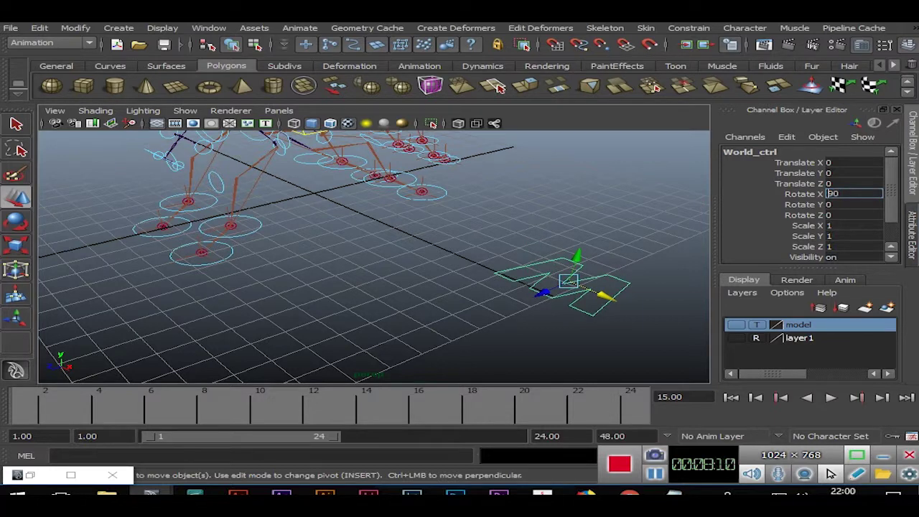
type("-90")
key("Return")
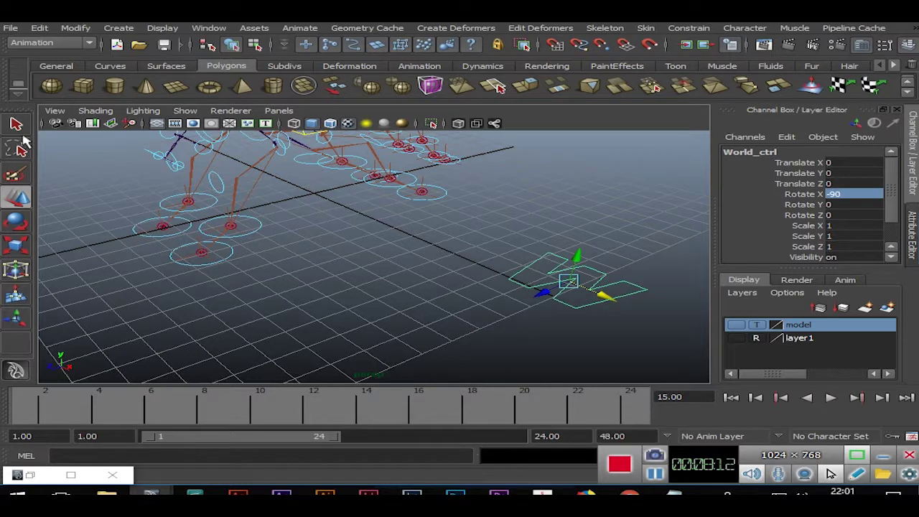
Start enlarging the W and move it onto the insect rig
key("r")
left_click_drag(573, 284, 773, 266)
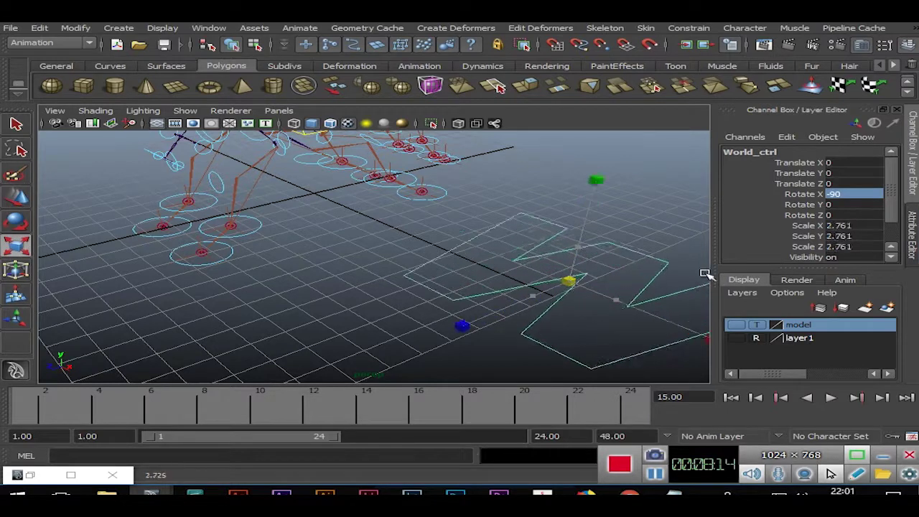
key("w")
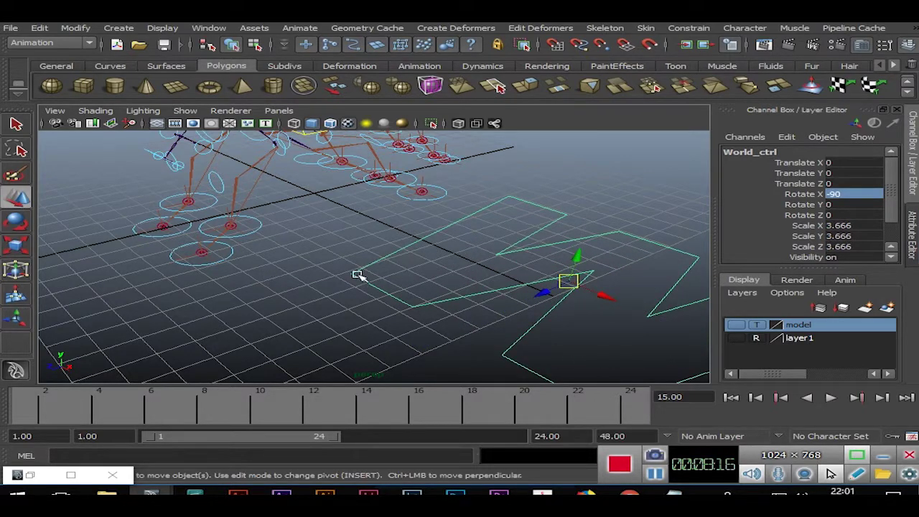
scroll(358, 275, "down", 3)
left_click_drag(369, 290, 431, 280, "alt")
middle_click_drag(486, 248, 357, 245)
mouse_move(357, 244)
left_mouse_down("alt")
mouse_move(308, 287)
mouse_move(363, 273)
left_mouse_up("alt")
Lower and reposition the W so it sits beneath the rig
scroll(306, 293, "up", 3)
scroll(434, 278, "up", 2)
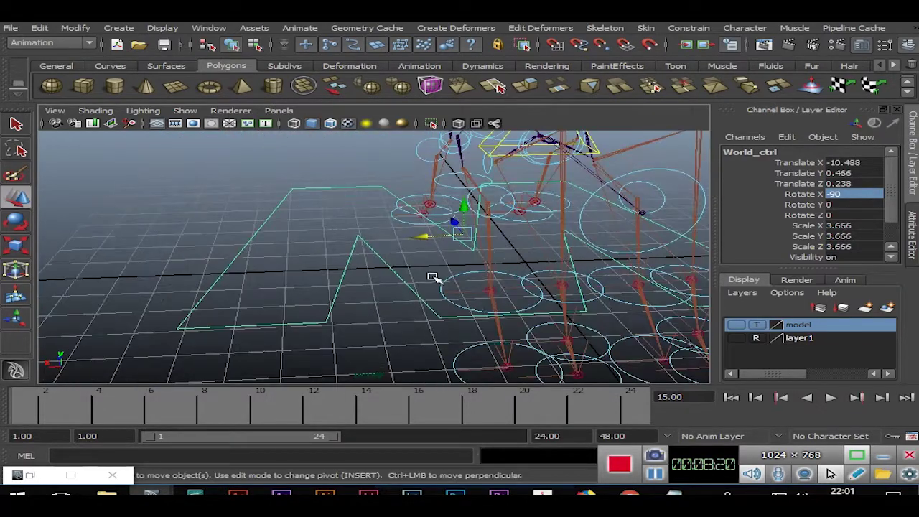
left_click_drag(433, 278, 467, 263, "alt")
left_click_drag(468, 203, 470, 226)
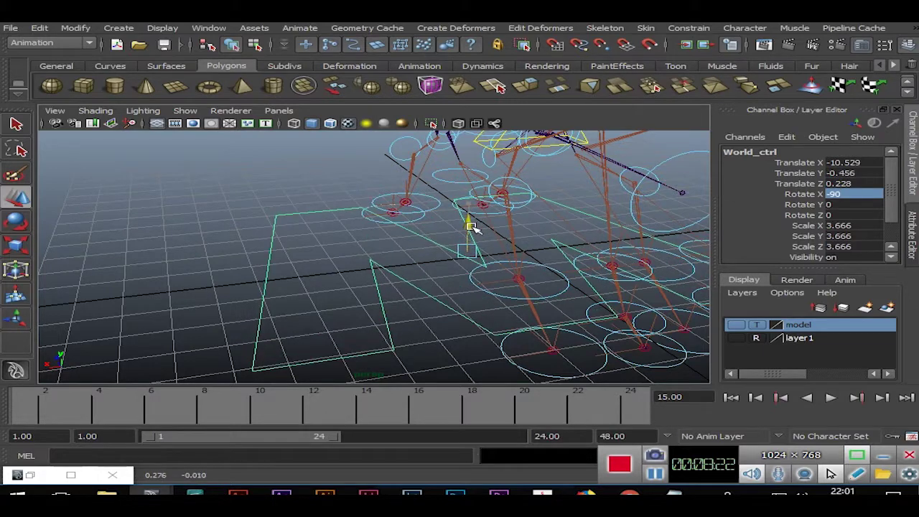
mouse_move(429, 258)
left_mouse_down()
mouse_move(474, 252)
mouse_move(599, 273)
mouse_move(431, 263)
mouse_move(402, 229)
mouse_move(379, 231)
left_mouse_up()
left_click_drag(382, 281, 376, 281, "alt")
mouse_move(216, 208)
left_mouse_down("alt")
mouse_move(455, 262)
mouse_move(406, 273)
mouse_move(465, 289)
mouse_move(252, 318)
mouse_move(297, 308)
left_mouse_up("alt")
Scale World_ctrl up to 7.123 around the legs and freeze its transforms again
key("r")
left_click_drag(433, 246, 531, 242)
mouse_move(422, 247)
left_mouse_down()
mouse_move(640, 240)
mouse_move(624, 217)
mouse_move(513, 242)
mouse_move(491, 267)
mouse_move(410, 279)
mouse_move(378, 265)
mouse_move(561, 269)
left_mouse_up()
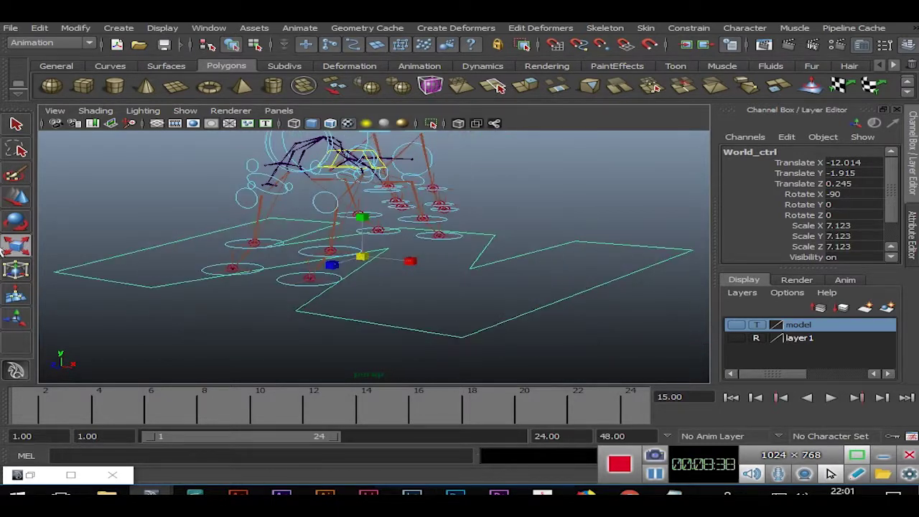
left_click(16, 196)
left_click(558, 208)
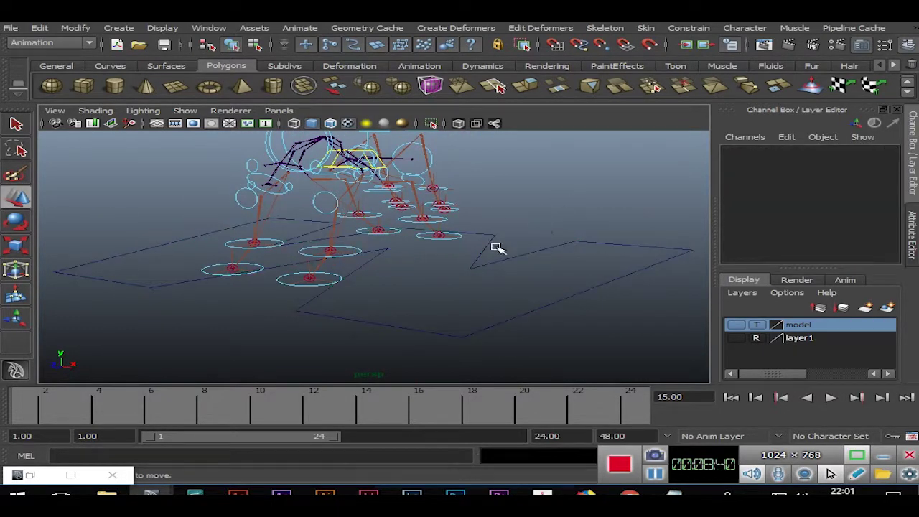
left_click_drag(496, 246, 512, 277, "alt")
left_click(525, 262)
left_click(84, 32)
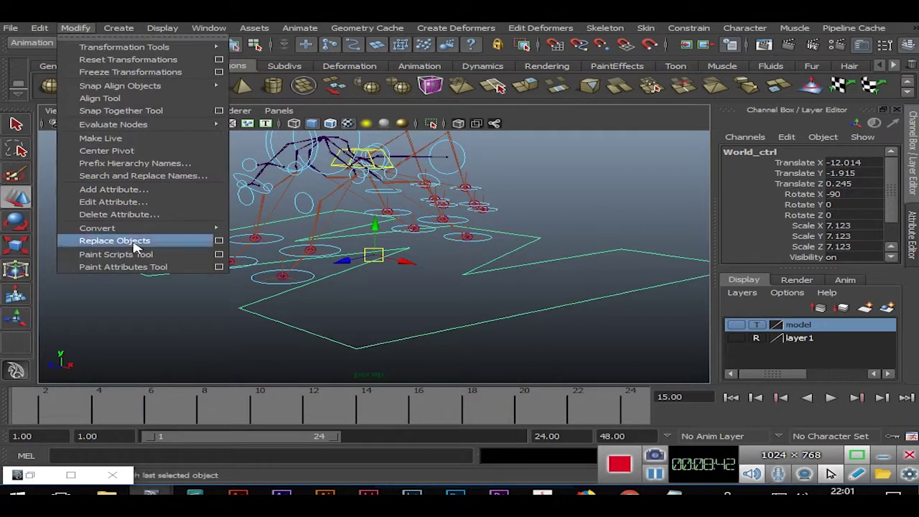
key("Escape")
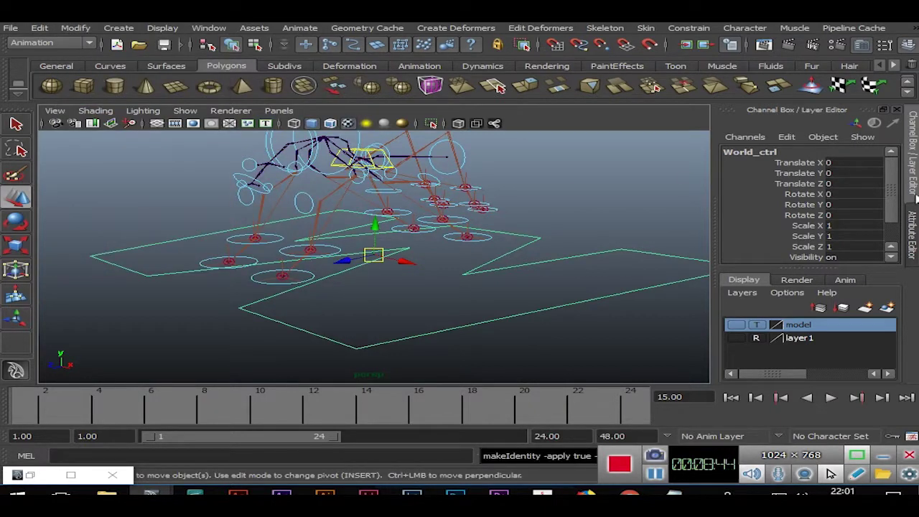
left_click(912, 227)
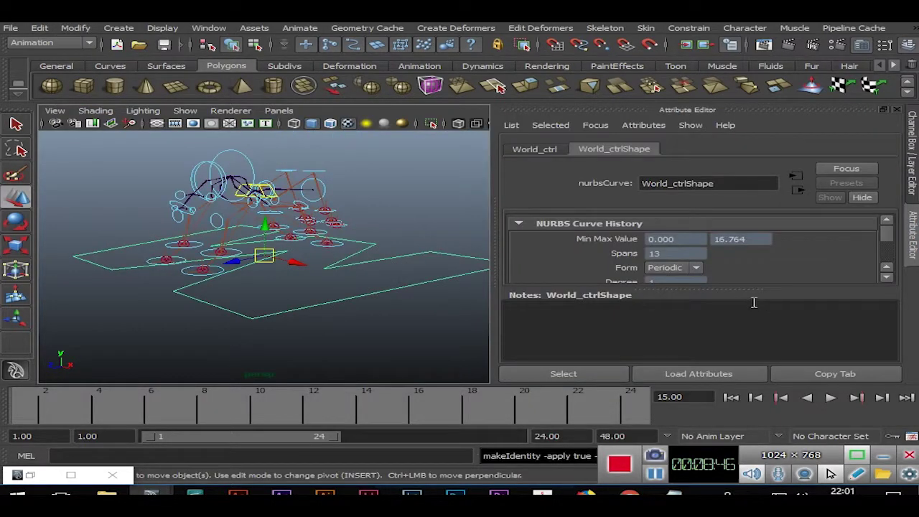
Expand World_ctrl's Object Display and Drawing Overrides sections in the Attribute Editor
left_click(887, 277)
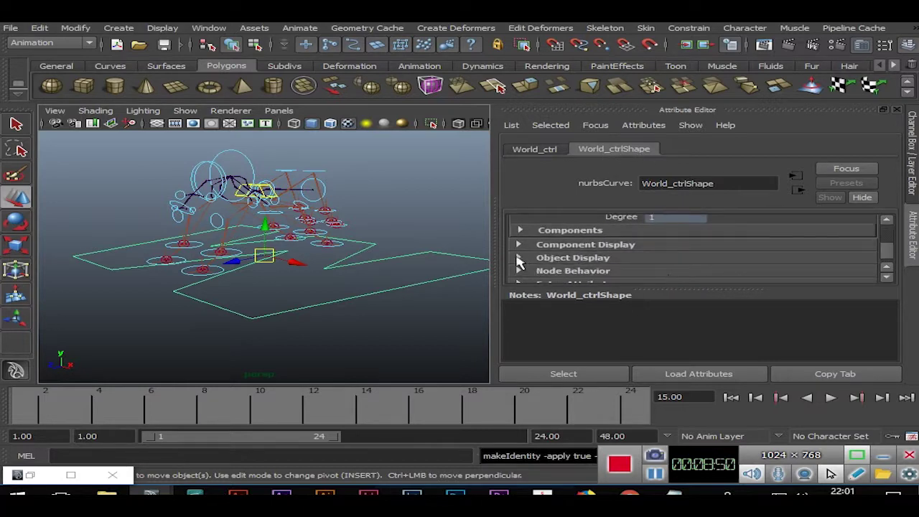
left_click(518, 257)
scroll(889, 282, "down", 2)
scroll(887, 281, "down", 2)
scroll(884, 281, "down", 2)
left_click(519, 257)
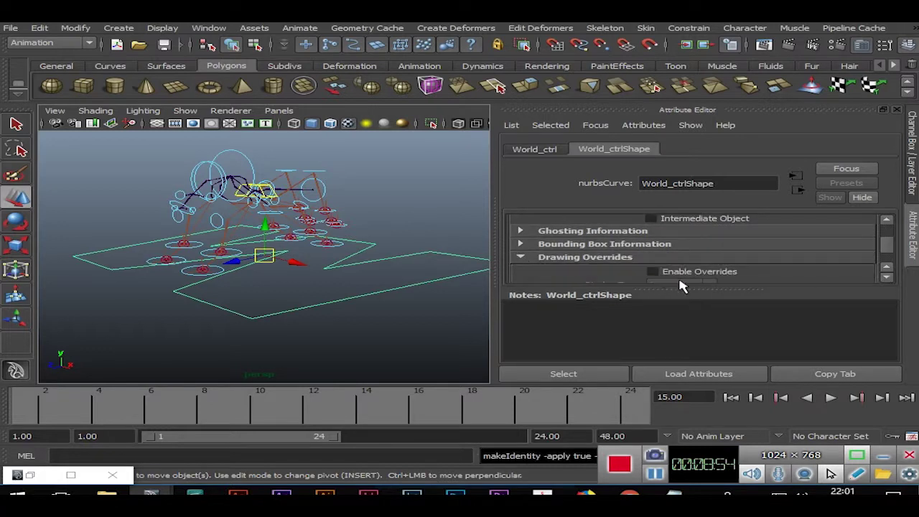
scroll(888, 282, "down", 1)
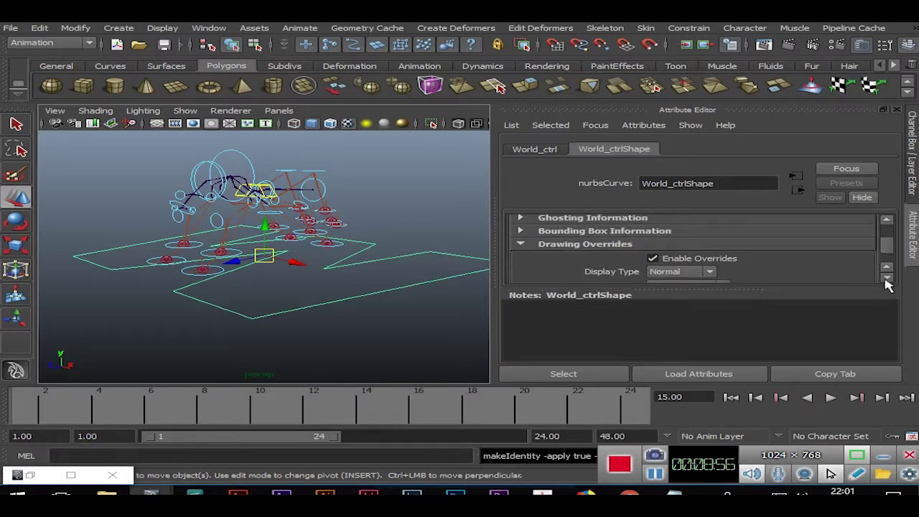
scroll(886, 281, "down", 3)
Turn off override Shading, Texturing and Playback, and set the override colour to yellow
left_click(652, 247)
left_click(652, 260)
left_click(651, 273)
scroll(888, 282, "down", 3)
left_click_drag(763, 258, 782, 264)
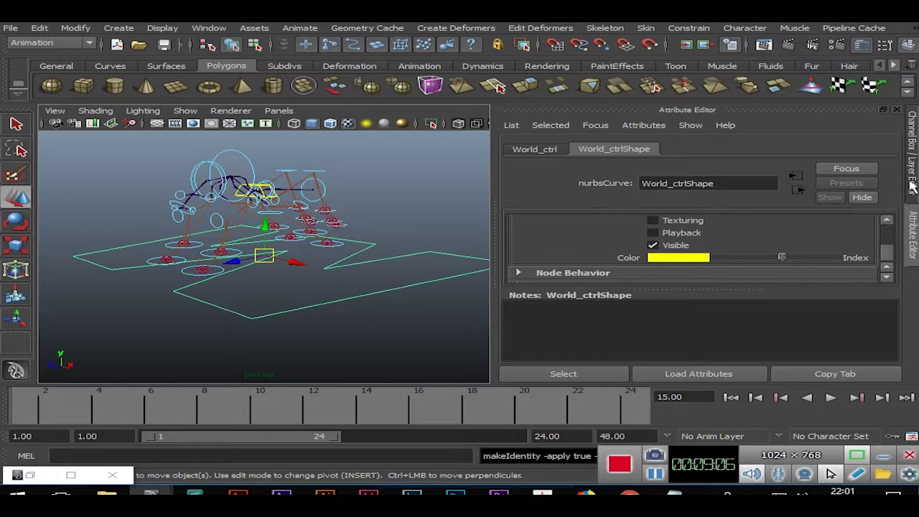
left_click(912, 151)
left_click(646, 226)
Frame the rig and orbit around it to inspect the yellow W control from several angles
key("a")
mouse_move(354, 301)
left_mouse_down("alt")
mouse_move(490, 293)
mouse_move(279, 271)
mouse_move(492, 280)
mouse_move(567, 261)
mouse_move(495, 297)
mouse_move(578, 342)
mouse_move(419, 304)
mouse_move(438, 322)
mouse_move(205, 329)
left_mouse_up("alt")
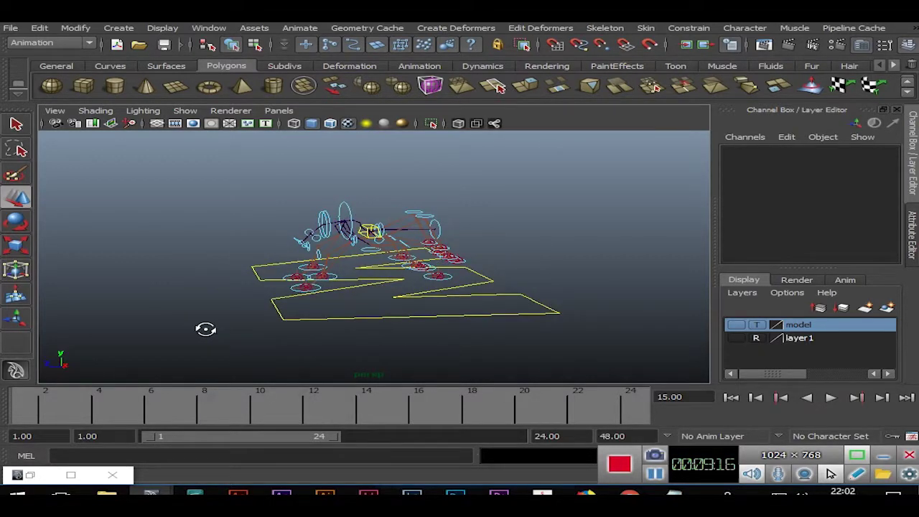
mouse_move(207, 330)
left_mouse_down("alt")
mouse_move(352, 325)
mouse_move(519, 353)
mouse_move(496, 351)
mouse_move(532, 346)
left_mouse_up("alt")
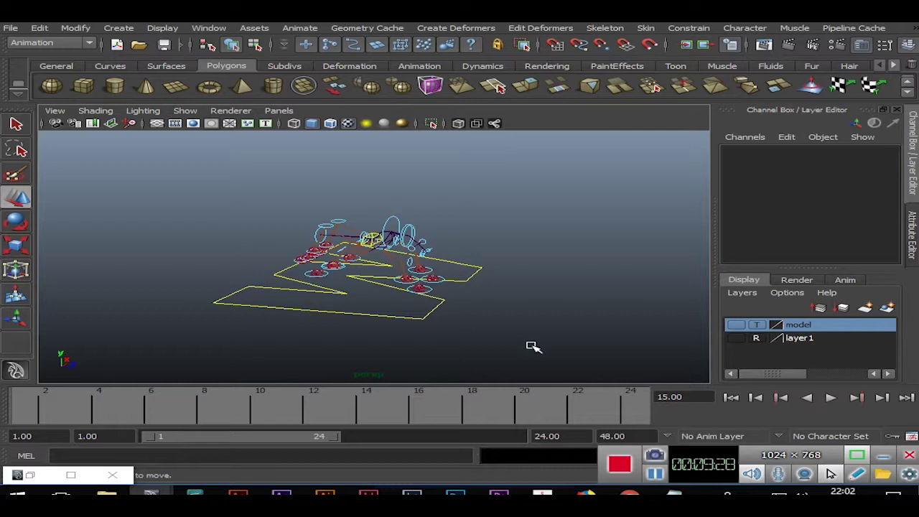
mouse_move(523, 332)
left_mouse_down("alt")
mouse_move(445, 287)
mouse_move(607, 300)
mouse_move(531, 342)
mouse_move(179, 342)
left_mouse_up("alt")
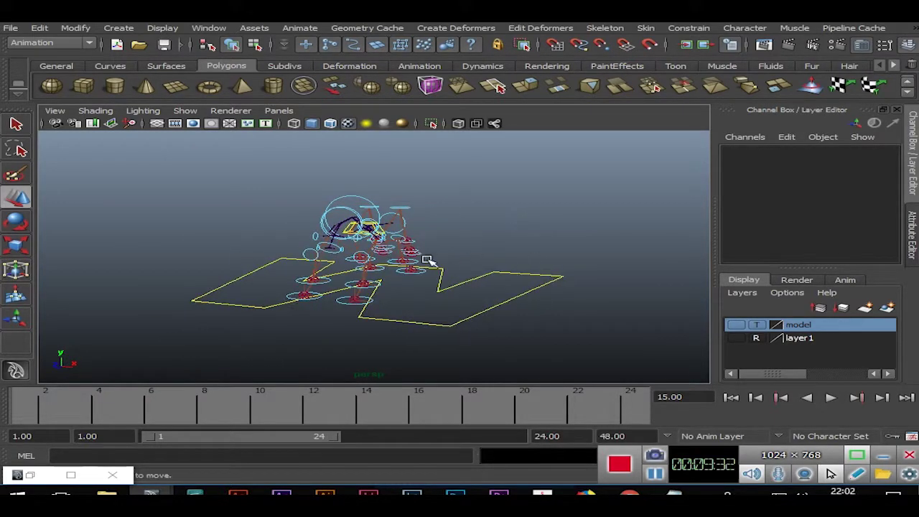
scroll(371, 304, "up", 3)
scroll(371, 304, "down", 2)
mouse_move(371, 304)
left_mouse_down("alt")
mouse_move(137, 261)
mouse_move(246, 298)
mouse_move(328, 281)
mouse_move(455, 199)
mouse_move(443, 239)
mouse_move(389, 246)
mouse_move(392, 273)
mouse_move(382, 254)
mouse_move(416, 248)
left_mouse_up("alt")
mouse_move(459, 213)
left_mouse_down("alt")
mouse_move(385, 213)
mouse_move(406, 218)
left_mouse_up("alt")
Replace the Notepad intro with 'Now the time of constraining with controllers and bone settings.' and minimize it
key("super+d")
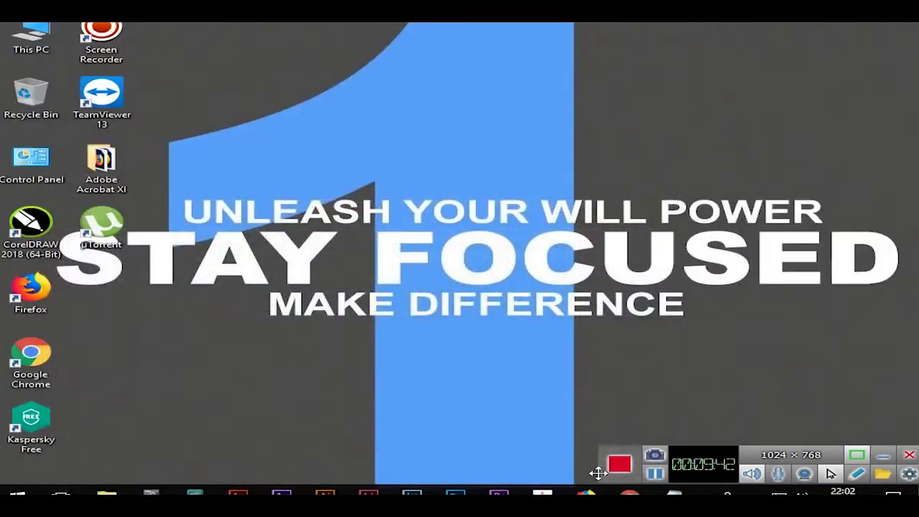
key("alt+Tab")
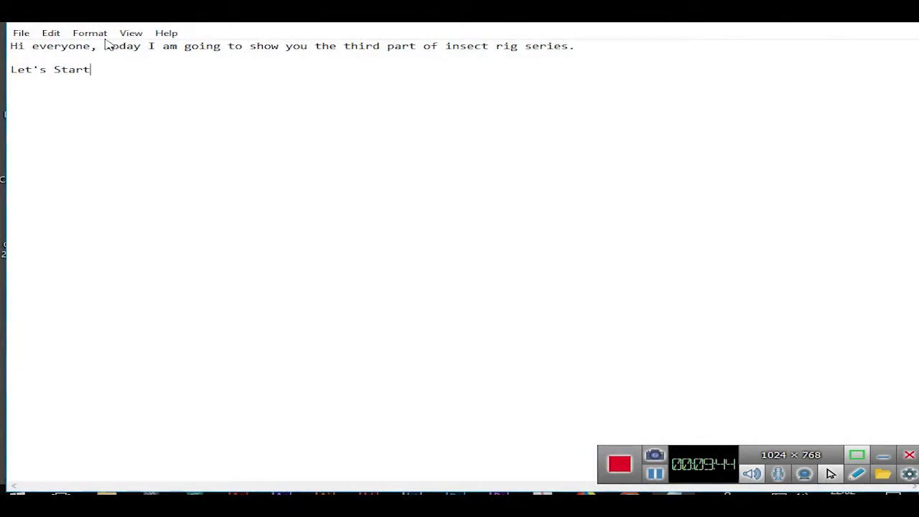
left_click_drag(29, 78, 2, 49)
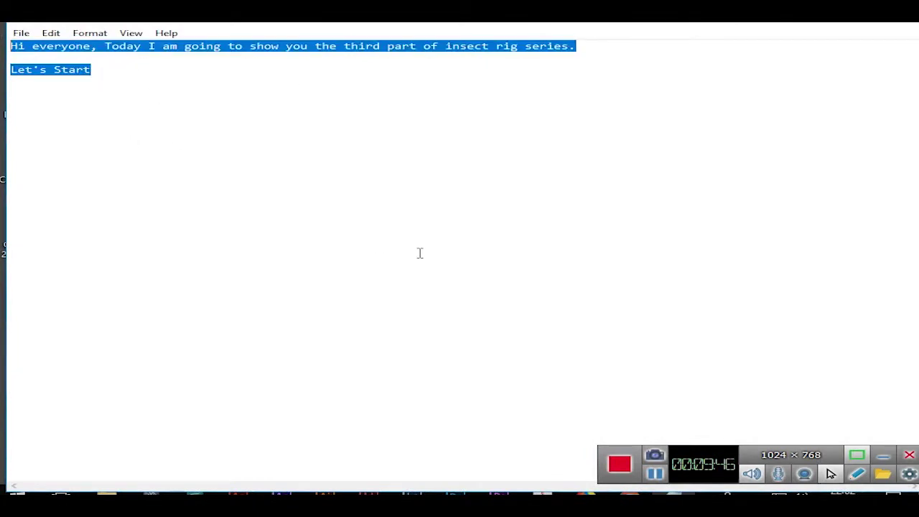
type("N")
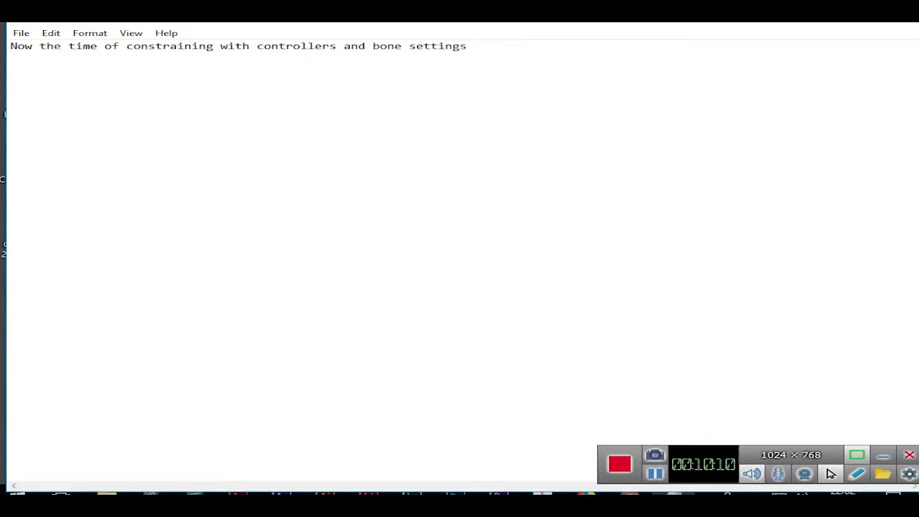
left_click(833, 29)
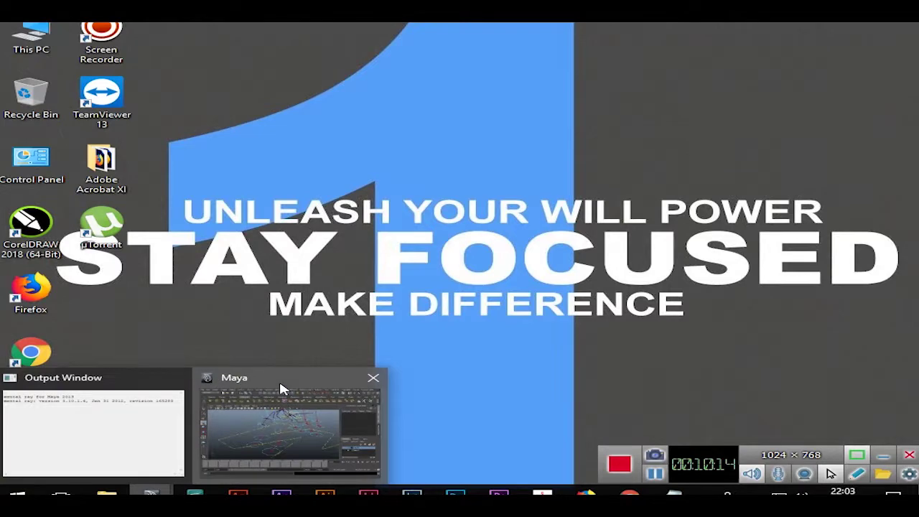
Restore Maya, hide the Outliner, and parent ikHandle12 under lt_toe_ctrl
left_click(282, 388)
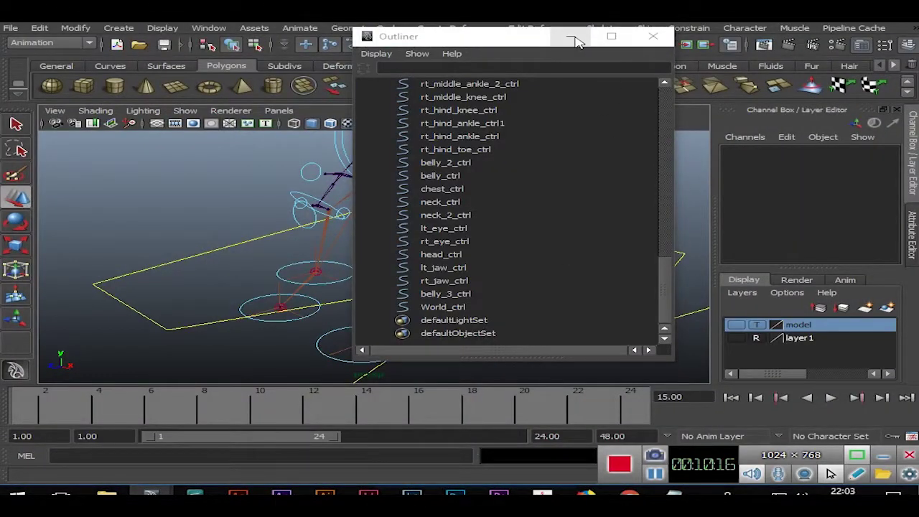
left_click(573, 36)
mouse_move(560, 268)
left_mouse_down("alt")
mouse_move(582, 246)
mouse_move(519, 256)
mouse_move(498, 232)
mouse_move(528, 293)
mouse_move(513, 324)
mouse_move(513, 257)
left_mouse_up("alt")
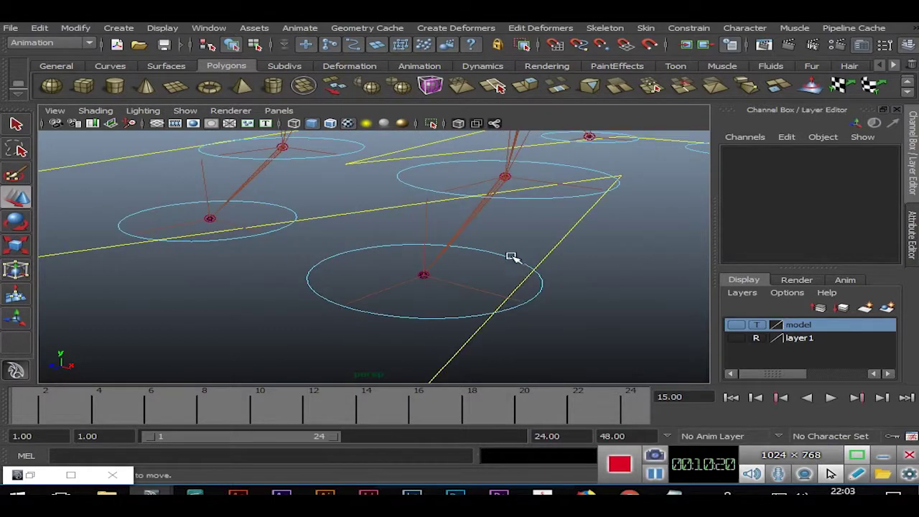
left_click(513, 257)
left_click_drag(574, 294, 527, 315, "alt")
left_click(405, 318)
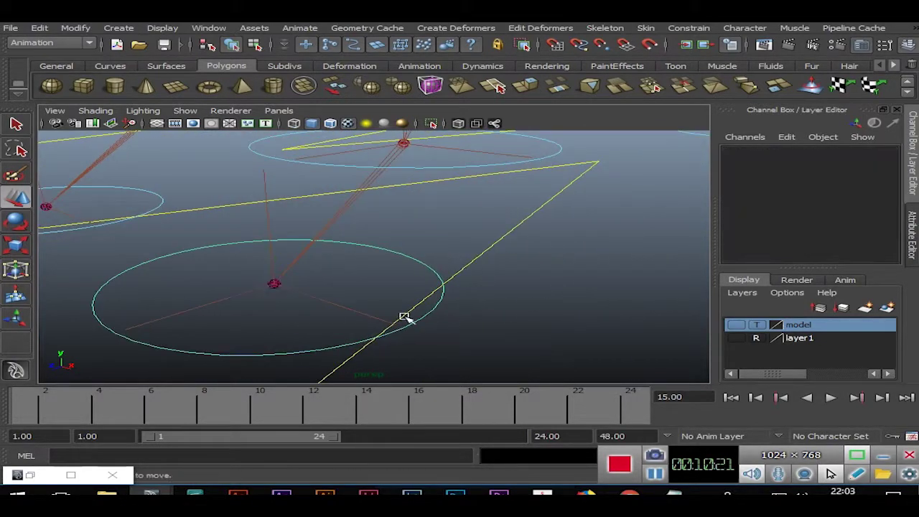
left_click(369, 314)
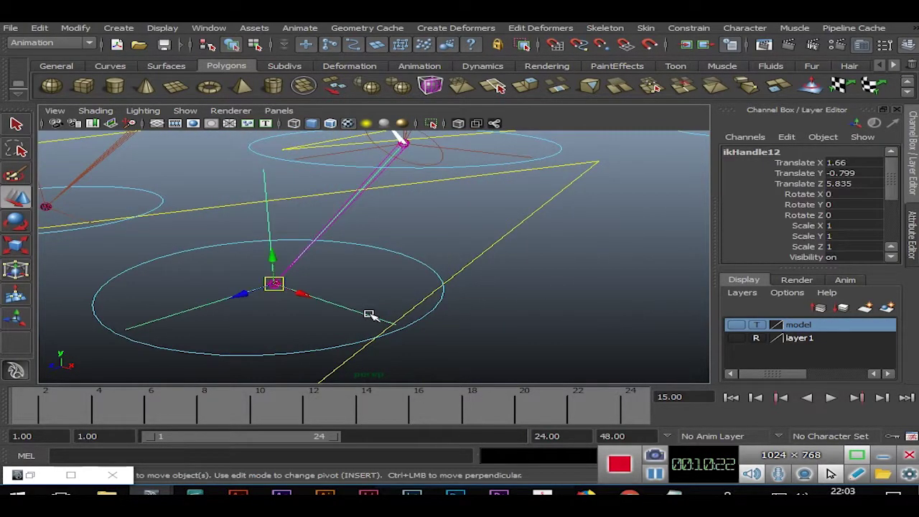
left_click(388, 251, "shift")
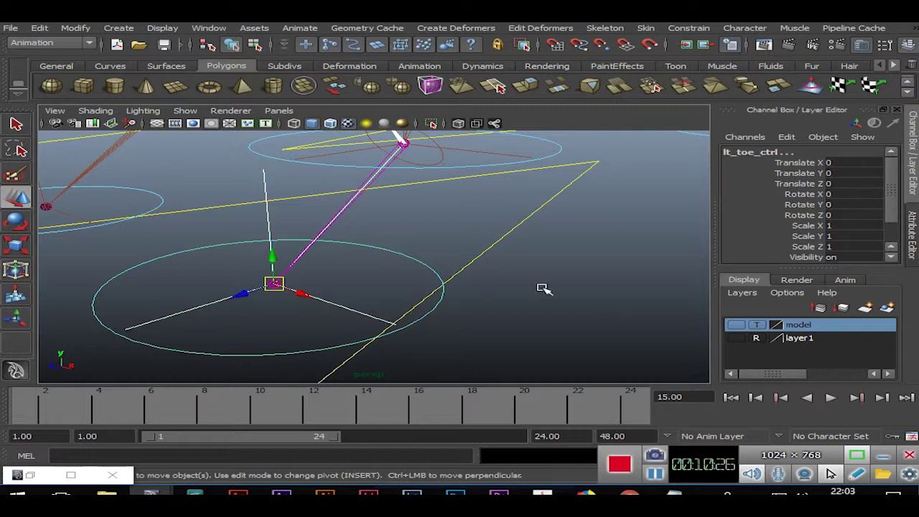
left_click(75, 29)
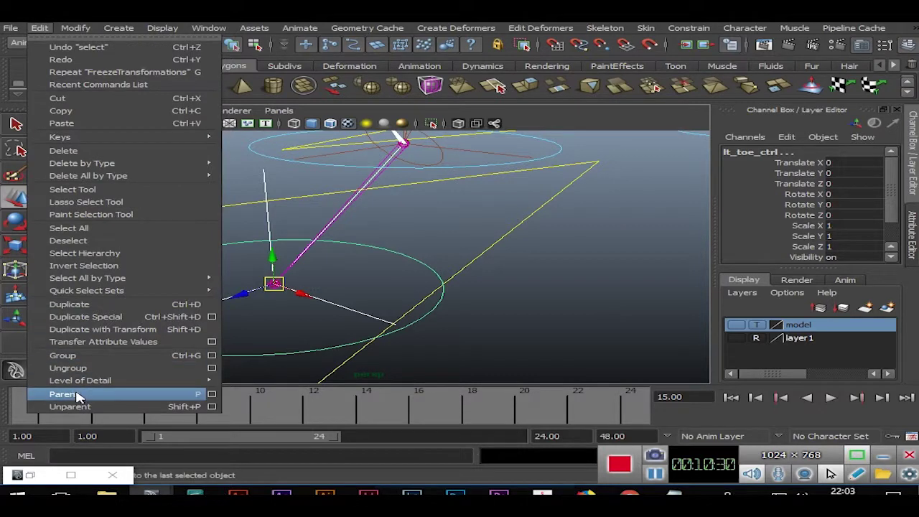
left_click(75, 391)
Parent ikHandle11 under lt_ankle_ctrl
left_click(518, 319)
left_click(415, 262)
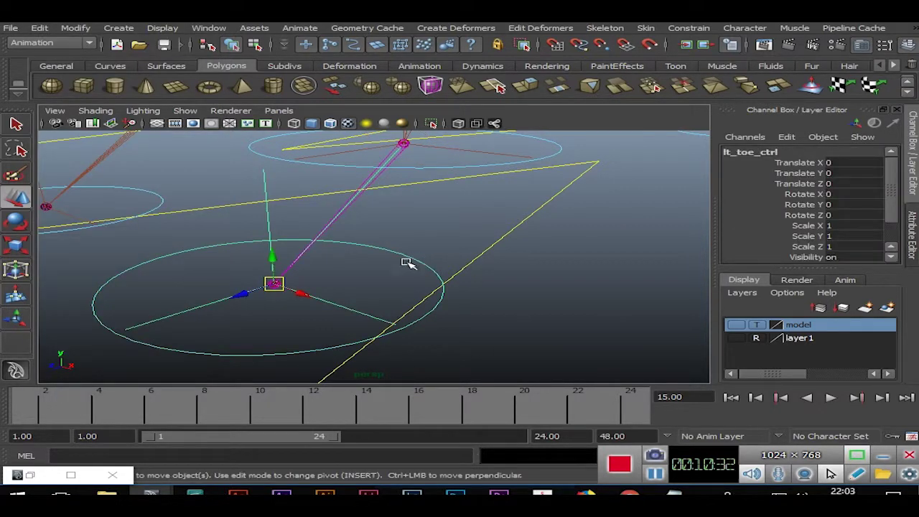
left_click(404, 234)
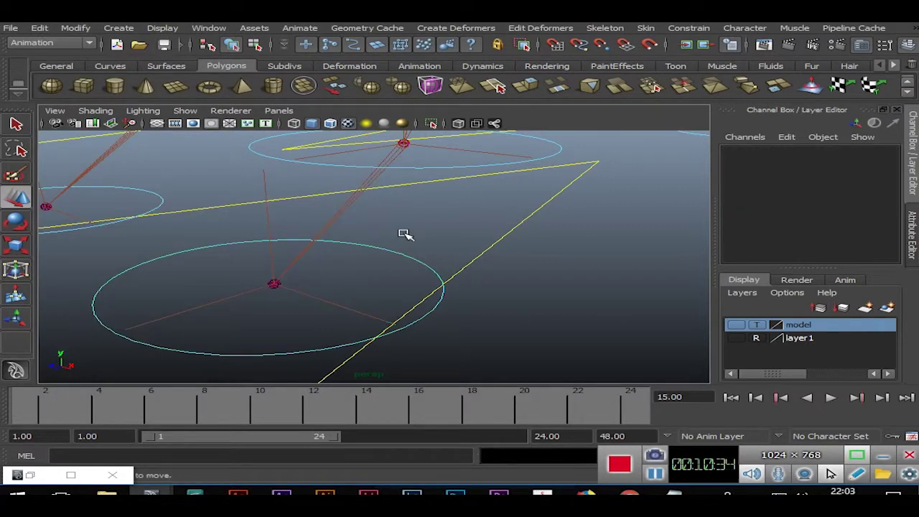
mouse_move(463, 234)
left_mouse_down("alt")
mouse_move(344, 249)
mouse_move(322, 269)
mouse_move(332, 324)
mouse_move(486, 322)
mouse_move(426, 299)
left_mouse_up("alt")
left_click(379, 323)
left_click(400, 311)
left_click(376, 323)
left_click(478, 321)
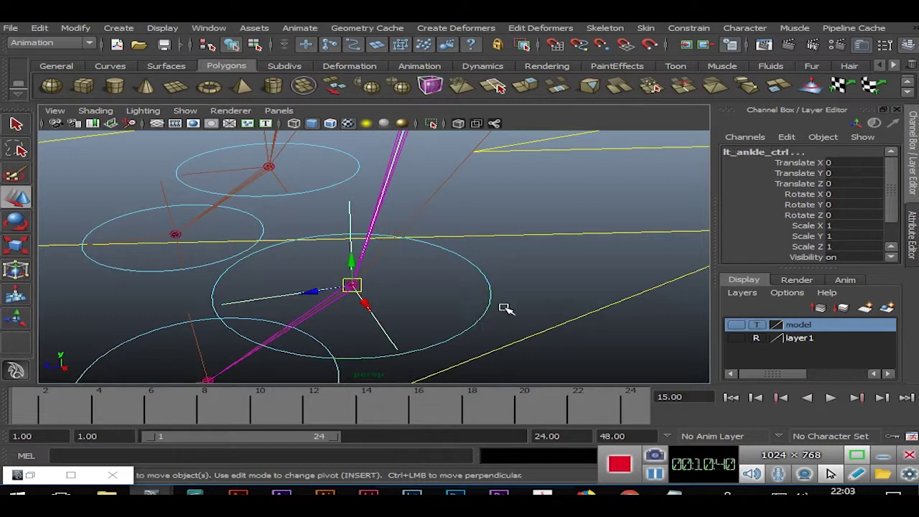
left_click(40, 28)
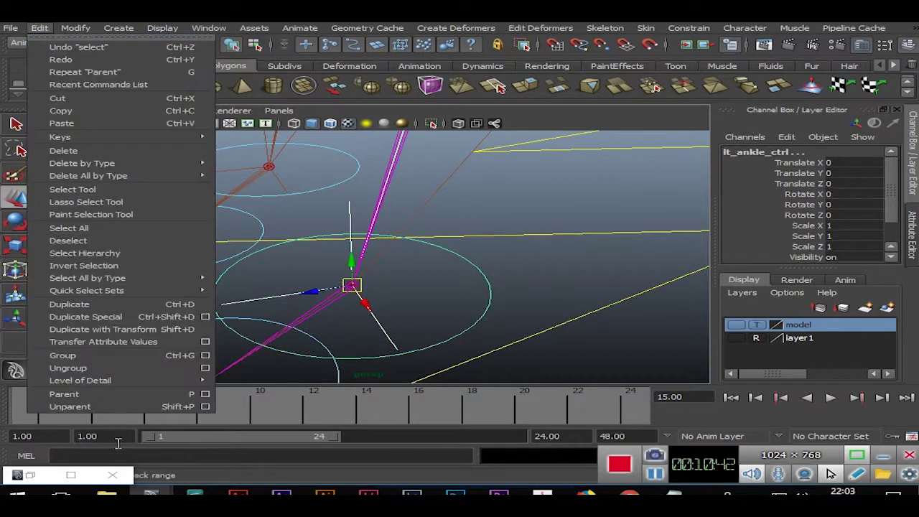
left_click(68, 392)
left_click(124, 313)
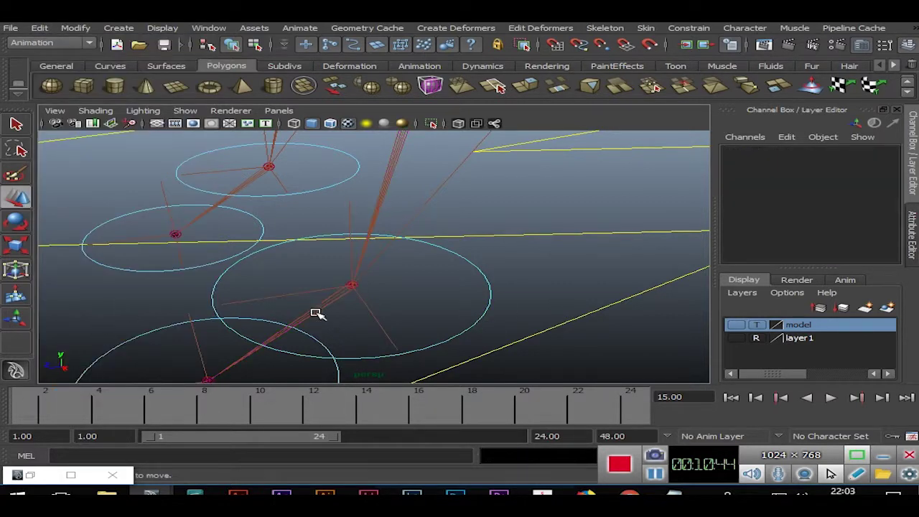
mouse_move(467, 295)
left_mouse_down("alt")
mouse_move(369, 260)
mouse_move(447, 281)
mouse_move(527, 273)
mouse_move(398, 295)
left_mouse_up("alt")
Pick-walk to confirm ikHandle14 sits under rt_toe_ctrl and ikHandle13 under rt_ankle_ctrl
left_click(343, 316)
mouse_move(369, 303)
right_mouse_down("alt")
mouse_move(412, 308)
mouse_move(484, 266)
right_mouse_up("alt")
key("Down")
key("Up")
key("Down")
left_click(416, 209)
left_click_drag(416, 209, 439, 196)
key("Up")
key("Down")
left_click(505, 251)
mouse_move(570, 240)
left_mouse_down("alt")
mouse_move(321, 280)
mouse_move(437, 268)
mouse_move(379, 328)
mouse_move(344, 300)
mouse_move(390, 295)
mouse_move(347, 260)
mouse_move(409, 236)
mouse_move(459, 293)
mouse_move(480, 272)
left_mouse_up("alt")
Pole-vector constrain ikHandle11 to lt_knee_ctrl
left_click(337, 258)
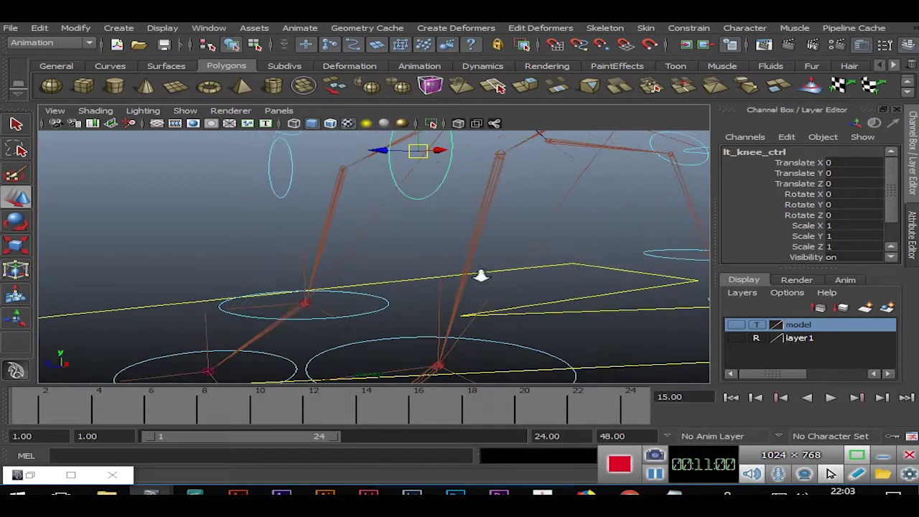
left_click(439, 292)
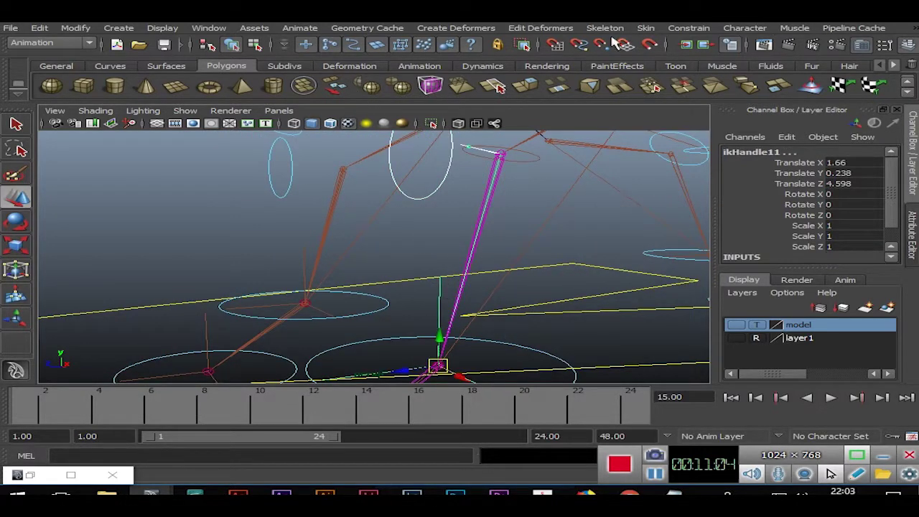
left_click(675, 29)
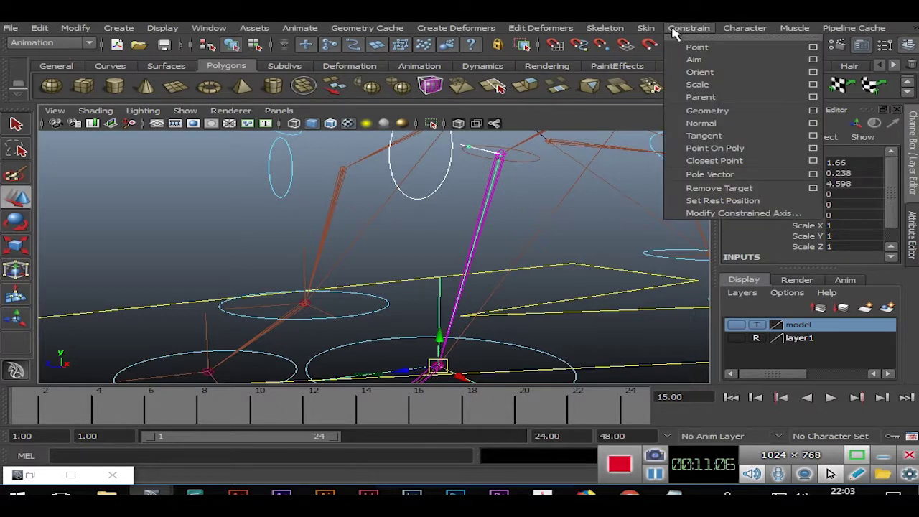
left_click(707, 176)
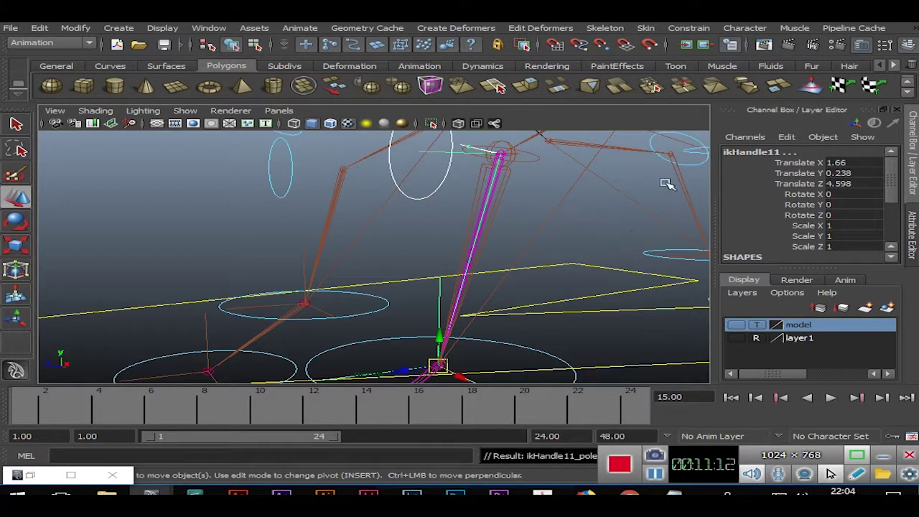
left_click_drag(666, 180, 639, 212, "alt")
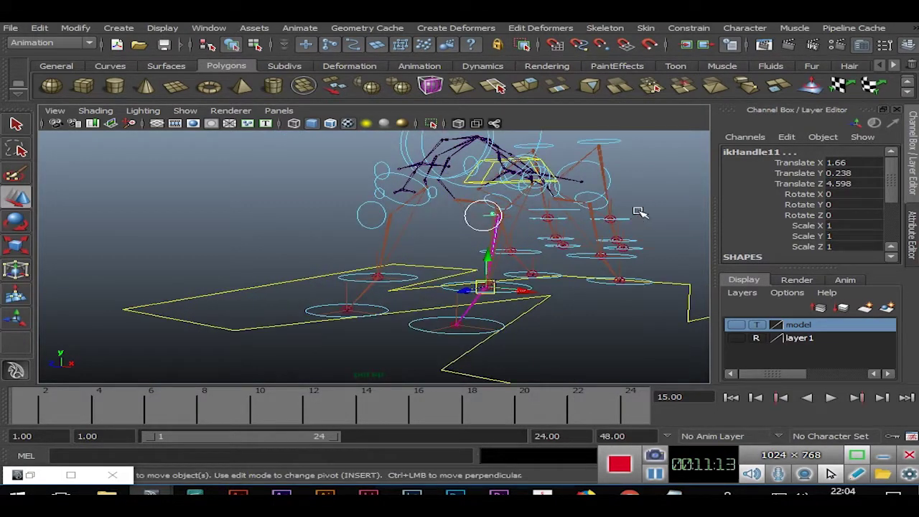
left_click(500, 219)
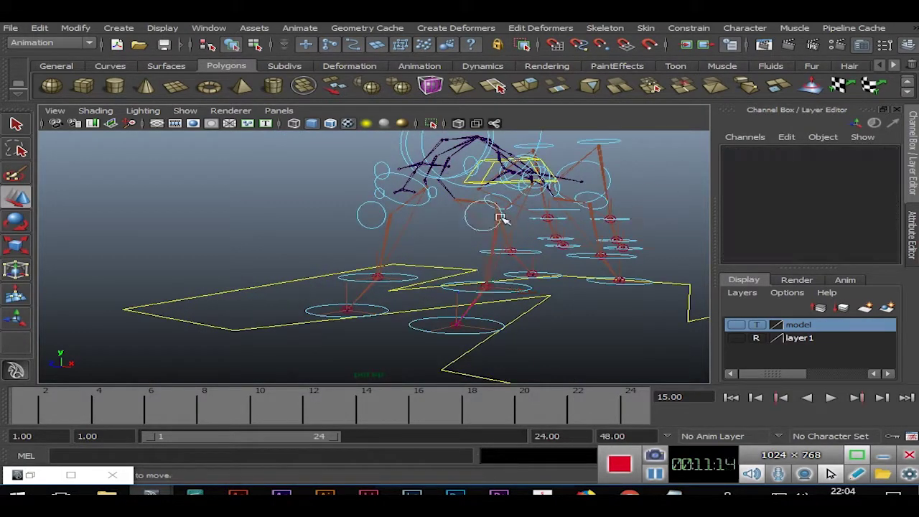
left_click(471, 227)
mouse_move(472, 227)
left_mouse_down("alt")
mouse_move(447, 295)
mouse_move(523, 291)
mouse_move(364, 277)
mouse_move(524, 291)
mouse_move(434, 282)
mouse_move(488, 290)
left_mouse_up("alt")
Test-move lt_knee_ctrl and reset its translation to 0
left_click_drag(854, 163, 857, 185)
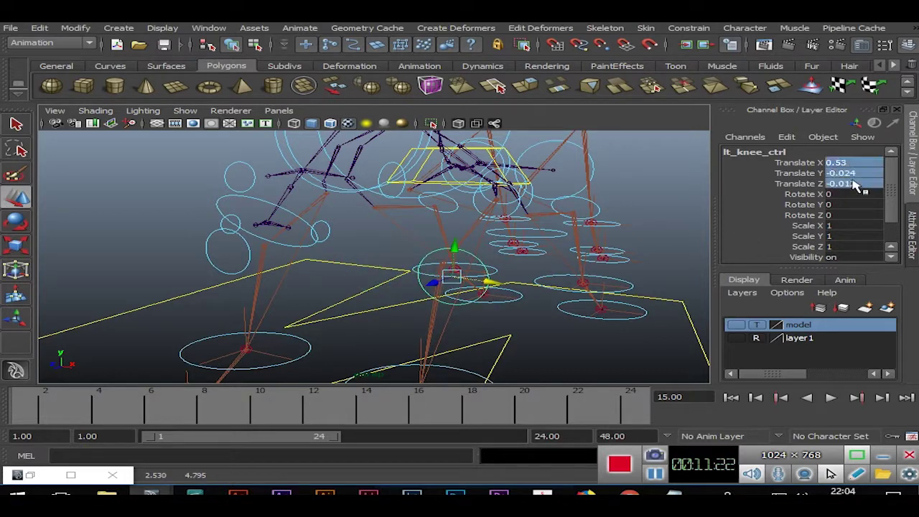
type("0")
key("Return")
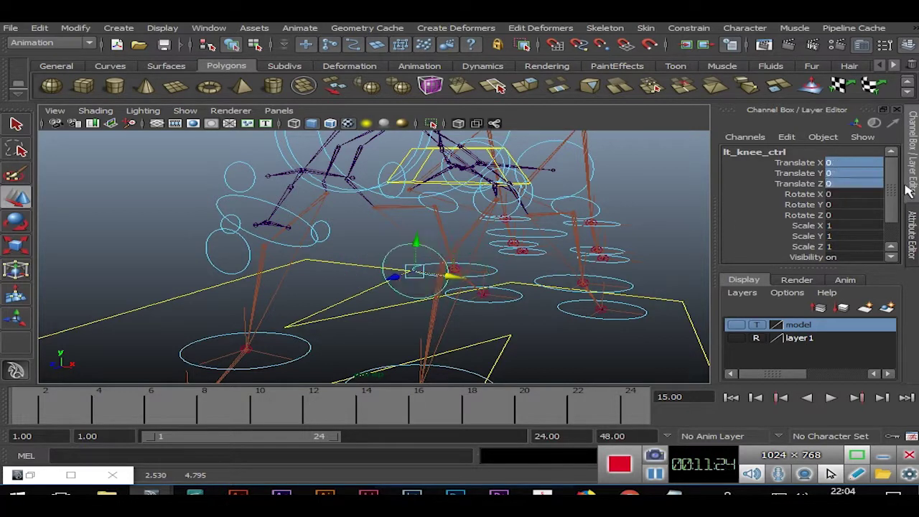
mouse_move(606, 275)
left_mouse_down("alt")
mouse_move(433, 273)
mouse_move(324, 293)
left_mouse_up("alt")
mouse_move(324, 294)
right_mouse_down("alt")
mouse_move(428, 324)
mouse_move(436, 302)
right_mouse_up("alt")
mouse_move(436, 303)
left_mouse_down("alt")
mouse_move(365, 308)
mouse_move(381, 314)
mouse_move(361, 294)
mouse_move(492, 318)
mouse_move(437, 273)
mouse_move(467, 275)
mouse_move(478, 228)
left_mouse_up("alt")
left_click(498, 294)
left_click(422, 245)
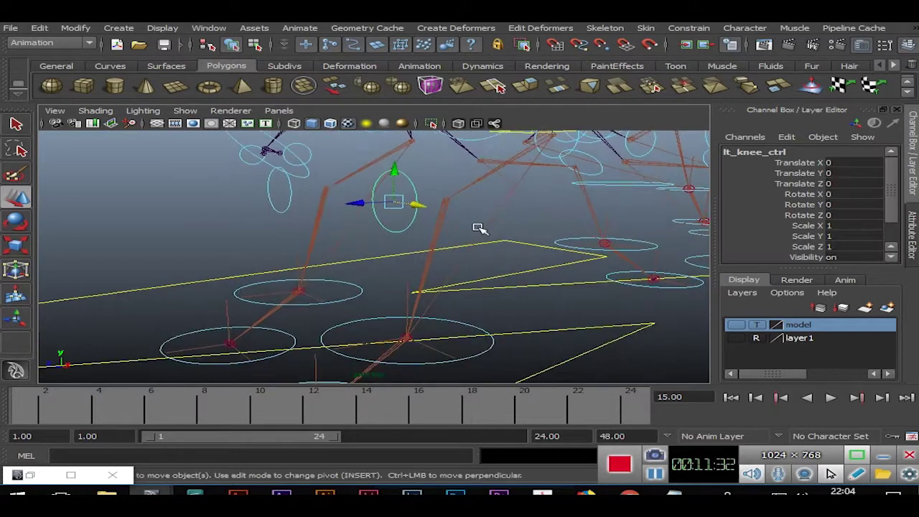
left_click(456, 277)
Break ikHandle11's Pole Vector X, Y and Z connections in the Channel Box
left_click(421, 288)
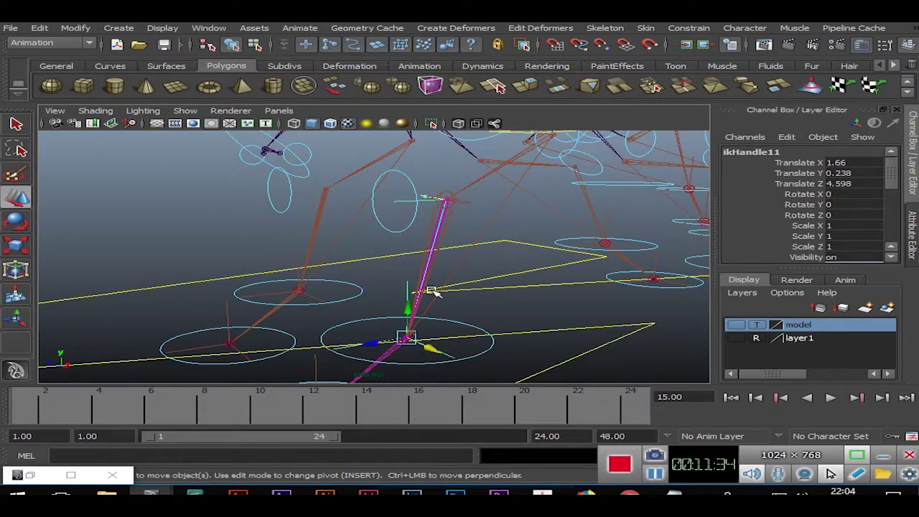
left_click_drag(899, 175, 894, 194)
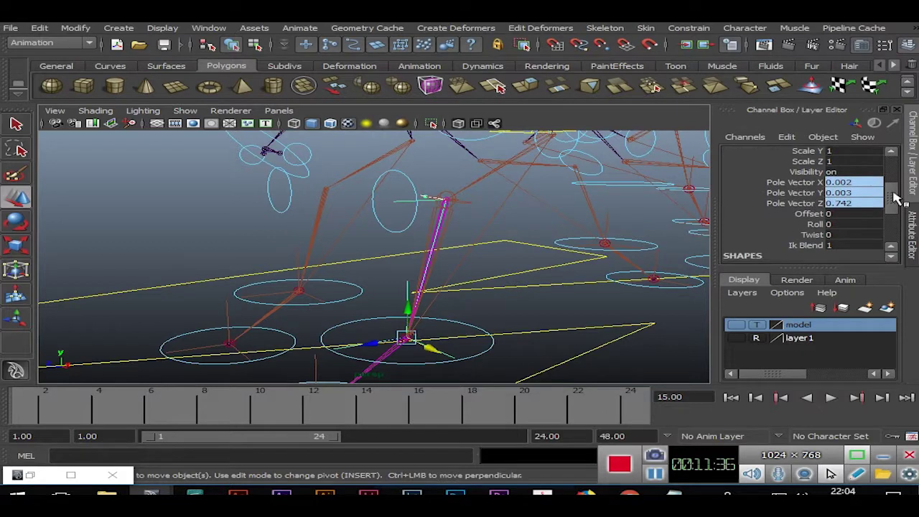
left_click(797, 184)
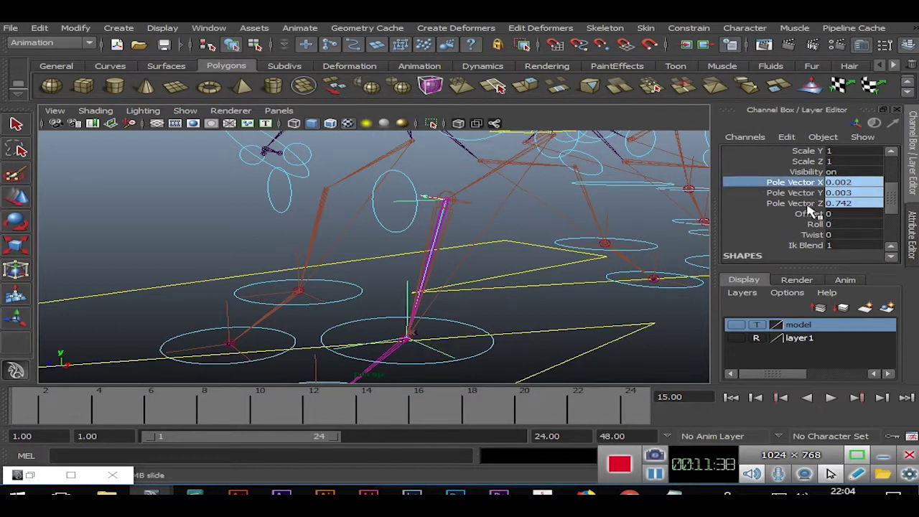
left_click(811, 207, "shift")
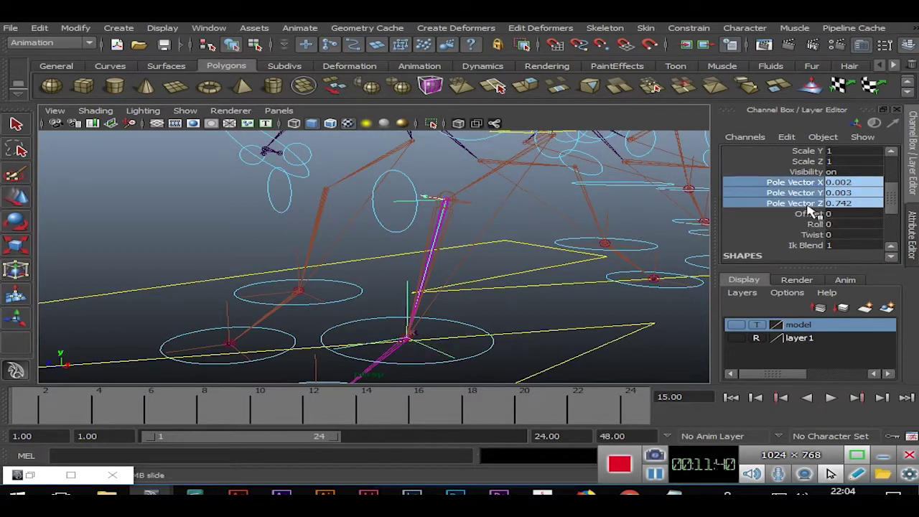
right_click(810, 206)
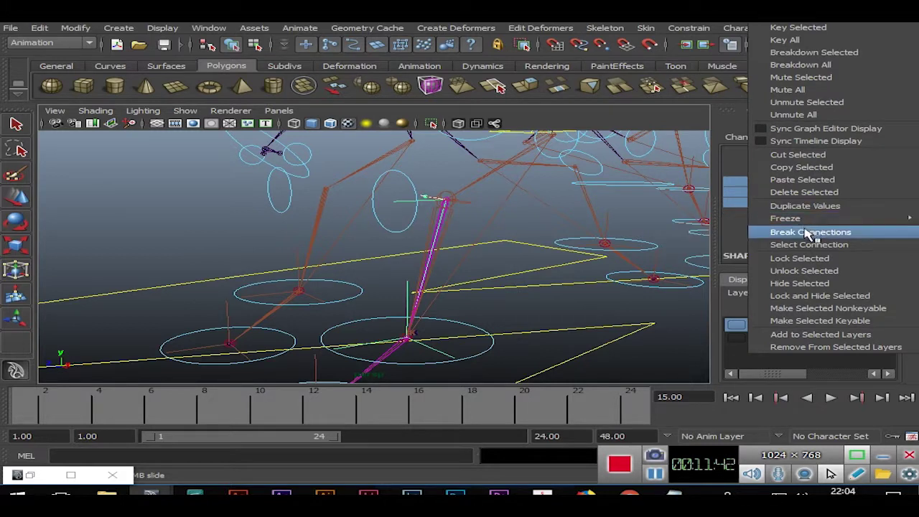
left_click(800, 233)
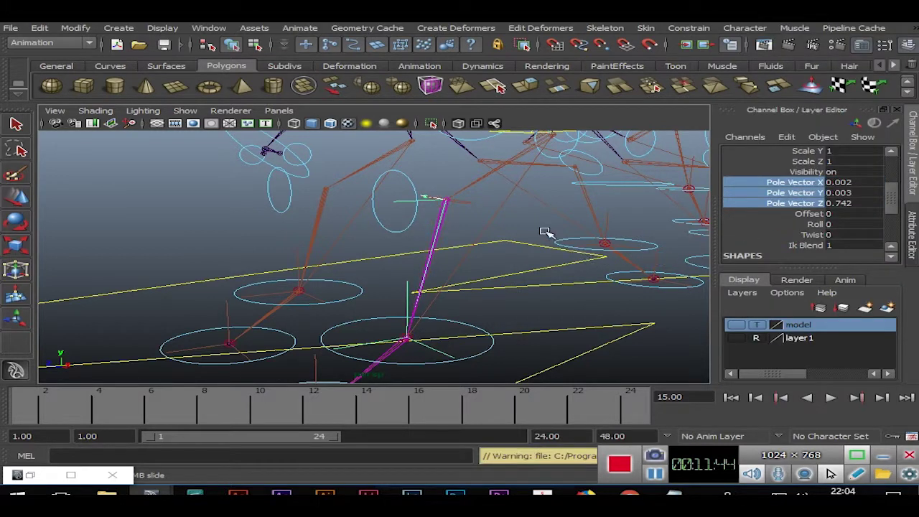
key("w")
left_click(523, 221)
left_click(388, 228)
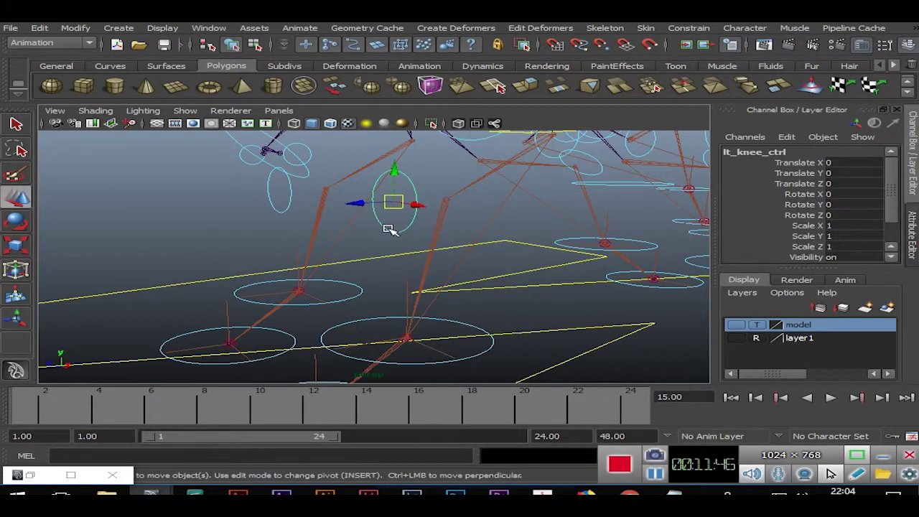
Set lt_knee_ctrl's Rotate X to -45
left_click_drag(452, 246, 667, 229, "alt")
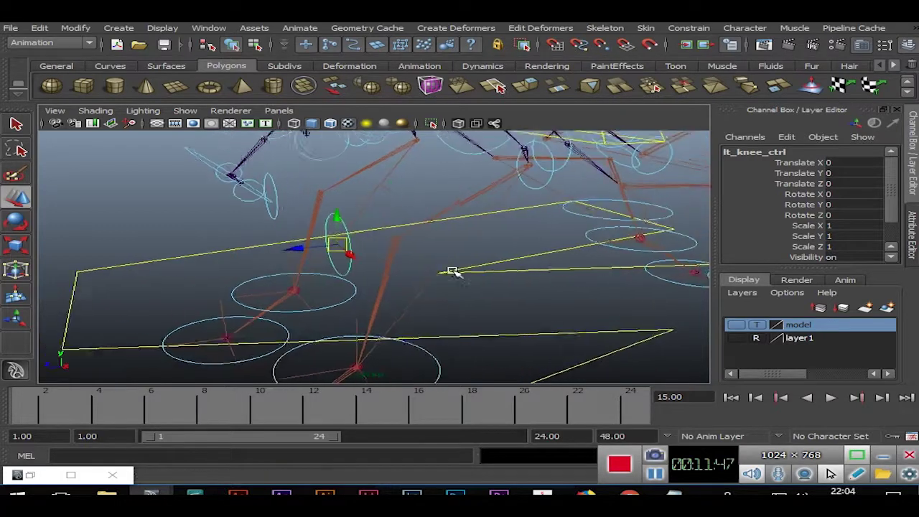
left_click(831, 194)
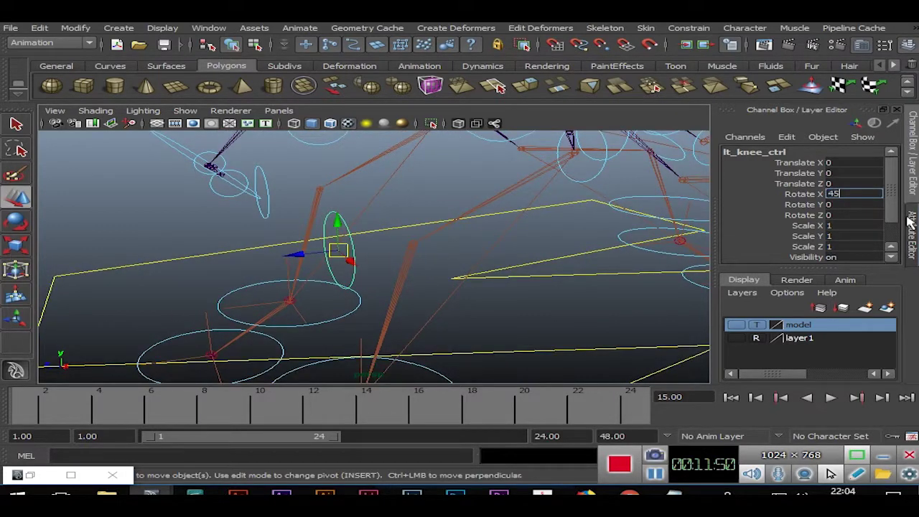
key("Return")
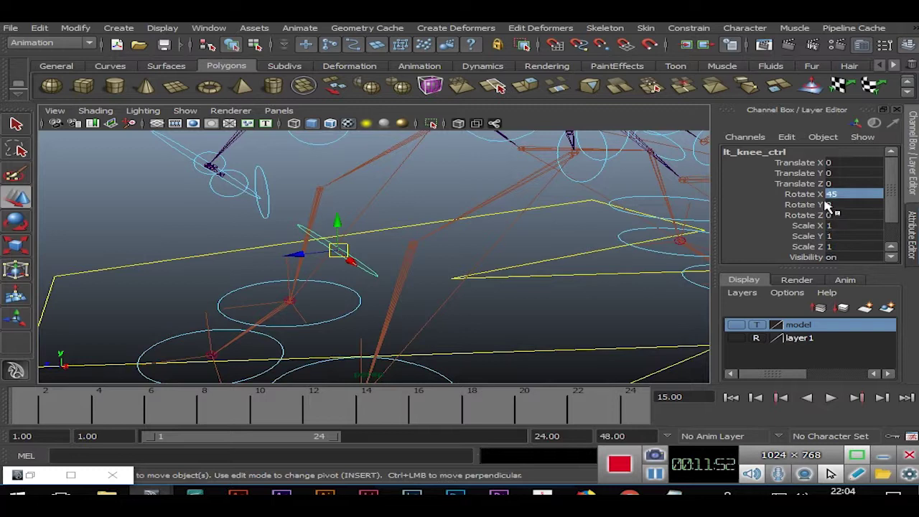
left_click(830, 196)
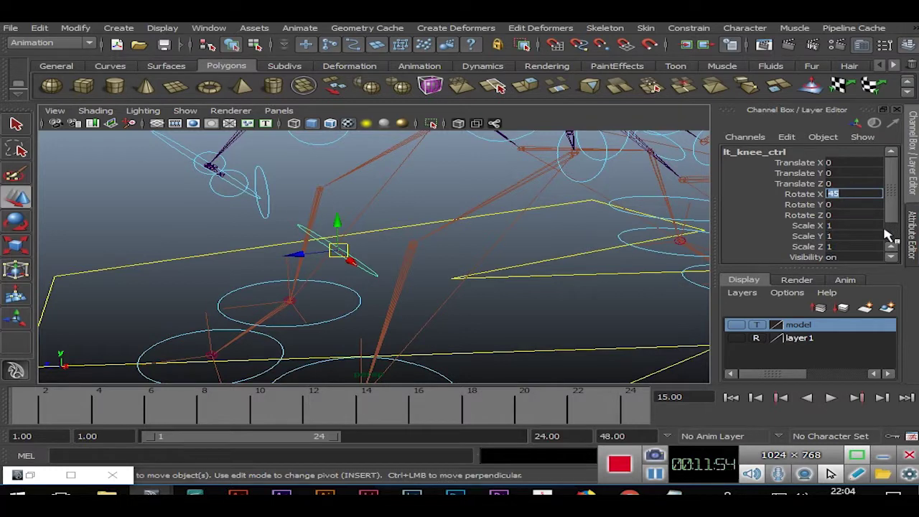
type("-45")
key("Return")
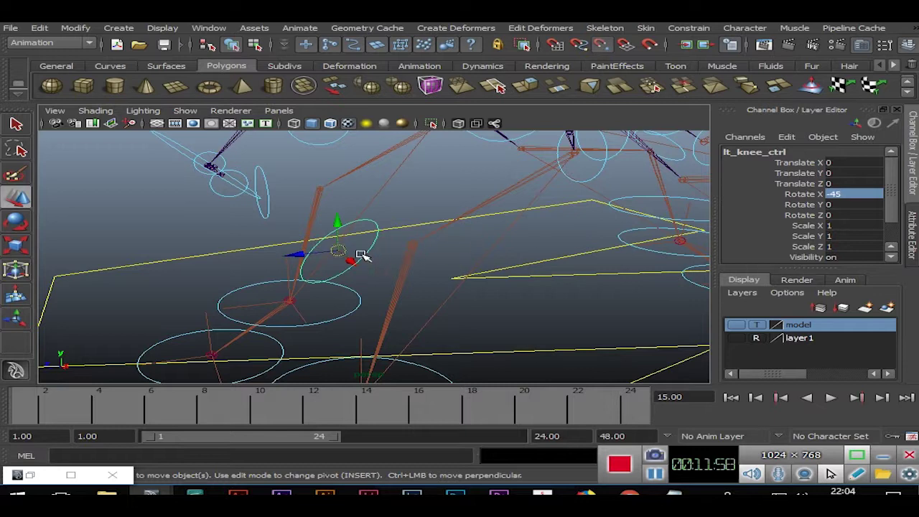
Move lt_knee_ctrl into place in front of the left knee and freeze its transformations
left_click_drag(339, 252, 413, 245)
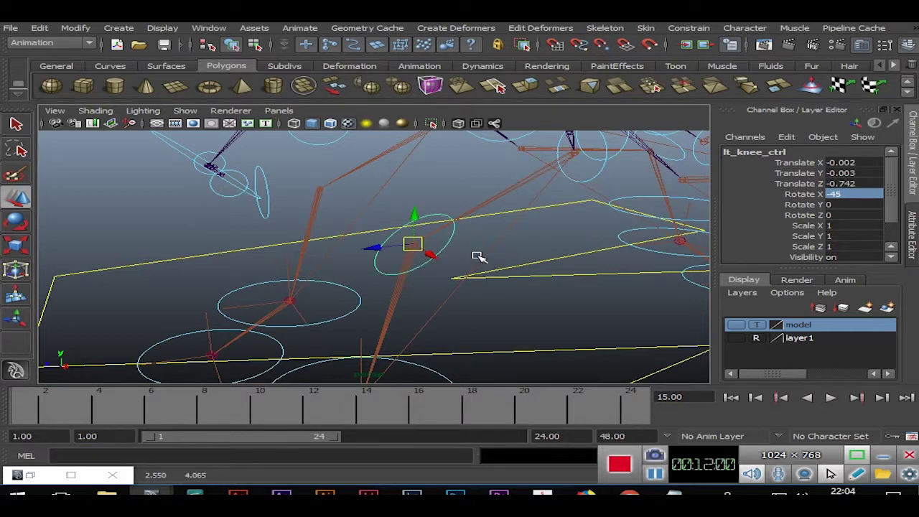
scroll(476, 256, "up", 2)
scroll(462, 273, "up", 1)
scroll(441, 266, "up", 1)
left_click_drag(374, 246, 300, 240)
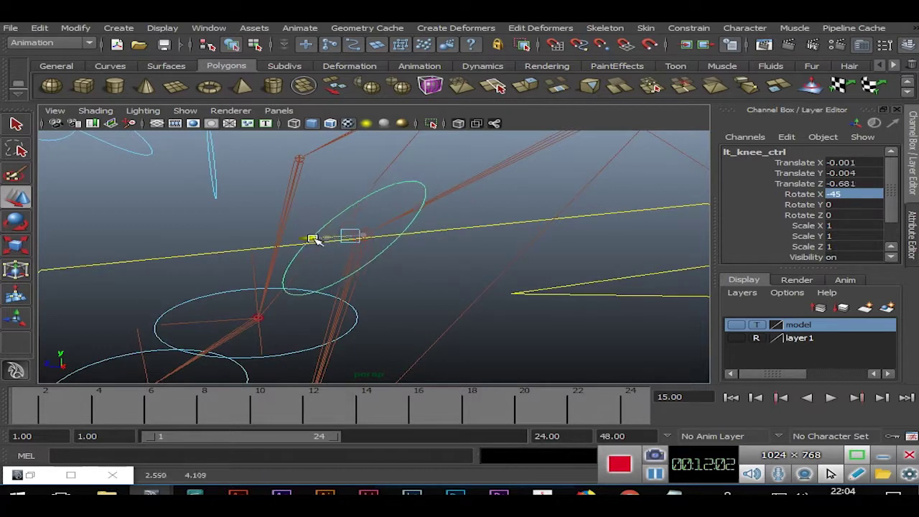
mouse_move(336, 210)
left_mouse_down()
mouse_move(335, 200)
mouse_move(447, 251)
mouse_move(493, 242)
mouse_move(314, 240)
left_mouse_up()
left_click(17, 221)
left_click(16, 196)
left_click(505, 250)
left_click(304, 222)
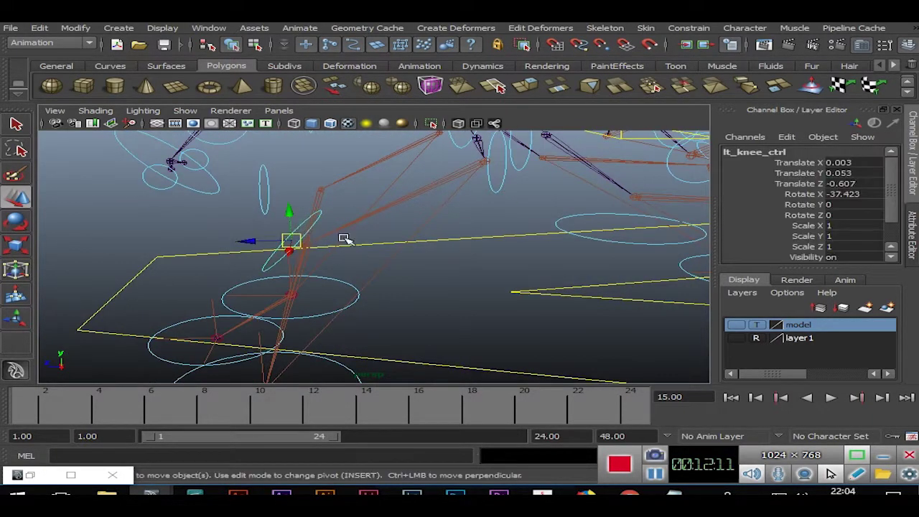
left_click(76, 27)
left_click(115, 72)
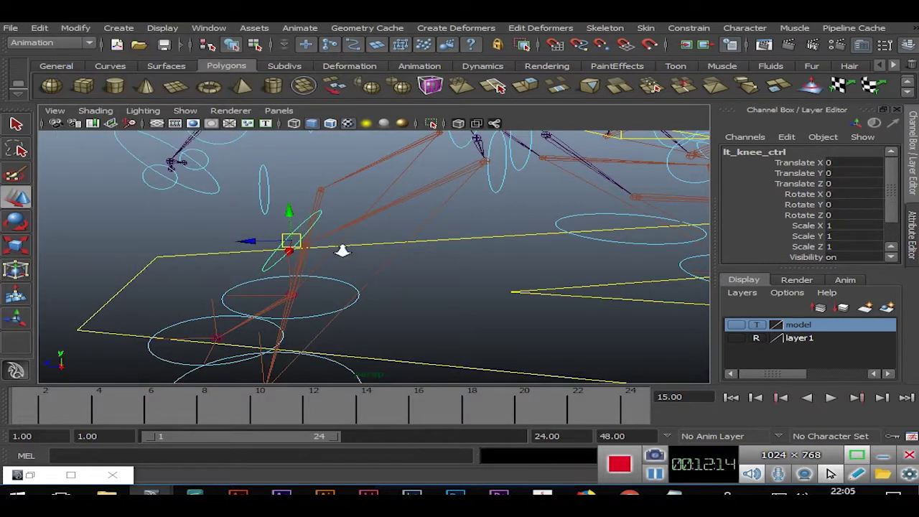
Reselect lt_knee_ctrl and duplicate it
left_click_drag(342, 250, 264, 207, "alt")
left_click(261, 194)
left_click(263, 198)
left_click(280, 208)
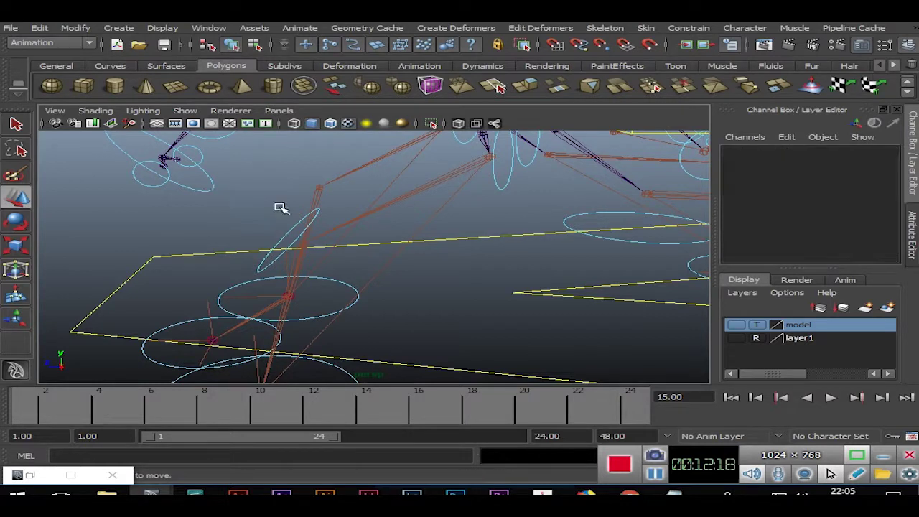
left_click(287, 232)
mouse_move(387, 274)
left_mouse_down("alt")
mouse_move(498, 277)
mouse_move(506, 296)
mouse_move(389, 256)
mouse_move(371, 261)
mouse_move(468, 275)
mouse_move(470, 286)
left_mouse_up("alt")
key("ctrl+d")
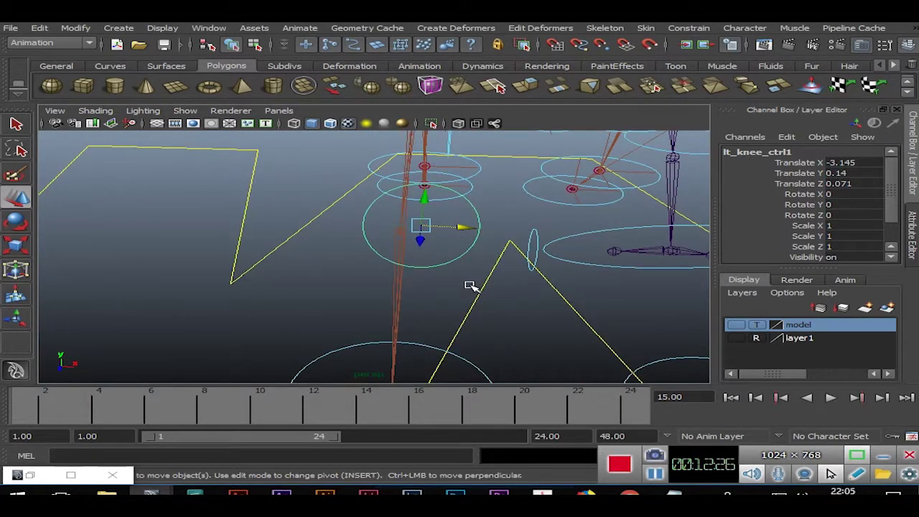
Move the duplicate lt_knee_ctrl1 over to the right knee, around X -3.321
left_click_drag(421, 228, 400, 231)
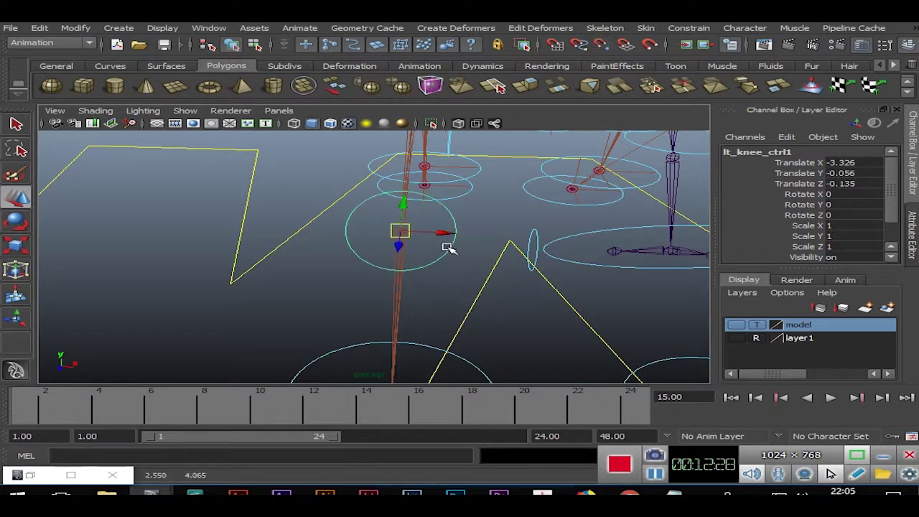
mouse_move(467, 255)
left_mouse_down("alt")
mouse_move(589, 281)
mouse_move(541, 267)
mouse_move(497, 282)
left_mouse_up("alt")
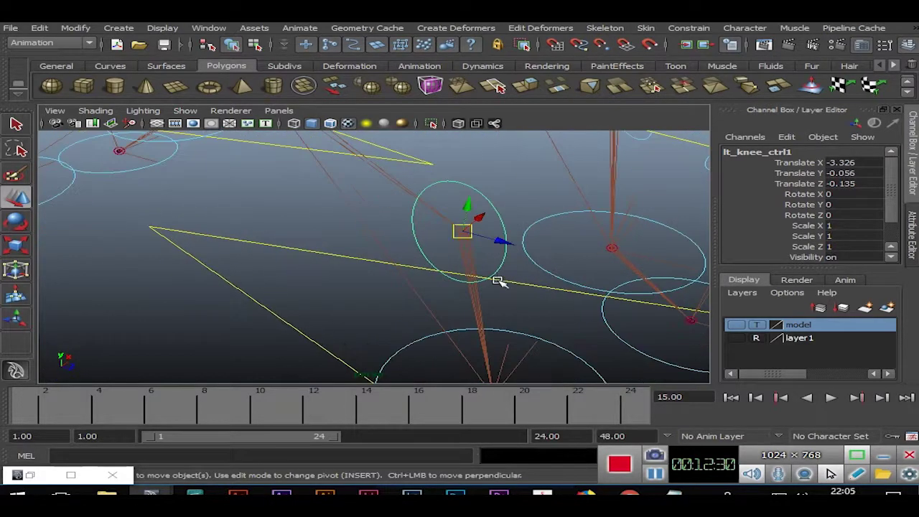
left_click_drag(497, 239, 568, 281)
key("space")
key("space")
mouse_move(468, 299)
left_mouse_down("alt")
mouse_move(486, 260)
mouse_move(531, 299)
mouse_move(531, 314)
mouse_move(528, 296)
mouse_move(490, 263)
mouse_move(648, 291)
left_mouse_up("alt")
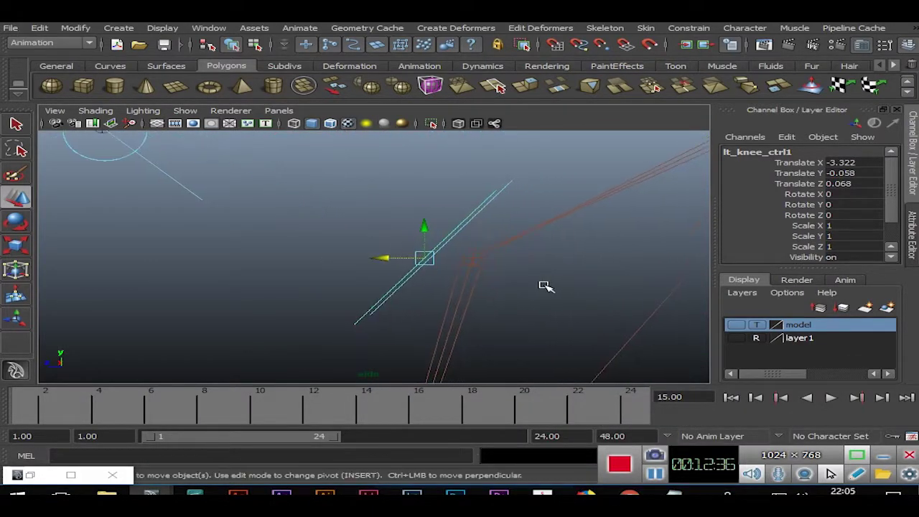
mouse_move(383, 259)
left_mouse_down()
mouse_move(429, 222)
mouse_move(400, 246)
left_mouse_up()
left_click_drag(440, 214, 442, 219)
left_click_drag(399, 249, 400, 250)
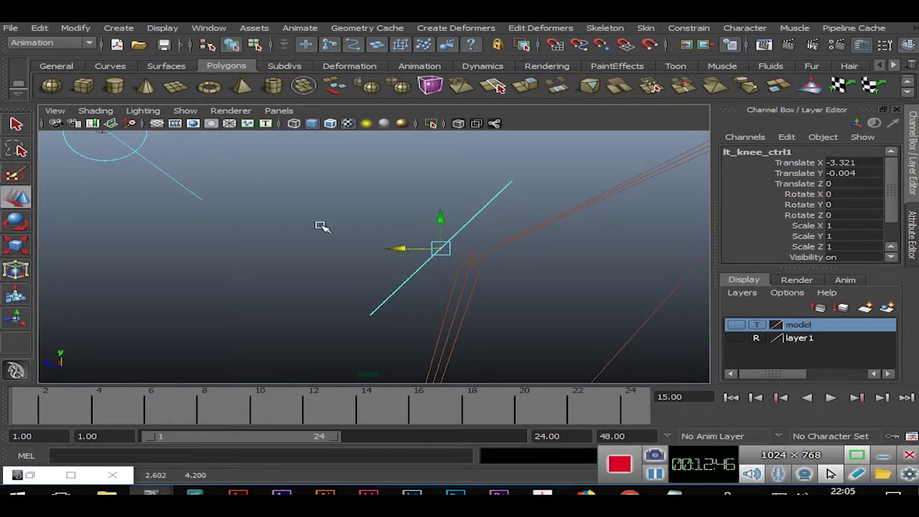
Freeze lt_knee_ctrl1's transformations so it reads zero, then check it in the perspective view
left_click(75, 28)
left_click(144, 67)
left_click(199, 242)
key("space")
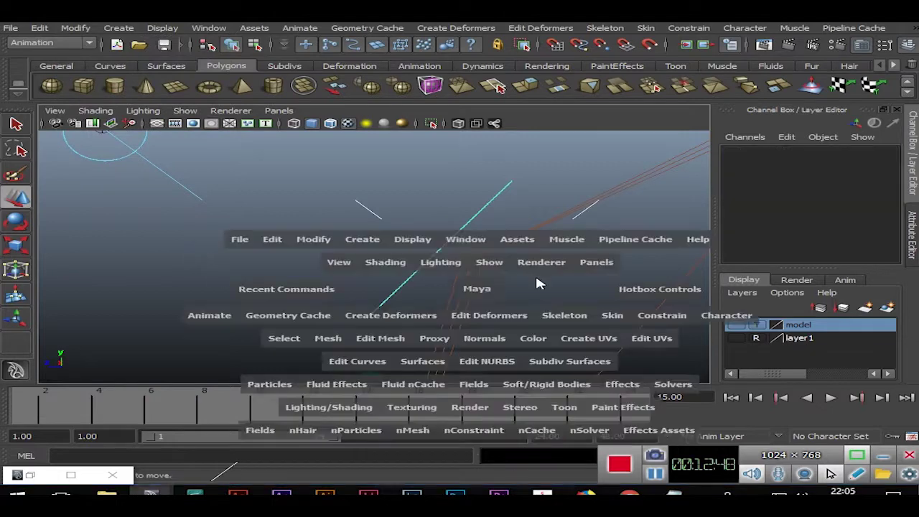
key("space")
mouse_move(626, 205)
left_mouse_down("alt")
mouse_move(441, 257)
mouse_move(489, 263)
mouse_move(359, 261)
mouse_move(265, 198)
mouse_move(537, 252)
left_mouse_up("alt")
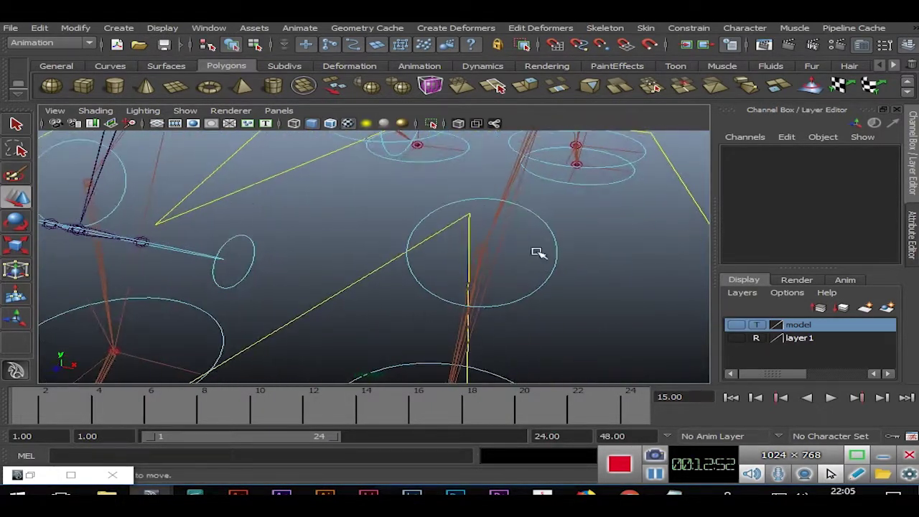
left_click(552, 238)
mouse_move(670, 252)
left_mouse_down("alt")
mouse_move(303, 216)
mouse_move(215, 191)
left_mouse_up("alt")
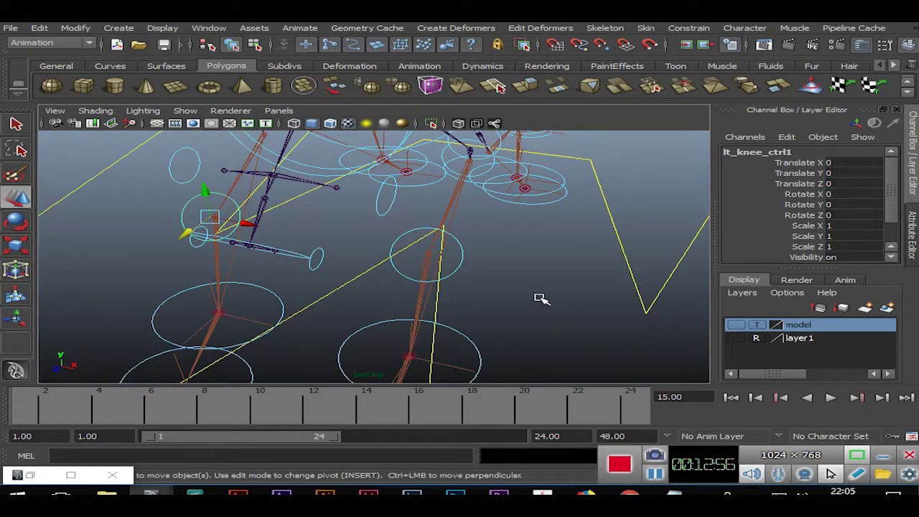
Rename the copied knee control lt_knee_ctrl1 to rt_knee_ctrl
left_click(726, 152)
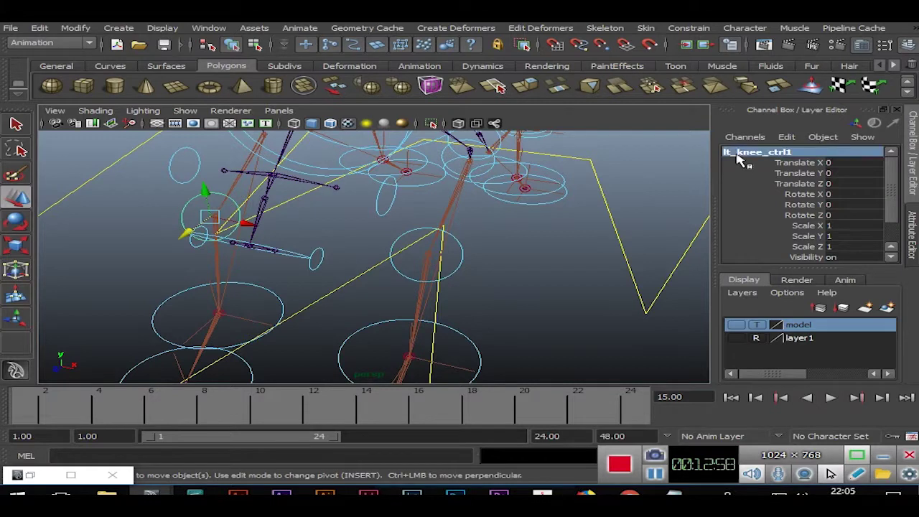
type("r")
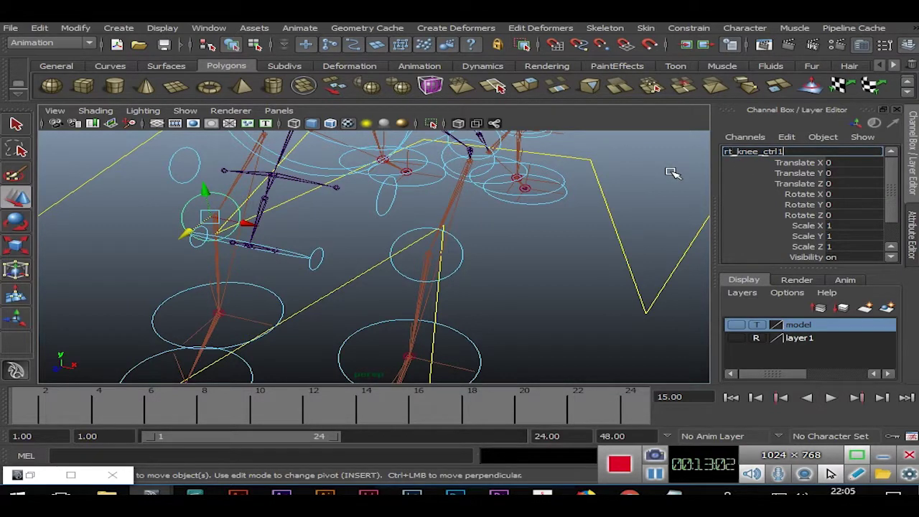
key("Return")
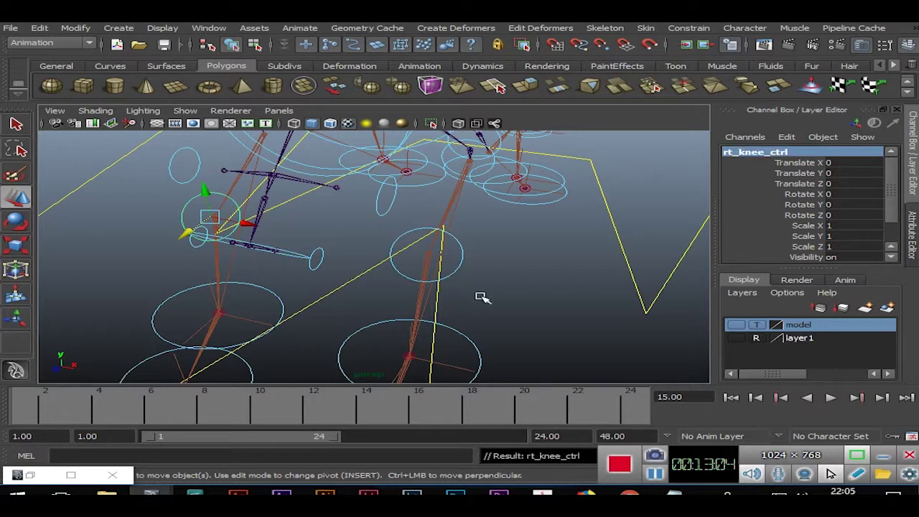
left_click(501, 290)
mouse_move(557, 286)
left_mouse_down("alt")
mouse_move(322, 262)
mouse_move(397, 173)
mouse_move(368, 286)
left_mouse_up("alt")
Make lt_knee_ctrl the pole vector of the left leg's ikHandle11
left_click(366, 233)
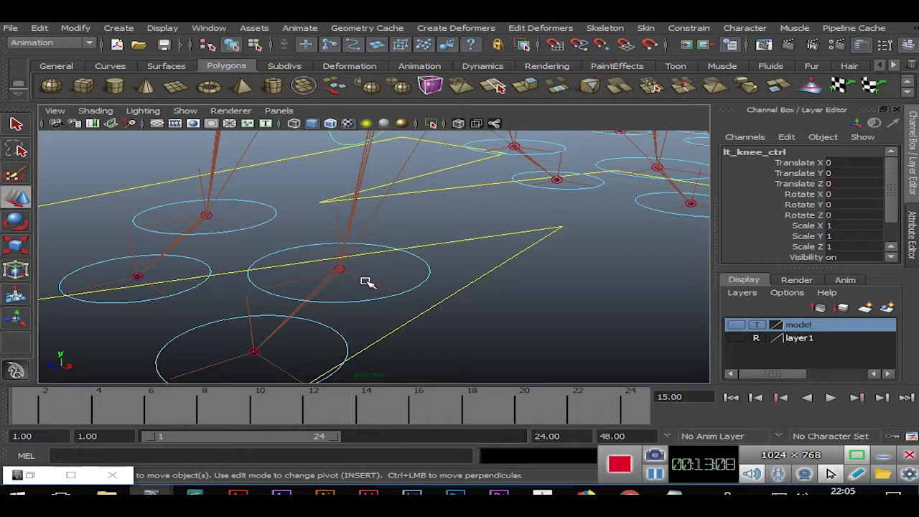
left_click(366, 281)
left_click(689, 28)
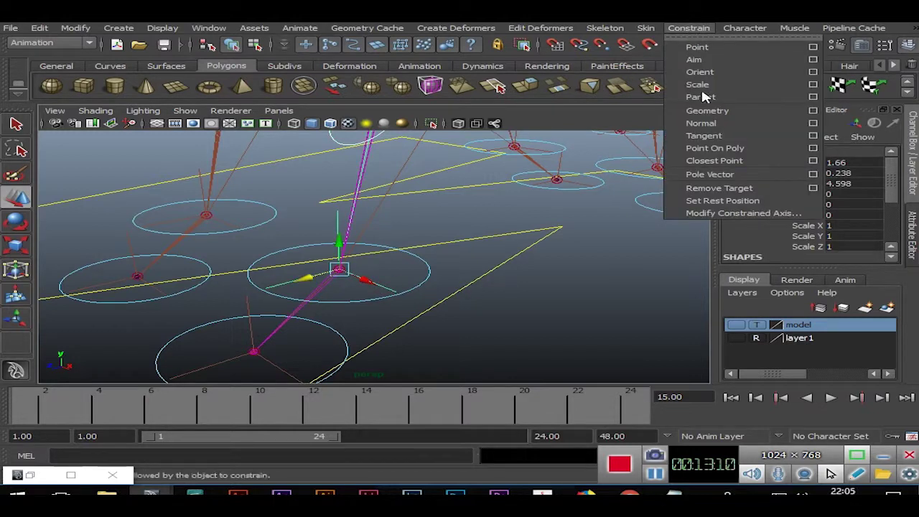
left_click(698, 177)
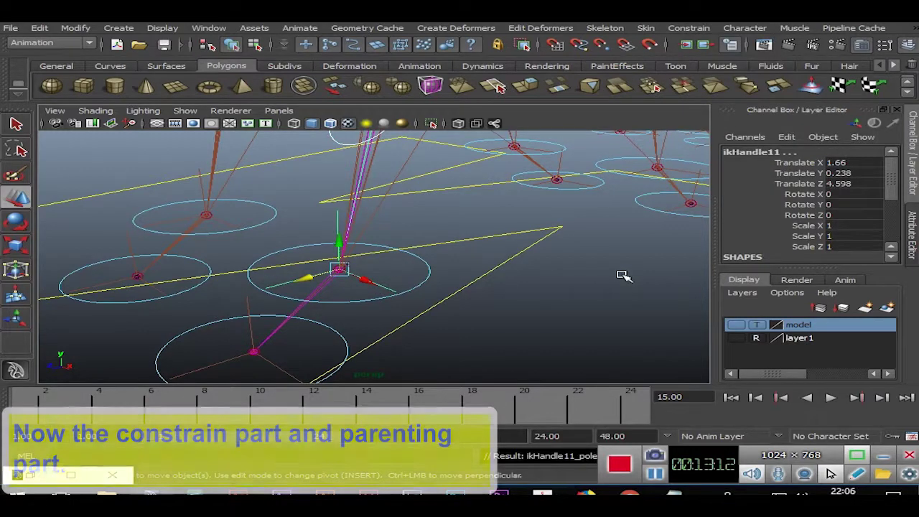
left_click_drag(622, 273, 587, 337, "alt")
left_click(587, 337)
Move lt_knee_ctrl further out along Translate Z to steer the left knee
left_click(386, 209)
mouse_move(406, 242)
left_mouse_down()
mouse_move(435, 252)
mouse_move(290, 239)
mouse_move(395, 271)
mouse_move(358, 268)
left_mouse_up()
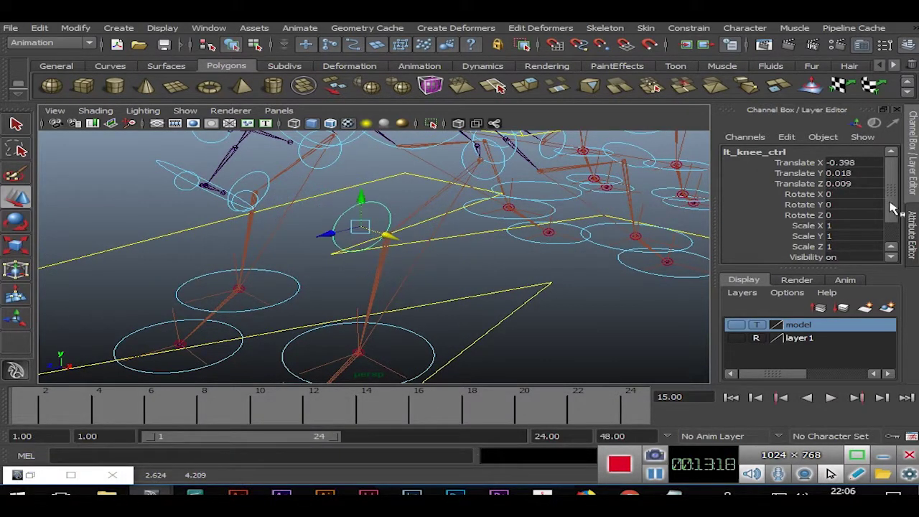
left_click_drag(855, 162, 873, 185)
key("Return")
left_click(607, 317)
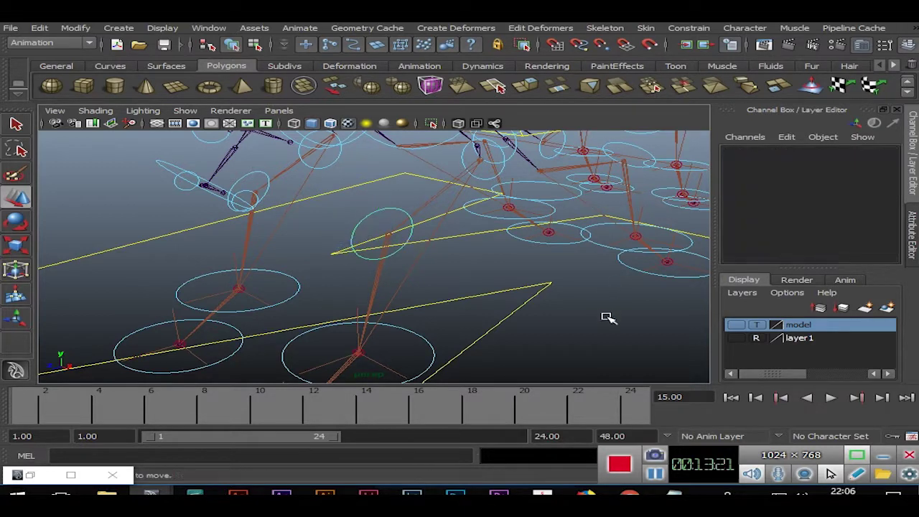
left_click(359, 308)
mouse_move(560, 310)
left_mouse_down("alt")
mouse_move(396, 328)
mouse_move(318, 318)
mouse_move(519, 318)
mouse_move(377, 282)
mouse_move(418, 320)
mouse_move(115, 296)
left_mouse_up("alt")
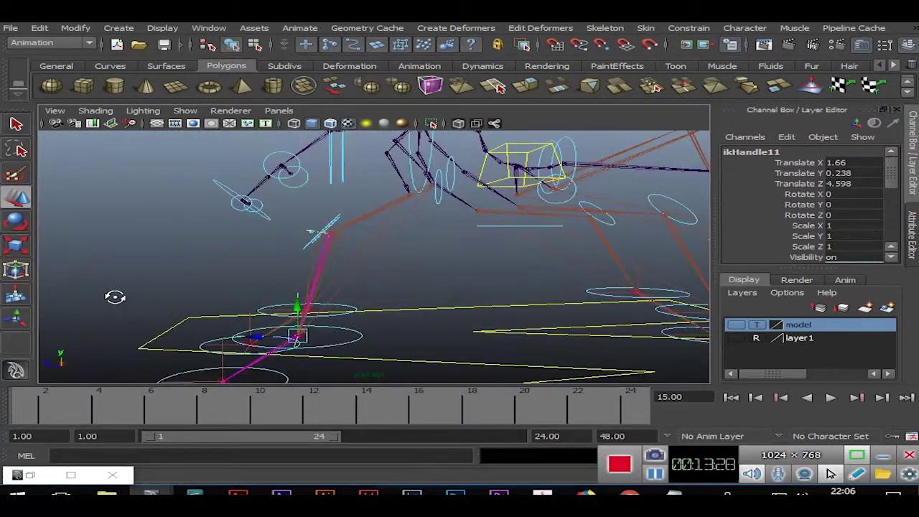
Make rt_knee_ctrl the pole vector of ikHandle13, then save the scene
left_click(433, 261)
mouse_move(433, 261)
left_mouse_down("alt")
mouse_move(482, 232)
mouse_move(574, 300)
mouse_move(509, 342)
mouse_move(579, 215)
mouse_move(464, 316)
mouse_move(445, 228)
left_mouse_up("alt")
left_click(392, 192)
mouse_move(391, 192)
left_mouse_down("alt")
mouse_move(451, 252)
mouse_move(405, 252)
left_mouse_up("alt")
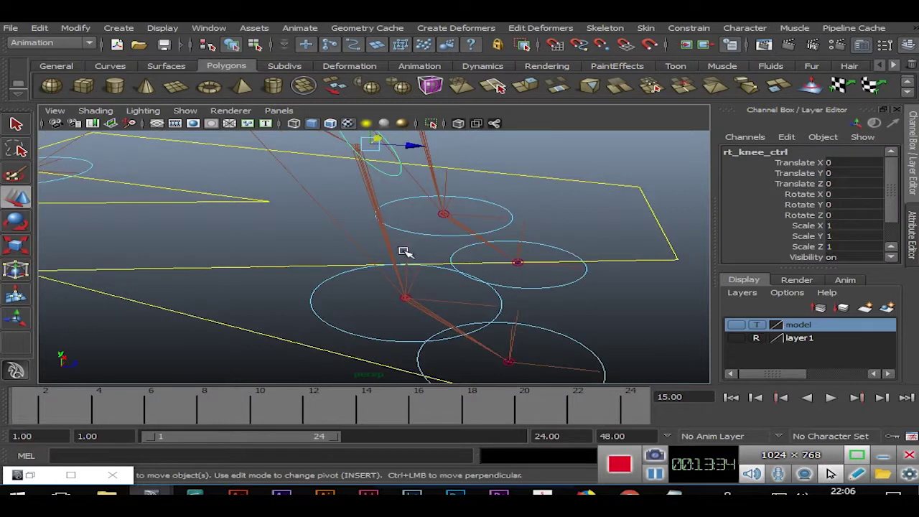
left_click(405, 253)
left_click(689, 28)
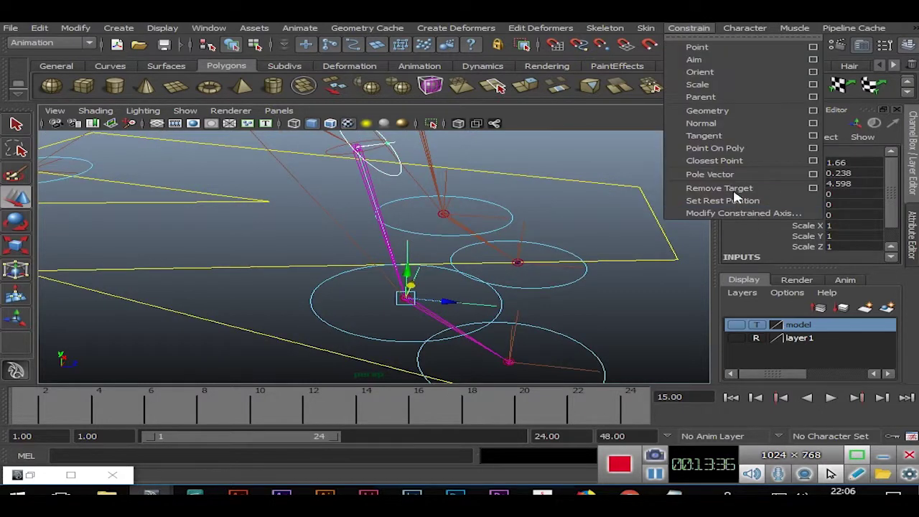
left_click(712, 175)
left_click(164, 45)
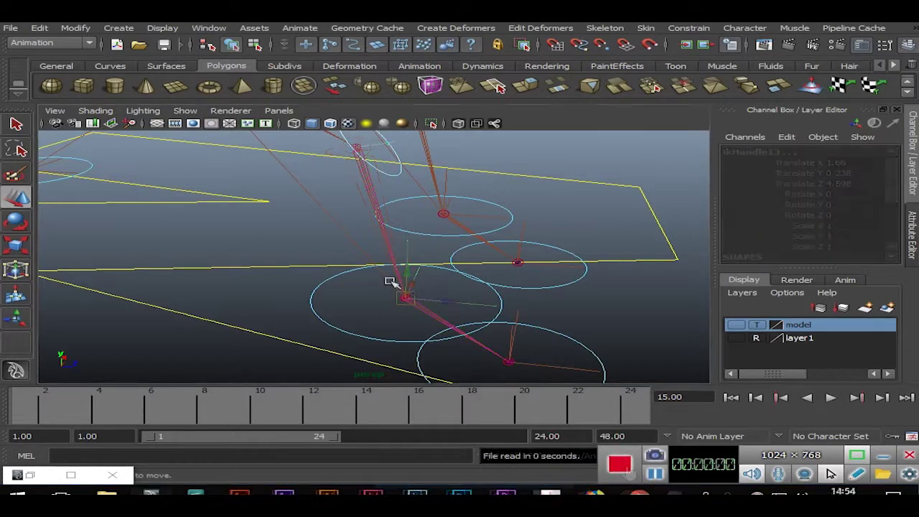
mouse_move(552, 289)
left_mouse_down("alt")
mouse_move(203, 268)
mouse_move(383, 301)
mouse_move(328, 303)
mouse_move(396, 349)
mouse_move(486, 211)
mouse_move(323, 297)
mouse_move(273, 305)
left_mouse_up("alt")
Select the left eye control, then the left eye joint lt_eye_jnt
left_click(474, 269)
mouse_move(475, 268)
left_mouse_down("alt")
mouse_move(496, 287)
mouse_move(356, 299)
mouse_move(529, 315)
mouse_move(361, 279)
mouse_move(447, 324)
mouse_move(455, 301)
mouse_move(381, 298)
mouse_move(431, 263)
mouse_move(517, 268)
mouse_move(476, 262)
mouse_move(583, 257)
mouse_move(573, 269)
left_mouse_up("alt")
left_click(602, 207)
mouse_move(611, 239)
left_mouse_down("alt")
mouse_move(577, 265)
mouse_move(608, 282)
mouse_move(576, 269)
mouse_move(595, 269)
left_mouse_up("alt")
left_click(500, 270)
left_click(384, 228)
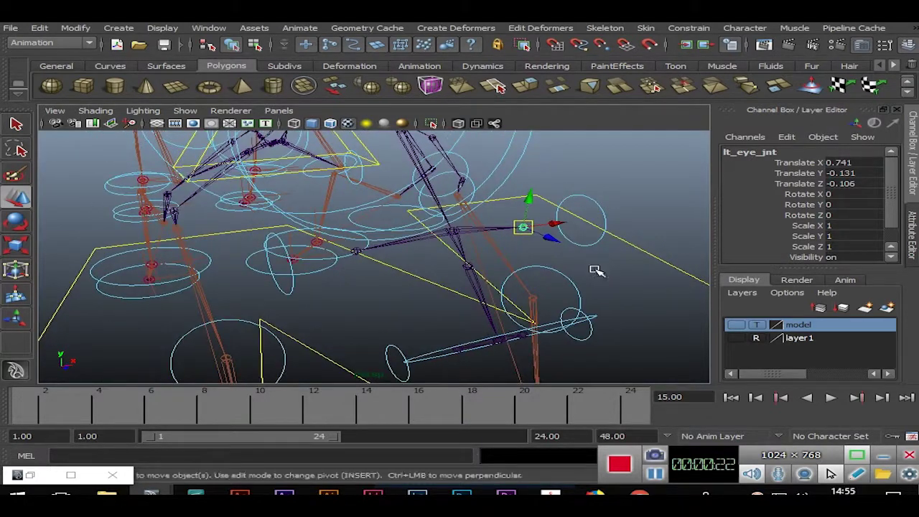
left_click(596, 203)
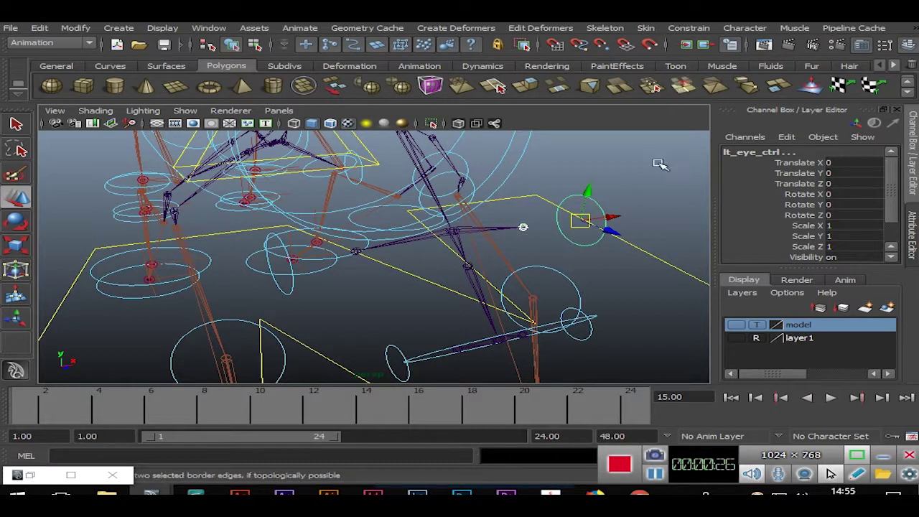
left_click(611, 192)
left_click(587, 200)
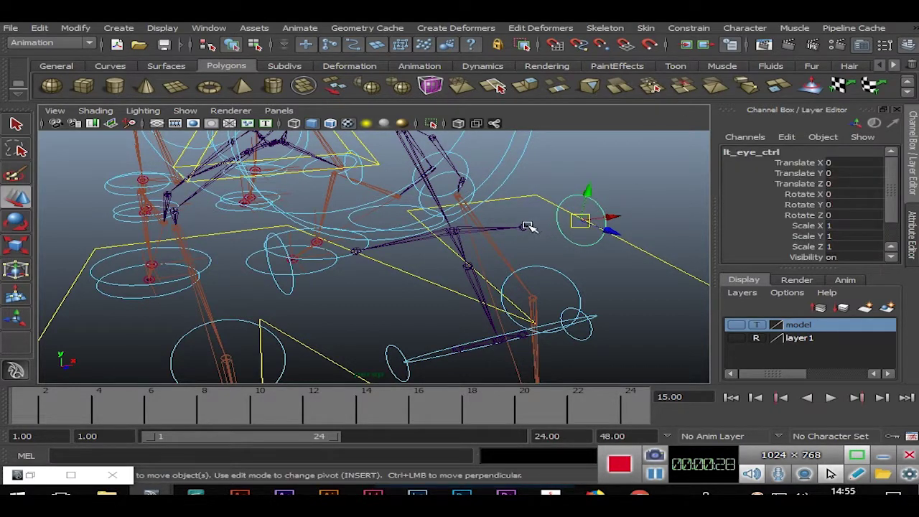
left_click(526, 227)
Aim-constrain lt_eye_jnt to lt_eye_ctrl using reset default aim settings
left_click(688, 28)
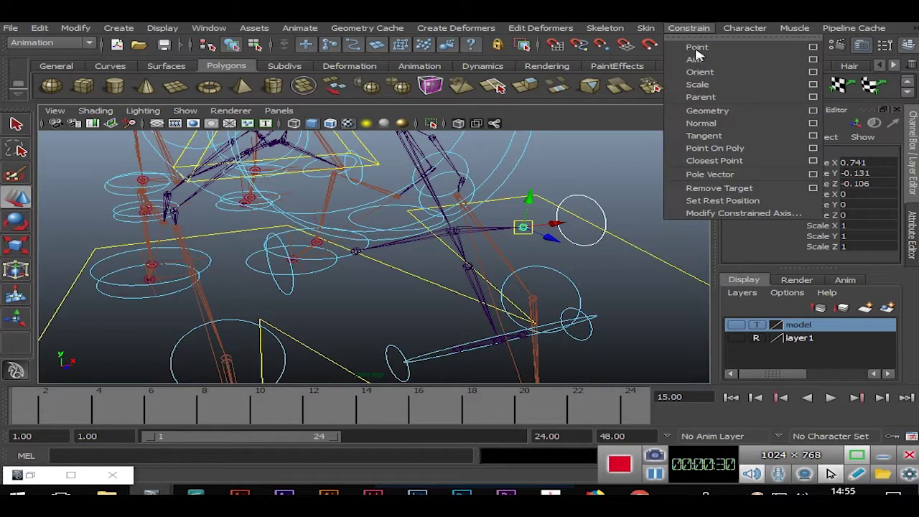
left_click(813, 60)
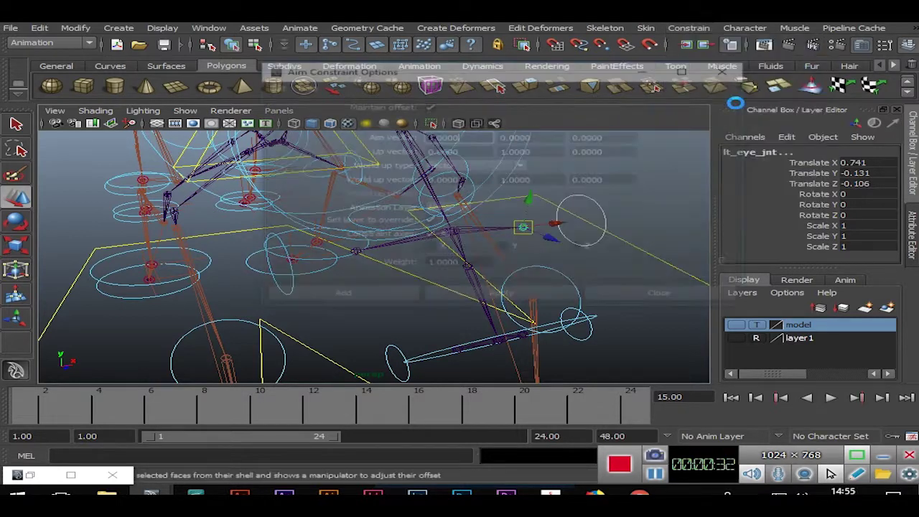
left_click(271, 86)
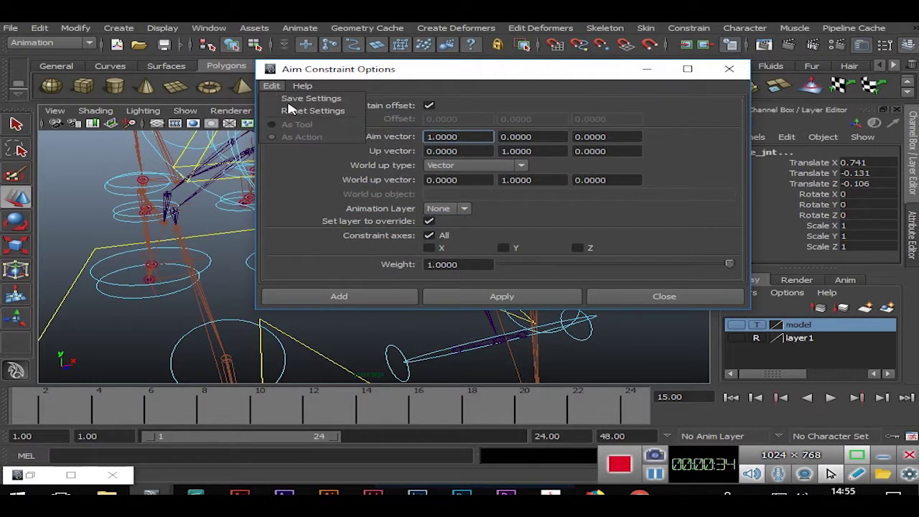
left_click(288, 108)
left_click(352, 303)
Aim-constrain rt_eye_jnt to rt_eye_ctrl with the same default settings
left_click(644, 169)
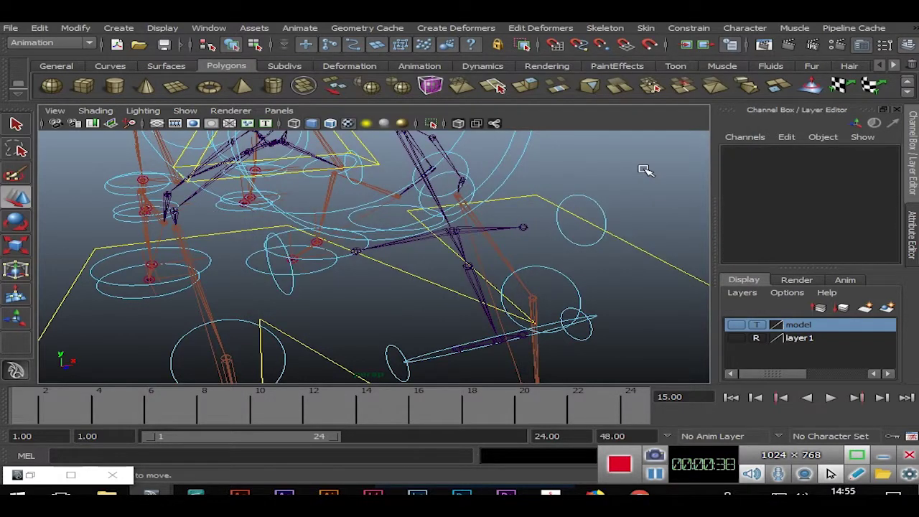
left_click(290, 294)
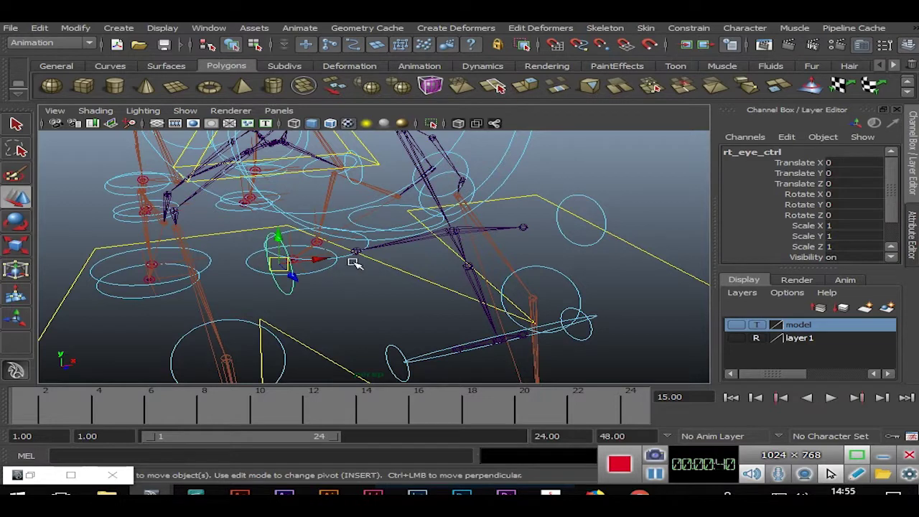
mouse_move(416, 295)
left_mouse_down("alt")
mouse_move(438, 300)
mouse_move(445, 321)
left_mouse_up("alt")
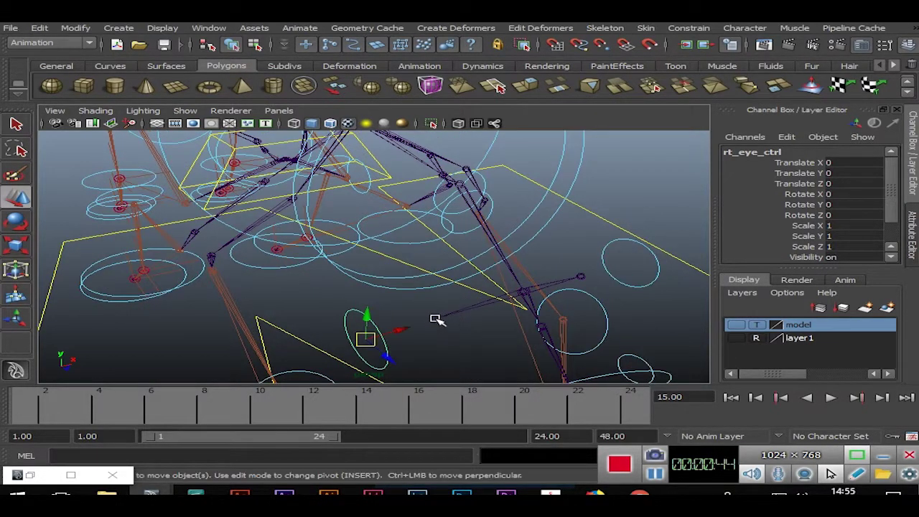
left_click(433, 317)
left_click(688, 29)
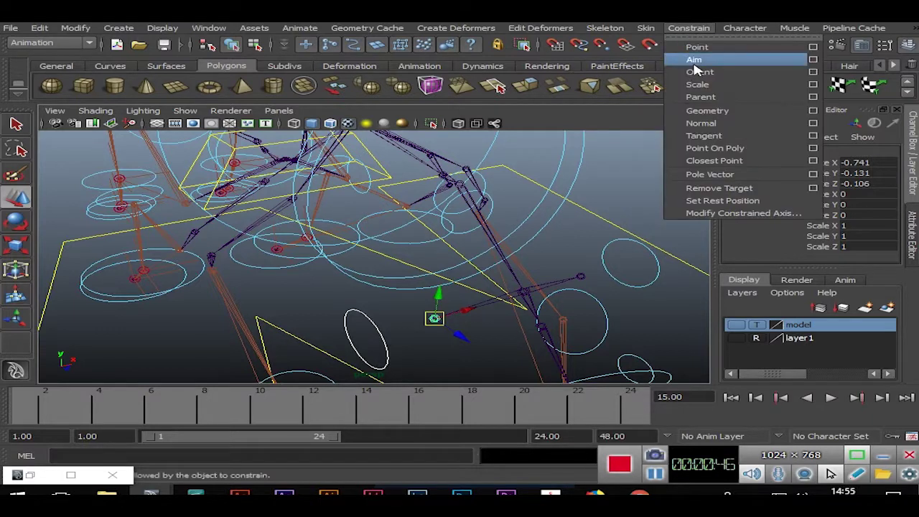
left_click(694, 60)
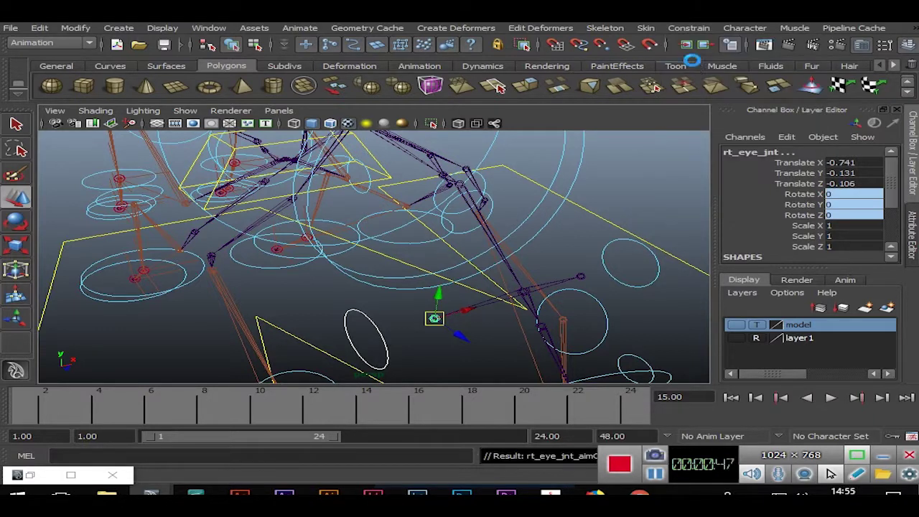
left_click(662, 167)
mouse_move(662, 166)
left_mouse_down("alt")
mouse_move(309, 240)
mouse_move(408, 230)
left_mouse_up("alt")
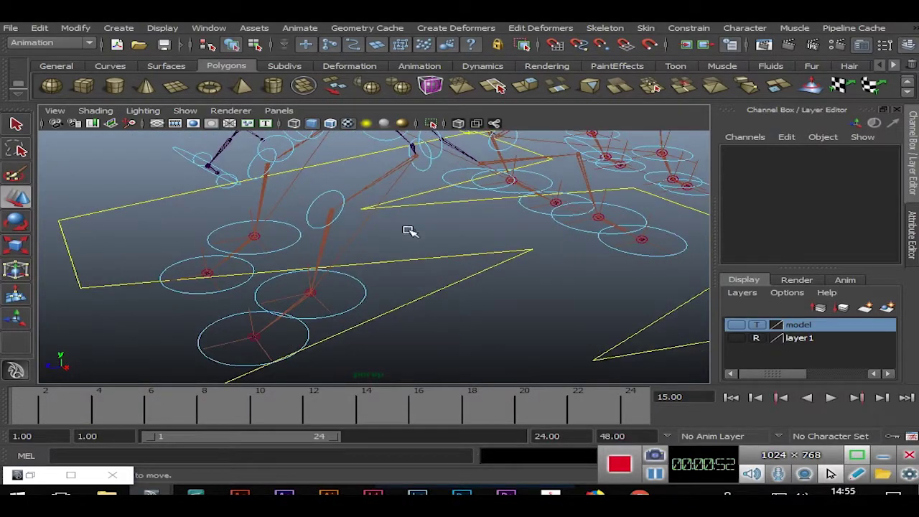
Orbit to the right middle leg and pick out ikHandle19 and its toe control
left_click(343, 206)
mouse_move(343, 205)
left_mouse_down("alt")
mouse_move(489, 220)
mouse_move(366, 197)
left_mouse_up("alt")
left_click(252, 203)
mouse_move(252, 203)
left_mouse_down("alt")
mouse_move(369, 211)
mouse_move(479, 239)
mouse_move(263, 259)
left_mouse_up("alt")
left_click(353, 212)
mouse_move(352, 211)
left_mouse_down("alt")
mouse_move(259, 236)
mouse_move(371, 229)
mouse_move(498, 197)
mouse_move(496, 225)
mouse_move(542, 221)
mouse_move(528, 227)
left_mouse_up("alt")
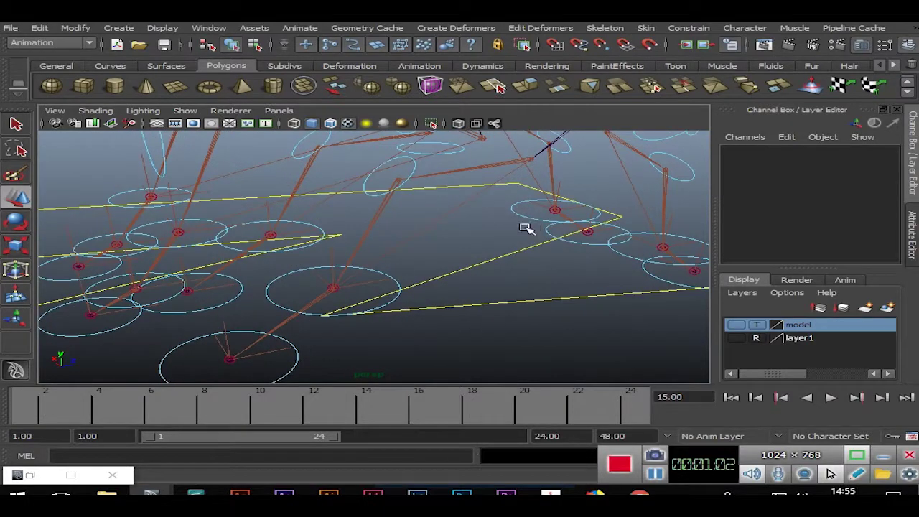
left_click(333, 286)
left_click_drag(379, 282, 476, 206, "alt")
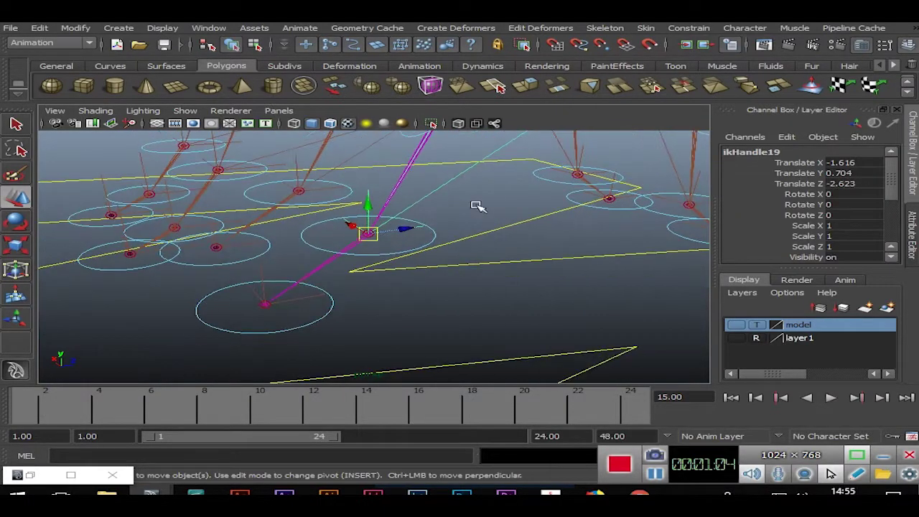
left_click(305, 326)
mouse_move(304, 328)
left_mouse_down("alt")
mouse_move(363, 328)
mouse_move(436, 283)
mouse_move(434, 304)
left_mouse_up("alt")
left_click(434, 303)
Parent ikHandle20 under the right middle toe control
left_click(373, 278)
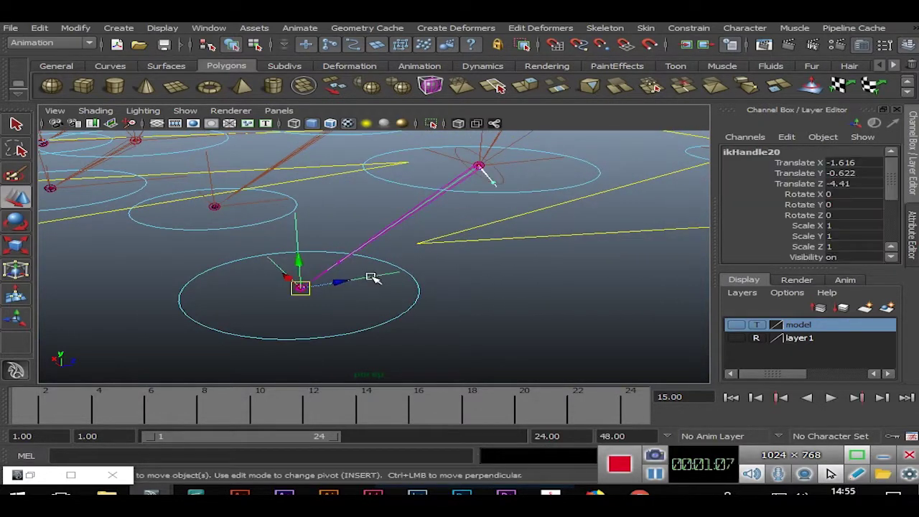
left_click(359, 333)
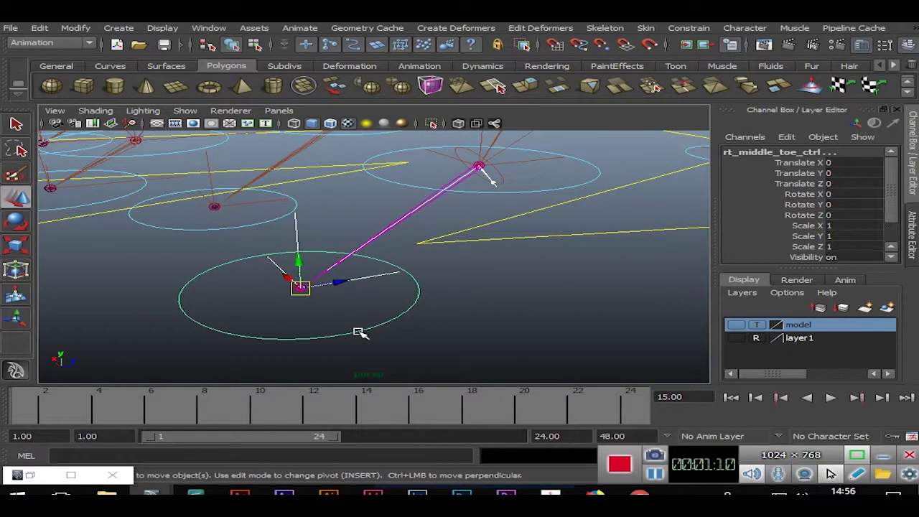
left_click(39, 27)
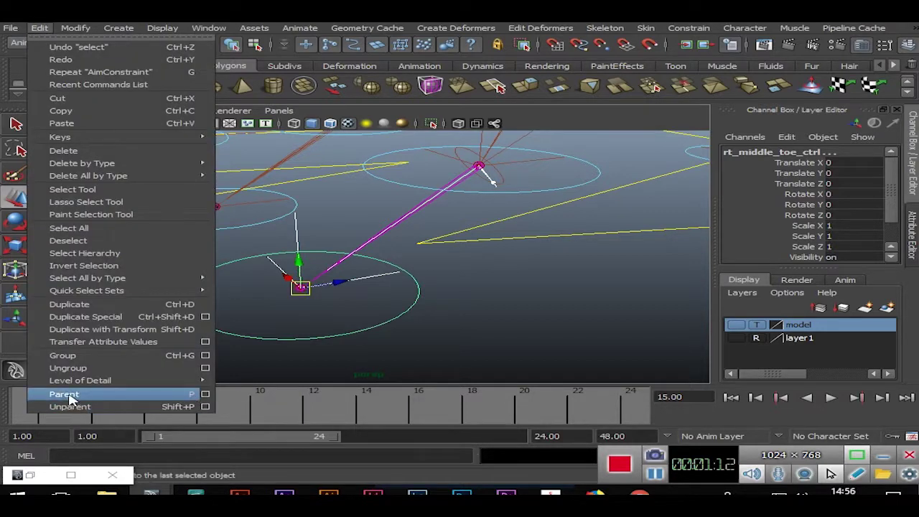
left_click(61, 394)
Parent ikHandle19 under the right middle ankle control
left_click(176, 337)
left_click(415, 287)
left_click(515, 199)
left_click(551, 190)
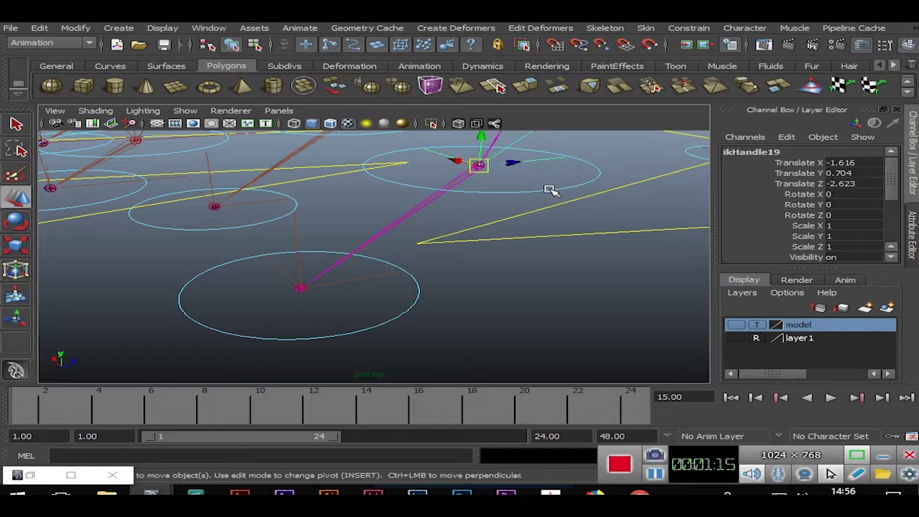
left_click(511, 195, "shift")
left_click(39, 27)
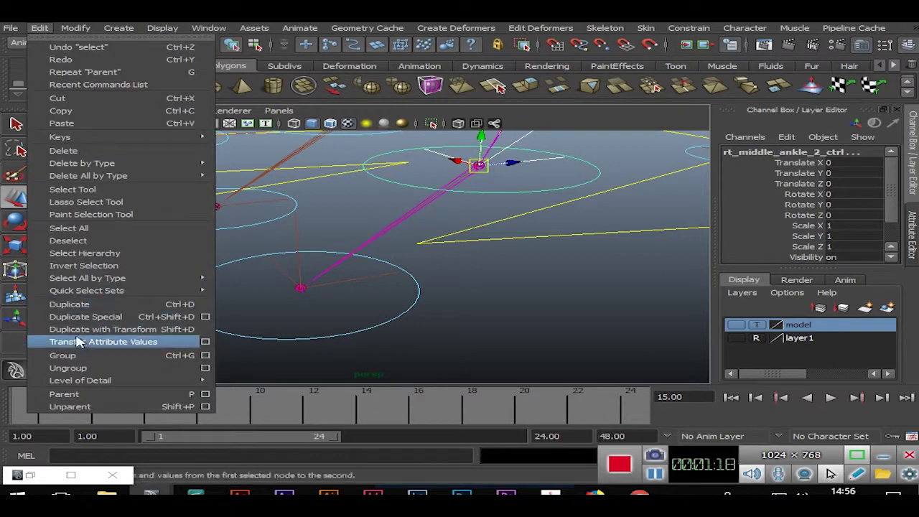
left_click(64, 394)
Parent ikHandle17 under the left middle ankle control
left_click(117, 320)
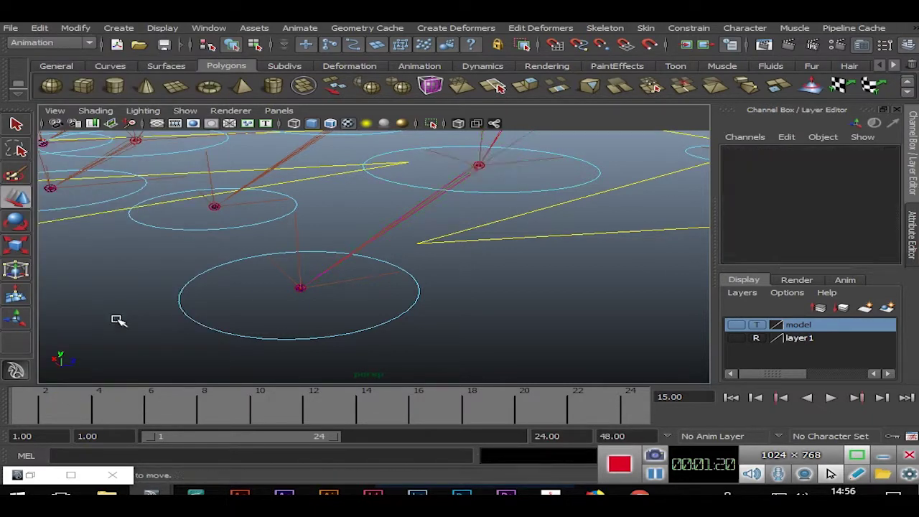
mouse_move(367, 317)
left_mouse_down("alt")
mouse_move(260, 254)
mouse_move(404, 238)
mouse_move(469, 254)
mouse_move(424, 269)
mouse_move(428, 240)
mouse_move(438, 287)
mouse_move(467, 275)
mouse_move(499, 291)
mouse_move(417, 240)
left_mouse_up("alt")
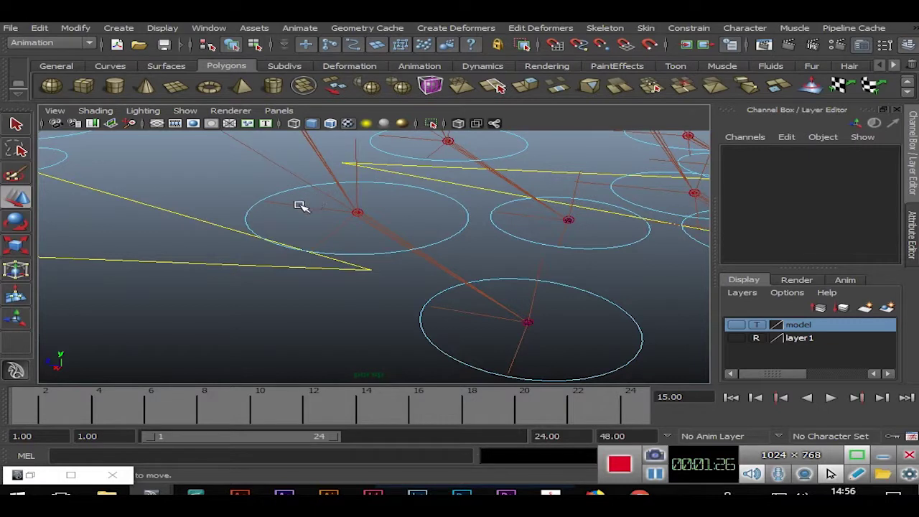
left_click_drag(300, 206, 304, 231)
left_click(248, 216)
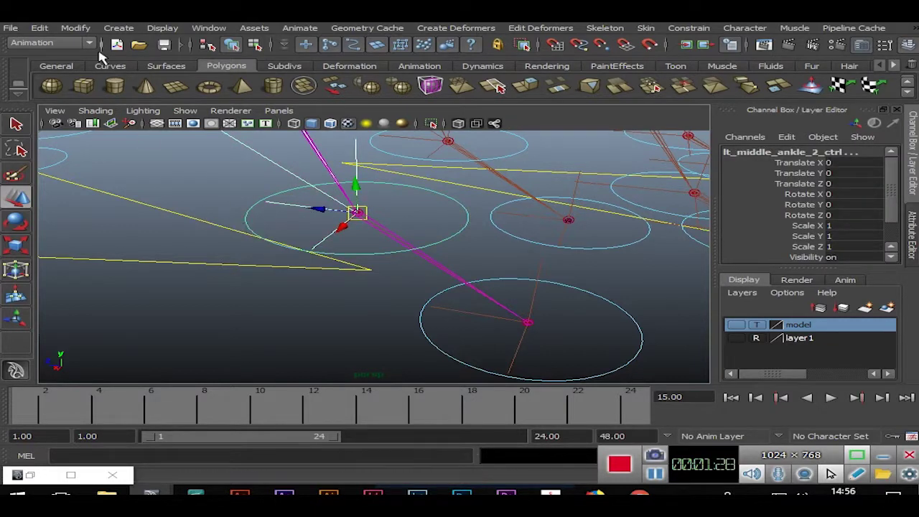
left_click(41, 32)
left_click(61, 390)
Parent ikHandle18 under the left middle toe control
left_click(264, 363)
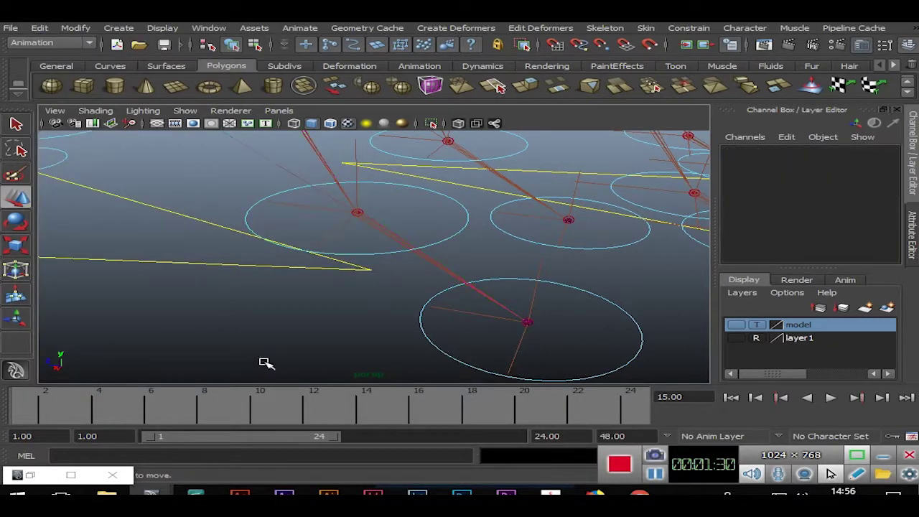
left_click_drag(535, 282, 540, 266)
left_click(447, 357, "shift")
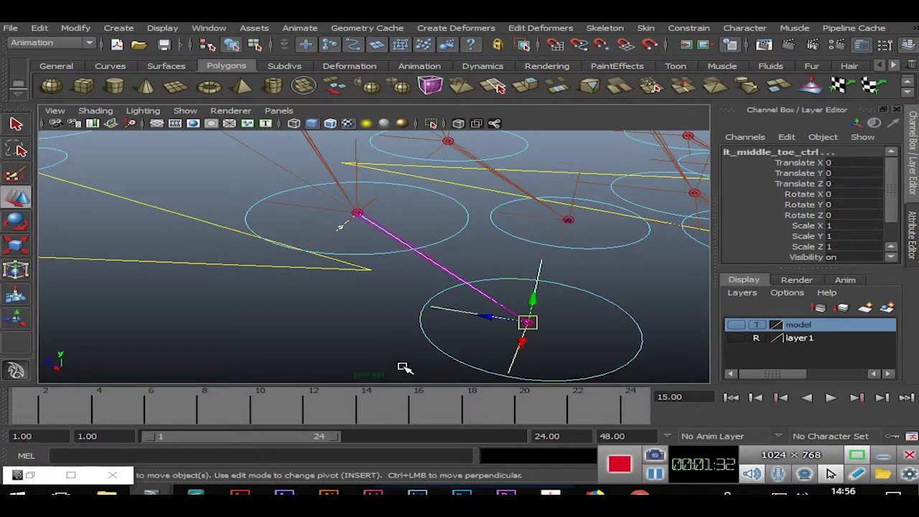
left_click(40, 27)
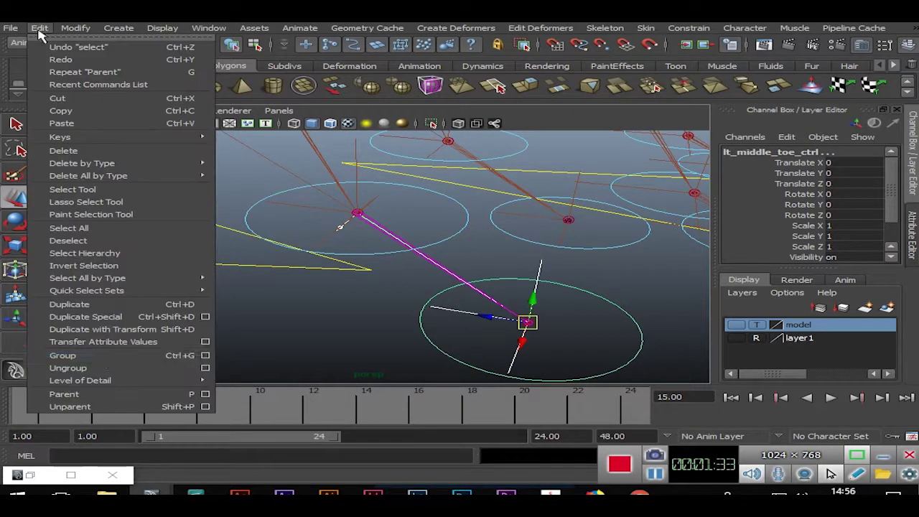
left_click(72, 394)
left_click(246, 348)
mouse_move(277, 347)
left_mouse_down("alt")
mouse_move(174, 273)
mouse_move(287, 308)
mouse_move(455, 281)
mouse_move(311, 296)
mouse_move(388, 306)
mouse_move(478, 275)
mouse_move(585, 261)
mouse_move(400, 288)
mouse_move(445, 308)
mouse_move(272, 261)
mouse_move(437, 314)
mouse_move(352, 290)
left_mouse_up("alt")
left_click(348, 290)
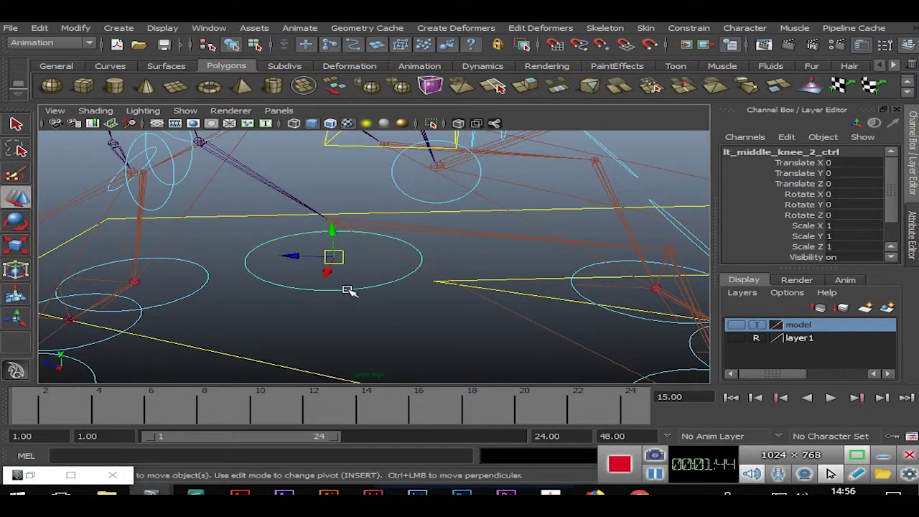
Select COG_ctrl, then add COG_jnt to the selection
left_click(391, 318)
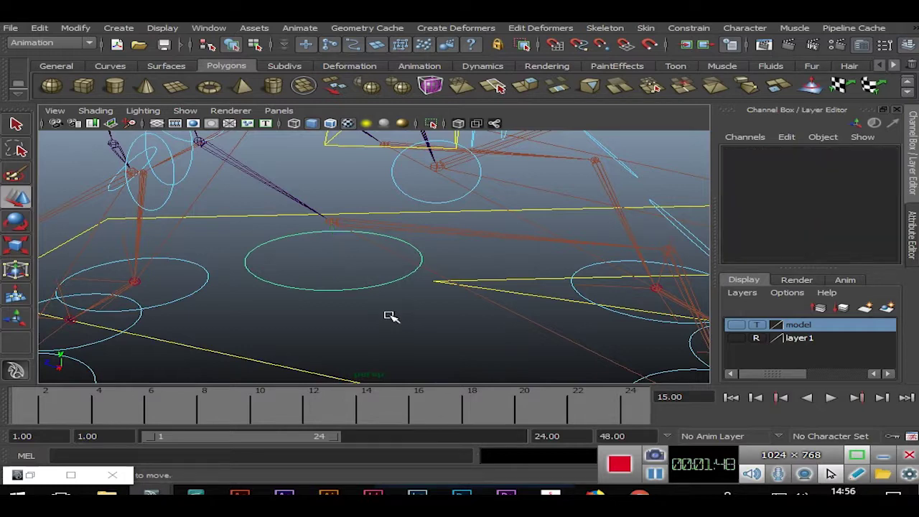
mouse_move(467, 284)
left_mouse_down("alt")
mouse_move(367, 293)
mouse_move(425, 334)
mouse_move(281, 272)
mouse_move(407, 287)
mouse_move(517, 269)
mouse_move(468, 257)
left_mouse_up("alt")
middle_click_drag(468, 256, 508, 307, "alt")
mouse_move(508, 307)
right_mouse_down("alt")
mouse_move(483, 304)
mouse_move(451, 269)
right_mouse_up("alt")
left_click(412, 191)
mouse_move(400, 199)
right_mouse_down("alt")
mouse_move(406, 246)
mouse_move(348, 302)
mouse_move(308, 300)
right_mouse_up("alt")
mouse_move(307, 300)
left_mouse_down("alt")
mouse_move(344, 294)
mouse_move(308, 190)
mouse_move(400, 250)
mouse_move(361, 245)
mouse_move(273, 208)
left_mouse_up("alt")
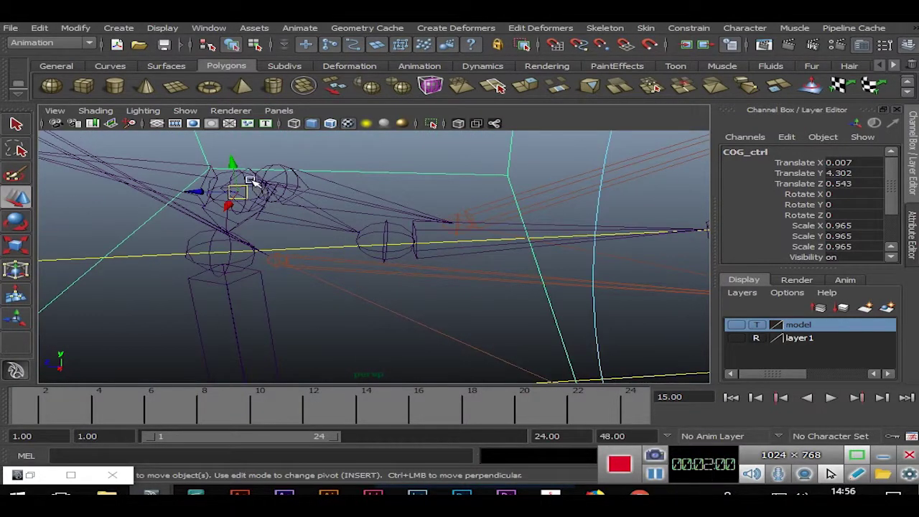
left_click(249, 179)
left_click(392, 160)
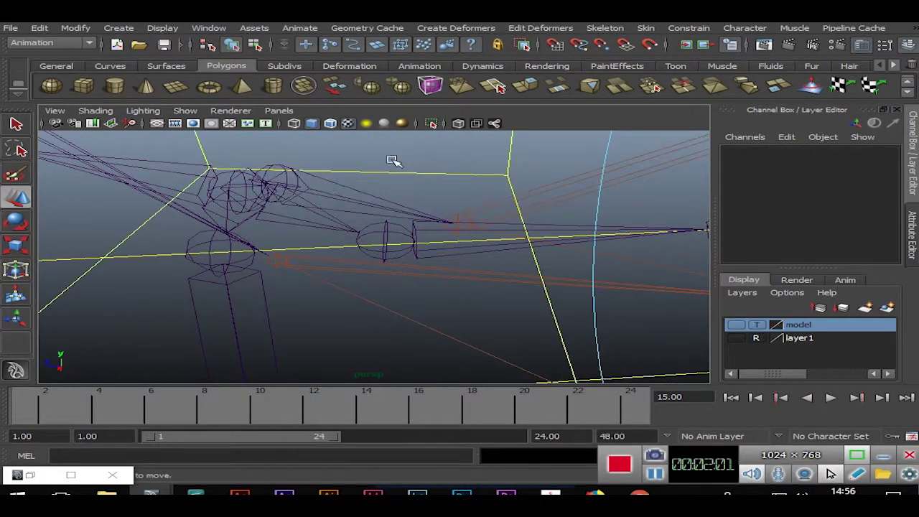
left_click(161, 217)
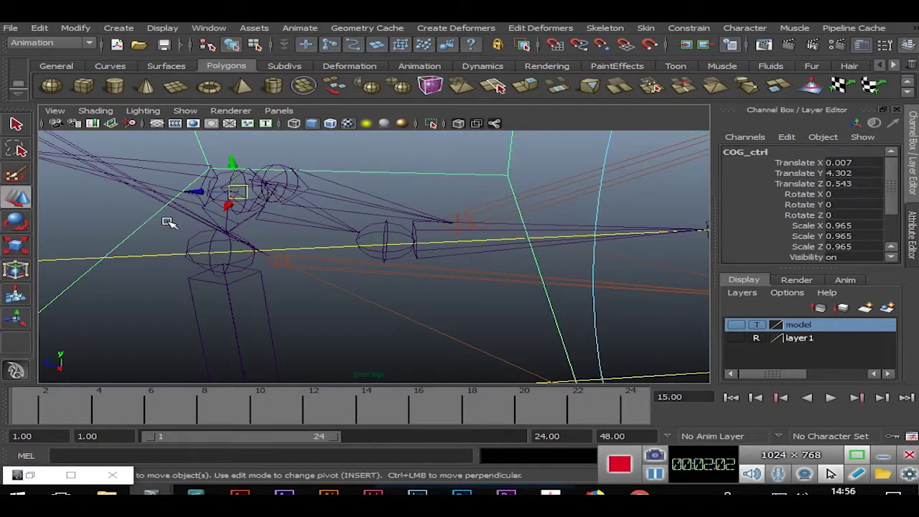
left_click(223, 174)
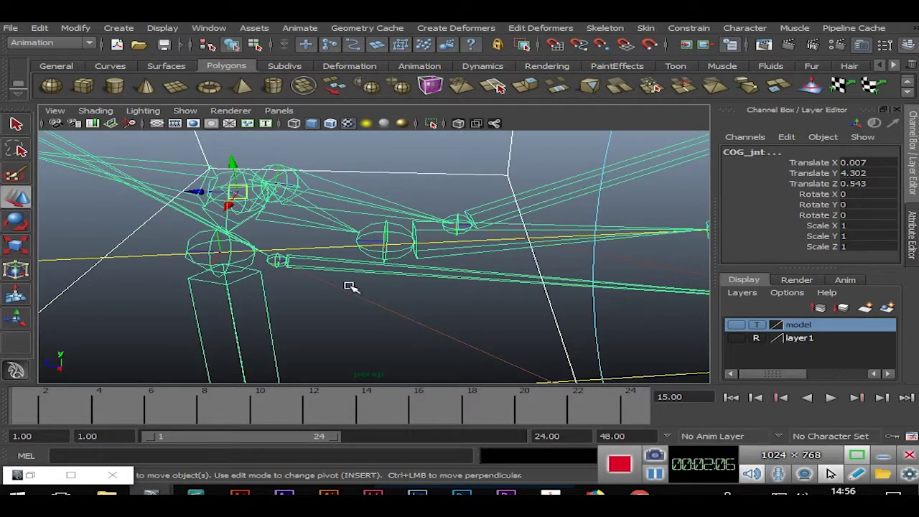
Parent-constrain COG_jnt to COG_ctrl with reset default settings and Maintain offset on
left_click_drag(366, 290, 544, 149, "alt")
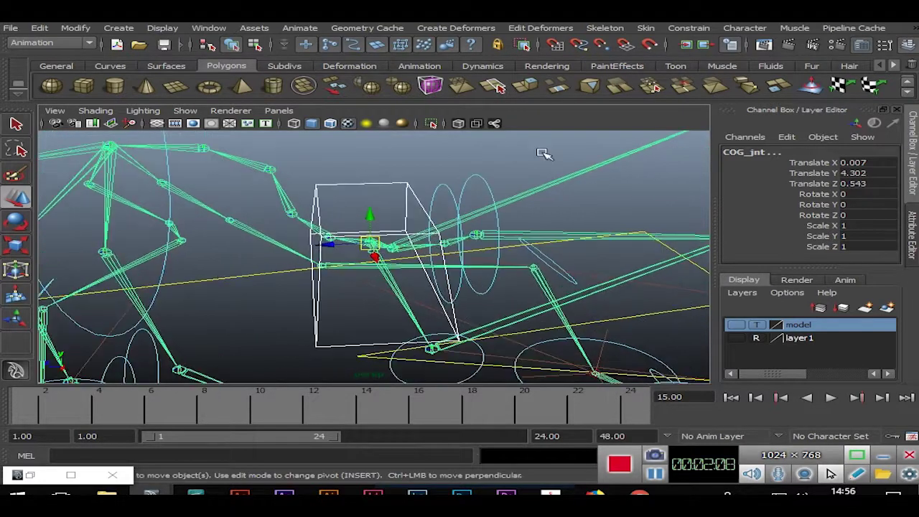
left_click(688, 27)
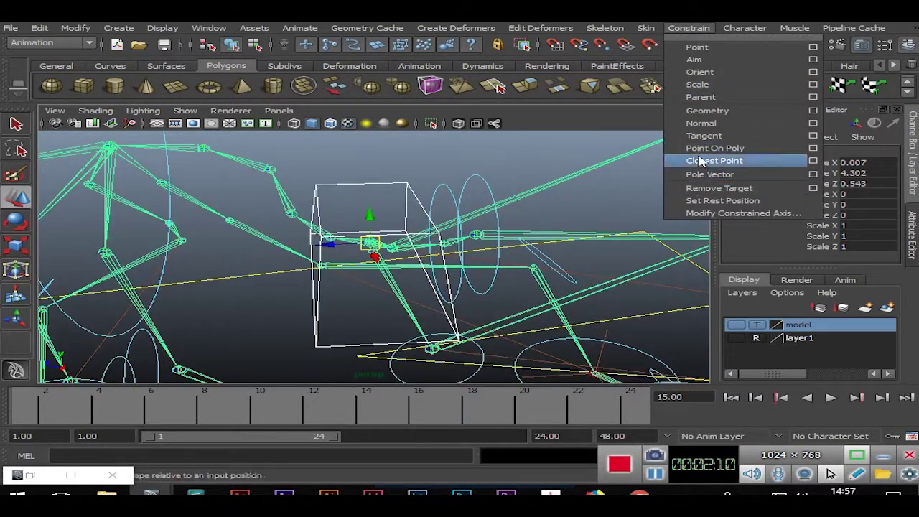
left_click(812, 97)
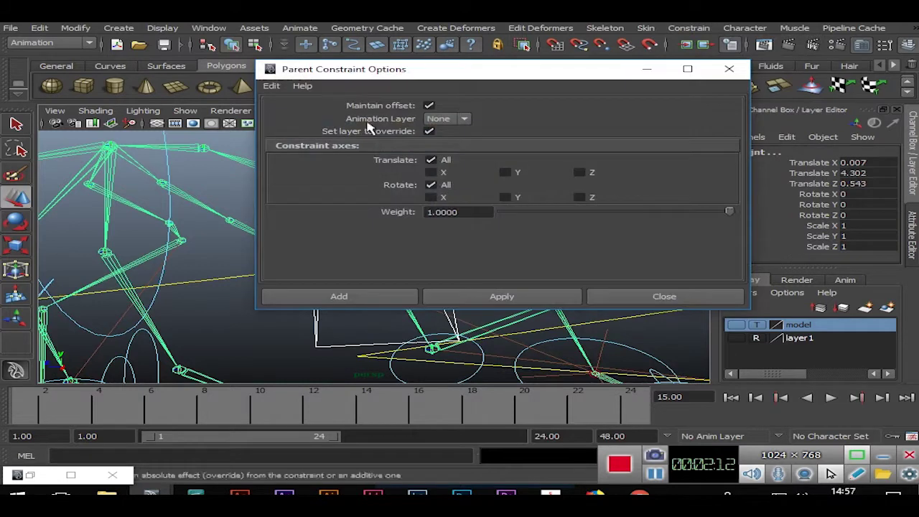
left_click(271, 85)
left_click(291, 110)
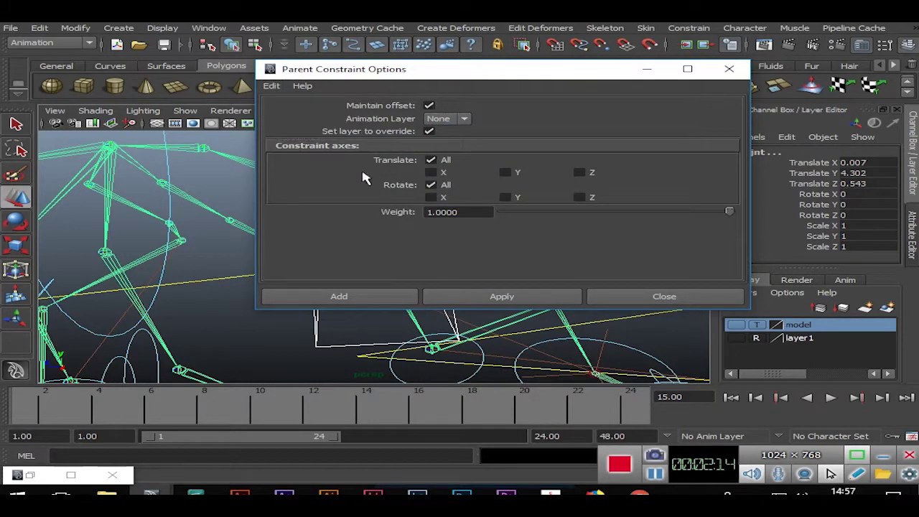
left_click(379, 300)
Frame the whole rig and select COG_ctrl to check the constraint
left_click(284, 328)
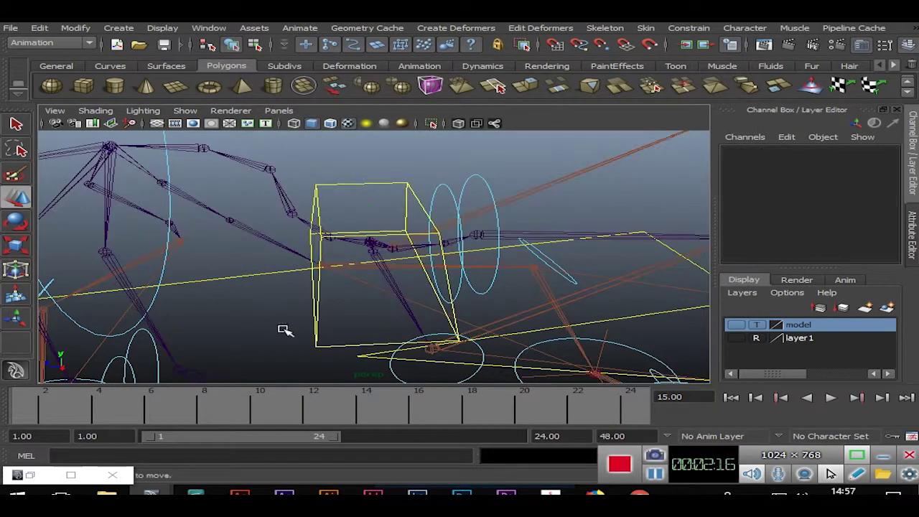
key("a")
left_click(369, 238)
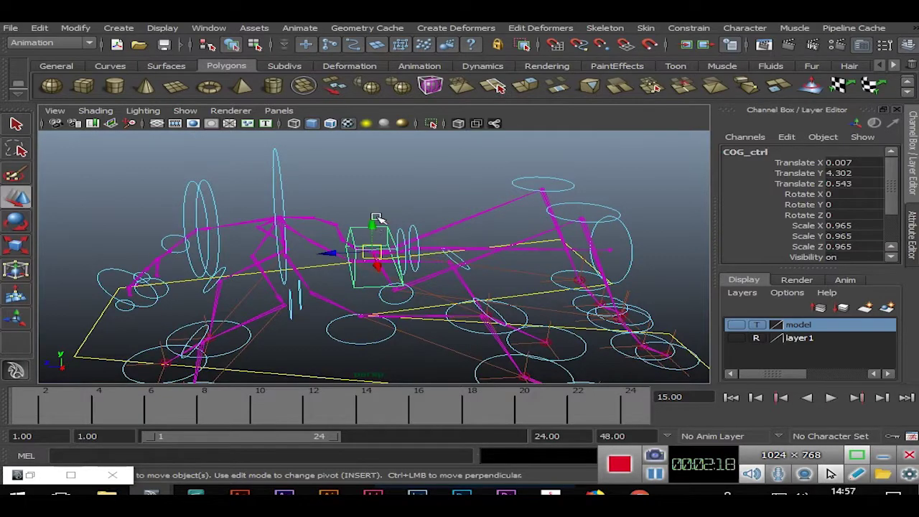
left_click(431, 220)
mouse_move(458, 272)
left_mouse_down("alt")
mouse_move(478, 264)
mouse_move(517, 291)
mouse_move(404, 299)
left_mouse_up("alt")
Point-constrain belly_2_jnt to belly_ctrl with reset settings and Maintain offset on
left_click(407, 227)
mouse_move(411, 229)
left_mouse_down("alt")
mouse_move(476, 260)
mouse_move(452, 268)
mouse_move(470, 283)
mouse_move(450, 257)
left_mouse_up("alt")
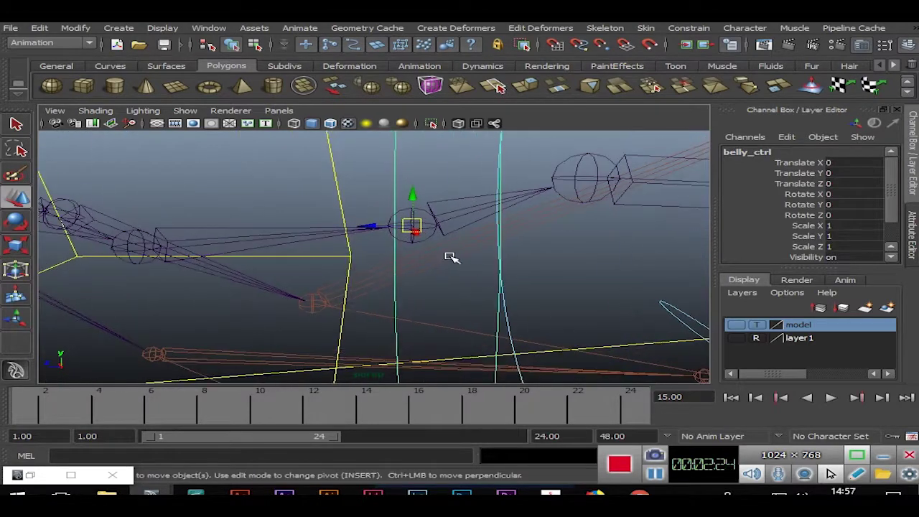
left_click(438, 237)
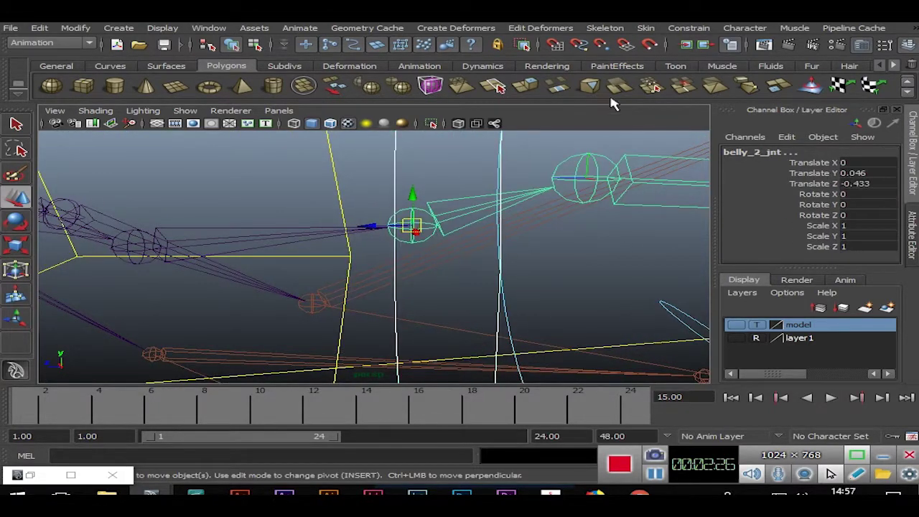
left_click(687, 28)
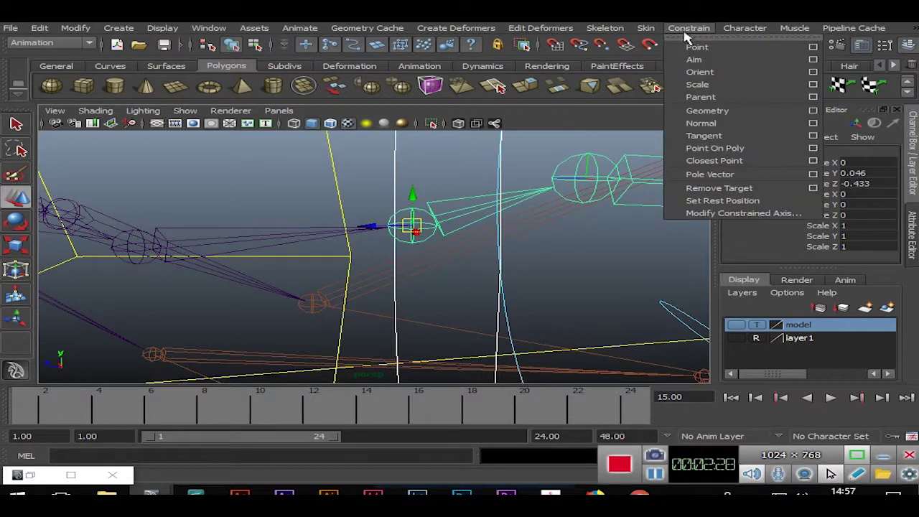
left_click(812, 47)
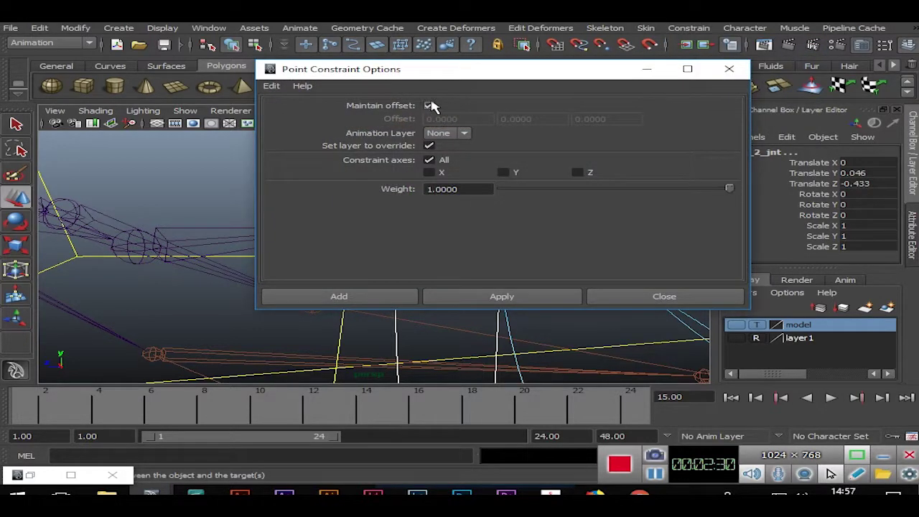
left_click(282, 90)
left_click(298, 112)
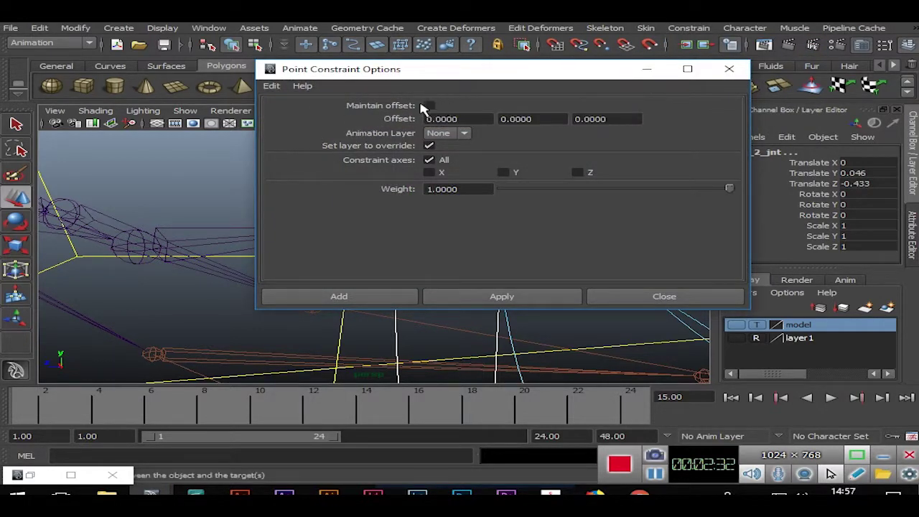
left_click(427, 105)
left_click(316, 305)
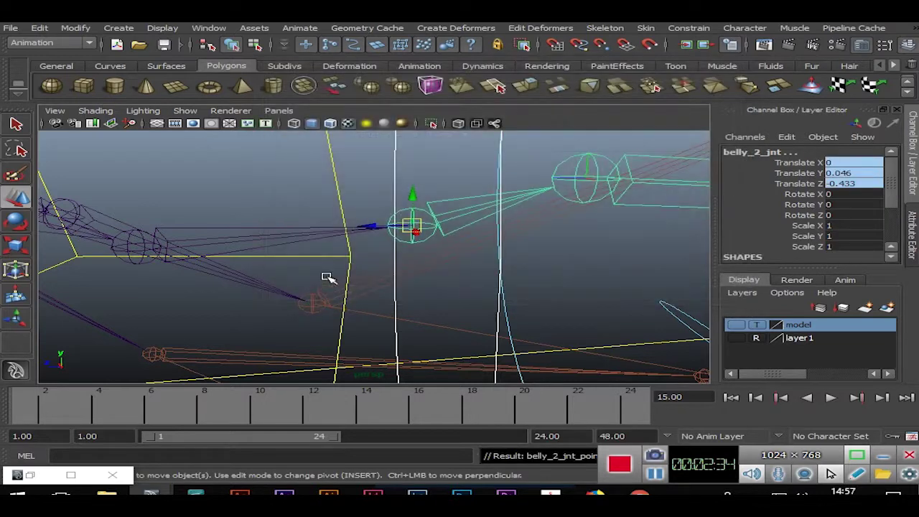
left_click(448, 171)
Point-constrain belly_3_jnt to belly_2_ctrl
mouse_move(515, 286)
left_mouse_down("alt")
mouse_move(502, 211)
mouse_move(499, 260)
left_mouse_up("alt")
left_click(459, 180)
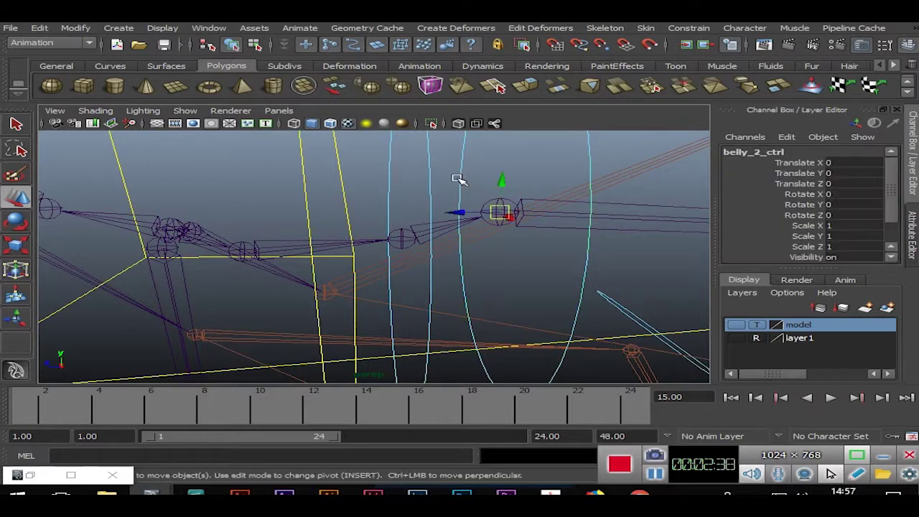
left_click(509, 199)
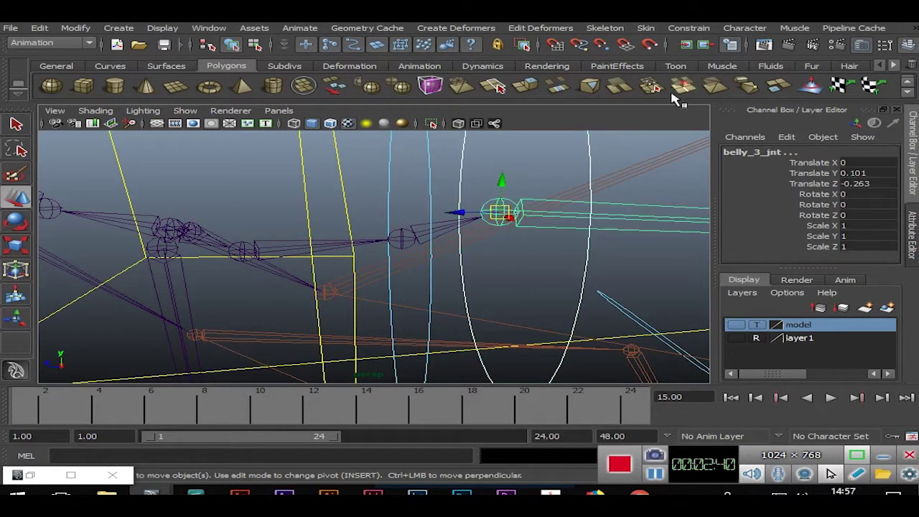
left_click(688, 29)
left_click(695, 46)
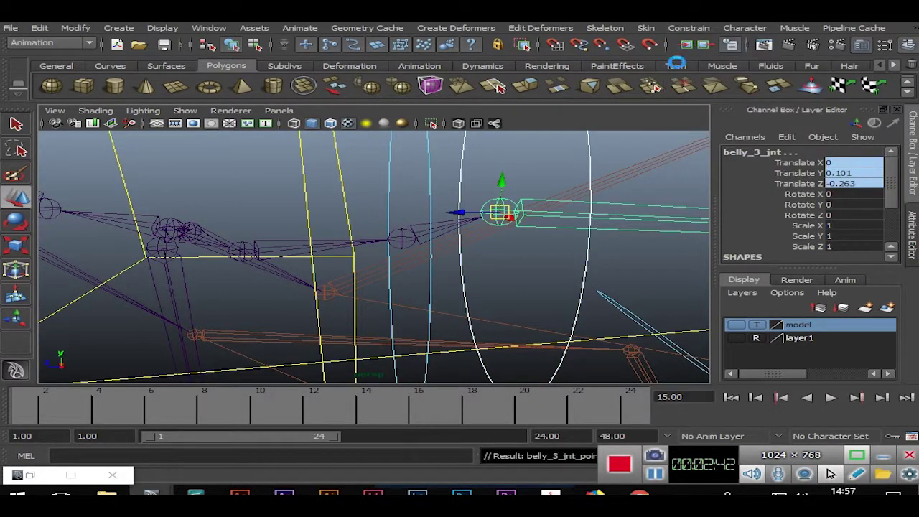
left_click(502, 151)
Orient-constrain belly_2_jnt to belly_ctrl with reset settings and Maintain offset on
left_click(427, 159)
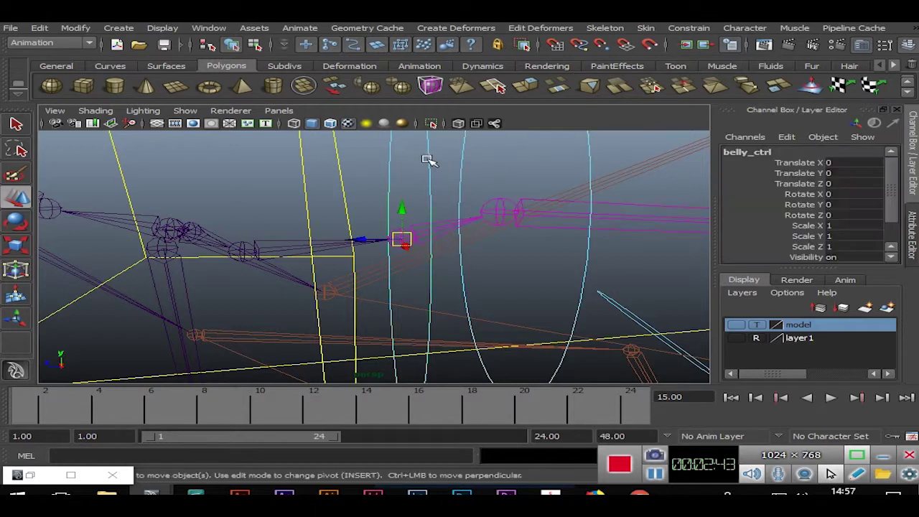
left_click(419, 225, "shift")
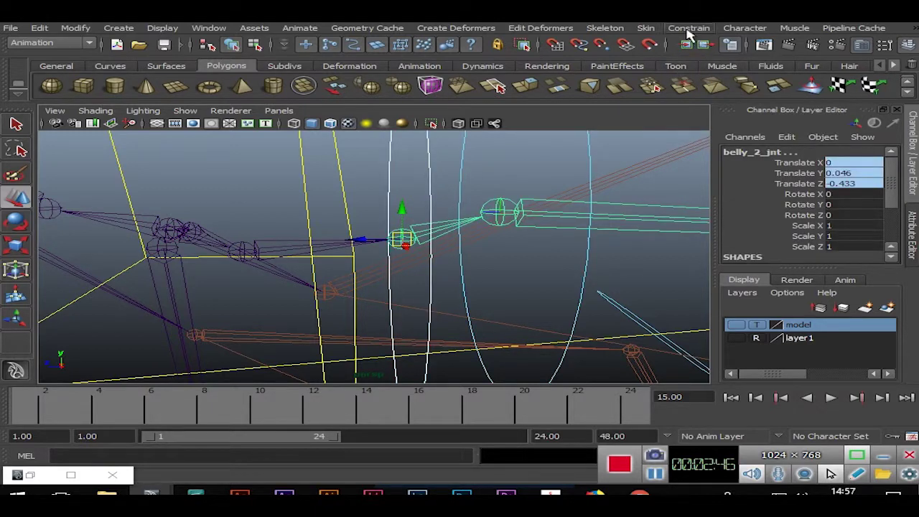
left_click(688, 29)
left_click(813, 72)
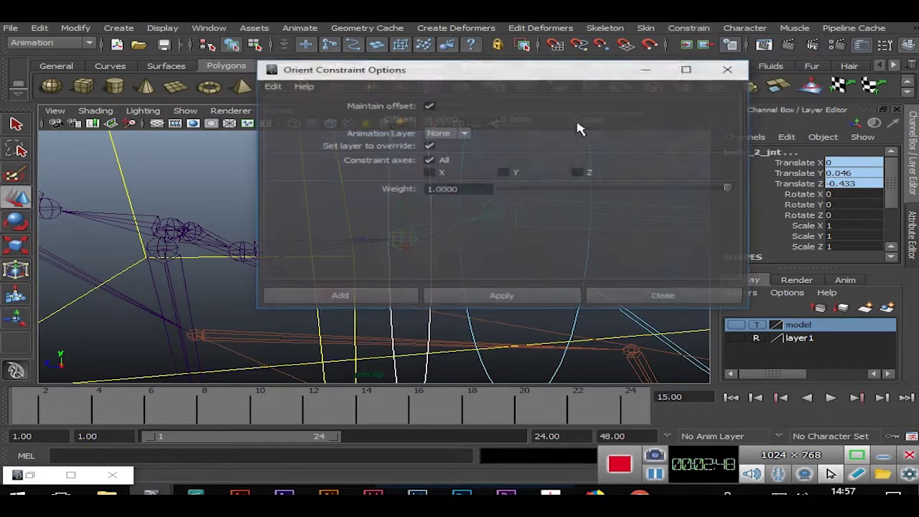
left_click(273, 87)
left_click(313, 111)
left_click(429, 107)
left_click(360, 295)
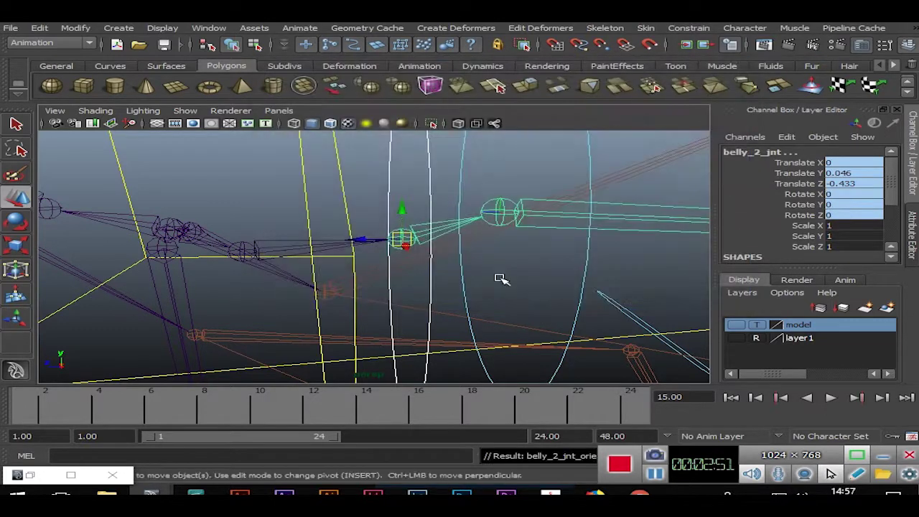
left_click(629, 268)
Orient-constrain belly_3_jnt to belly_2_ctrl
left_click(590, 149)
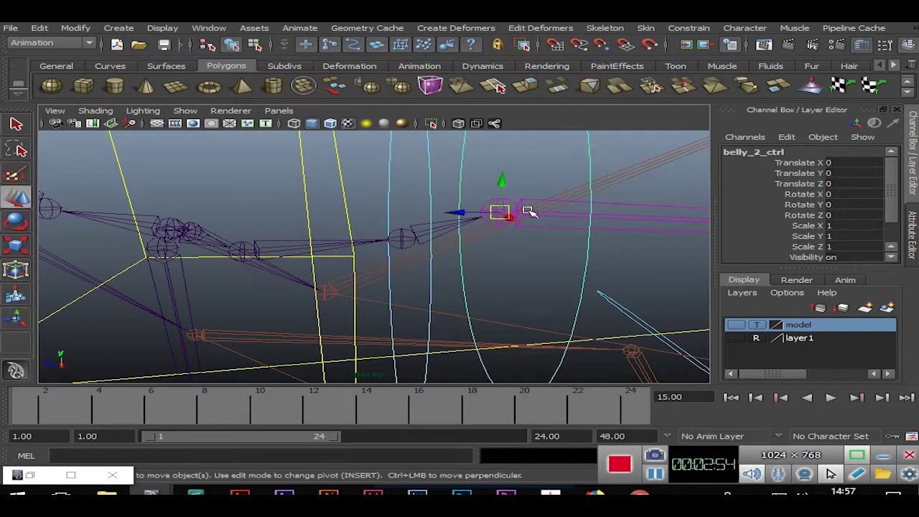
left_click(491, 200, "shift")
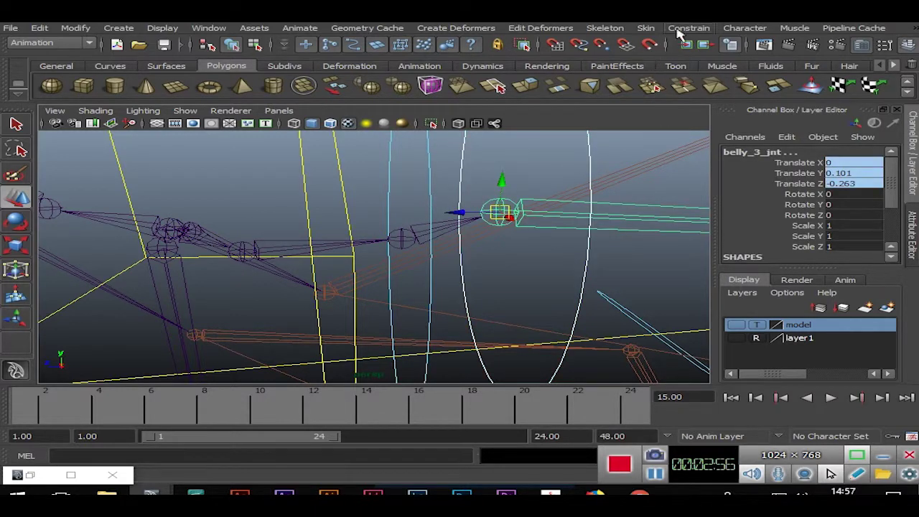
left_click(680, 29)
left_click(689, 71)
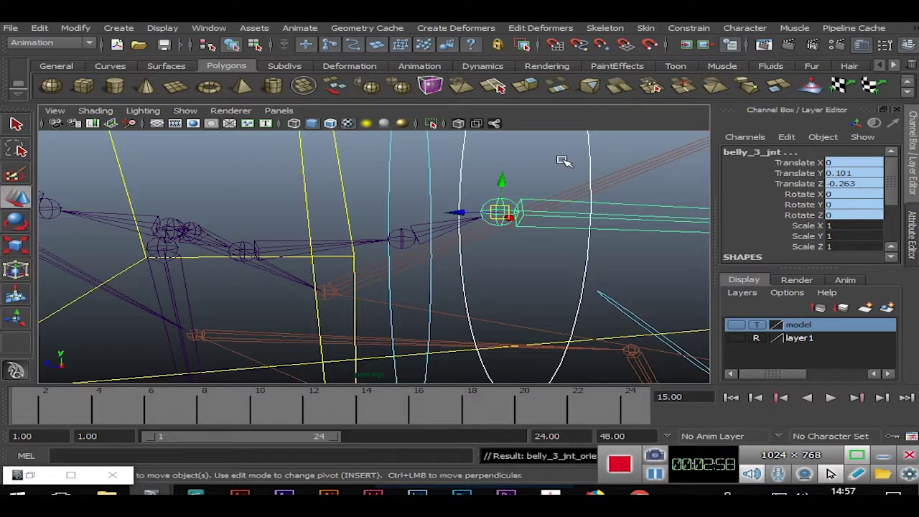
left_click(562, 160)
Frame belly_3_ctrl and select it together with belly_4_jnt
mouse_move(494, 223)
left_mouse_down("alt")
mouse_move(521, 207)
mouse_move(269, 191)
mouse_move(406, 222)
left_mouse_up("alt")
left_click(556, 233)
key("f")
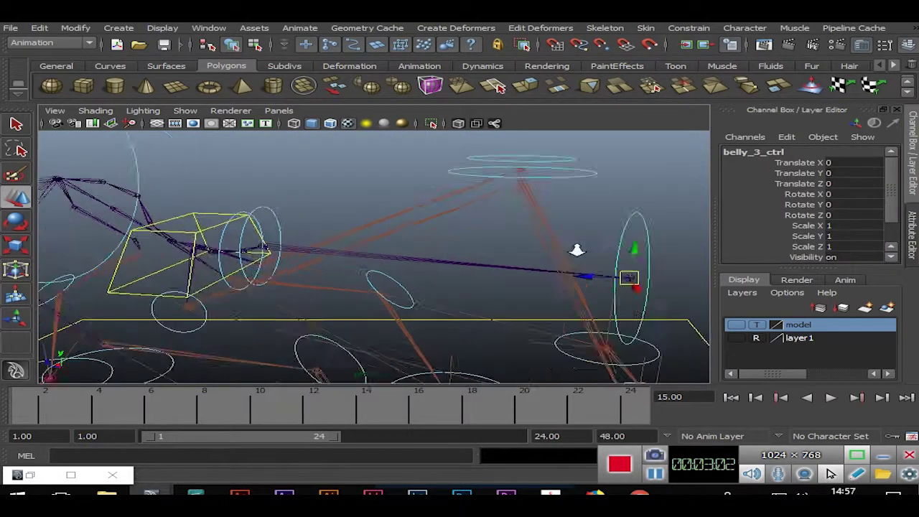
mouse_move(482, 227)
left_mouse_down("alt")
mouse_move(492, 242)
mouse_move(361, 266)
left_mouse_up("alt")
left_click(356, 255, "shift")
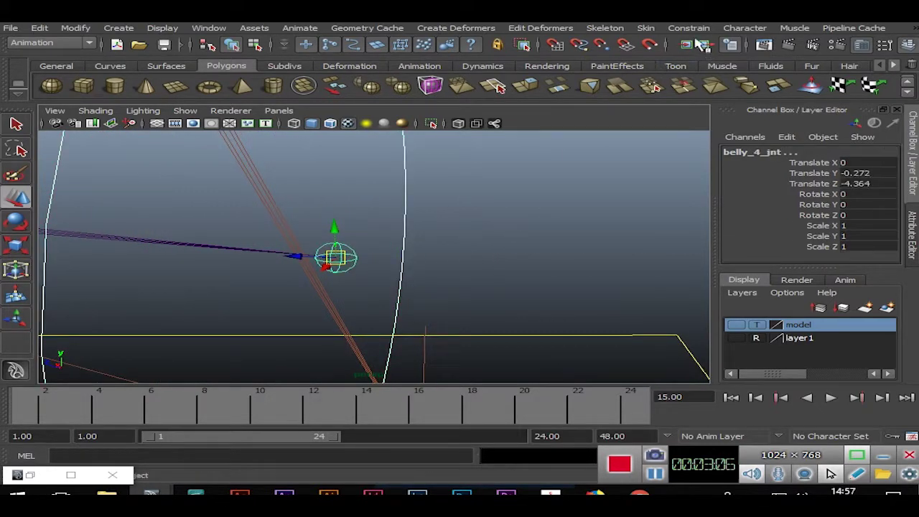
Point- and orient-constrain belly_4_jnt to belly_3_ctrl, then zoom out to the whole rig
left_click(688, 28)
left_click(690, 49)
left_click(688, 27)
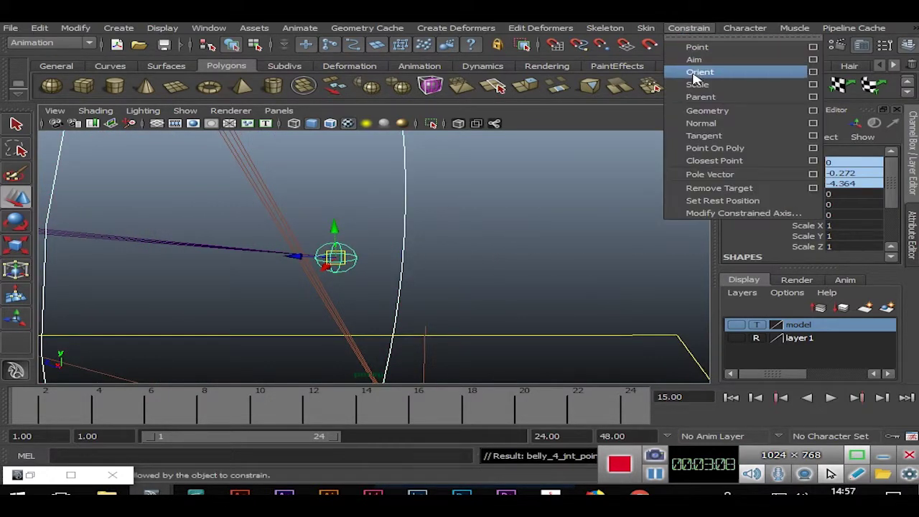
left_click(694, 74)
left_click(550, 238)
right_click_drag(619, 228, 216, 195, "alt")
mouse_move(538, 206)
left_mouse_down("alt")
mouse_move(428, 211)
mouse_move(511, 233)
mouse_move(349, 156)
mouse_move(415, 213)
mouse_move(372, 180)
mouse_move(383, 182)
mouse_move(257, 185)
mouse_move(340, 203)
mouse_move(432, 252)
mouse_move(425, 235)
left_mouse_up("alt")
Make the left hind knee control a pole vector for ikHandle5
left_click(335, 194)
mouse_move(335, 194)
left_mouse_down("alt")
mouse_move(452, 155)
mouse_move(498, 236)
mouse_move(445, 249)
mouse_move(454, 218)
mouse_move(447, 266)
mouse_move(415, 261)
left_mouse_up("alt")
left_click(391, 257)
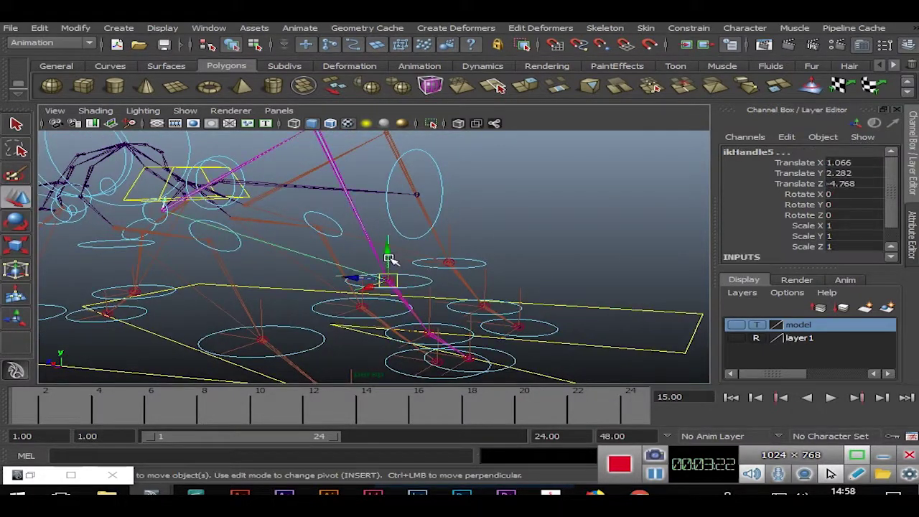
left_click_drag(550, 244, 467, 266, "alt")
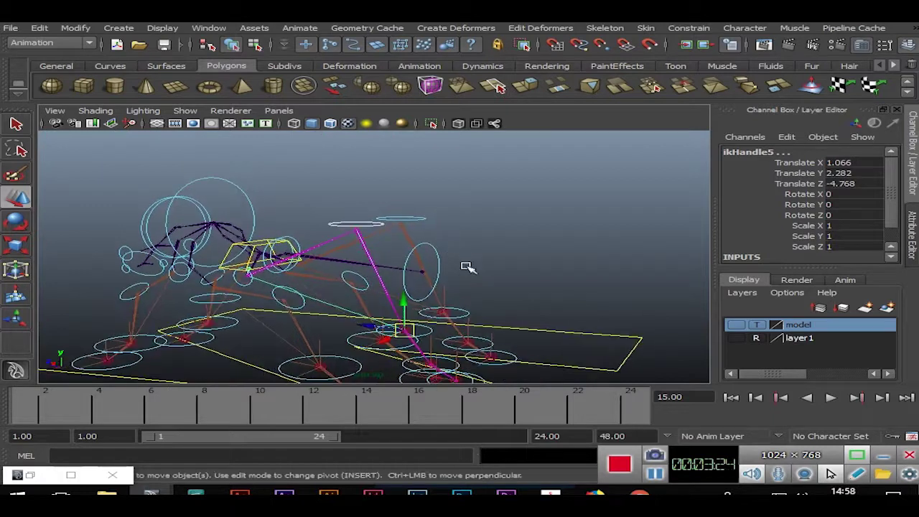
left_click(707, 30)
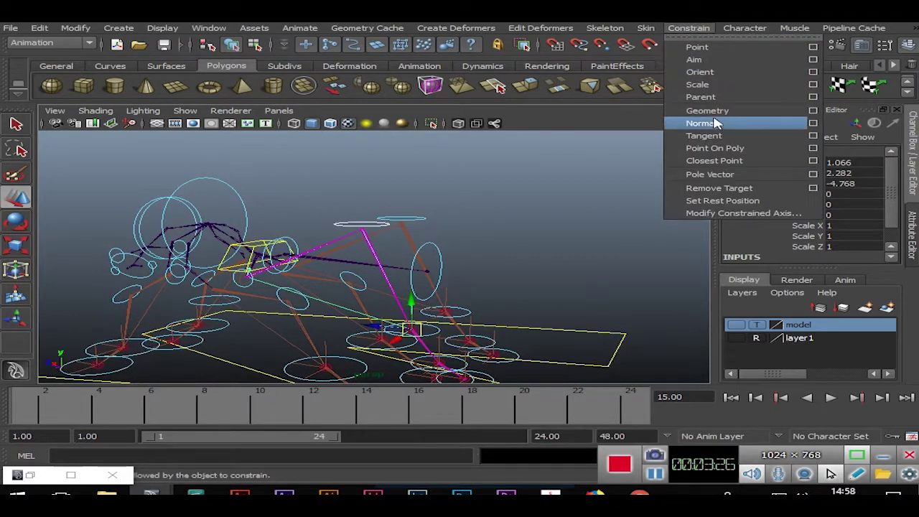
left_click(700, 174)
left_click(589, 218)
Make rt_hind_knee_ctrl a pole vector for ikHandle8
mouse_move(566, 223)
left_mouse_down("alt")
mouse_move(466, 281)
mouse_move(428, 232)
mouse_move(434, 154)
left_mouse_up("alt")
left_click(422, 213)
left_click(449, 287, "shift")
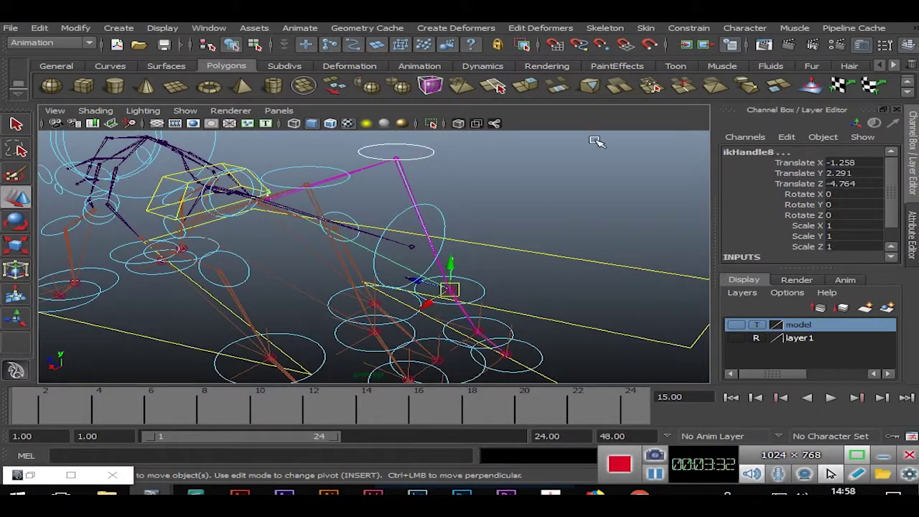
left_click(688, 28)
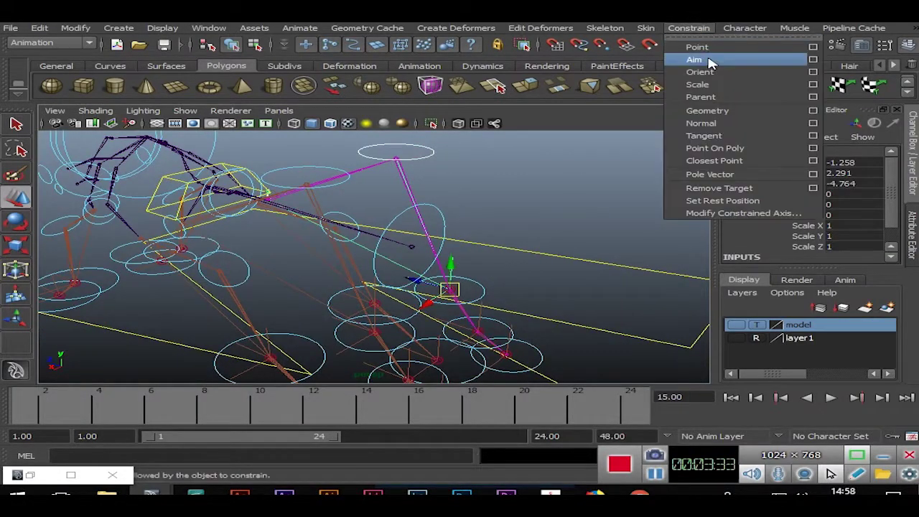
left_click(708, 174)
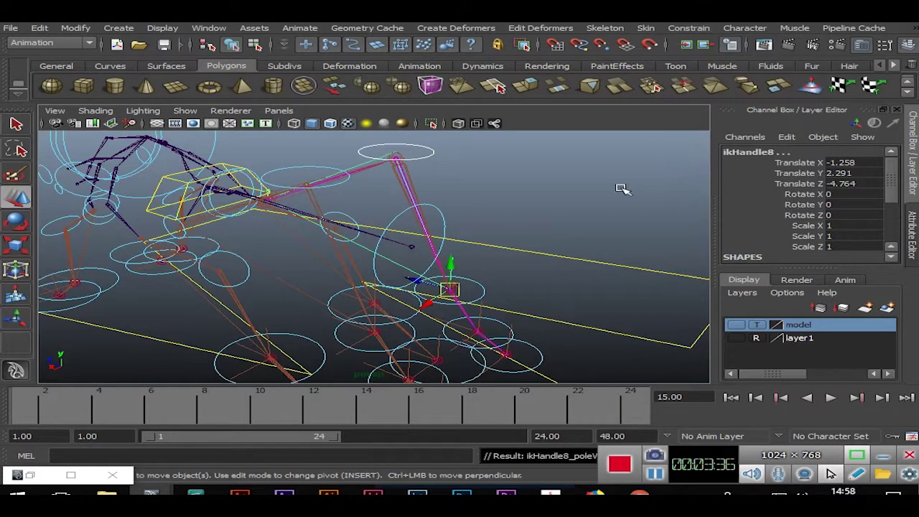
left_click(583, 192)
mouse_move(583, 192)
left_mouse_down("alt")
mouse_move(499, 231)
mouse_move(569, 246)
left_mouse_up("alt")
left_click(400, 196)
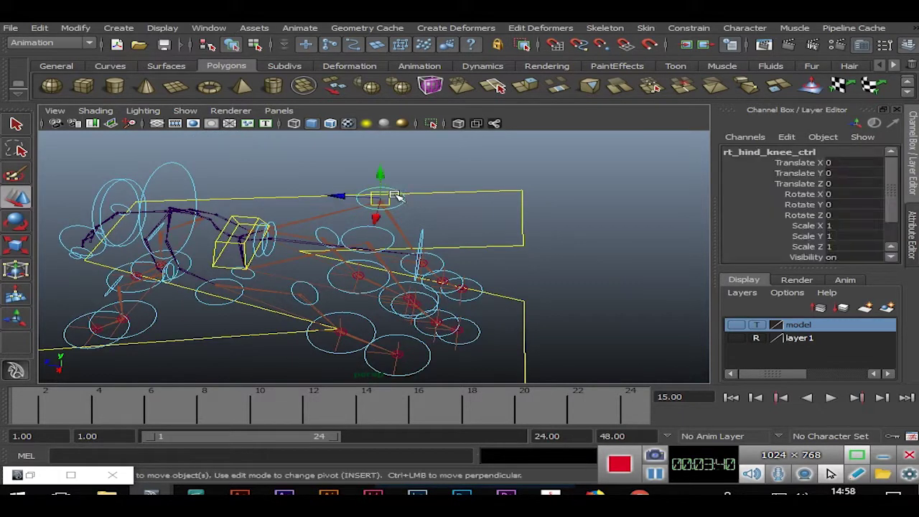
middle_click_drag(375, 219, 366, 239)
left_click_drag(377, 192, 365, 247)
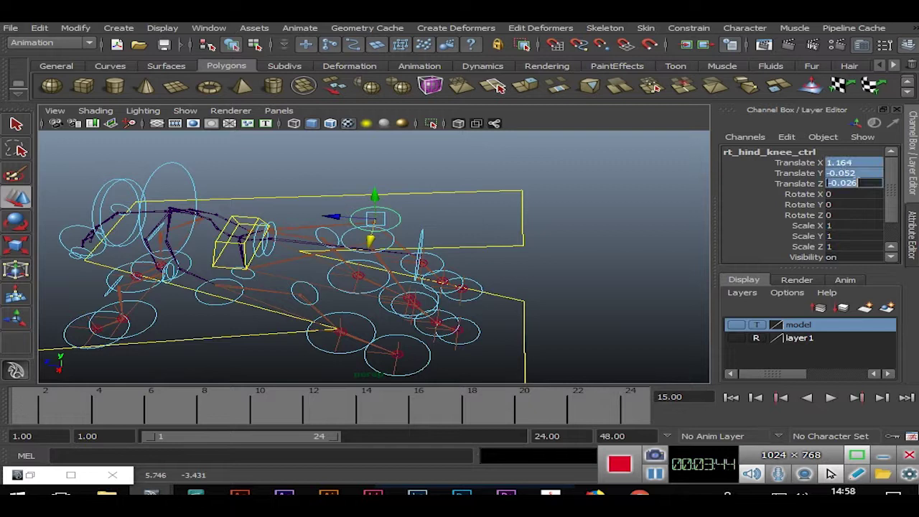
type("0")
key("Return")
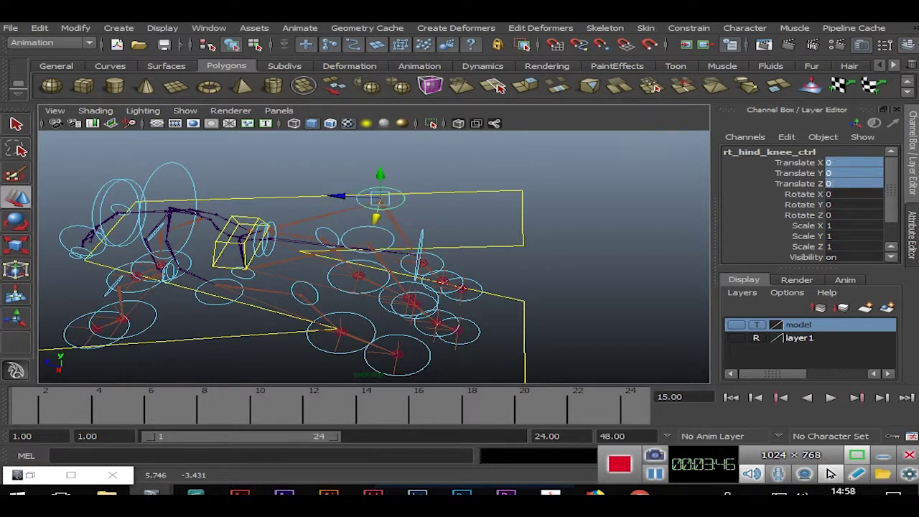
left_click(562, 179)
mouse_move(601, 239)
left_mouse_down("alt")
mouse_move(615, 199)
mouse_move(677, 189)
mouse_move(550, 236)
mouse_move(551, 206)
mouse_move(548, 257)
mouse_move(565, 266)
mouse_move(520, 220)
mouse_move(550, 254)
mouse_move(449, 260)
left_mouse_up("alt")
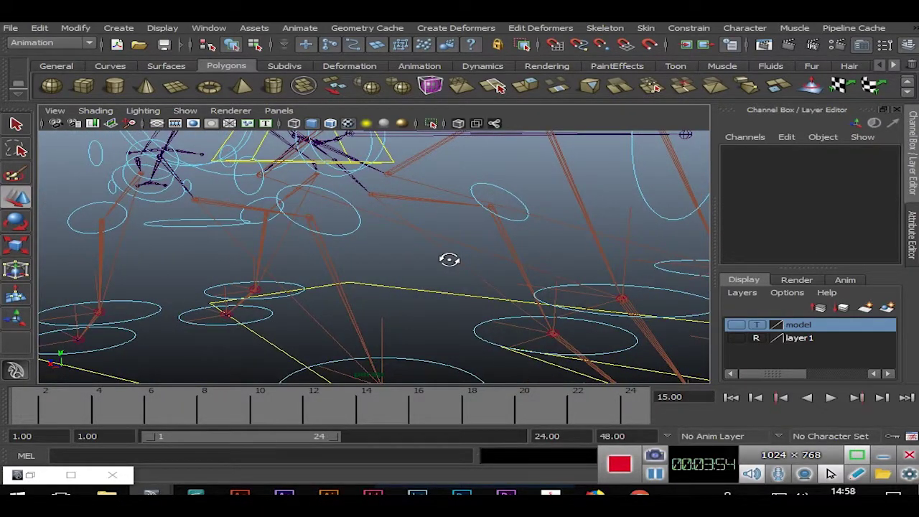
left_click(354, 233)
mouse_move(354, 233)
left_mouse_down("alt")
mouse_move(455, 238)
mouse_move(424, 225)
mouse_move(471, 264)
left_mouse_up("alt")
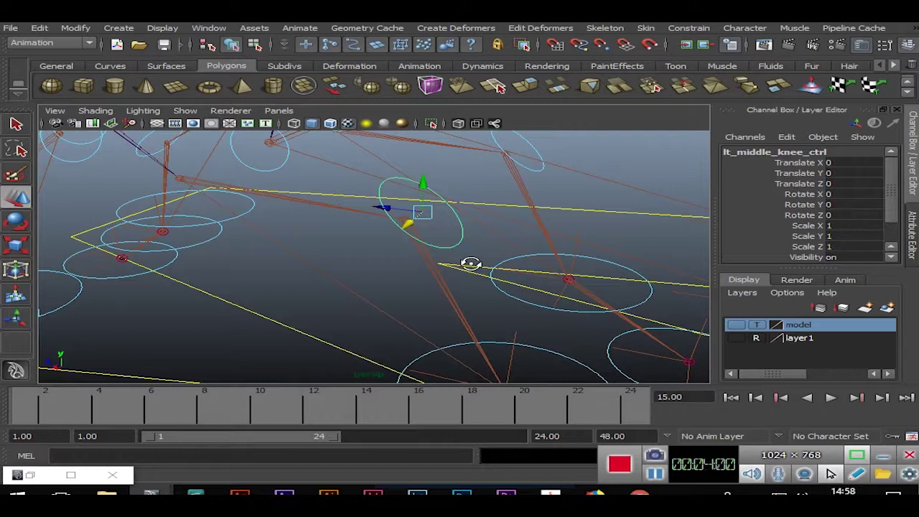
scroll(493, 208, "down", 2)
scroll(496, 249, "down", 2)
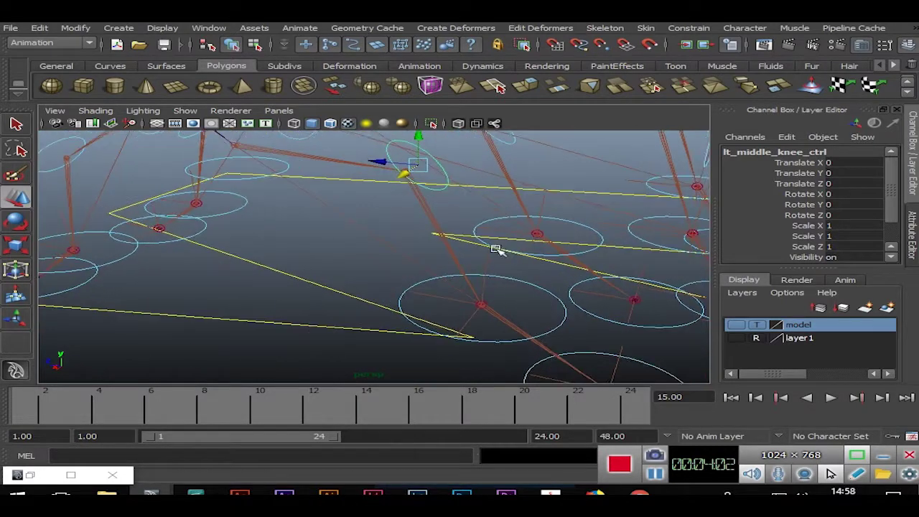
Make the left middle knee control a pole vector for ikHandle17, then test-move and undo
left_click(487, 265)
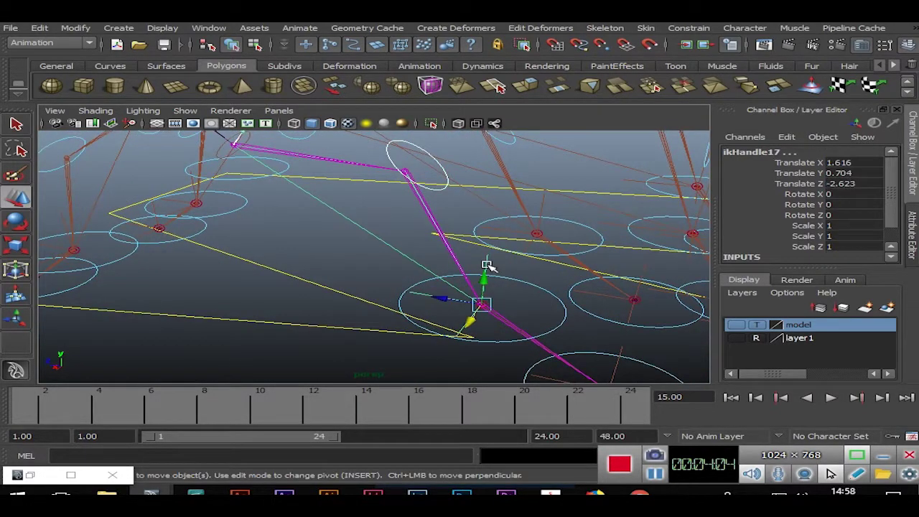
left_click(688, 27)
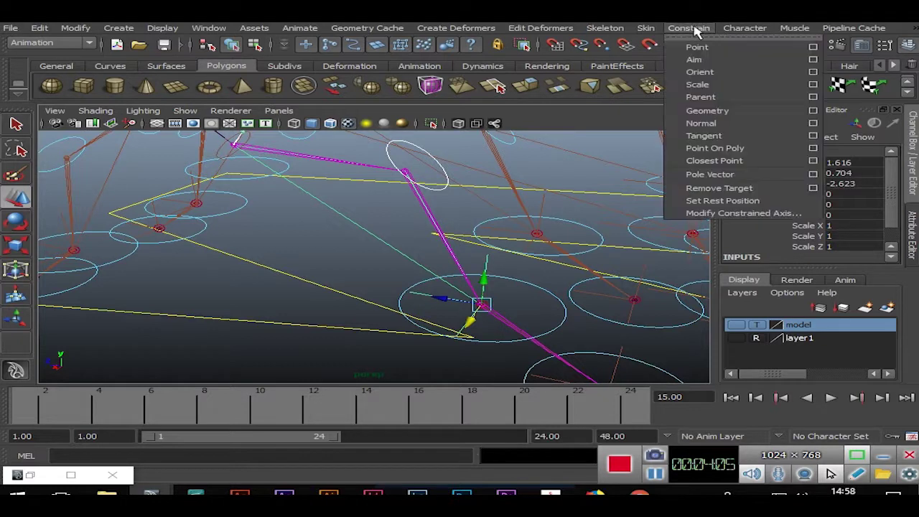
left_click(700, 174)
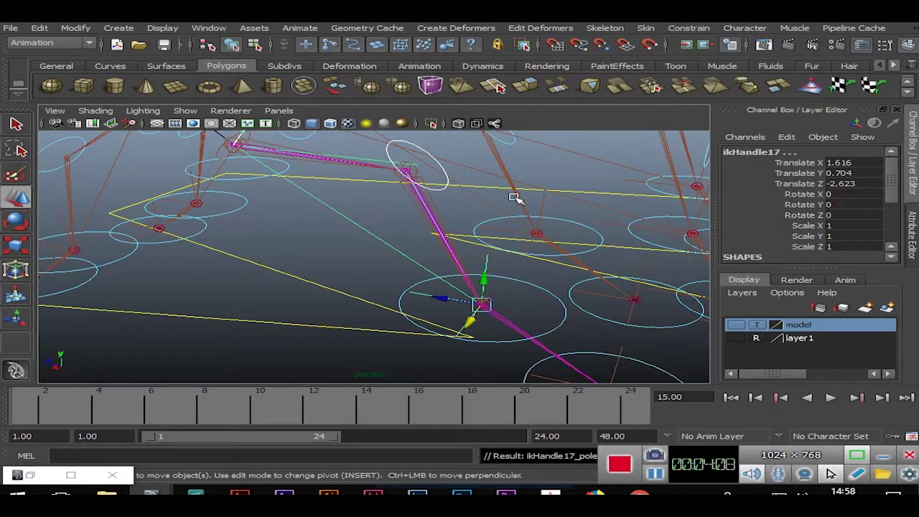
left_click(313, 249)
left_click(443, 191)
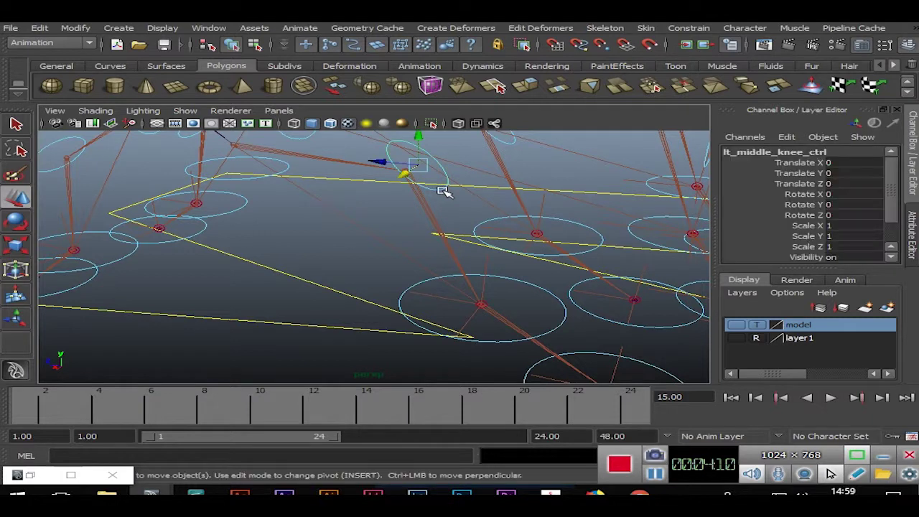
left_click_drag(406, 176, 391, 180)
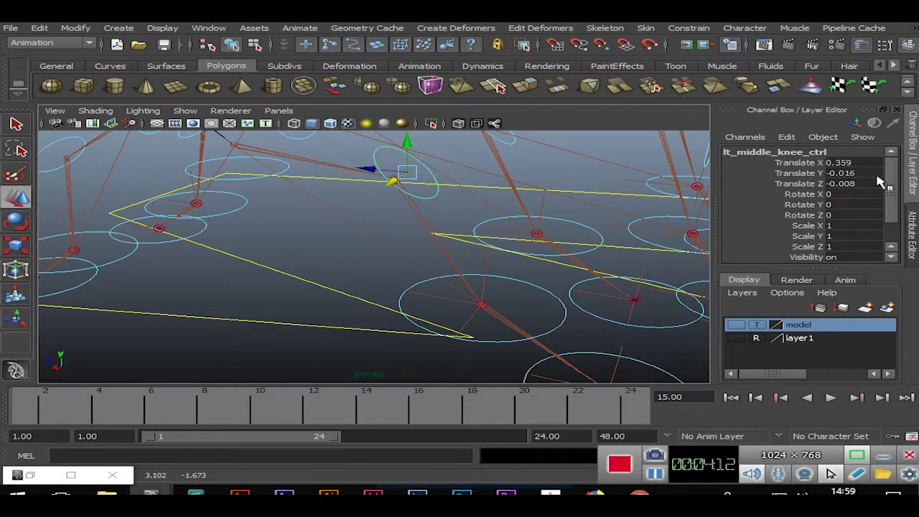
key("ctrl+z")
Make rt_middle_knee_ctrl a pole vector for ikHandle19
mouse_move(537, 242)
left_mouse_down("alt")
mouse_move(318, 273)
mouse_move(469, 273)
mouse_move(289, 265)
mouse_move(407, 193)
mouse_move(502, 230)
mouse_move(332, 264)
left_mouse_up("alt")
left_click(320, 258, "shift")
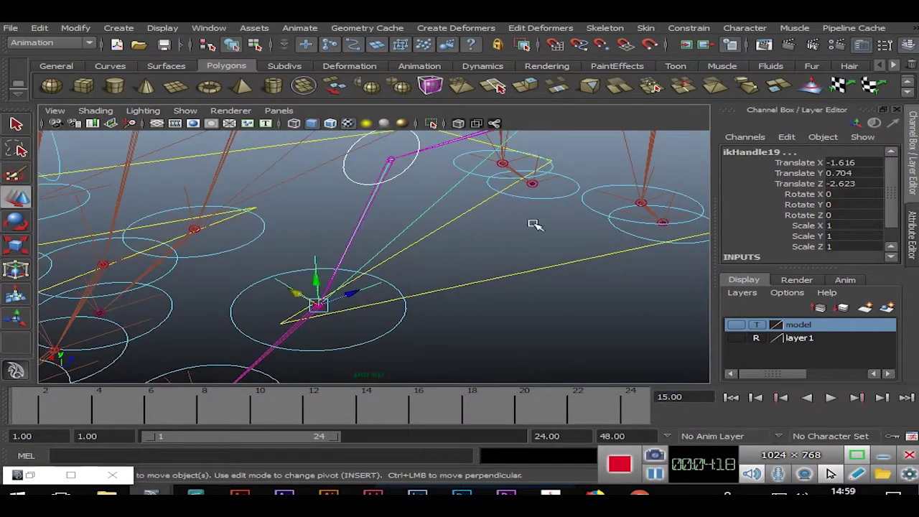
left_click(689, 27)
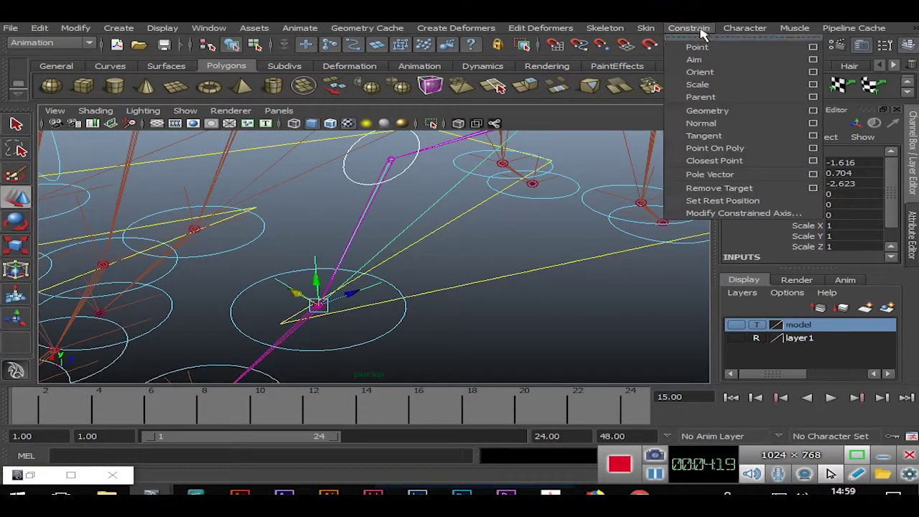
left_click(691, 176)
left_click(547, 242)
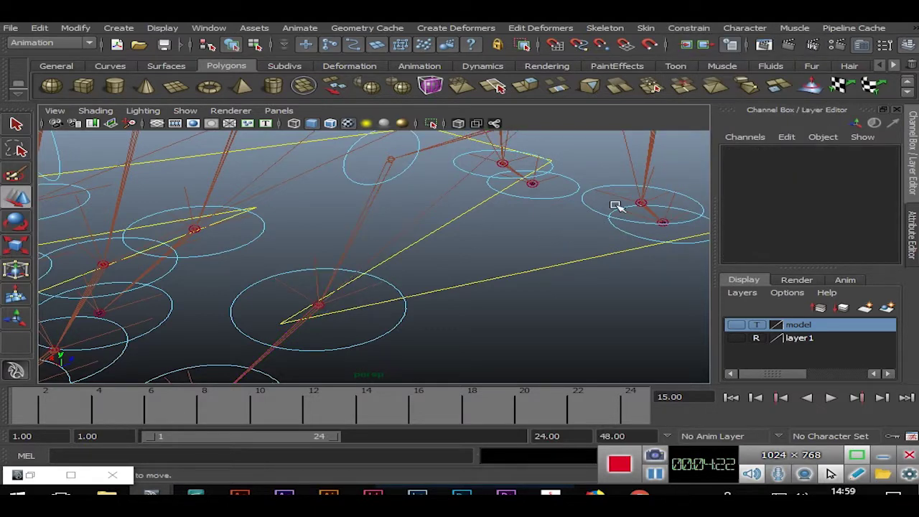
Frame the rig and select chest_ctrl with the Move tool active
key("a")
mouse_move(469, 261)
left_mouse_down("alt")
mouse_move(311, 268)
mouse_move(462, 314)
left_mouse_up("alt")
right_click_drag(462, 314, 475, 293, "alt")
left_click_drag(476, 293, 468, 280, "alt")
left_click(449, 154)
key("w")
mouse_move(449, 154)
left_mouse_down("alt")
mouse_move(585, 236)
mouse_move(572, 269)
mouse_move(529, 232)
mouse_move(541, 207)
mouse_move(404, 224)
left_mouse_up("alt")
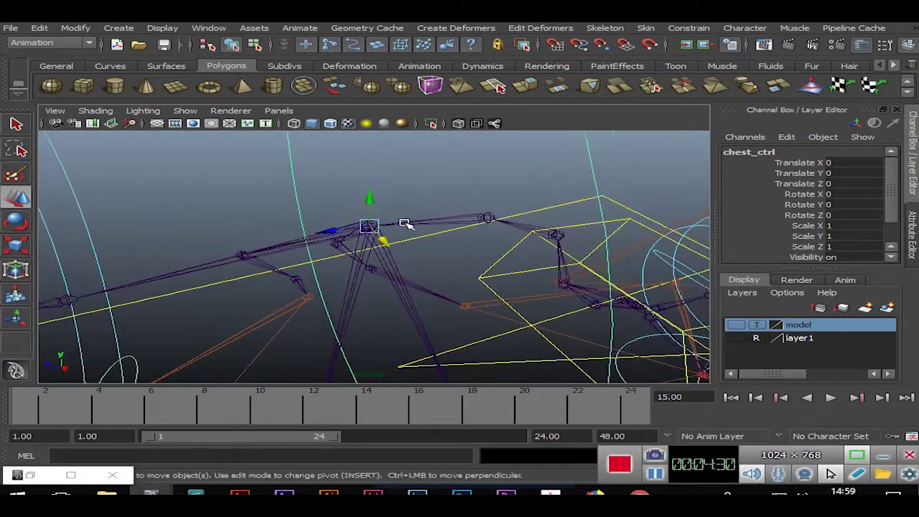
Add chest_jnt to the chest_ctrl selection and isolate them in the viewport
right_click_drag(408, 222, 491, 231, "alt")
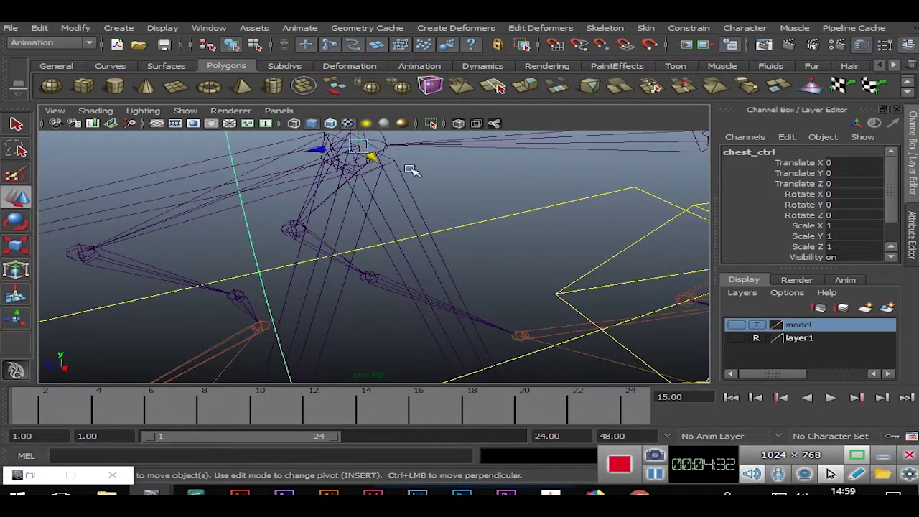
left_click(387, 148)
right_click_drag(638, 199, 479, 203, "alt")
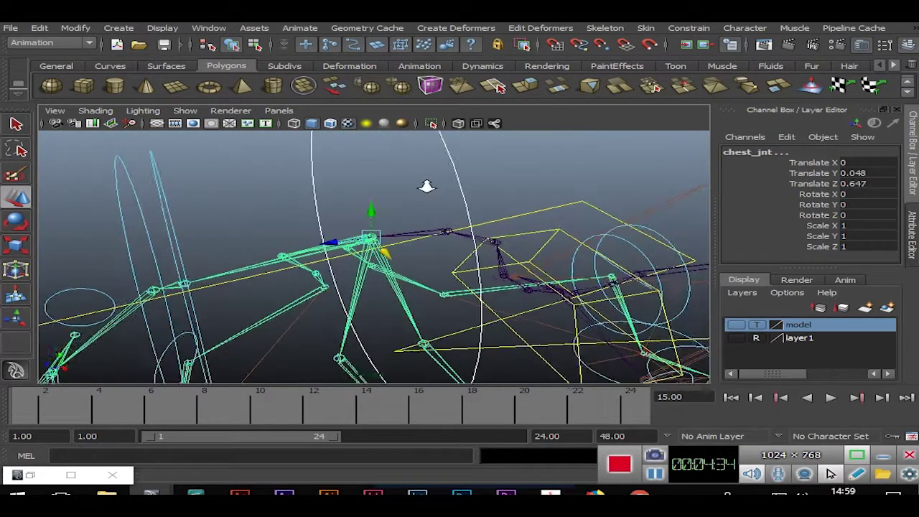
right_click_drag(588, 171, 479, 168, "alt")
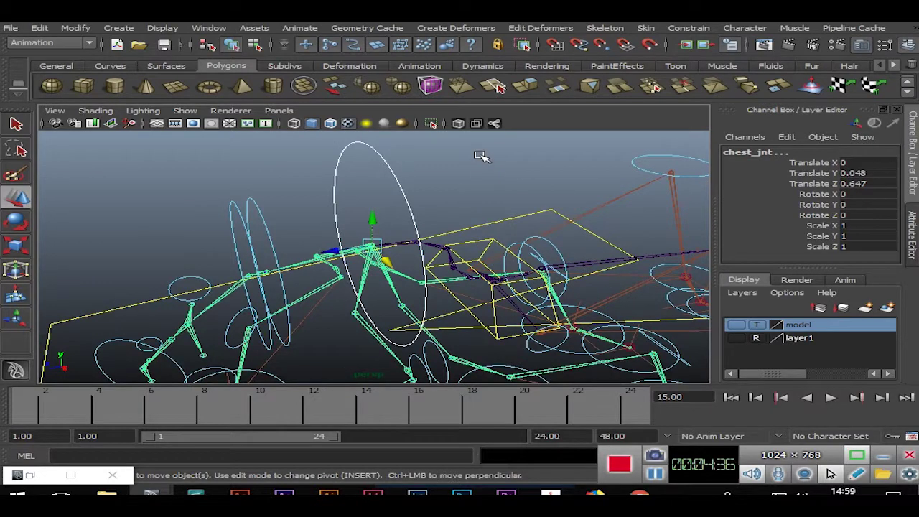
left_click(432, 124)
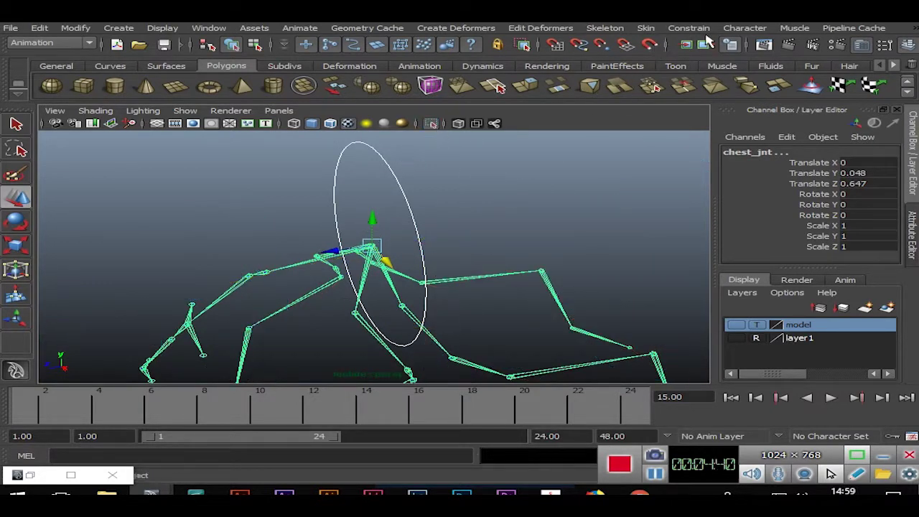
Point- and orient-constrain chest_jnt to chest_ctrl, then show the full rig again
left_click(693, 28)
left_click(696, 47)
left_click(689, 29)
left_click(699, 71)
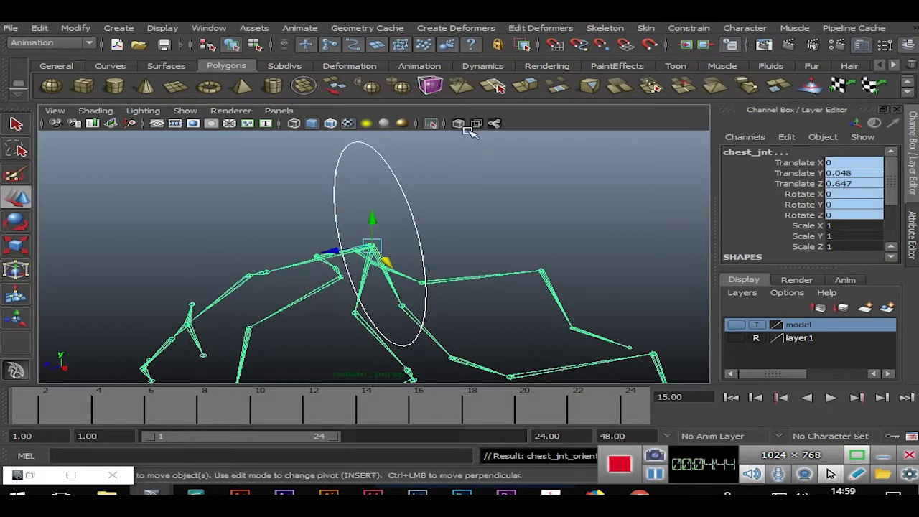
left_click(431, 124)
left_click(447, 159)
left_click(259, 210)
Select neck_ctrl with neck_2_jnt and isolate them in the viewport
left_click_drag(456, 215, 466, 225, "alt")
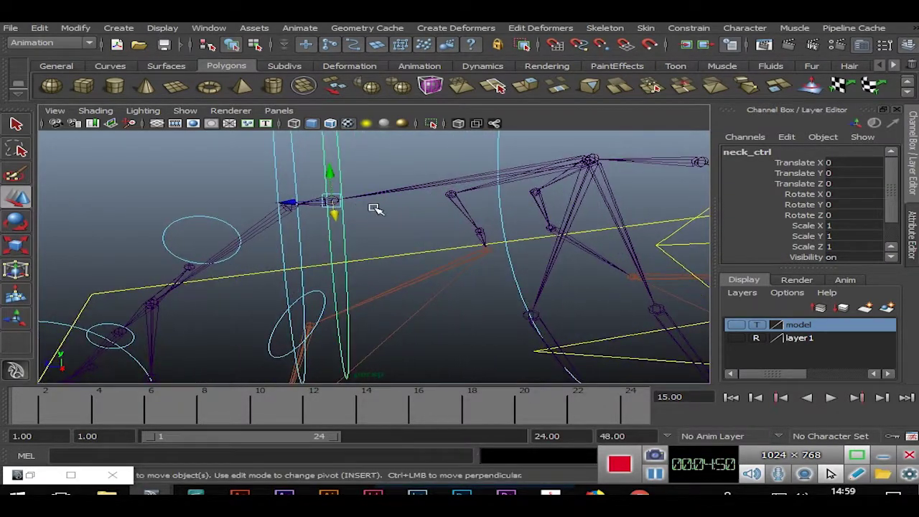
left_click_drag(361, 185, 424, 201, "alt")
right_click_drag(424, 201, 483, 212, "alt")
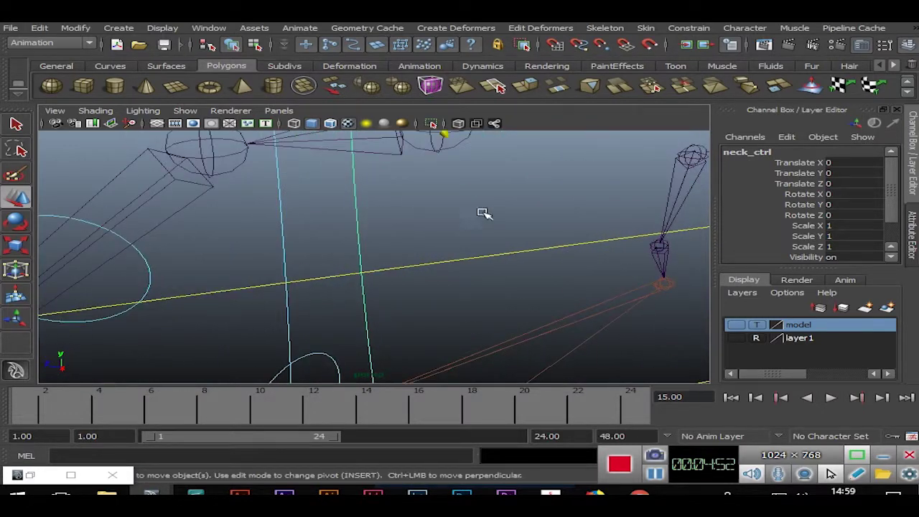
left_click(441, 152)
right_click_drag(567, 192, 493, 161, "alt")
left_click(431, 124)
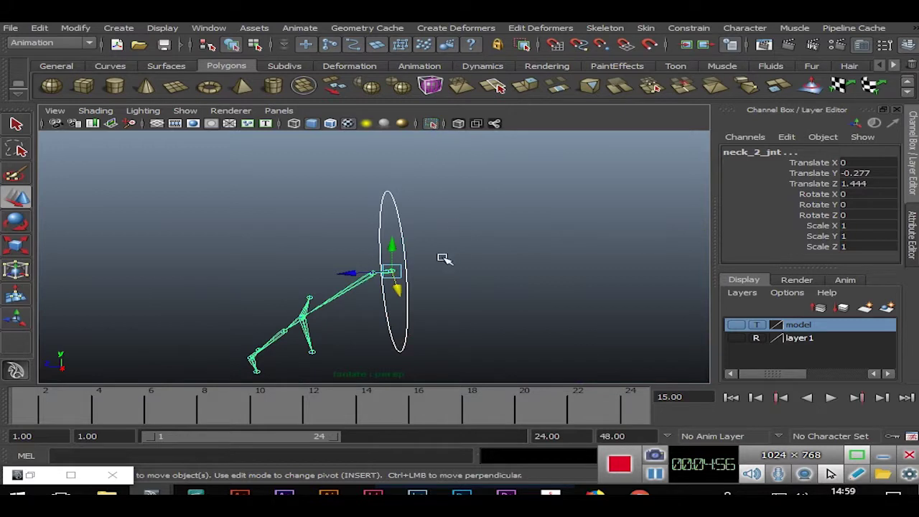
Point- and orient-constrain neck_2_jnt to neck_ctrl, then show the full rig
left_click(688, 29)
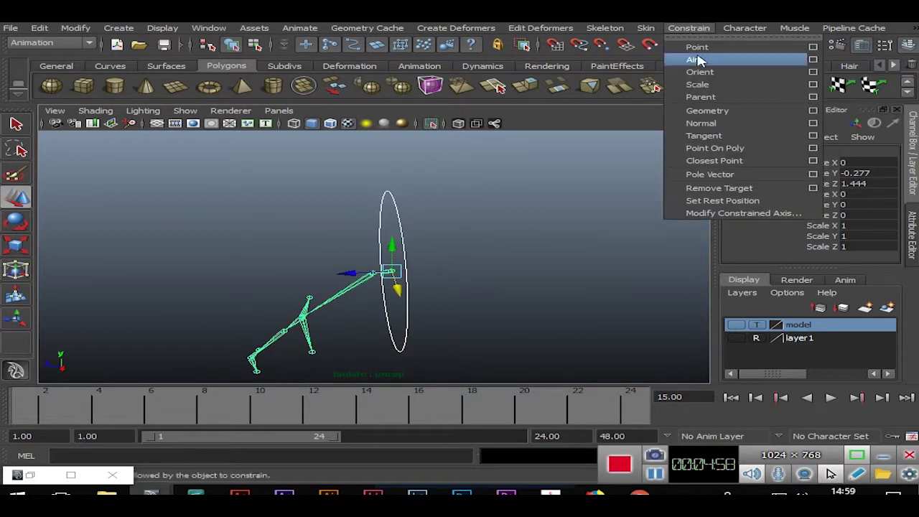
left_click(693, 46)
left_click(688, 29)
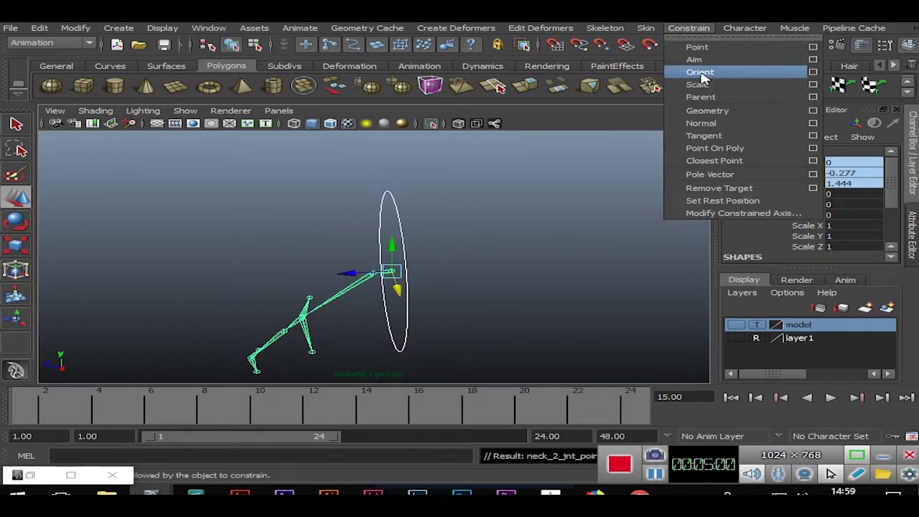
left_click(554, 215)
left_click(547, 211)
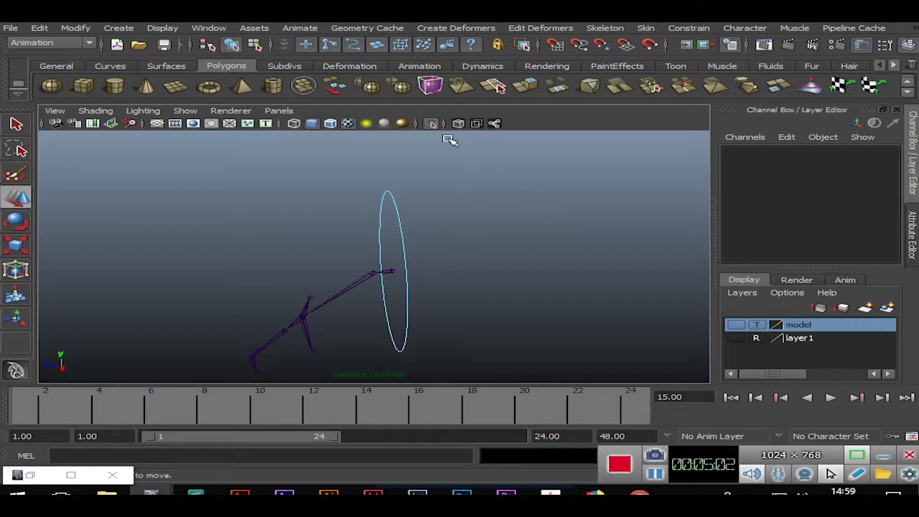
left_click(428, 124)
Select neck_2_ctrl with neck_jnt and isolate them in the viewport
left_click(384, 190)
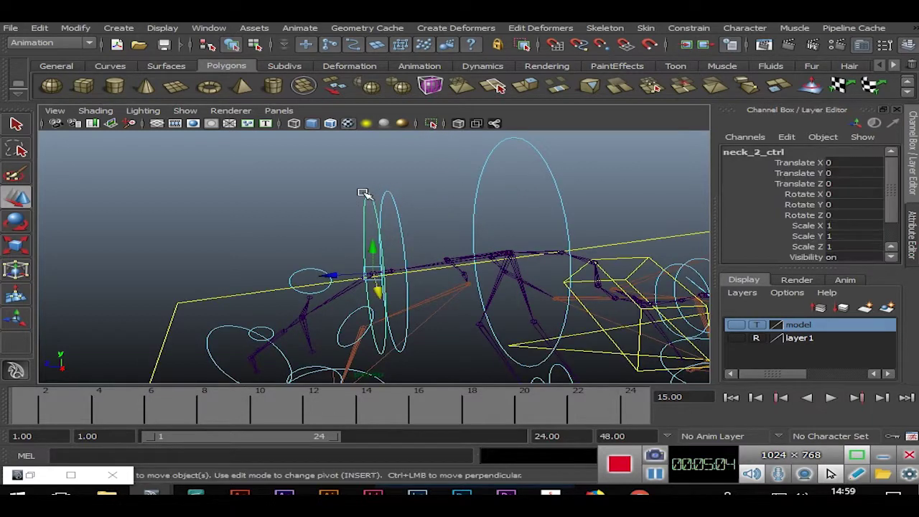
scroll(447, 189, "up", 5)
scroll(513, 246, "up", 3)
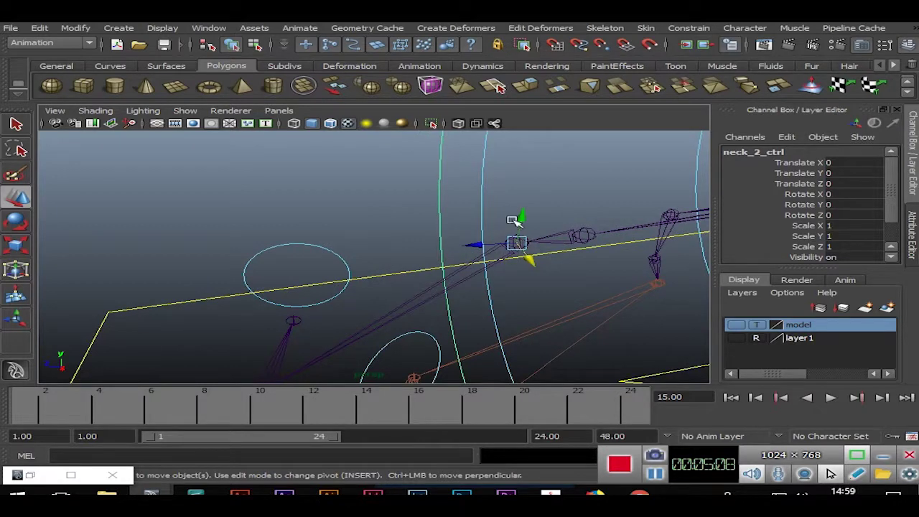
scroll(513, 220, "up", 3)
middle_click_drag(580, 249, 537, 254, "alt")
left_click(462, 232)
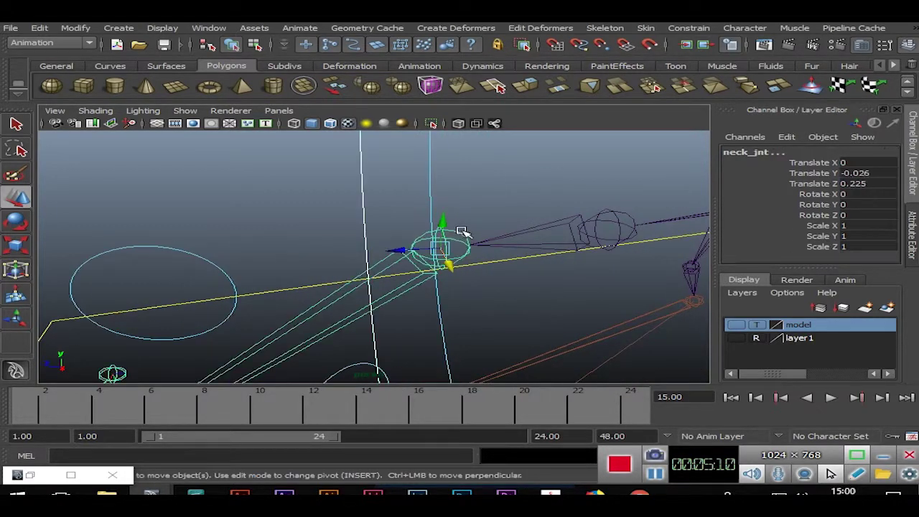
mouse_move(589, 192)
left_mouse_down("alt")
mouse_move(400, 184)
mouse_move(454, 142)
left_mouse_up("alt")
left_click(431, 124)
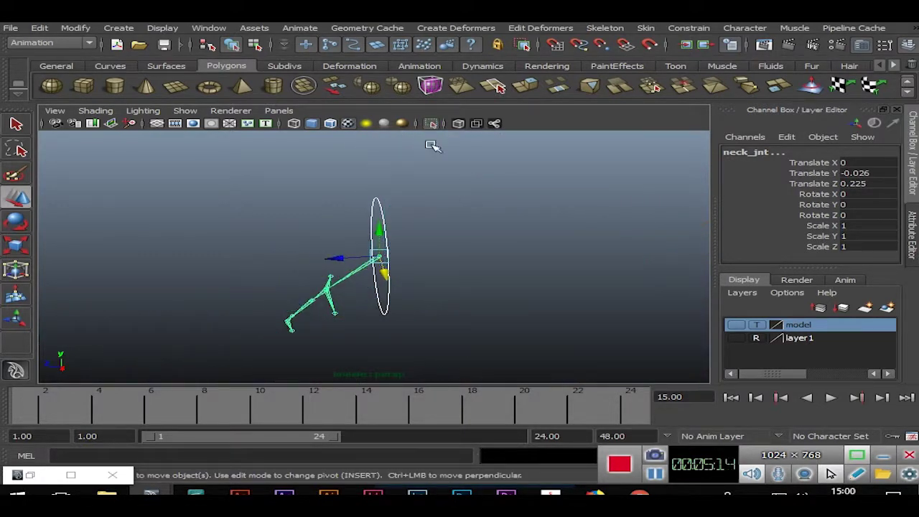
Point- and orient-constrain neck_jnt to neck_2_ctrl, then show the full rig
left_click(689, 27)
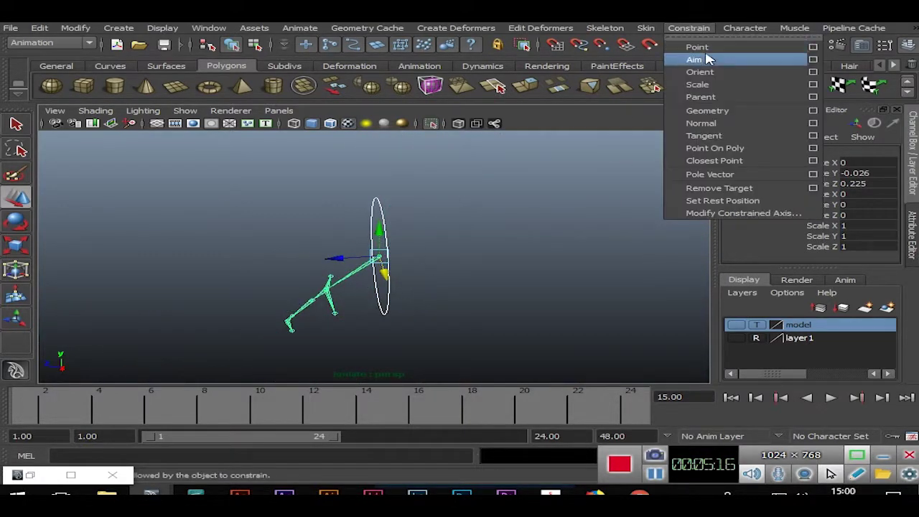
left_click(695, 44)
left_click(688, 30)
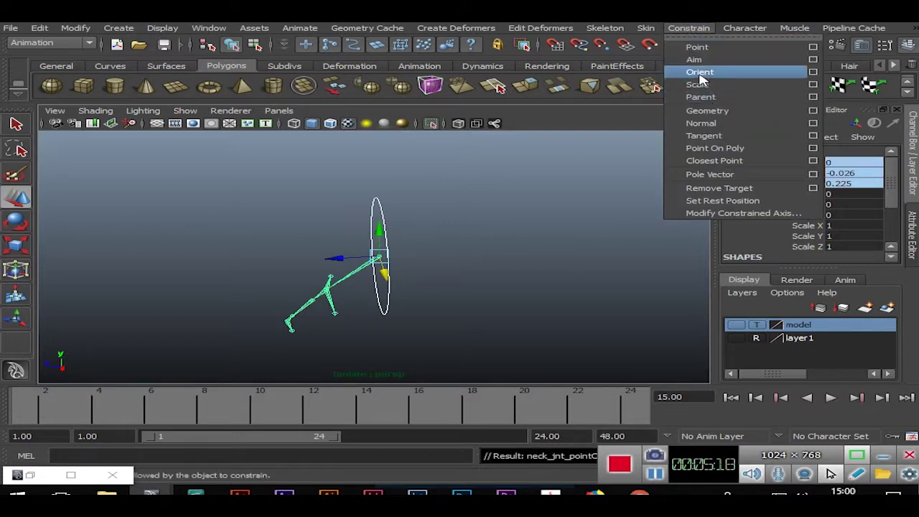
left_click(699, 69)
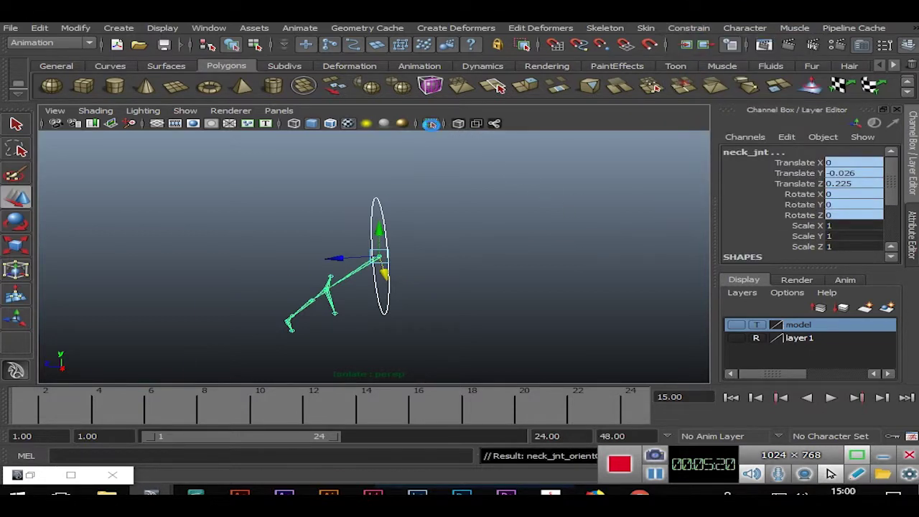
left_click(431, 124)
left_click(406, 175)
mouse_move(407, 174)
left_mouse_down("alt")
mouse_move(493, 235)
mouse_move(529, 220)
mouse_move(530, 237)
mouse_move(507, 243)
left_mouse_up("alt")
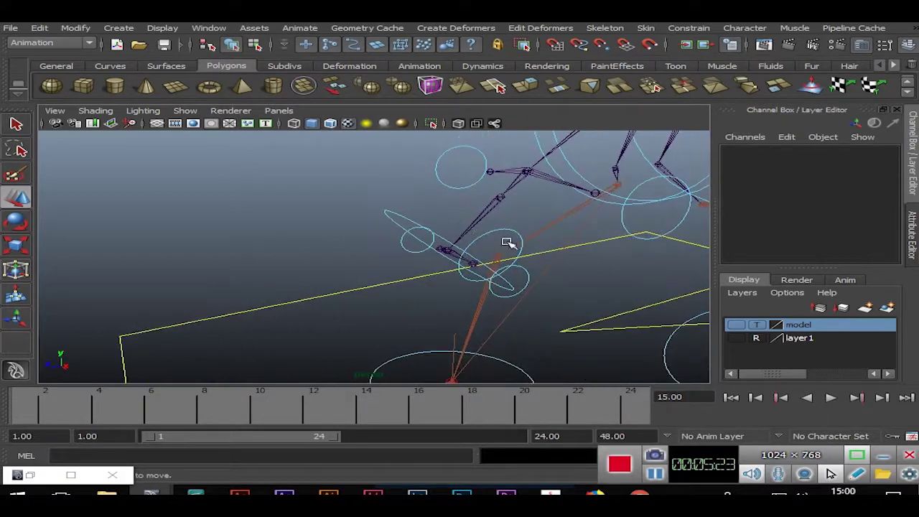
Point- and orient-constrain head_jnt to the head_ctrl circle
left_click(424, 219)
mouse_move(410, 221)
left_mouse_down("alt")
mouse_move(503, 240)
mouse_move(555, 227)
mouse_move(561, 245)
mouse_move(579, 252)
mouse_move(526, 205)
left_mouse_up("alt")
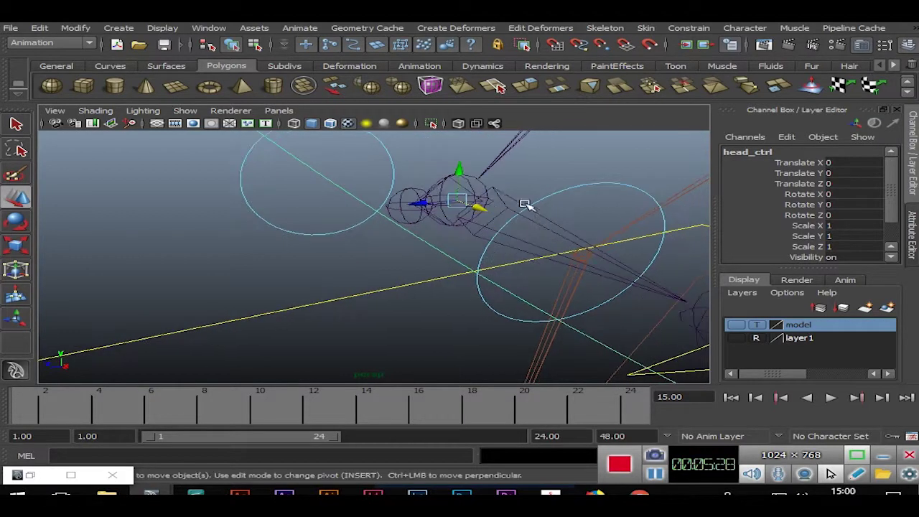
left_click(468, 182)
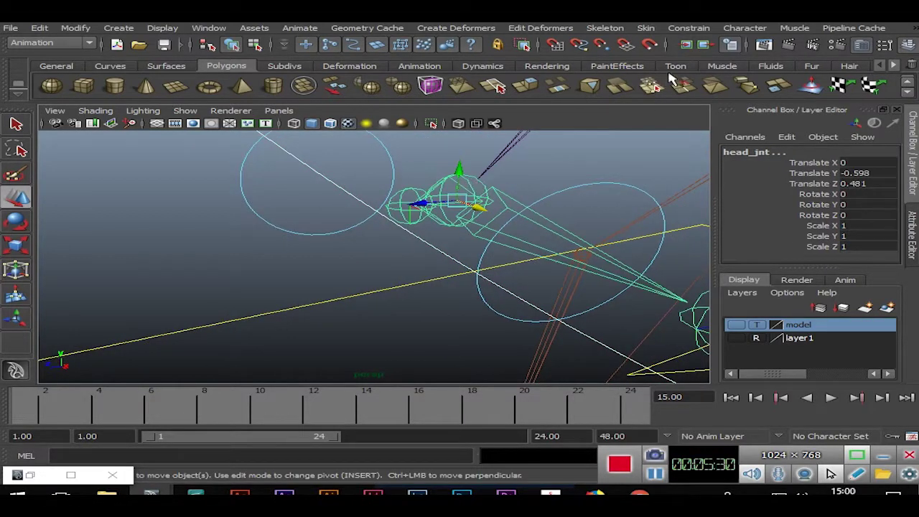
left_click(686, 29)
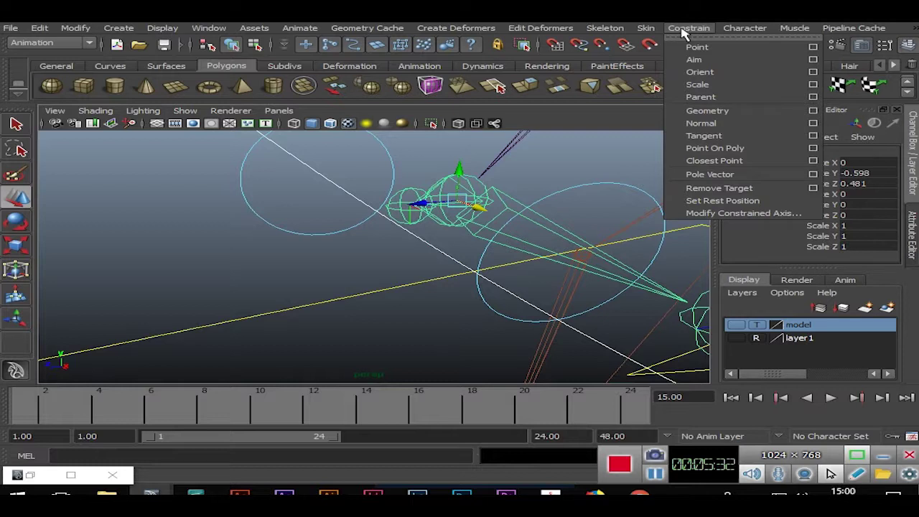
left_click(696, 47)
left_click(689, 29)
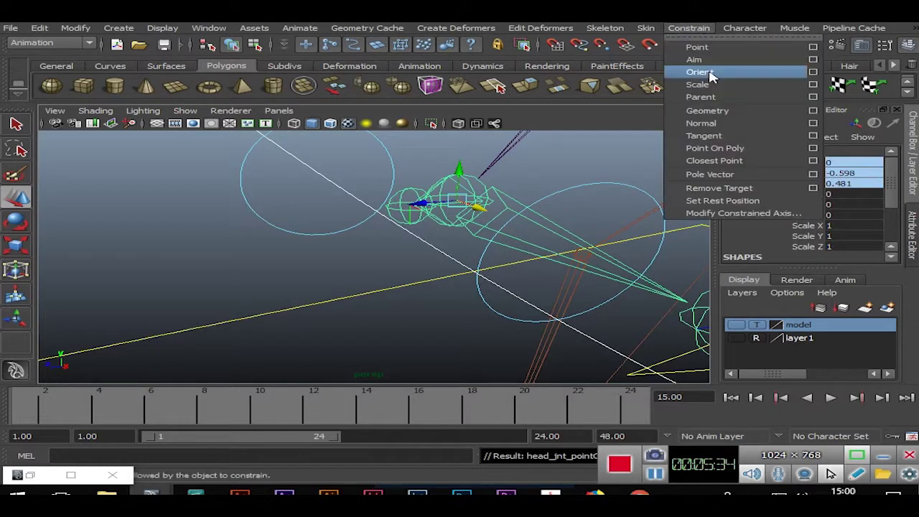
left_click(700, 71)
left_click(535, 172)
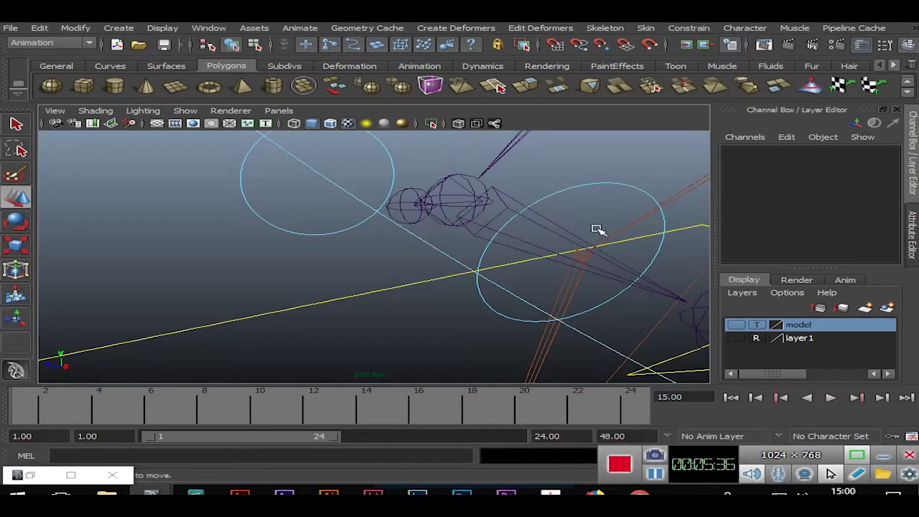
Turn the view toward the jaw controls and select the lt_jaw_ctrl circle
left_click(615, 184)
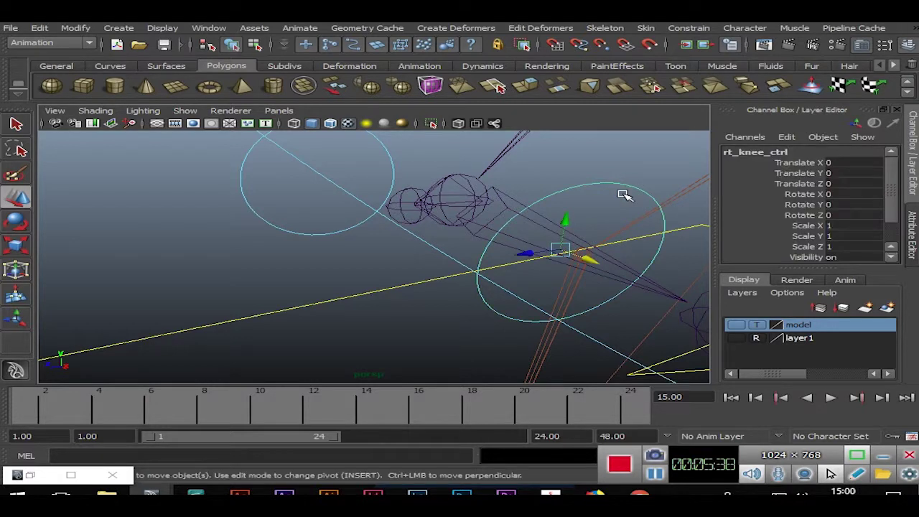
left_click_drag(625, 195, 565, 247, "alt")
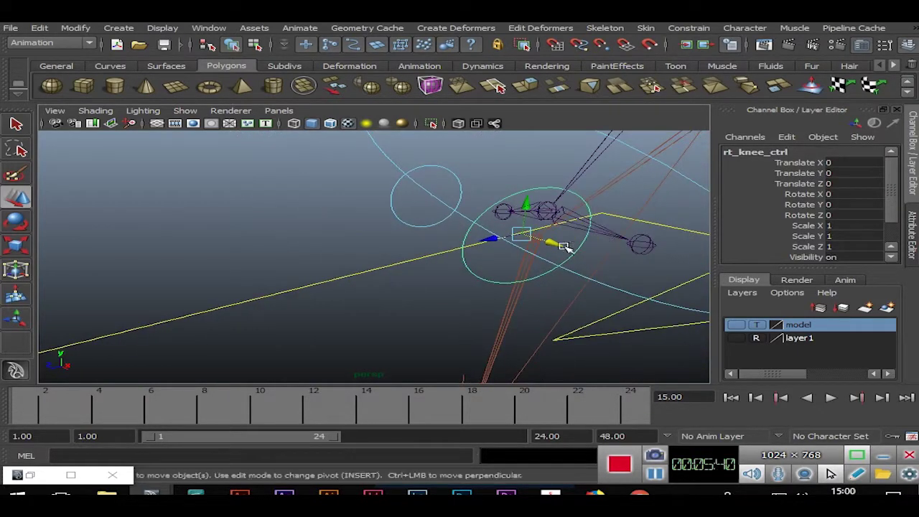
left_click(459, 306)
mouse_move(460, 305)
left_mouse_down("alt")
mouse_move(550, 224)
mouse_move(595, 241)
left_mouse_up("alt")
left_click(587, 232)
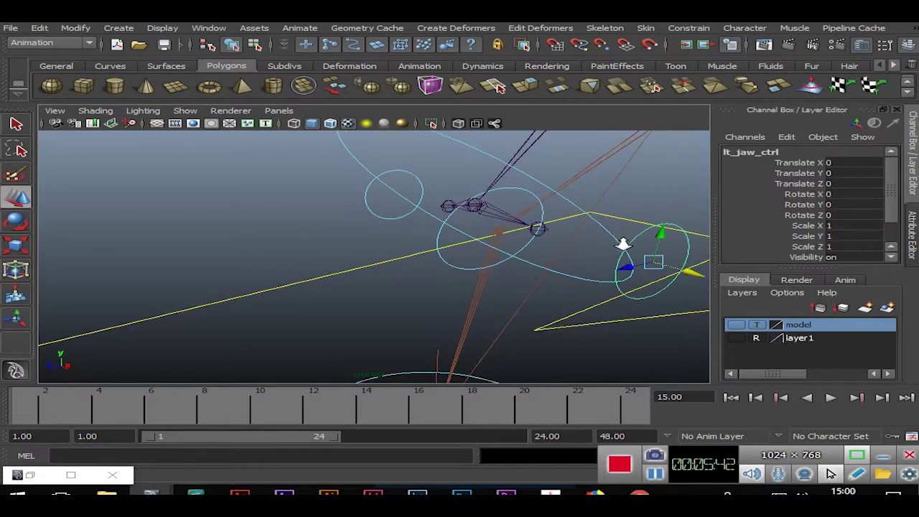
Point- and orient-constrain lt_jaw_jnt to lt_jaw_ctrl in an isolated view
left_click(543, 232)
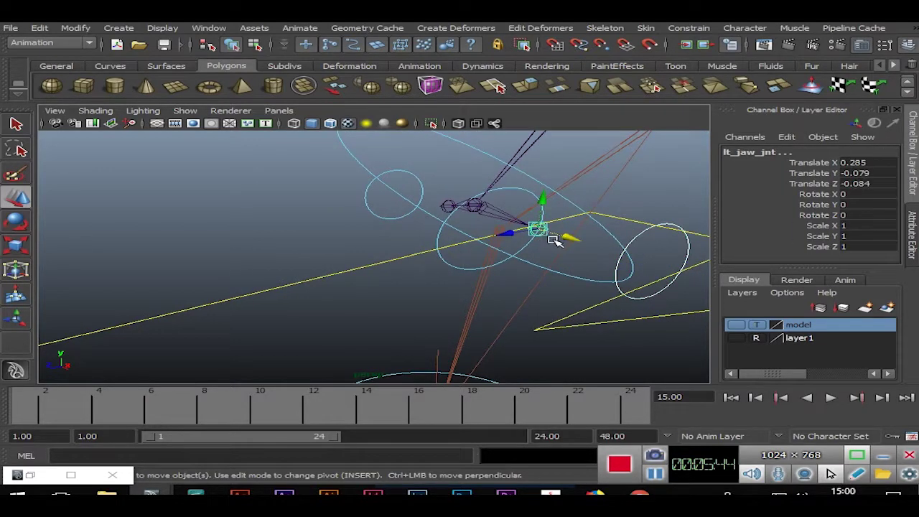
left_click(431, 123)
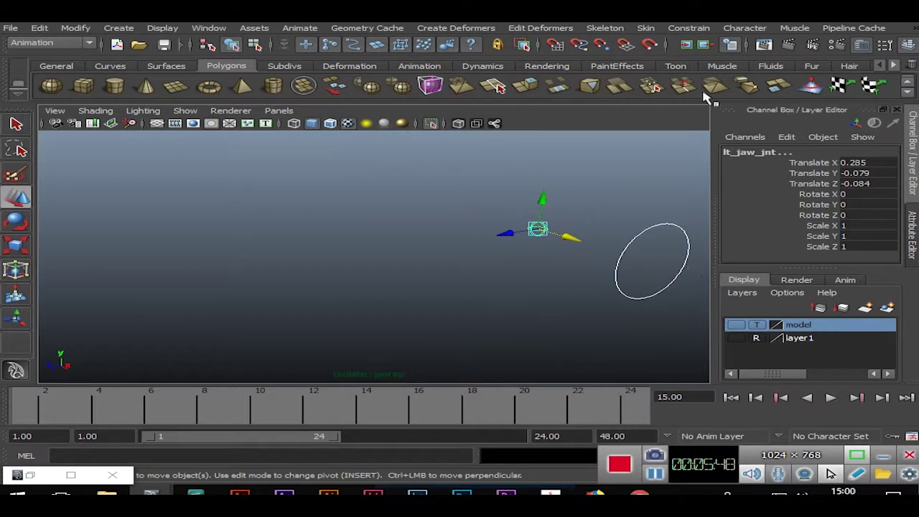
left_click(688, 29)
left_click(696, 47)
left_click(688, 29)
left_click(700, 72)
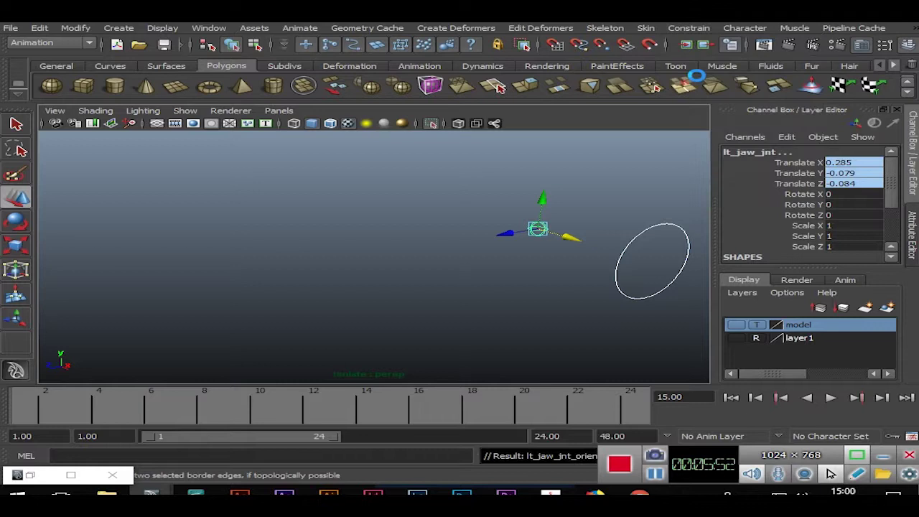
left_click(431, 124)
Point- and orient-constrain rt_jaw_jnt to rt_jaw_ctrl, then show the whole rig again
left_click(287, 213)
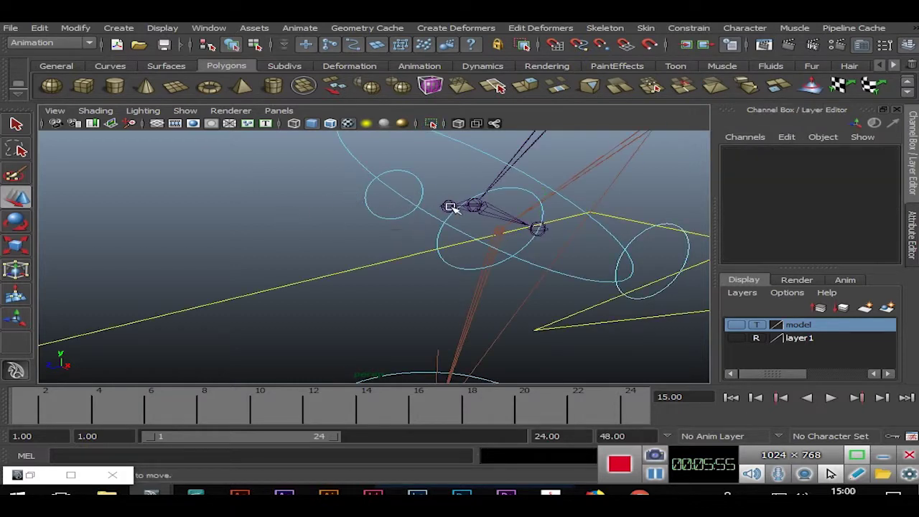
left_click(366, 200)
left_click(445, 205, "shift")
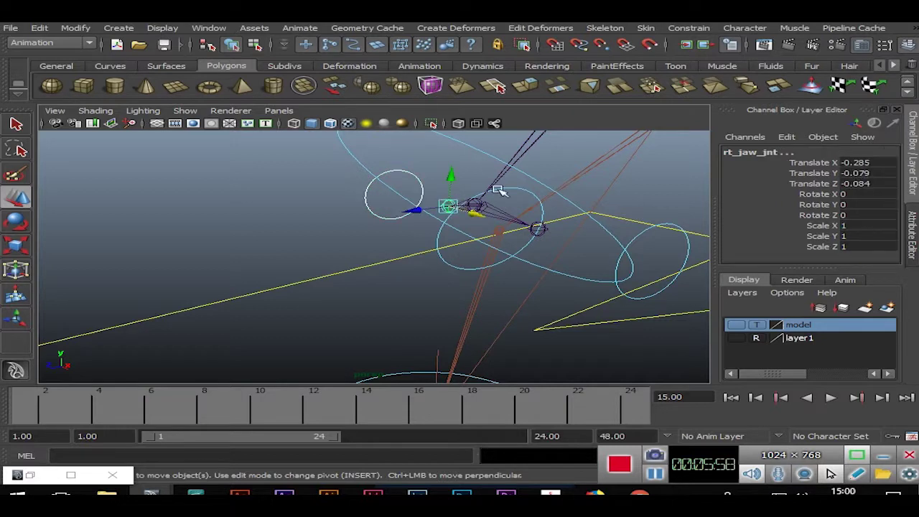
left_click(432, 125)
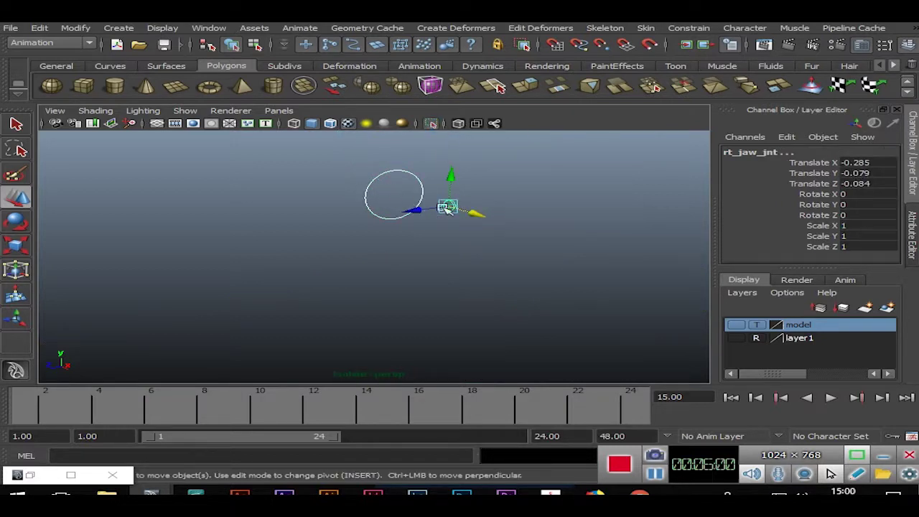
mouse_move(488, 247)
left_mouse_down("alt")
mouse_move(599, 263)
mouse_move(420, 247)
mouse_move(476, 281)
mouse_move(490, 232)
left_mouse_up("alt")
left_click(689, 27)
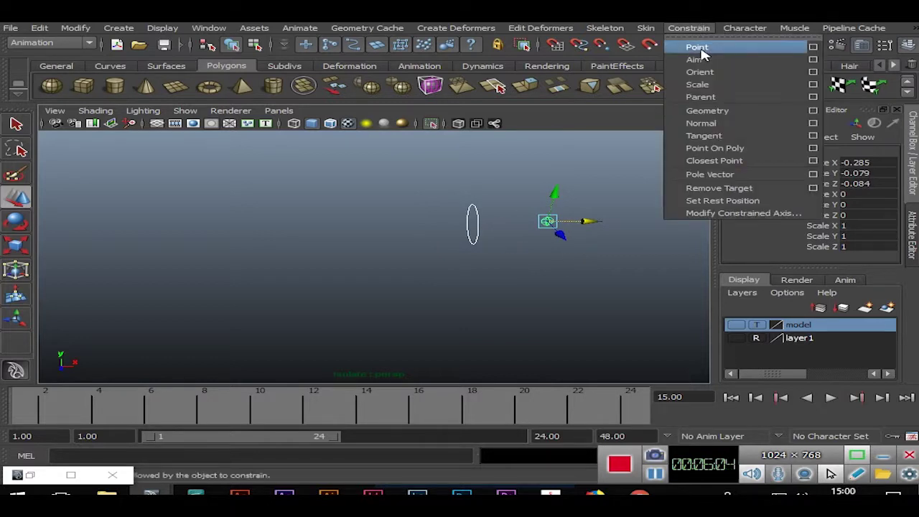
left_click(697, 47)
left_click(689, 27)
left_click(698, 72)
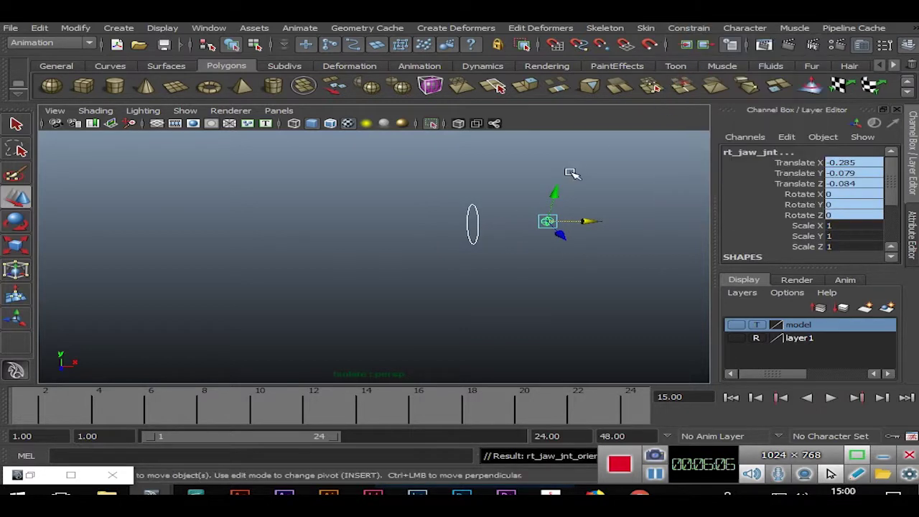
left_click(431, 123)
Deselect ikHandle20 and orbit around the full creature rig
left_click(364, 225)
left_click(424, 222)
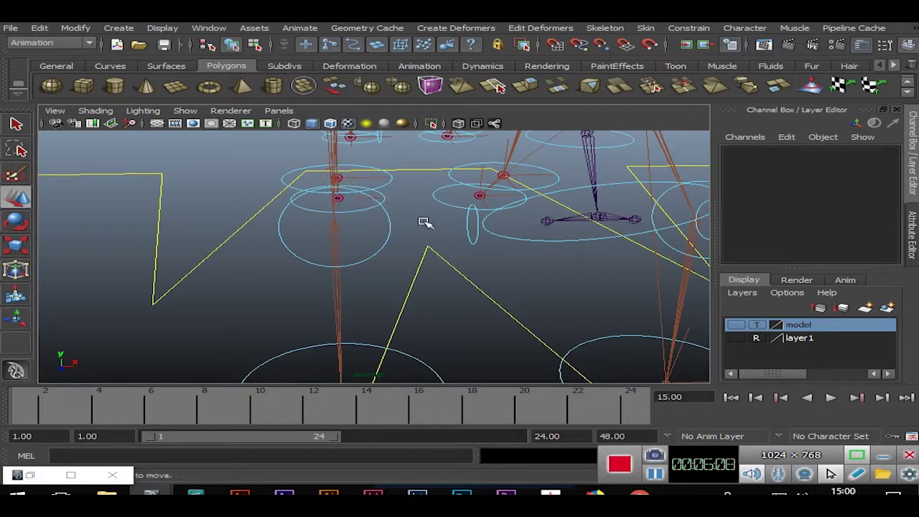
key("ctrl+z")
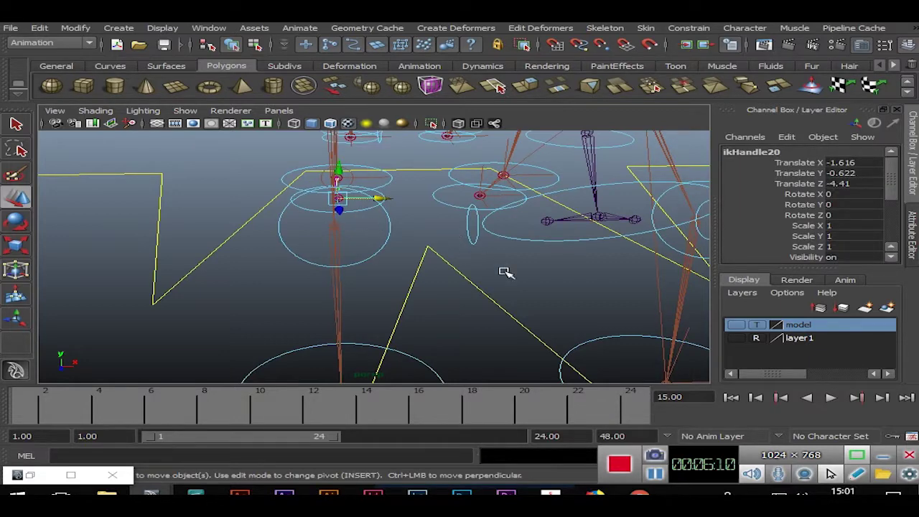
left_click(505, 272)
mouse_move(624, 244)
left_mouse_down("alt")
mouse_move(441, 278)
mouse_move(595, 229)
mouse_move(423, 210)
mouse_move(467, 183)
mouse_move(502, 176)
mouse_move(488, 237)
mouse_move(466, 273)
left_mouse_up("alt")
scroll(467, 276, "up", 3)
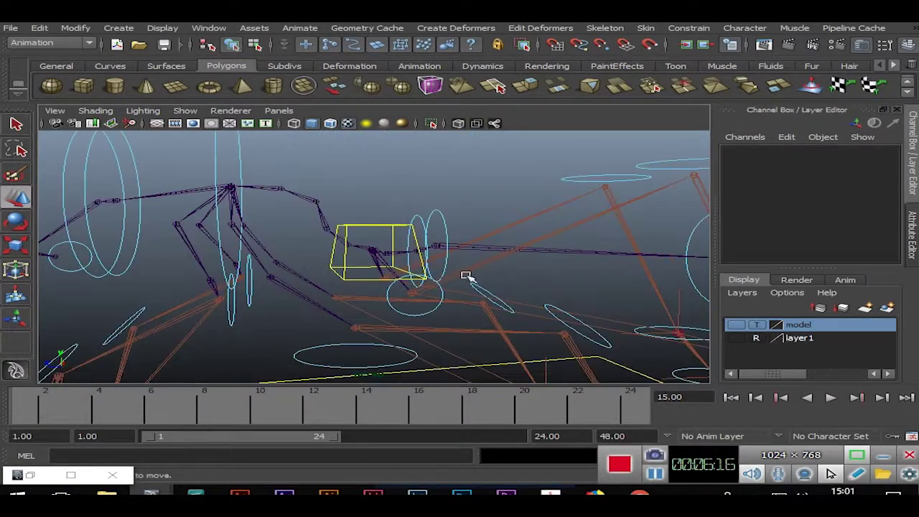
left_click(381, 225)
scroll(382, 229, "up", 2)
scroll(384, 237, "up", 3)
scroll(386, 243, "up", 2)
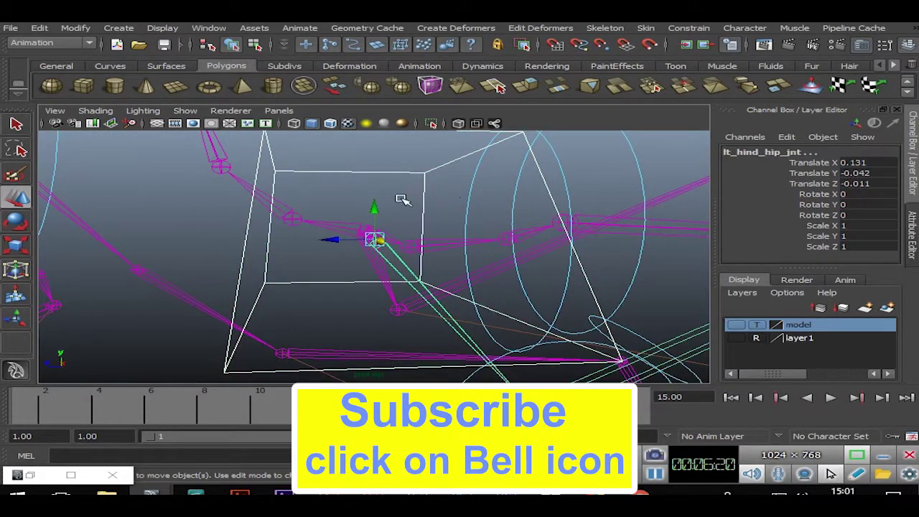
left_click(371, 175)
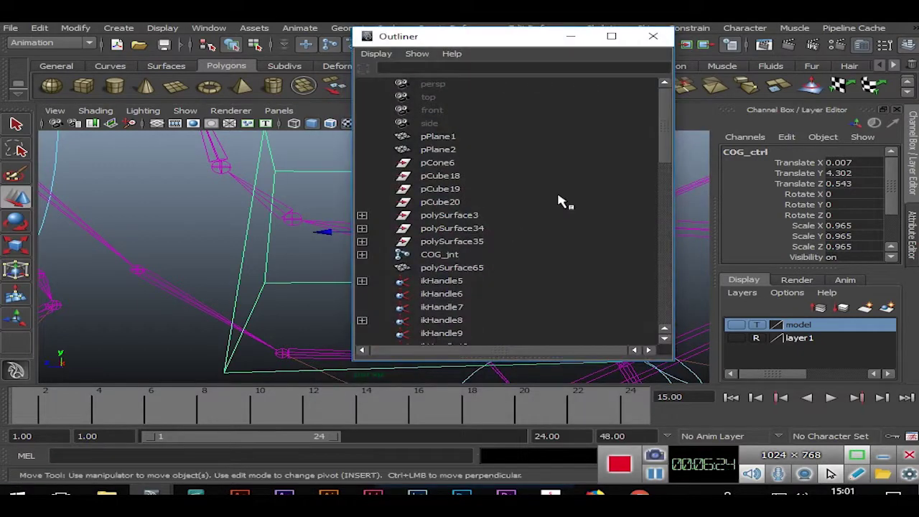
left_click(433, 263)
left_click(571, 36)
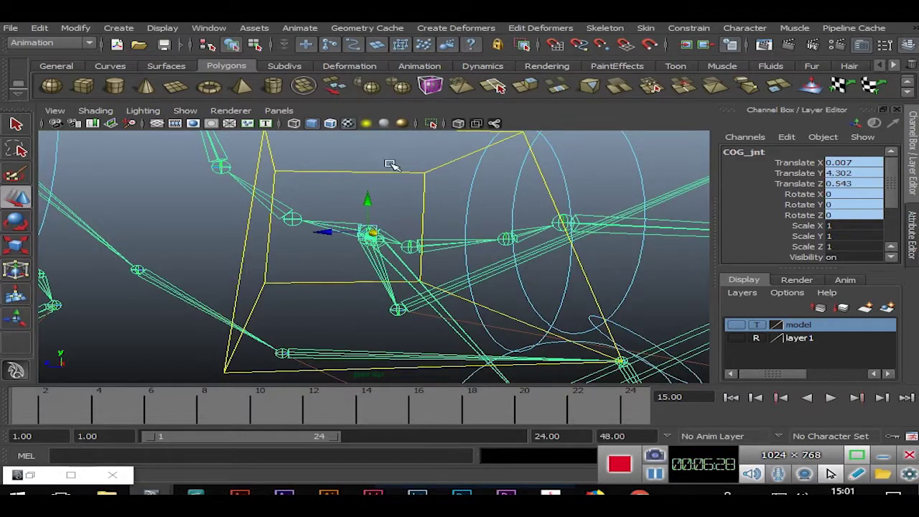
left_click(400, 178)
mouse_move(422, 203)
left_mouse_down("alt")
mouse_move(424, 266)
mouse_move(350, 234)
left_mouse_up("alt")
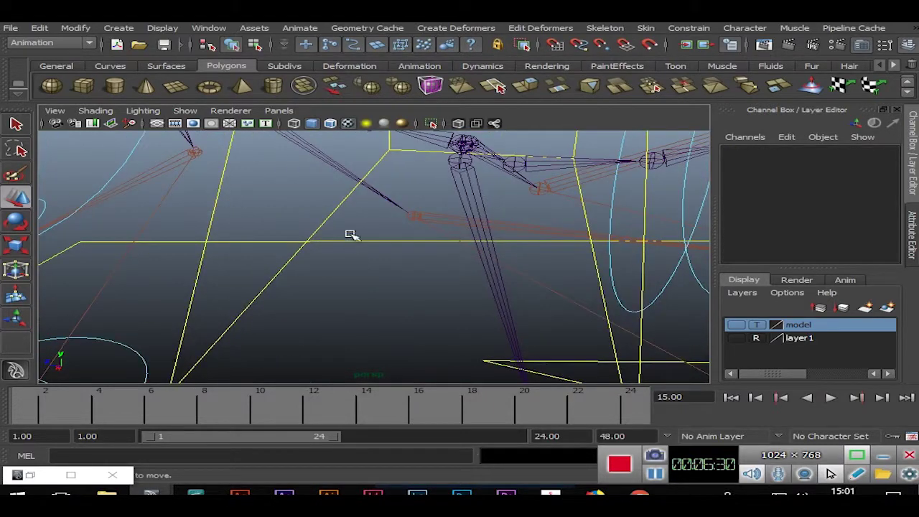
left_click(325, 225)
mouse_move(471, 212)
left_mouse_down("alt")
mouse_move(352, 314)
mouse_move(405, 257)
mouse_move(497, 268)
left_mouse_up("alt")
mouse_move(561, 223)
left_mouse_down("alt")
mouse_move(529, 211)
mouse_move(496, 255)
left_mouse_up("alt")
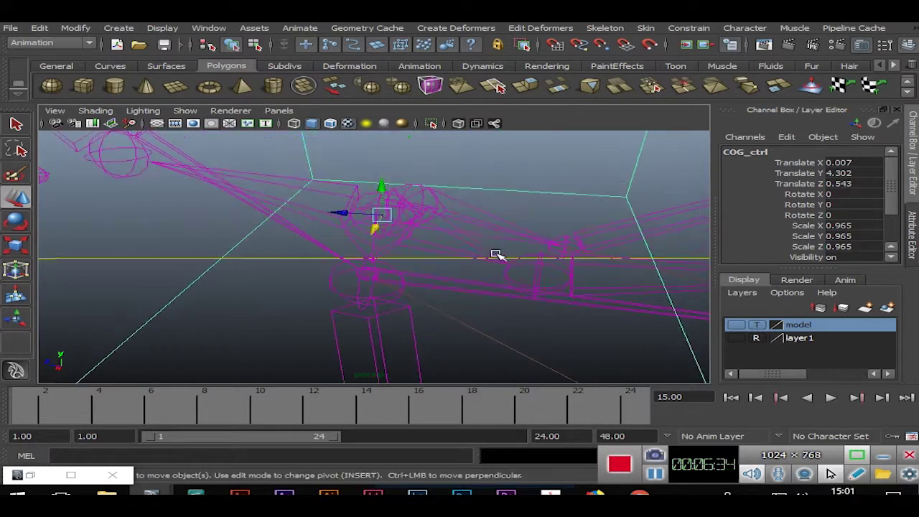
left_click(363, 208)
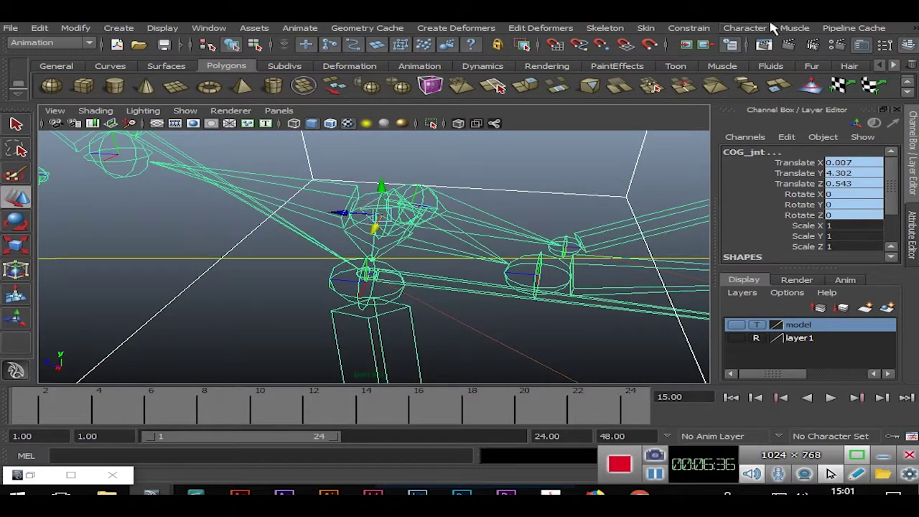
mouse_move(605, 143)
left_mouse_down("alt")
mouse_move(553, 174)
mouse_move(540, 114)
left_mouse_up("alt")
left_click_drag(431, 143, 257, 267, "alt")
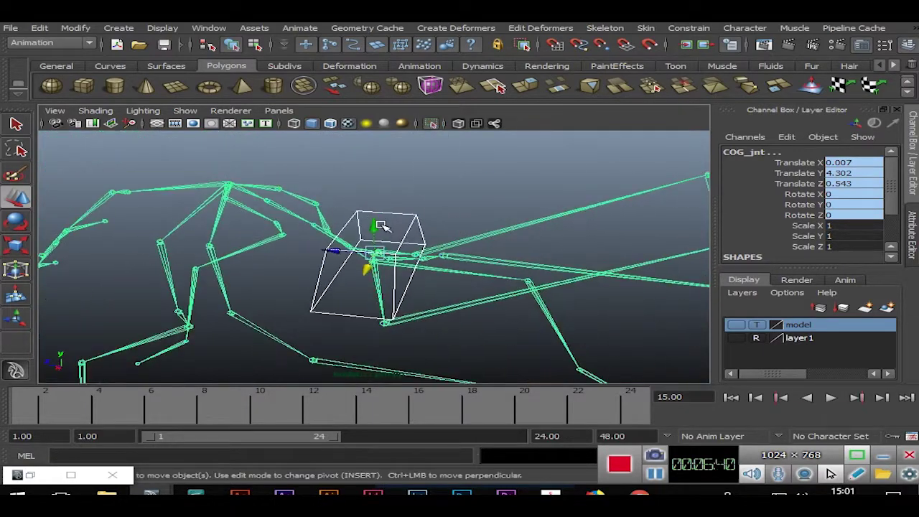
mouse_move(555, 267)
left_mouse_down("alt")
mouse_move(359, 308)
mouse_move(544, 261)
mouse_move(333, 272)
mouse_move(394, 222)
left_mouse_up("alt")
left_click(305, 192)
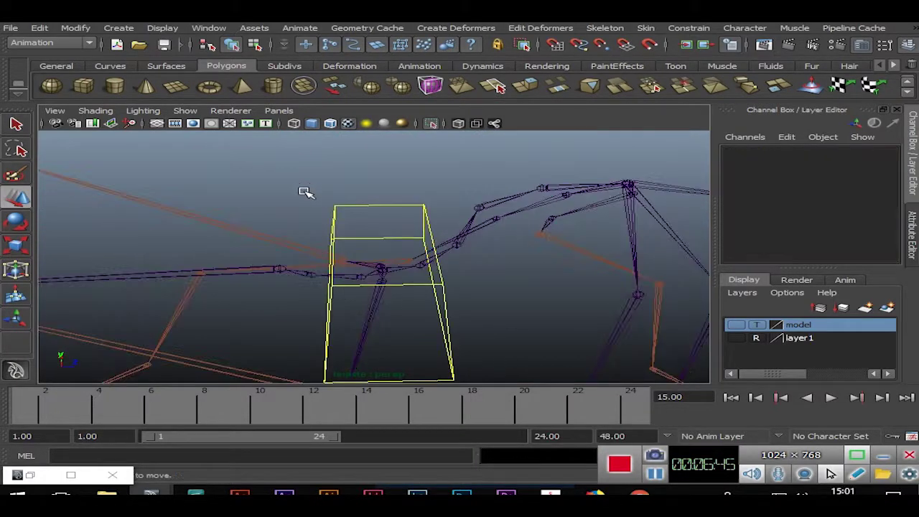
left_click(352, 205)
right_click_drag(378, 206, 543, 255, "alt")
mouse_move(543, 254)
left_mouse_down("alt")
mouse_move(465, 180)
mouse_move(442, 253)
left_mouse_up("alt")
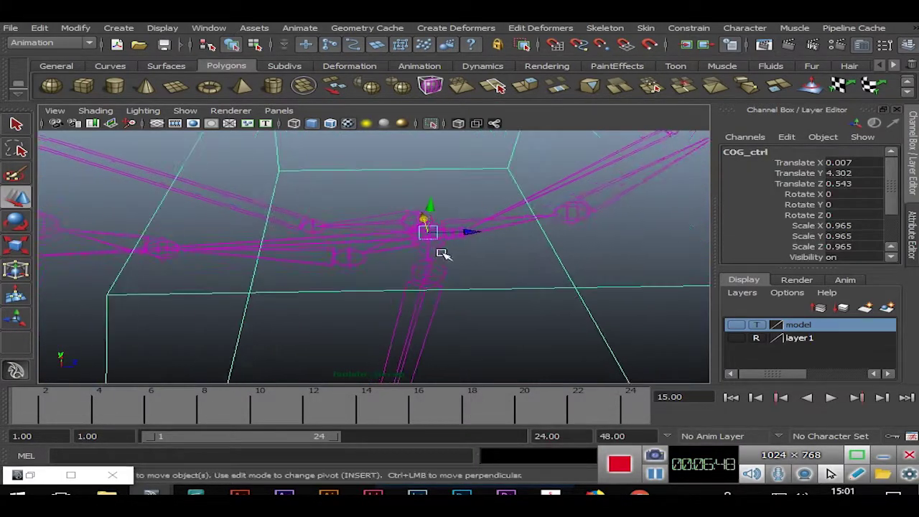
left_click(427, 246)
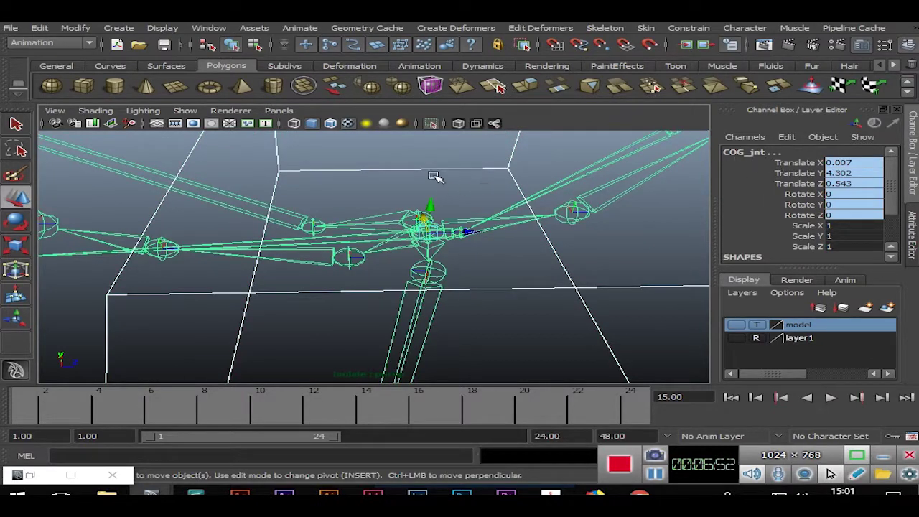
left_click(524, 160)
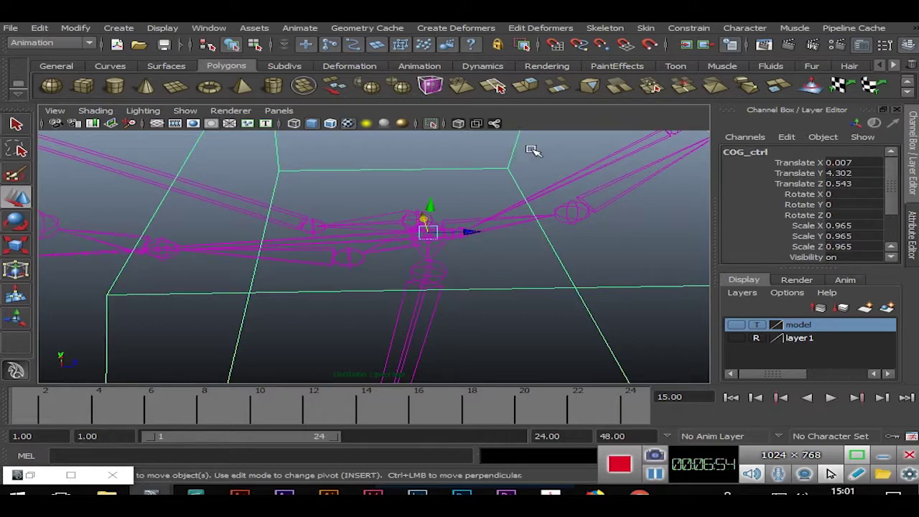
left_click(497, 155)
left_click(432, 125)
mouse_move(489, 188)
left_mouse_down("alt")
mouse_move(453, 252)
mouse_move(544, 240)
mouse_move(403, 273)
mouse_move(488, 281)
mouse_move(423, 286)
left_mouse_up("alt")
left_click(426, 273)
Try isolating the hind leg parts, then cancel the constraint and show the whole scene
mouse_move(484, 269)
left_mouse_down("alt")
mouse_move(478, 298)
mouse_move(410, 299)
mouse_move(421, 307)
mouse_move(359, 267)
left_mouse_up("alt")
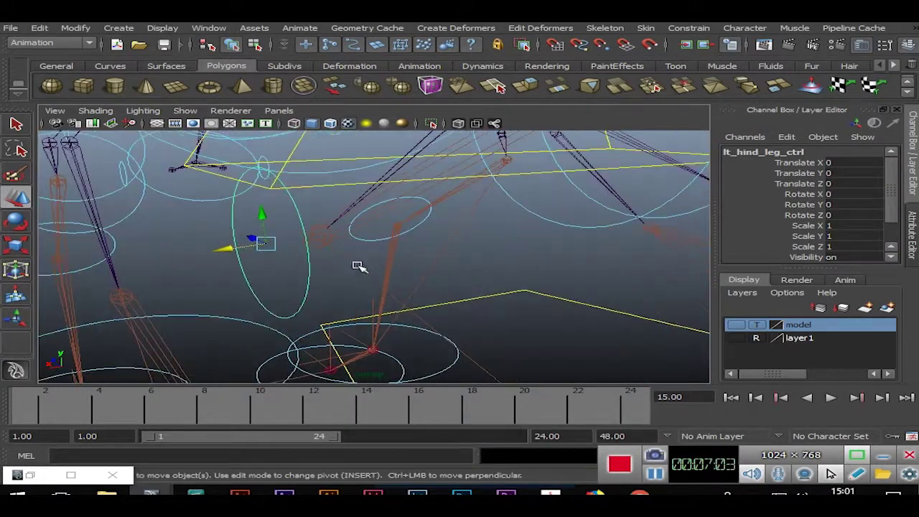
left_click(327, 235)
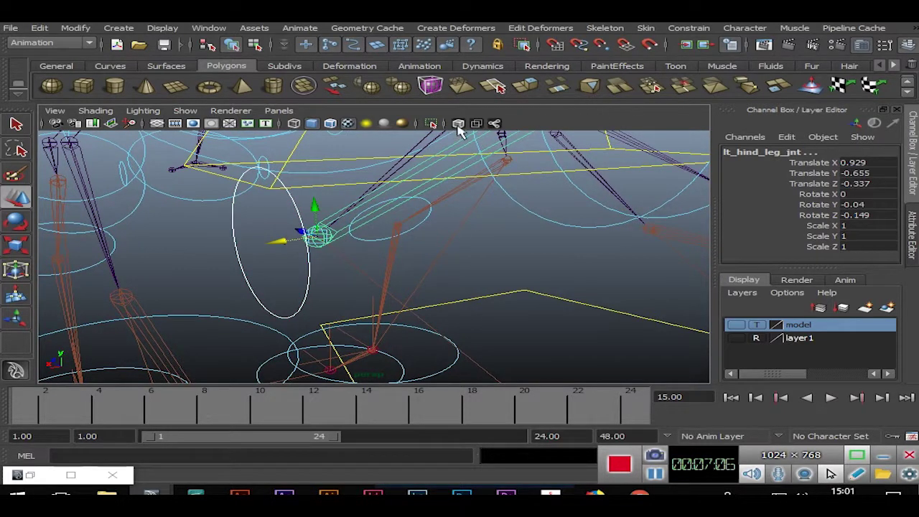
left_click(432, 125)
left_click(689, 28)
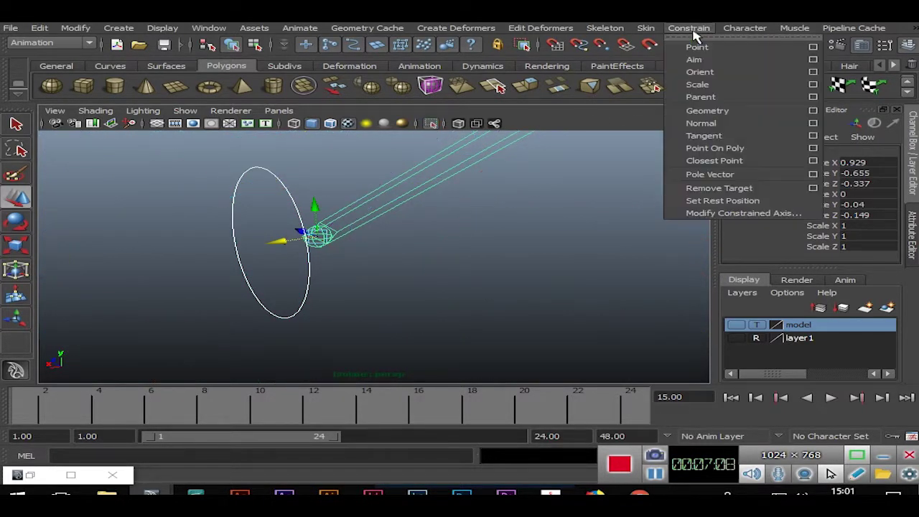
left_click(521, 248)
left_click(430, 125)
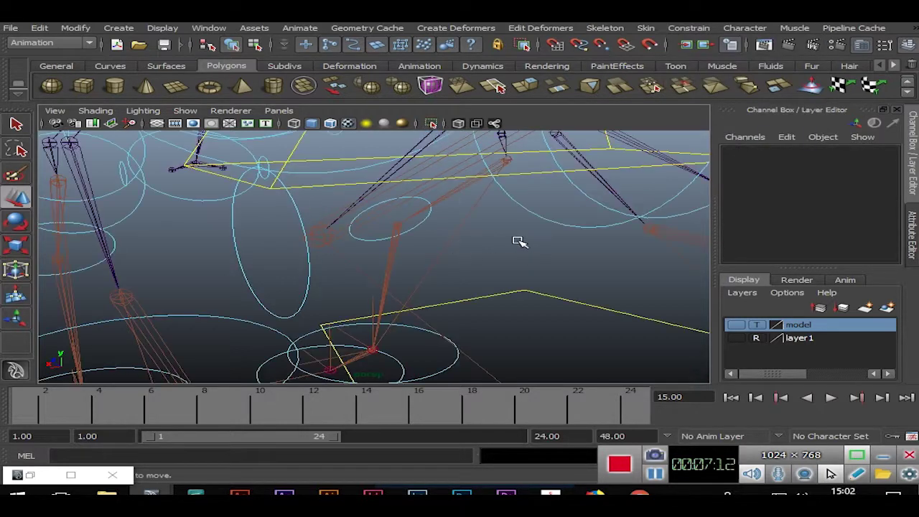
Isolate lt_hind_leg_ctrl with lt_hind_leg_jnt and apply point and orient constraints
mouse_move(637, 231)
left_mouse_down("alt")
mouse_move(498, 222)
mouse_move(491, 275)
left_mouse_up("alt")
left_click(488, 271)
right_click_drag(495, 259, 564, 252, "alt")
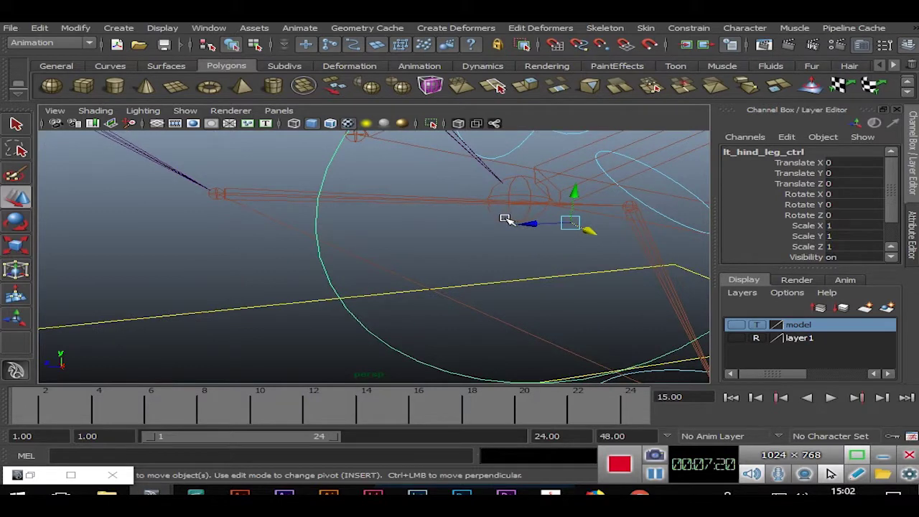
left_click(505, 219)
left_click(432, 124)
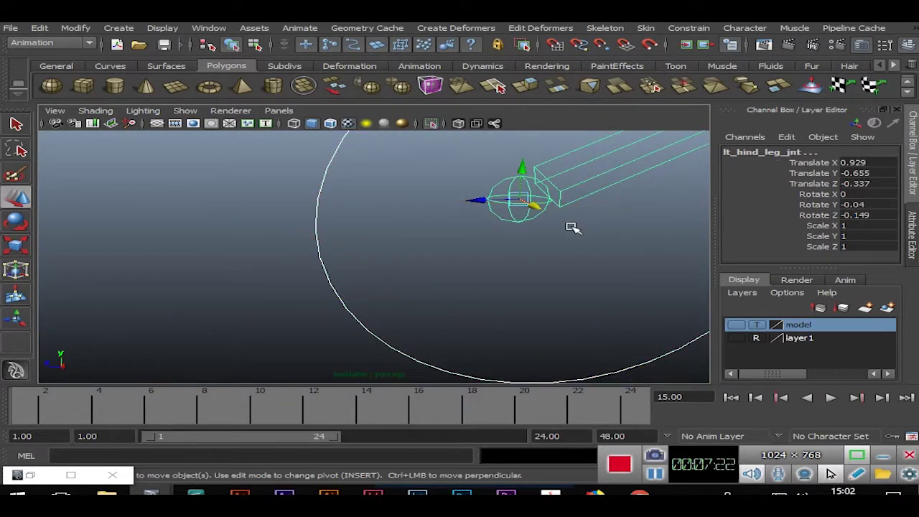
scroll(572, 228, "down", 5)
mouse_move(440, 229)
left_mouse_down("alt")
mouse_move(388, 294)
mouse_move(560, 185)
left_mouse_up("alt")
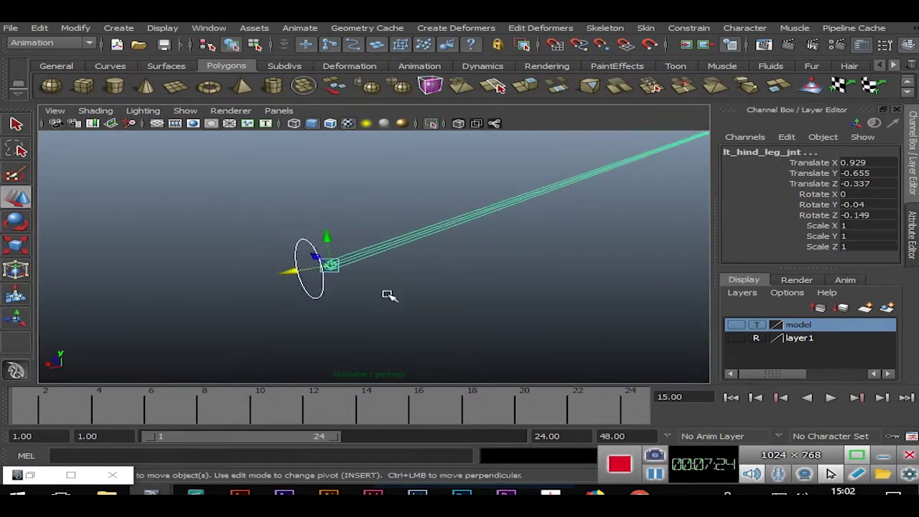
left_click(688, 27)
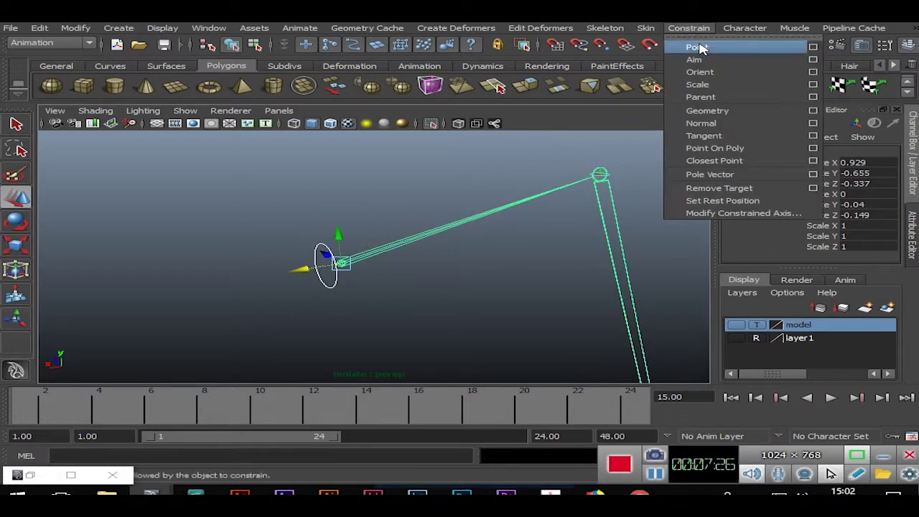
left_click(700, 47)
left_click(689, 27)
left_click(700, 72)
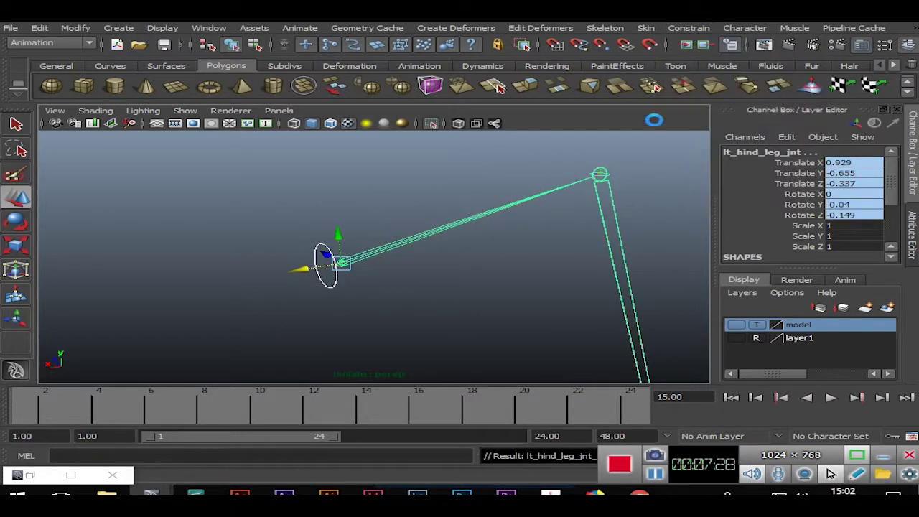
left_click(431, 122)
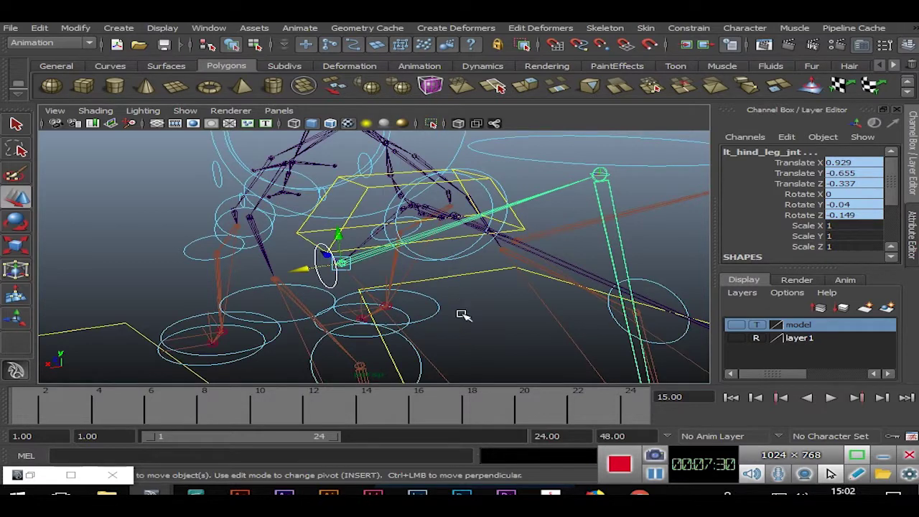
Orbit around the full rig to inspect the constrained left hind leg control
left_click(482, 310)
mouse_move(486, 308)
left_mouse_down("alt")
mouse_move(503, 295)
mouse_move(582, 289)
left_mouse_up("alt")
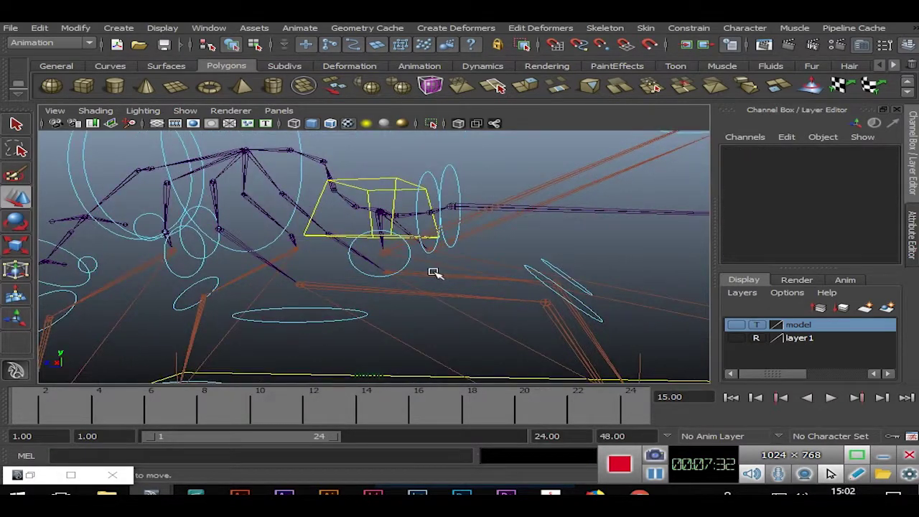
left_click_drag(434, 273, 369, 281, "alt")
left_click(358, 274)
mouse_move(423, 294)
left_mouse_down("alt")
mouse_move(424, 283)
mouse_move(402, 297)
mouse_move(219, 298)
mouse_move(460, 314)
mouse_move(408, 295)
mouse_move(392, 254)
mouse_move(326, 271)
mouse_move(546, 264)
mouse_move(502, 264)
mouse_move(450, 231)
mouse_move(409, 289)
mouse_move(361, 279)
mouse_move(487, 318)
mouse_move(274, 328)
mouse_move(316, 320)
mouse_move(425, 334)
mouse_move(447, 328)
mouse_move(408, 334)
mouse_move(402, 308)
left_mouse_up("alt")
right_click_drag(402, 308, 343, 277, "alt")
mouse_move(343, 277)
left_mouse_down("alt")
mouse_move(421, 302)
mouse_move(471, 297)
mouse_move(518, 192)
left_mouse_up("alt")
mouse_move(671, 219)
left_mouse_down("alt")
mouse_move(687, 230)
mouse_move(381, 195)
mouse_move(587, 284)
mouse_move(523, 283)
mouse_move(366, 307)
mouse_move(528, 268)
left_mouse_up("alt")
key("space")
key("space")
right_click_drag(629, 316, 468, 279, "alt")
left_click_drag(467, 279, 308, 250, "alt")
right_click_drag(308, 251, 476, 307, "alt")
mouse_move(476, 308)
left_mouse_down("alt")
mouse_move(287, 265)
mouse_move(467, 191)
left_mouse_up("alt")
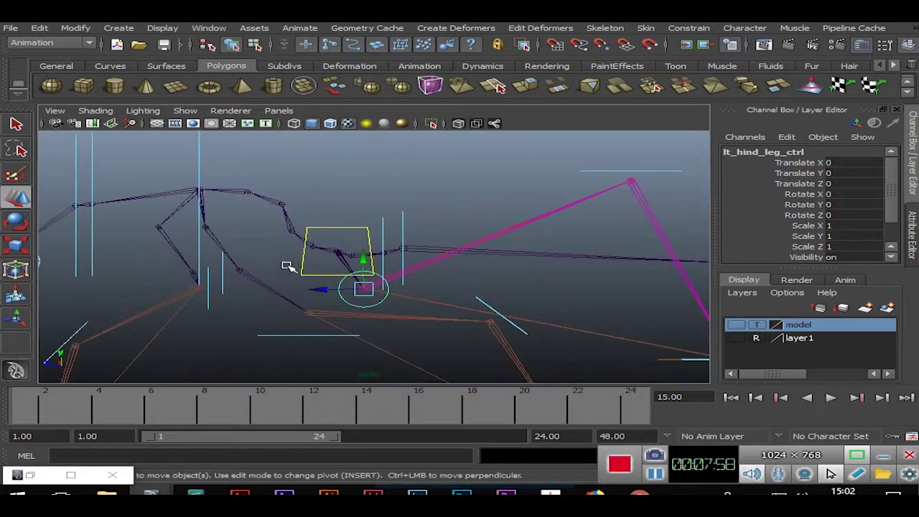
left_click(468, 191)
Draw a new NURBS circle above the rig
left_click(119, 28)
mouse_move(159, 46)
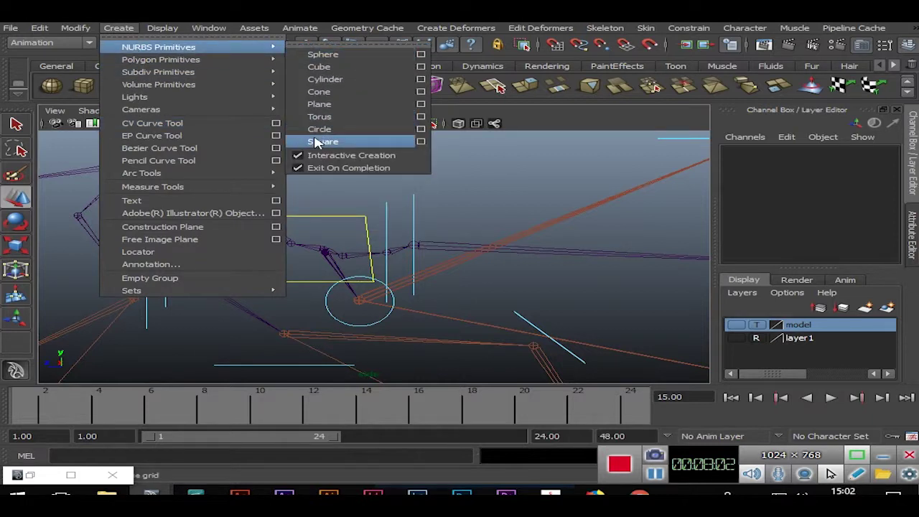
left_click(320, 129)
left_click_drag(475, 193, 495, 207)
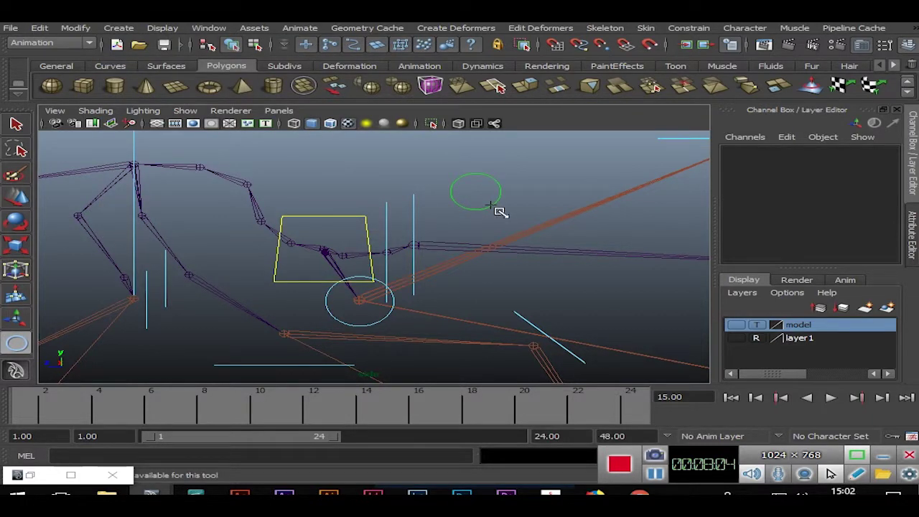
key("w")
Expand the circle's Object Display and Drawing Overrides sections in the Attribute Editor
left_click(913, 230)
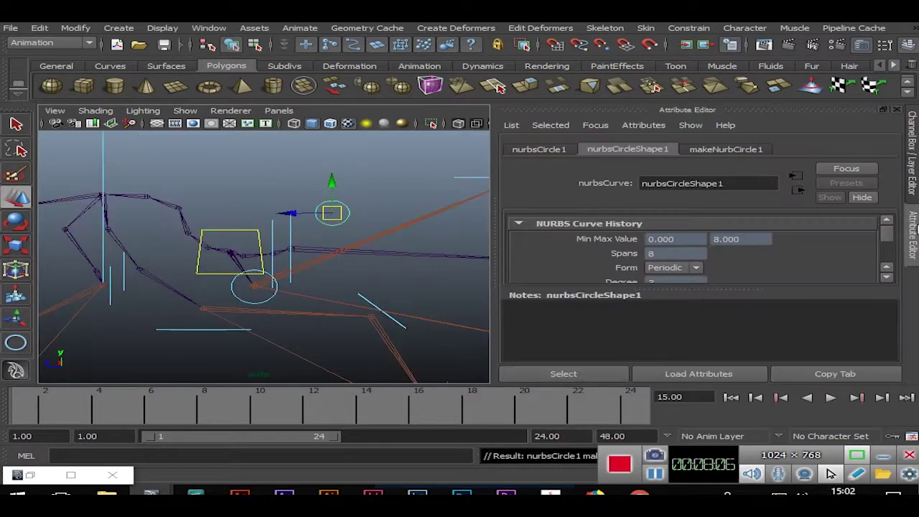
left_click(887, 276)
left_click(887, 276)
left_click(887, 277)
left_click(518, 272)
left_click(887, 275)
left_click(888, 276)
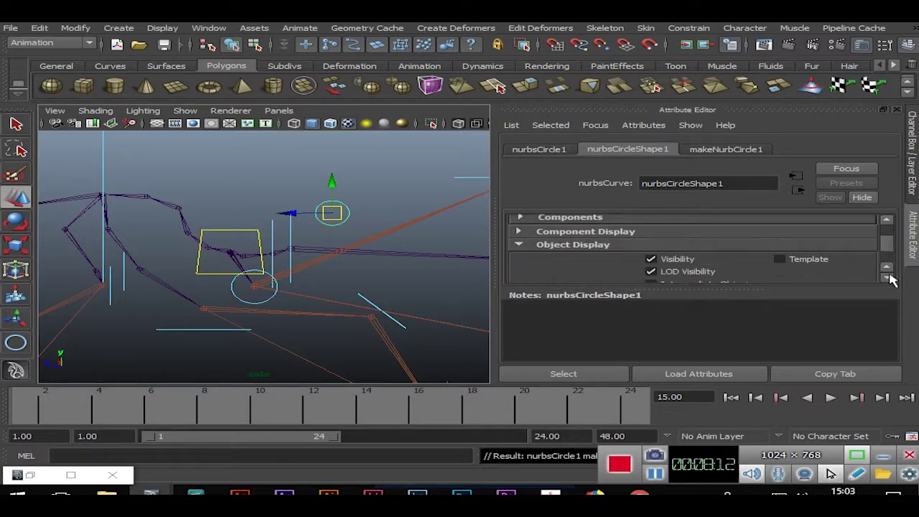
left_click(888, 276)
left_click(520, 271)
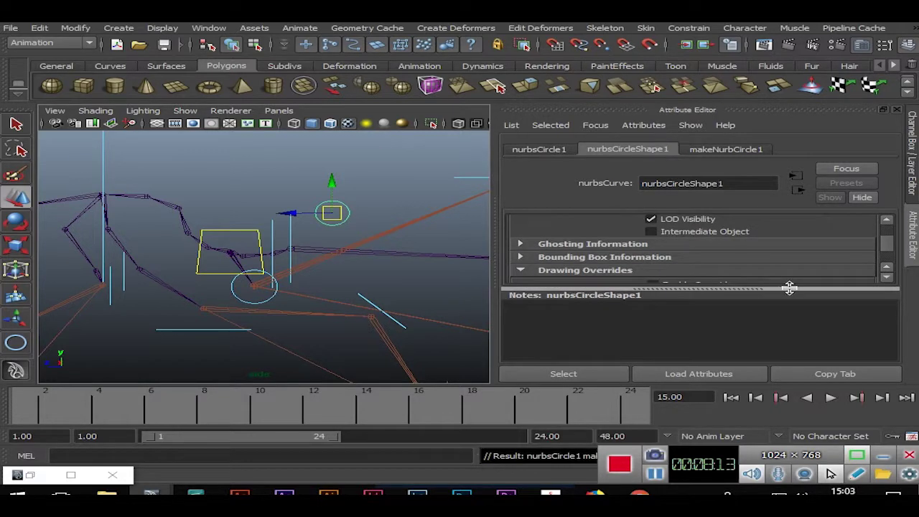
left_click(887, 276)
left_click(887, 277)
left_click(887, 277)
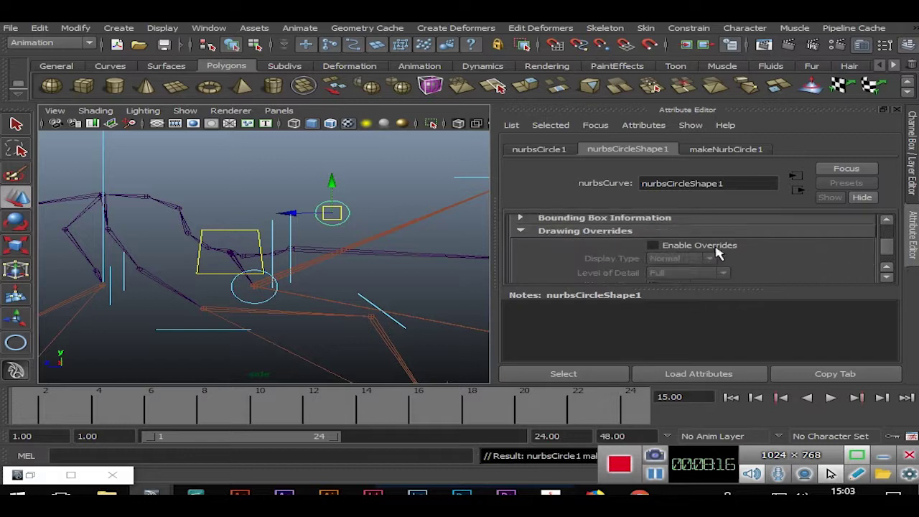
Enable overrides, turn off Playback, set a blue override colour, then return to the Channel Box
left_click(653, 247)
left_click(887, 276)
left_click(887, 277)
left_click(887, 277)
left_click(653, 259)
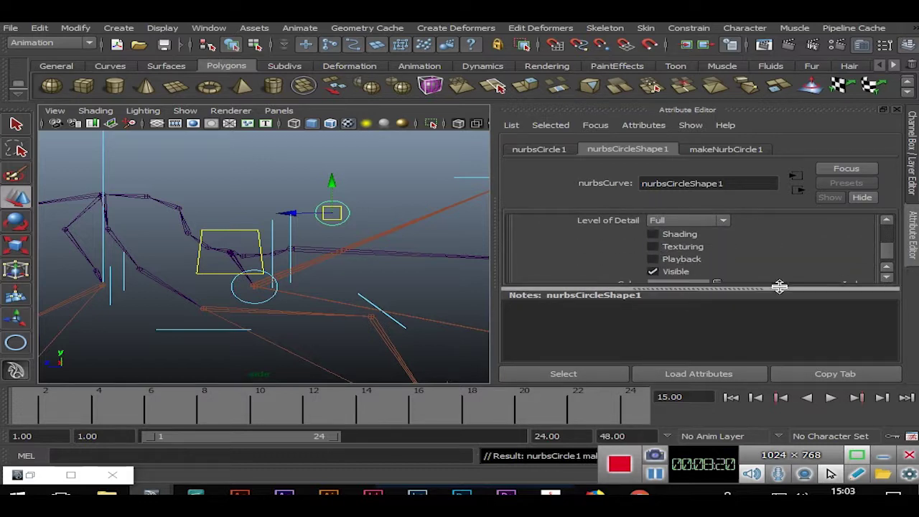
left_click(888, 277)
left_click(887, 277)
left_click_drag(754, 257, 774, 257)
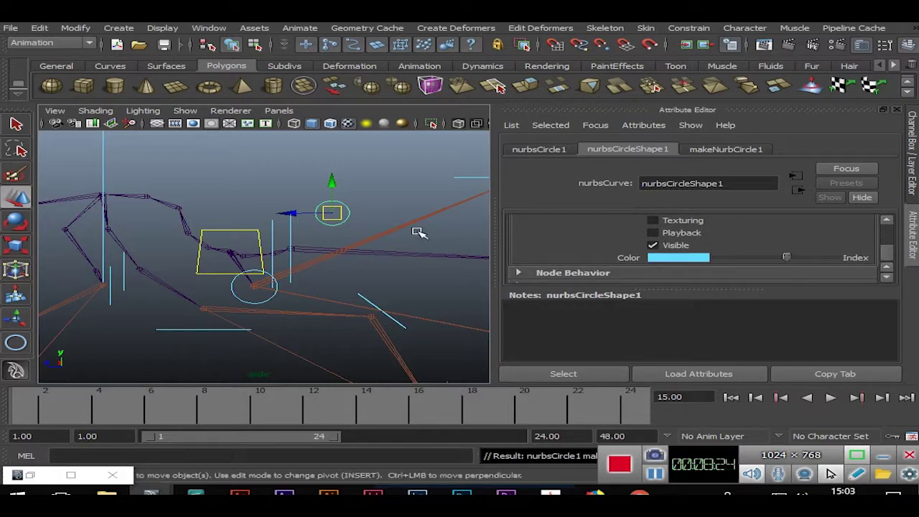
left_click(440, 234)
left_click(913, 160)
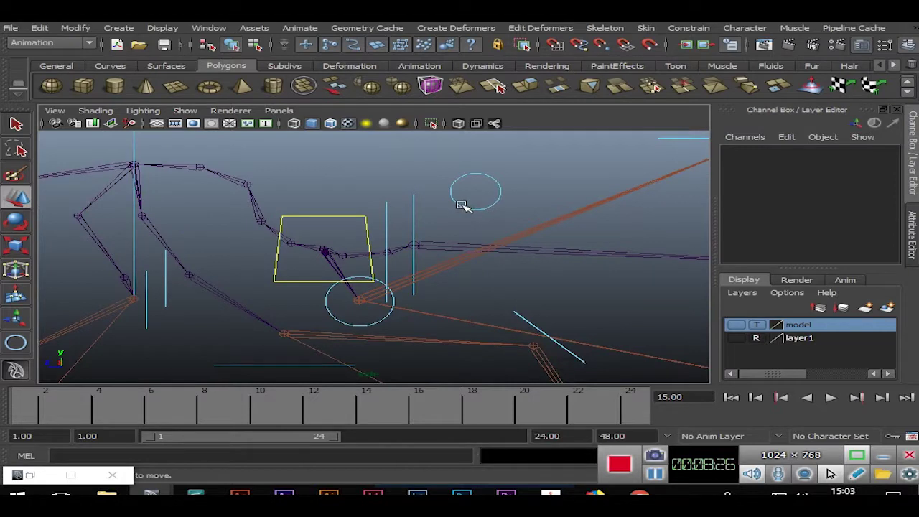
Move nurbsCircle1 down onto the right hind leg joint
left_click(461, 204)
left_click_drag(476, 191, 360, 302)
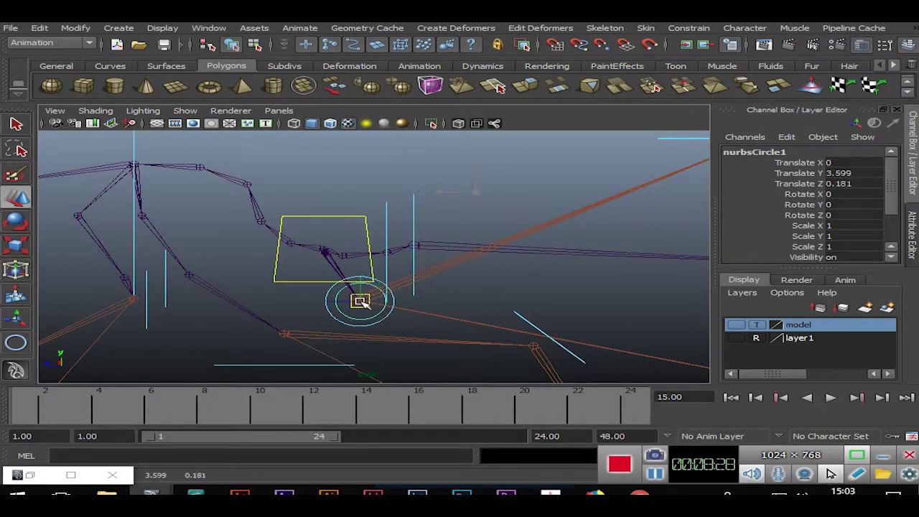
middle_click_drag(455, 307, 517, 201, "alt")
right_click_drag(517, 201, 516, 280, "alt")
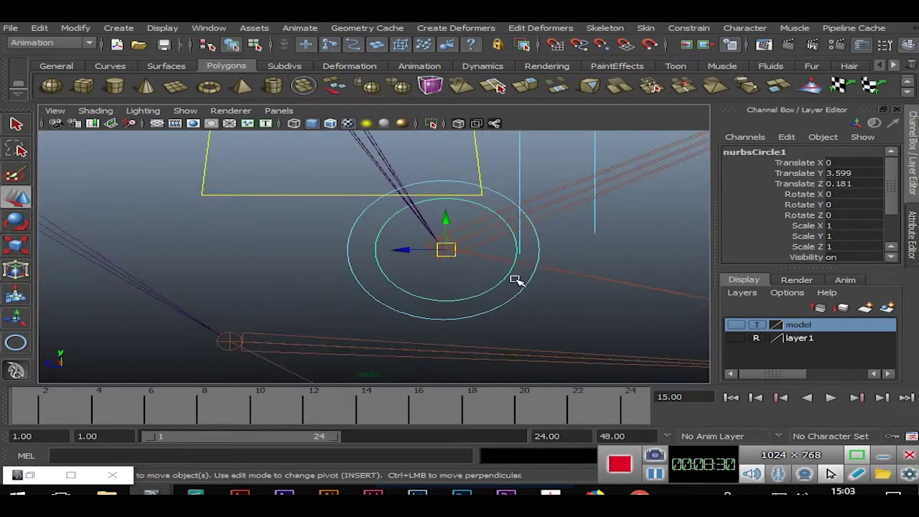
right_click_drag(420, 205, 534, 239, "alt")
mouse_move(533, 240)
left_mouse_down("alt")
mouse_move(504, 267)
mouse_move(385, 248)
left_mouse_up("alt")
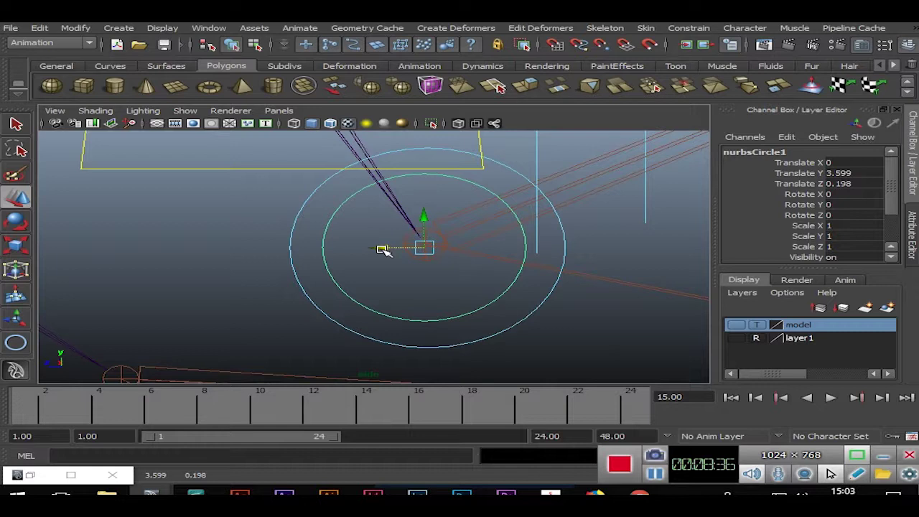
Scale the circle uniformly to 1.352 and nudge it along Z
key("r")
left_click_drag(424, 249, 486, 227)
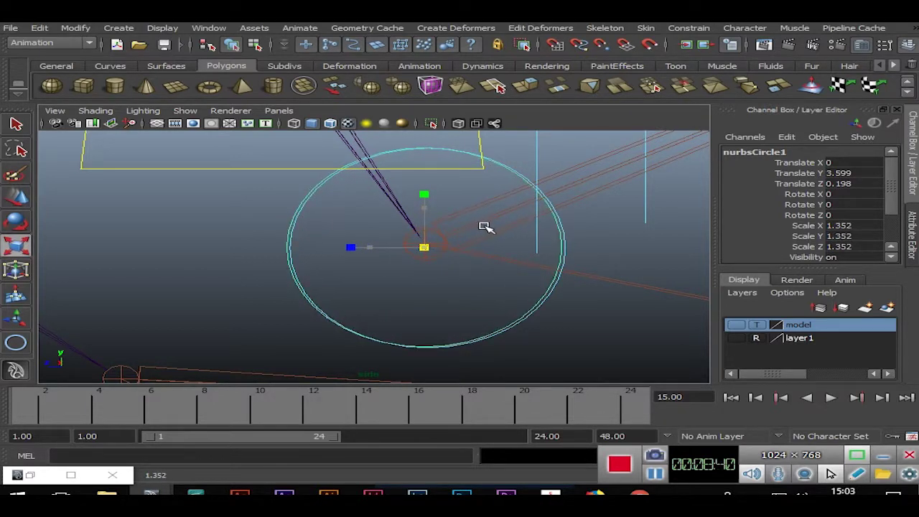
key("w")
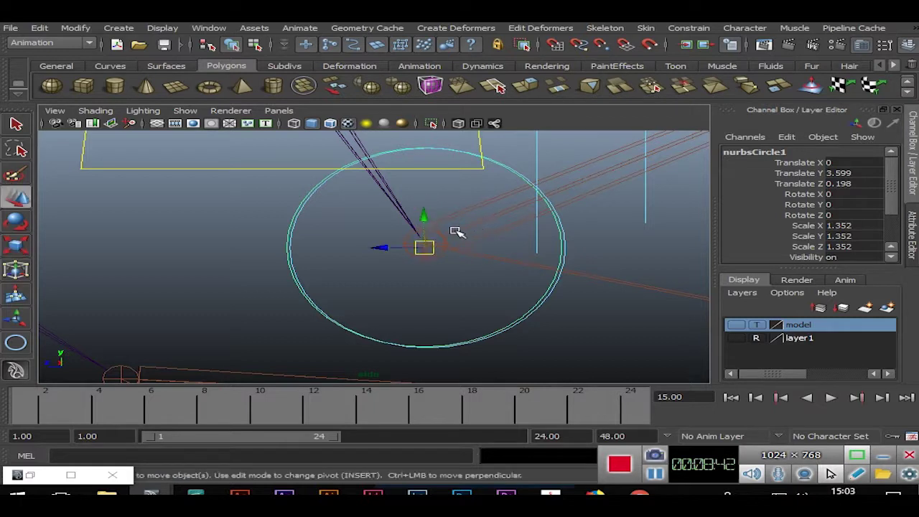
left_click_drag(384, 247, 387, 249)
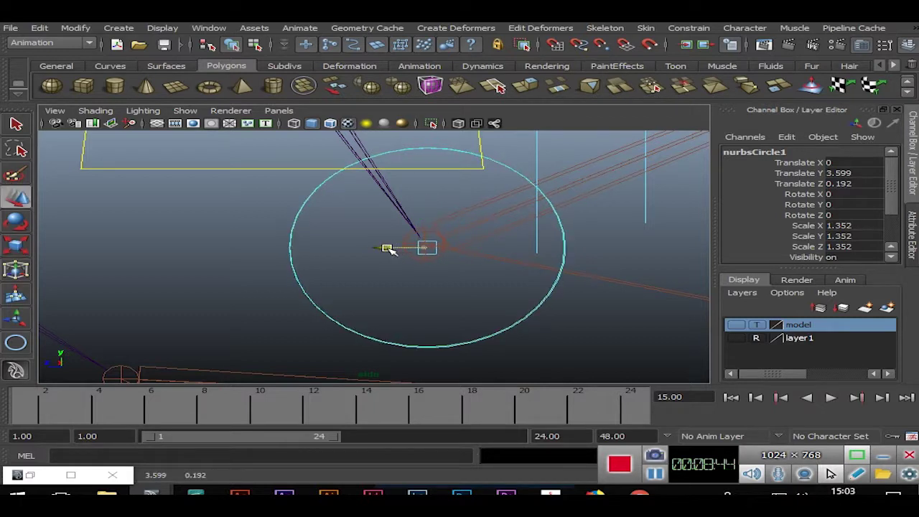
Fine-tune the circle to Translate -1.517, 3.601, 0.191, centred on the joint
key("space")
key("space")
mouse_move(629, 192)
left_mouse_down("alt")
mouse_move(259, 316)
mouse_move(156, 308)
mouse_move(496, 311)
mouse_move(483, 324)
mouse_move(540, 307)
mouse_move(440, 266)
mouse_move(334, 270)
mouse_move(340, 284)
mouse_move(438, 304)
mouse_move(567, 352)
left_mouse_up("alt")
key("space")
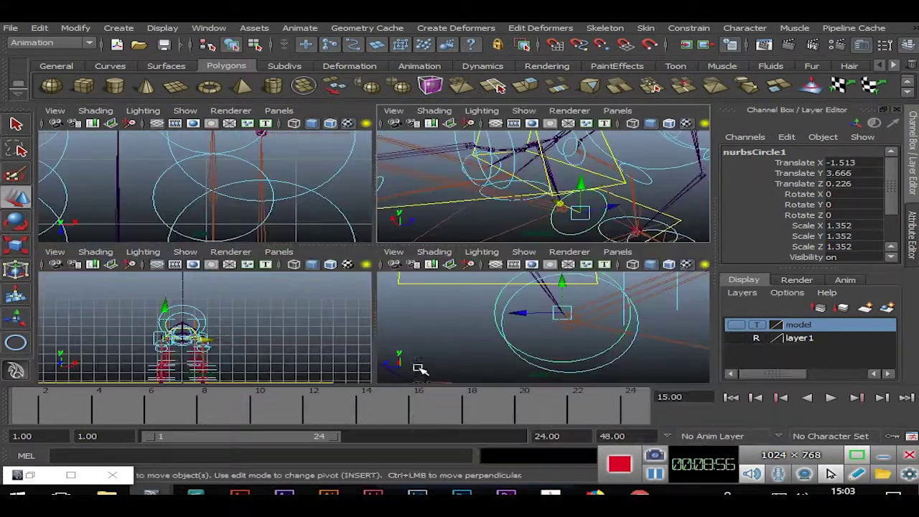
left_click_drag(687, 318, 548, 334, "alt")
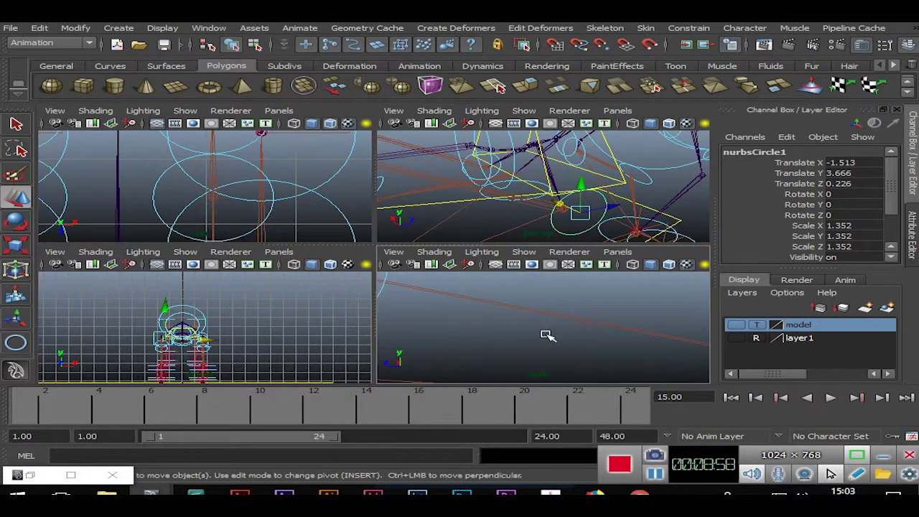
key("space")
mouse_move(394, 324)
left_mouse_down("alt")
mouse_move(334, 281)
mouse_move(373, 269)
mouse_move(404, 294)
mouse_move(475, 274)
left_mouse_up("alt")
right_click_drag(476, 274, 462, 305, "alt")
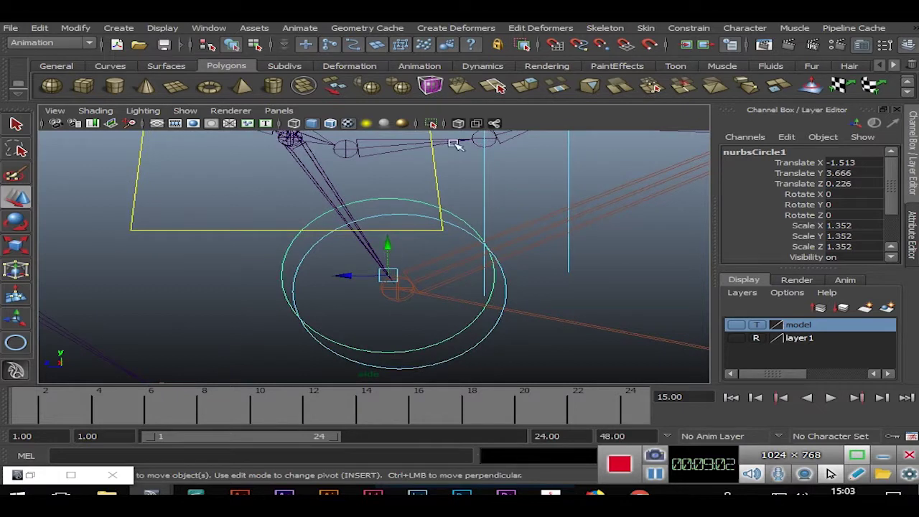
mouse_move(386, 250)
left_mouse_down()
mouse_move(388, 271)
mouse_move(390, 263)
left_mouse_up()
left_click_drag(346, 295, 357, 295)
left_click_drag(398, 267, 401, 262)
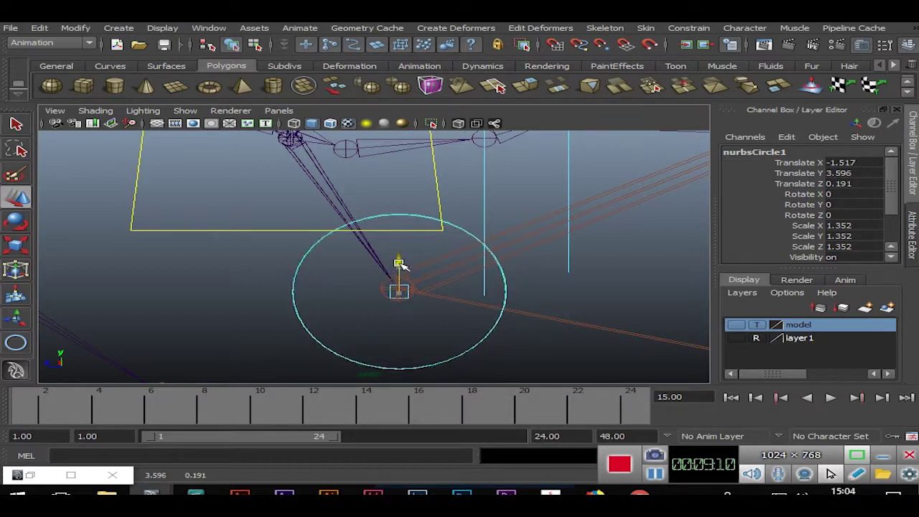
Select lt_hind_leg_ctrl and frame the left hind leg
key("space")
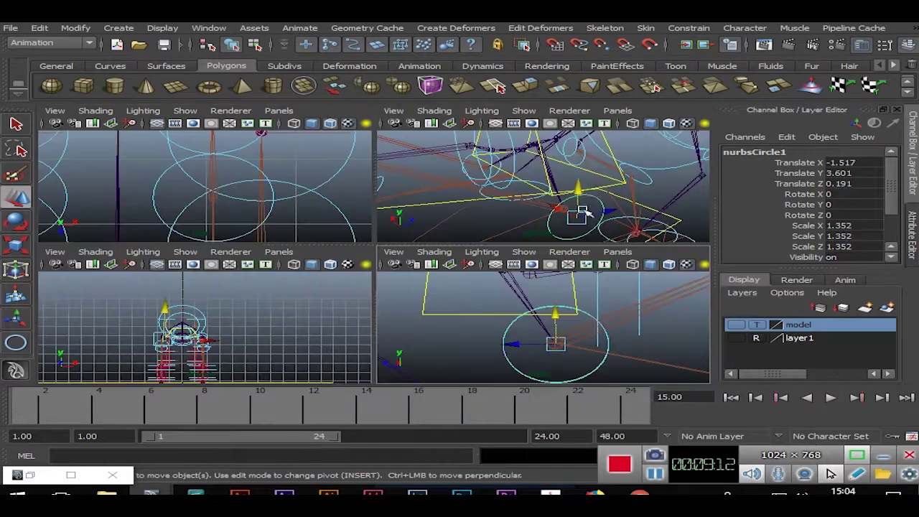
key("space")
mouse_move(608, 222)
left_mouse_down("alt")
mouse_move(568, 252)
mouse_move(689, 209)
left_mouse_up("alt")
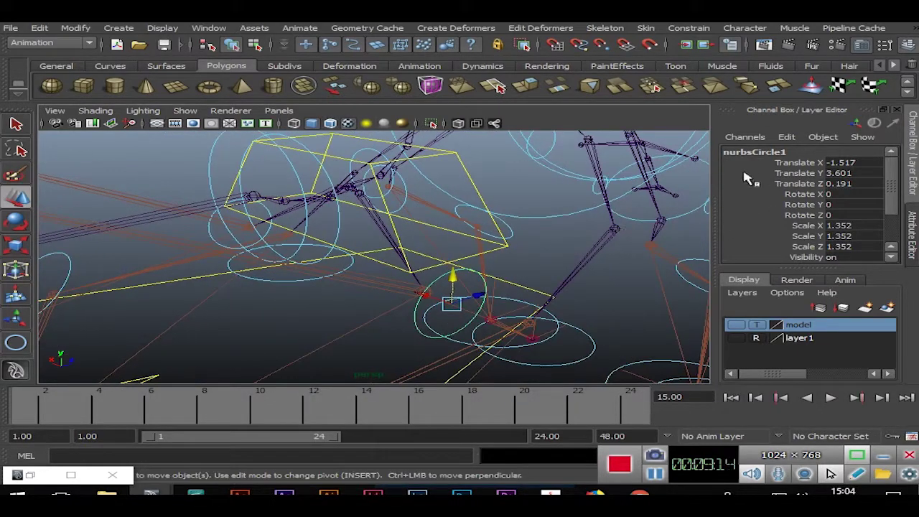
left_click(208, 230)
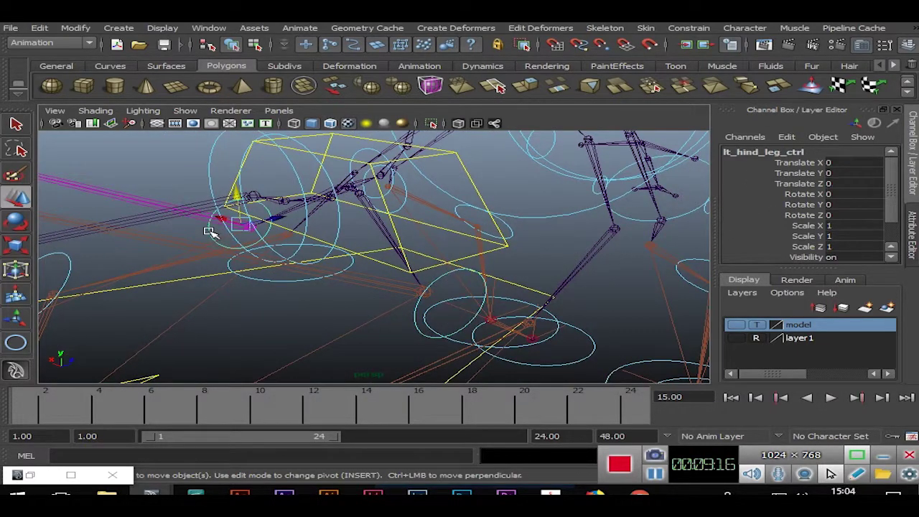
mouse_move(551, 242)
left_mouse_down("alt")
mouse_move(509, 263)
mouse_move(103, 201)
left_mouse_up("alt")
left_click(153, 266)
left_click(146, 257)
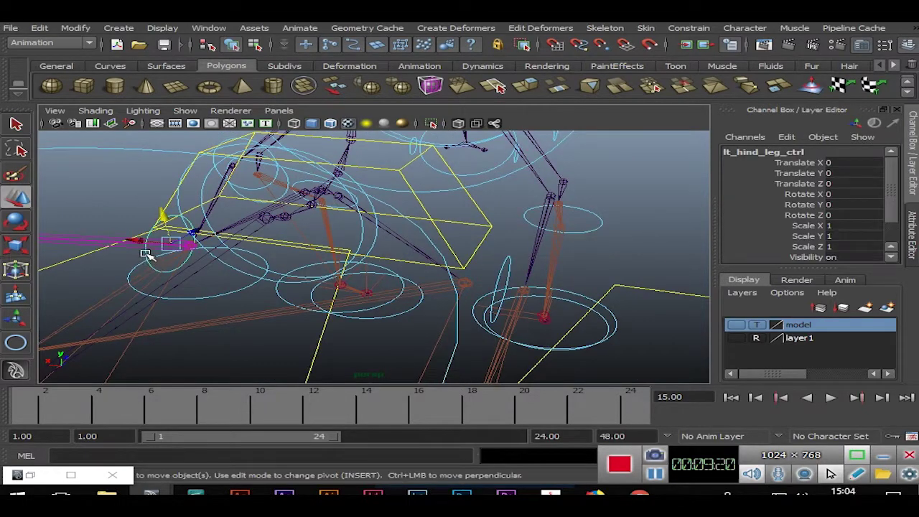
mouse_move(228, 259)
left_mouse_down("alt")
mouse_move(416, 259)
mouse_move(342, 142)
left_mouse_up("alt")
Copy the lt_hind_leg_ctrl name and bring the whole rig back into view
left_click(431, 124)
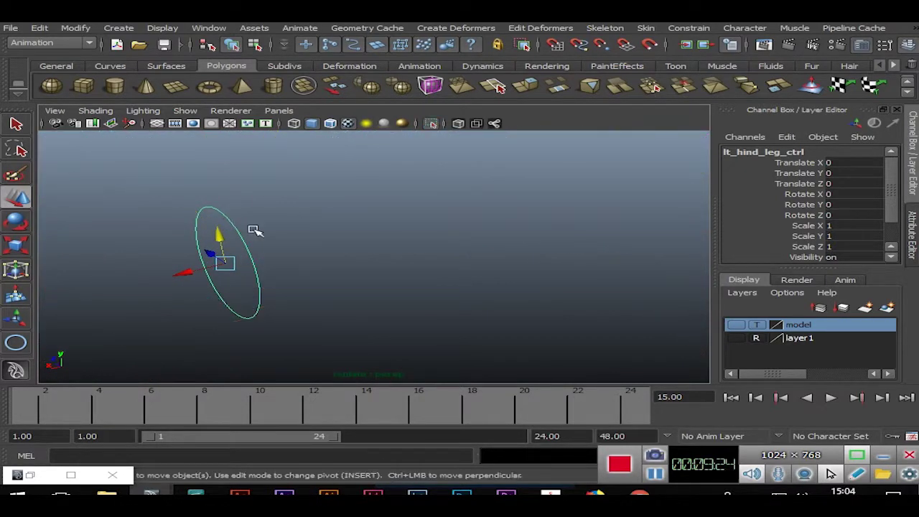
double_click(732, 152)
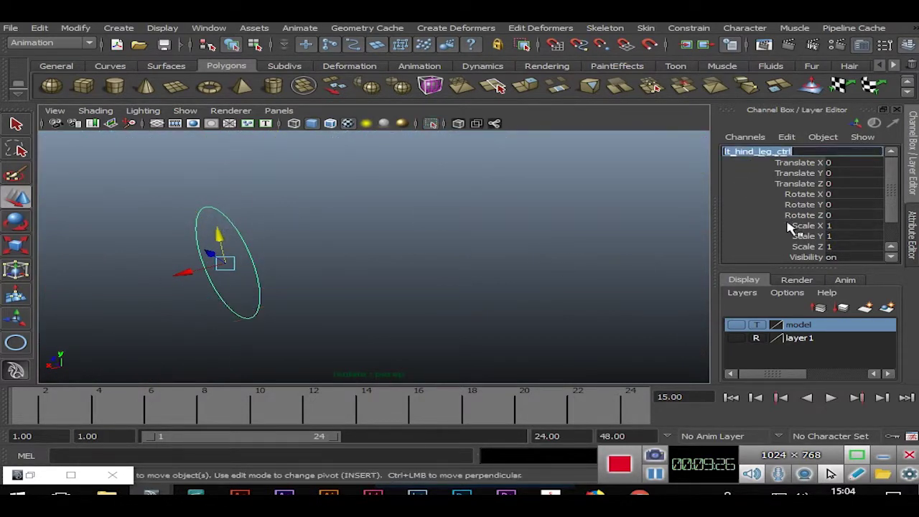
left_click(410, 205)
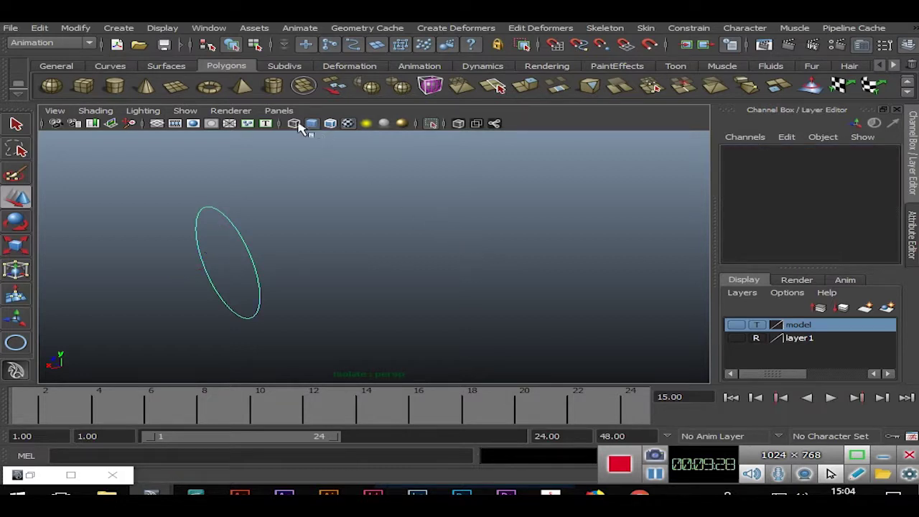
left_click(430, 125)
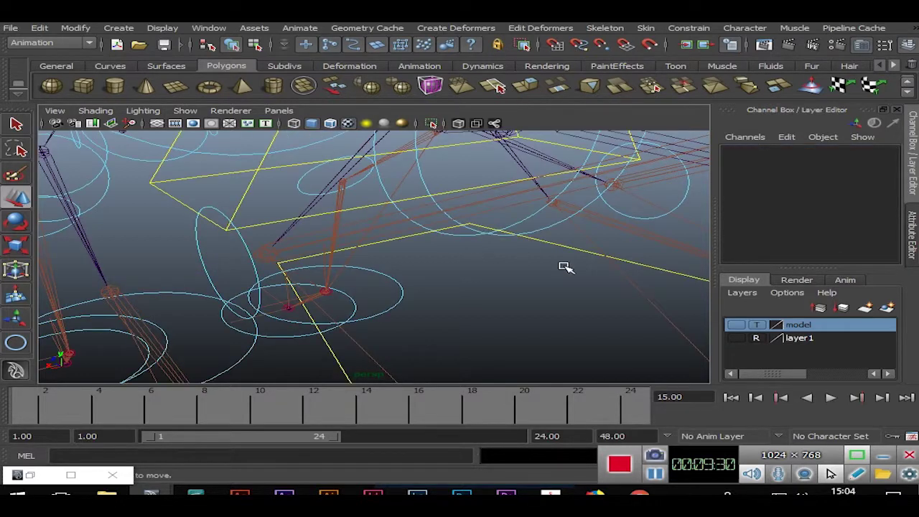
mouse_move(613, 260)
left_mouse_down("alt")
mouse_move(474, 275)
mouse_move(502, 296)
left_mouse_up("alt")
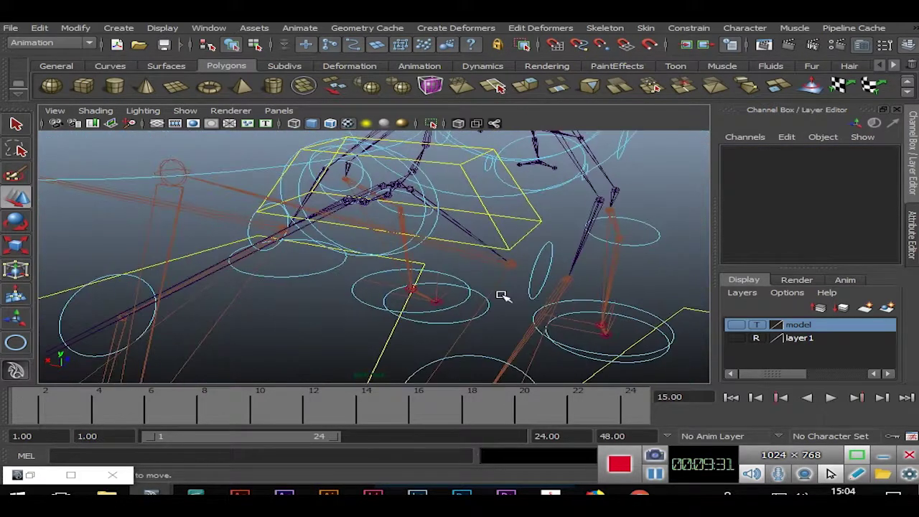
Rename nurbsCircle1 to rt_hind_leg_ctrl
left_click(553, 249)
double_click(765, 152)
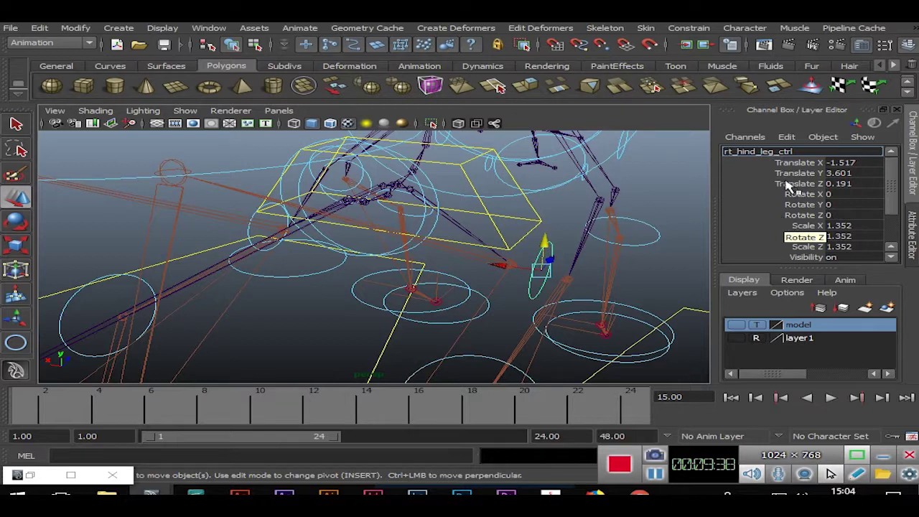
left_click(597, 267)
Freeze rt_hind_leg_ctrl's transformations to zero translate/rotate and scale 1
left_click(540, 256)
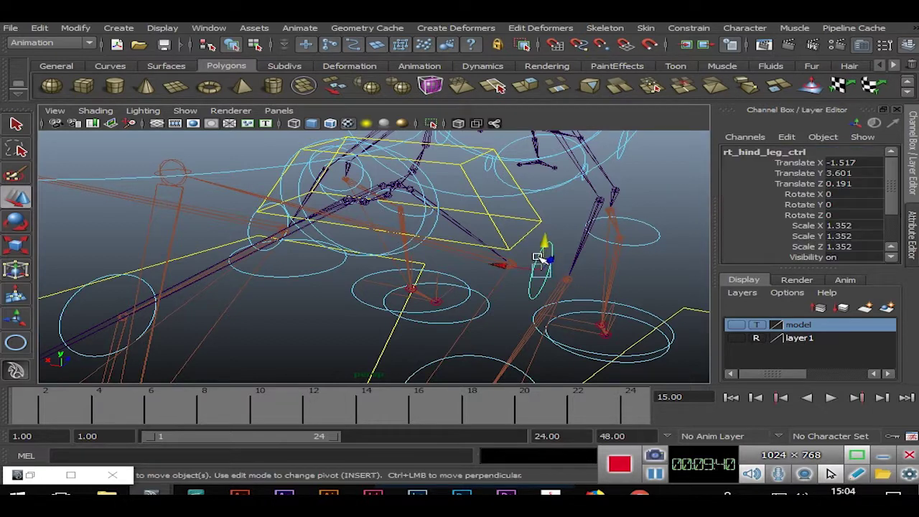
left_click(75, 28)
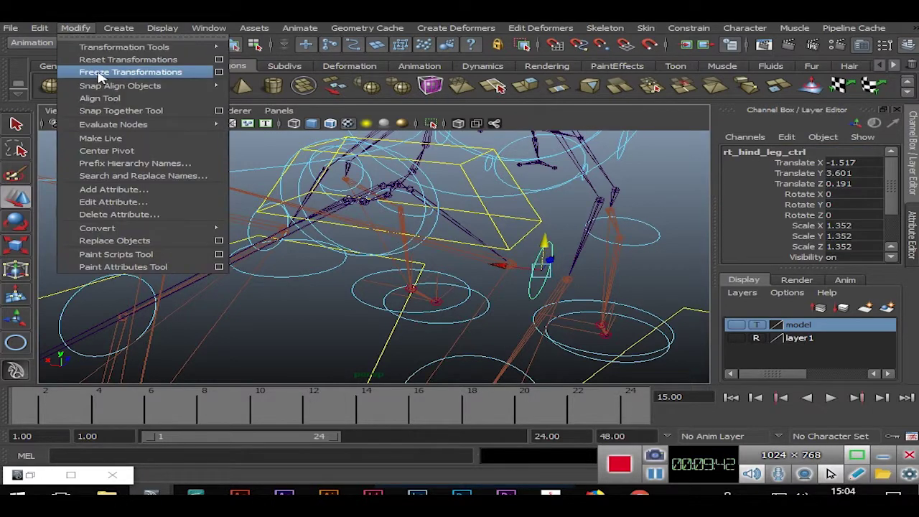
left_click(101, 74)
left_click(643, 175)
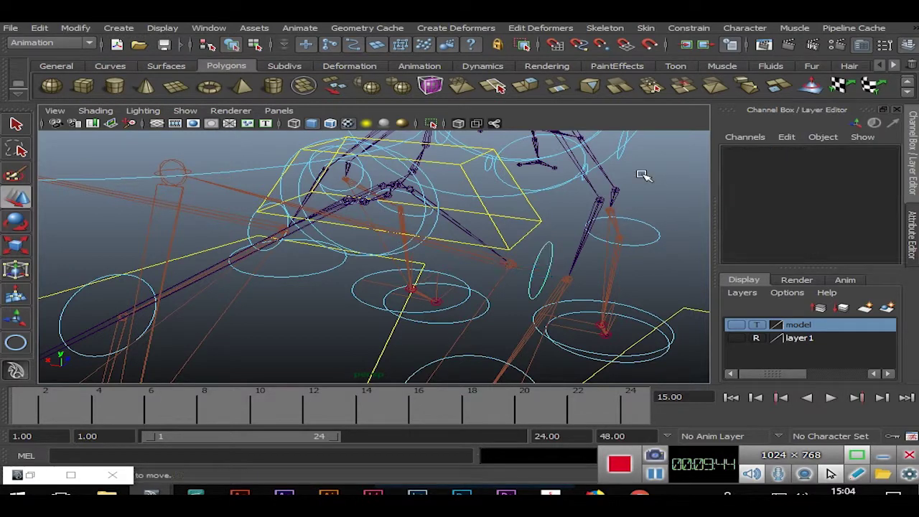
mouse_move(643, 174)
left_mouse_down("alt")
mouse_move(507, 205)
mouse_move(547, 240)
mouse_move(527, 225)
mouse_move(504, 228)
mouse_move(521, 246)
mouse_move(513, 287)
mouse_move(489, 269)
mouse_move(510, 247)
left_mouse_up("alt")
Inspect rt_hind_leg_ctrl and rt_hind_leg_jnt, then clear the selection and restore the full scene
left_click(502, 228)
left_click(459, 173)
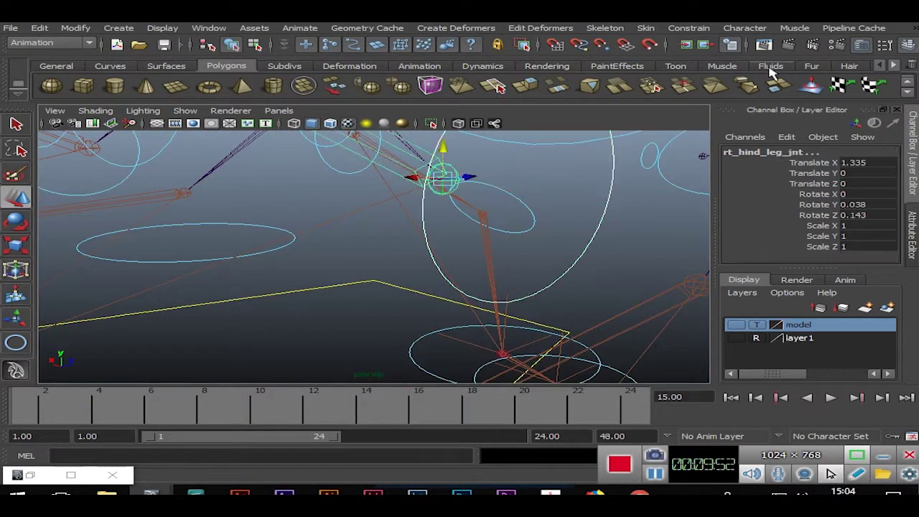
left_click(644, 204)
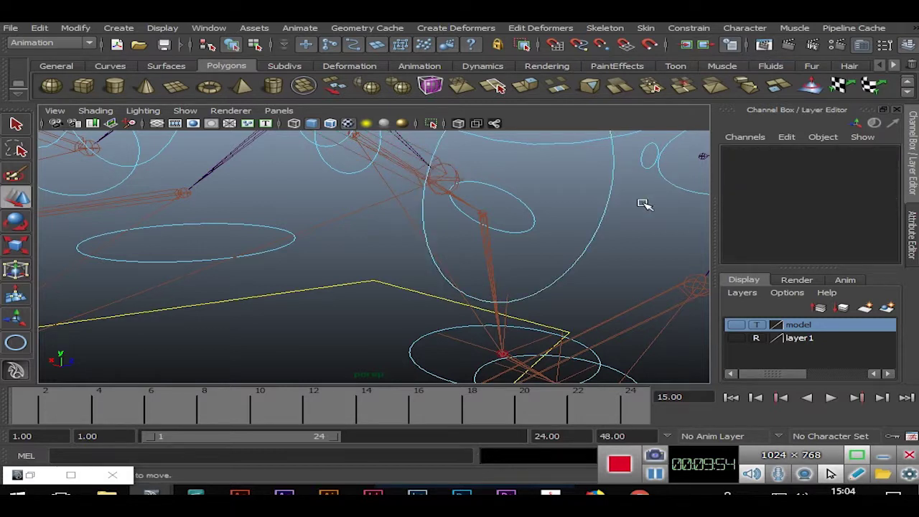
left_click(431, 123)
left_click(434, 124)
mouse_move(633, 245)
left_mouse_down("alt")
mouse_move(349, 218)
mouse_move(289, 220)
mouse_move(359, 236)
mouse_move(208, 253)
left_mouse_up("alt")
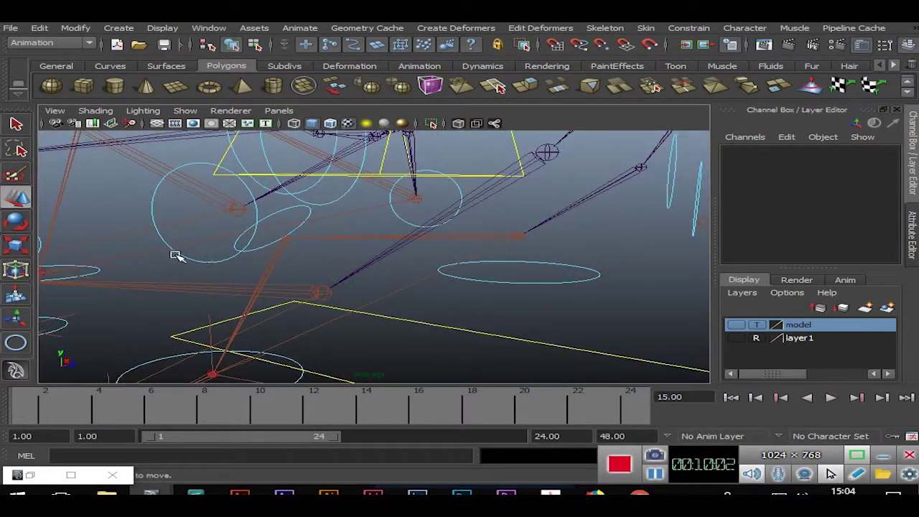
Isolate the right hind leg control circle together with its joint
left_click(190, 260)
left_click(235, 199)
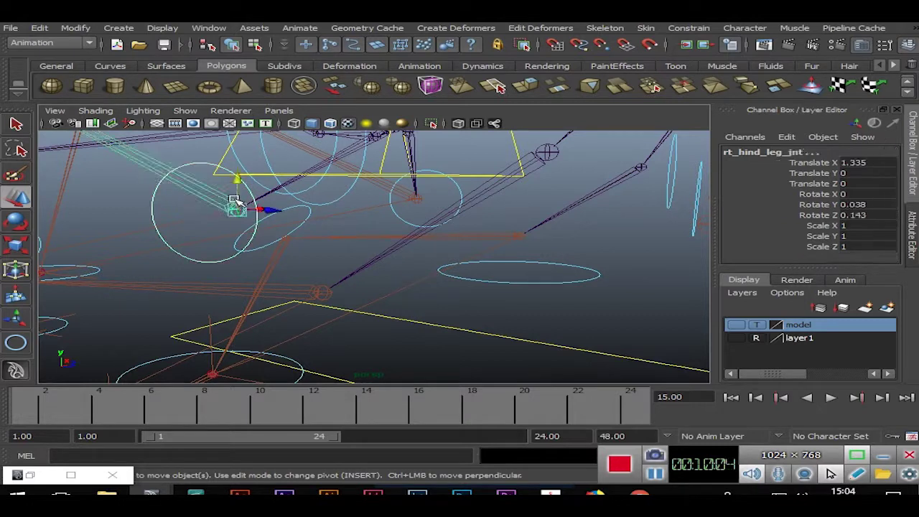
left_click(431, 123)
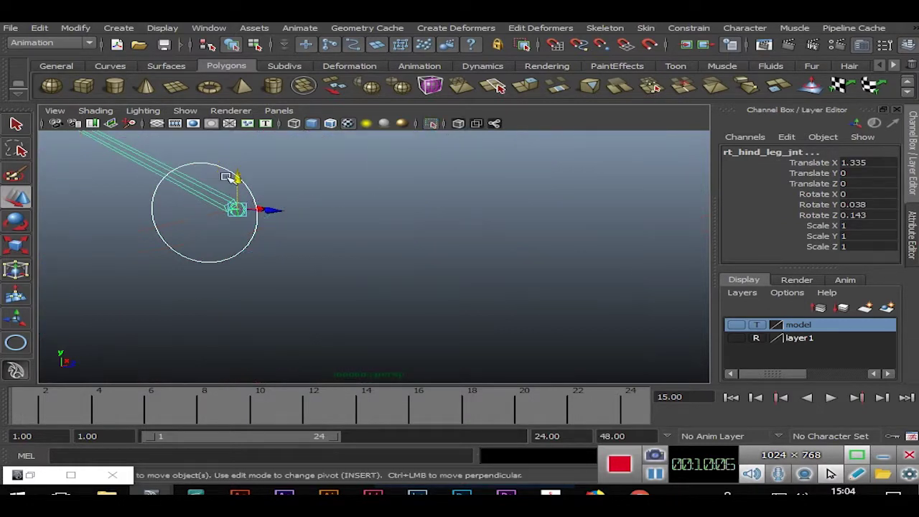
mouse_move(585, 236)
right_mouse_down("alt")
mouse_move(405, 277)
mouse_move(366, 257)
right_mouse_up("alt")
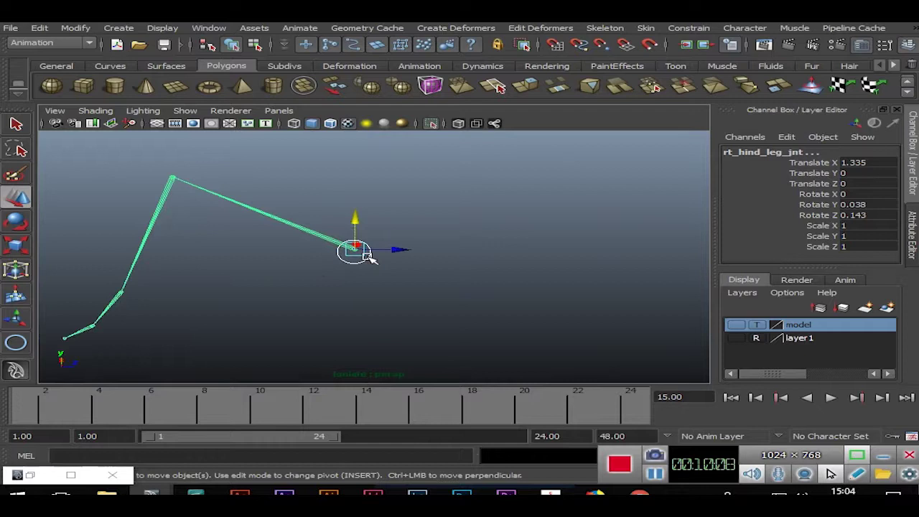
mouse_move(431, 270)
right_mouse_down("alt")
mouse_move(469, 254)
mouse_move(459, 218)
mouse_move(576, 234)
right_mouse_up("alt")
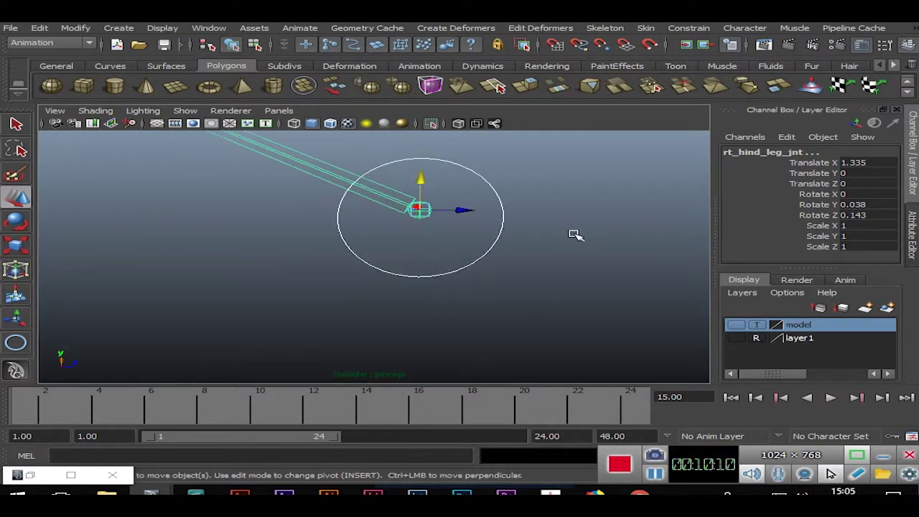
Point- and orient-constrain rt_hind_leg_jnt to rt_hind_leg_ctrl, then show the whole rig again
left_click(689, 27)
left_click(695, 45)
left_click(688, 27)
left_click(700, 68)
left_click(619, 194)
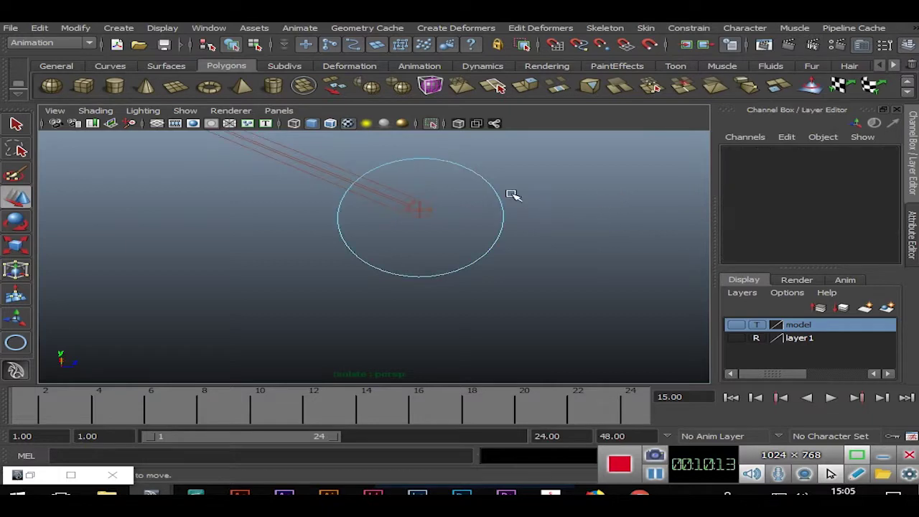
left_click(431, 124)
mouse_move(635, 271)
left_mouse_down("alt")
mouse_move(427, 292)
mouse_move(500, 285)
mouse_move(441, 244)
mouse_move(311, 240)
mouse_move(587, 261)
mouse_move(353, 211)
mouse_move(507, 308)
mouse_move(286, 324)
mouse_move(417, 228)
left_mouse_up("alt")
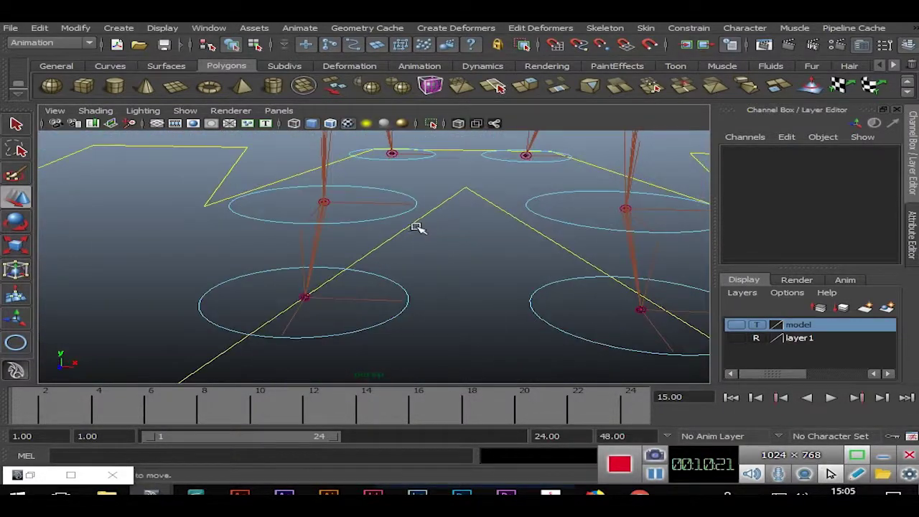
left_click(385, 288)
left_click(434, 277)
left_click(384, 277)
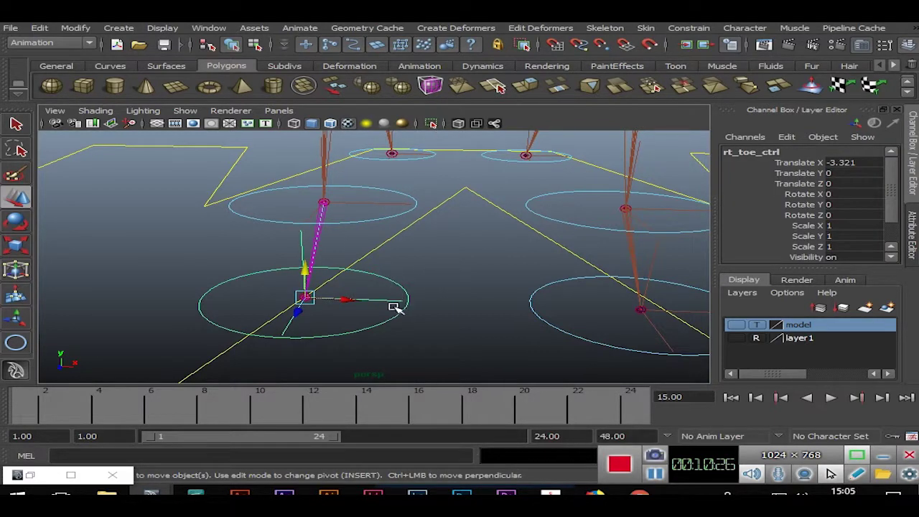
left_click(321, 199, "shift")
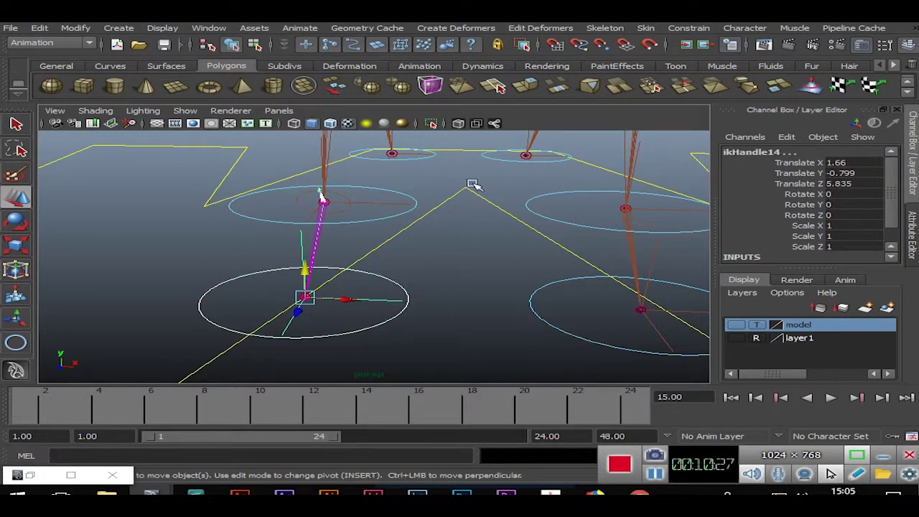
left_click(431, 124)
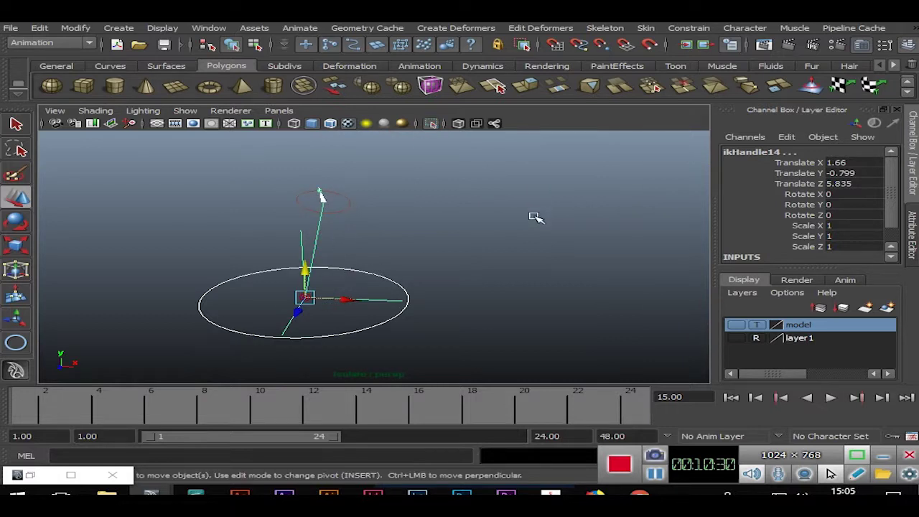
left_click_drag(547, 276, 373, 277, "alt")
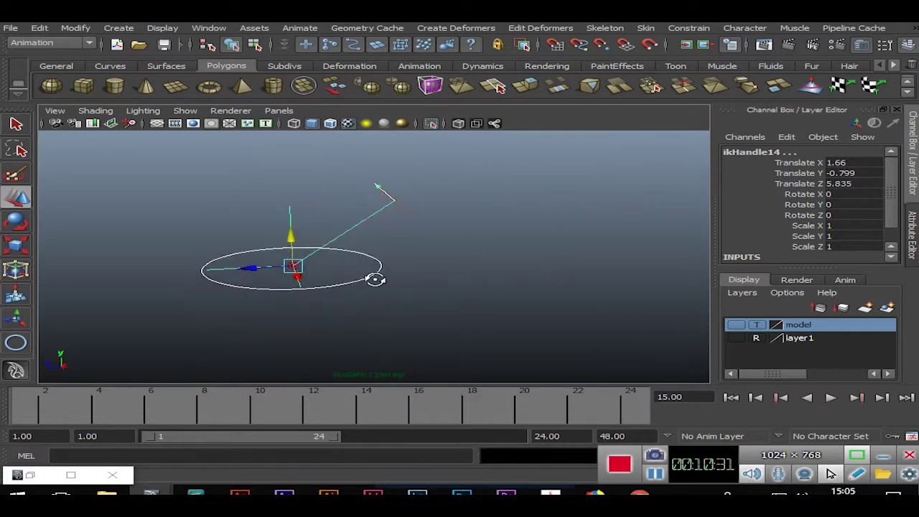
left_click(450, 257)
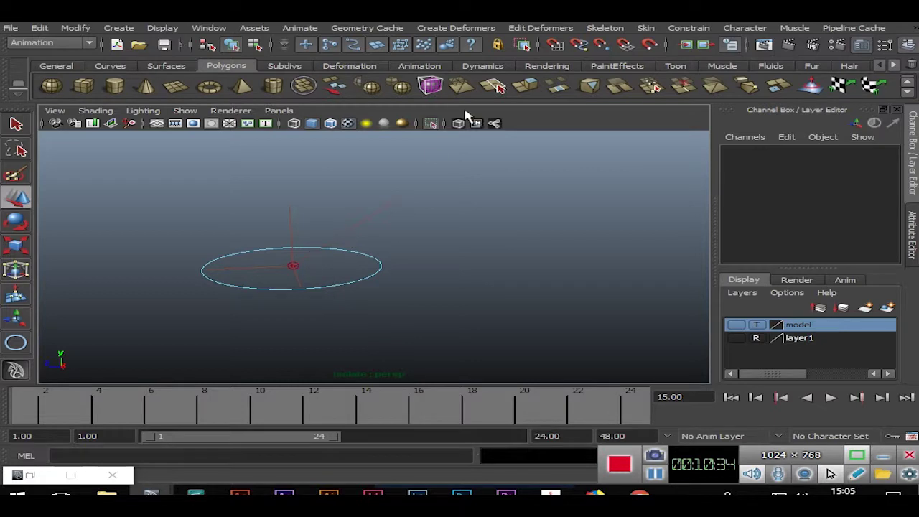
left_click(428, 123)
mouse_move(510, 230)
left_mouse_down("alt")
mouse_move(452, 297)
mouse_move(474, 302)
left_mouse_up("alt")
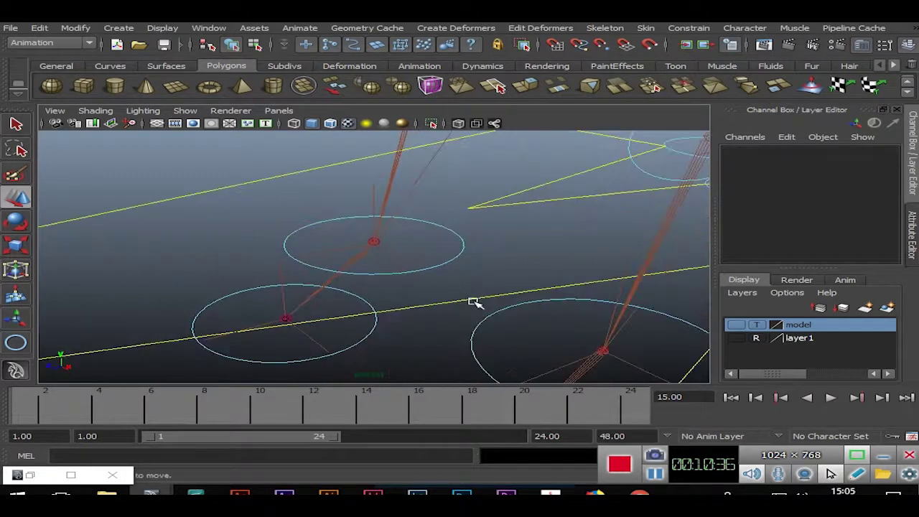
left_click(439, 259)
left_click(468, 246)
left_click(424, 262)
left_click(501, 263)
left_click(413, 260)
left_click(460, 253)
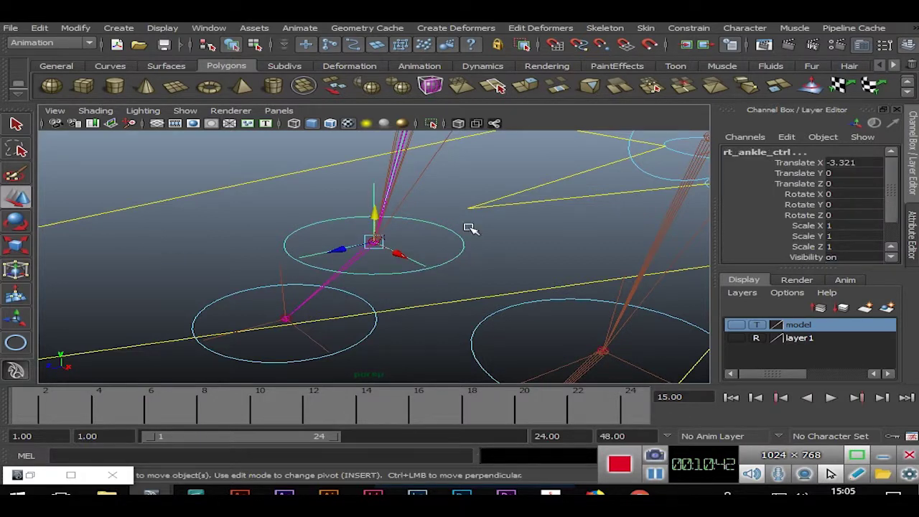
left_click(431, 123)
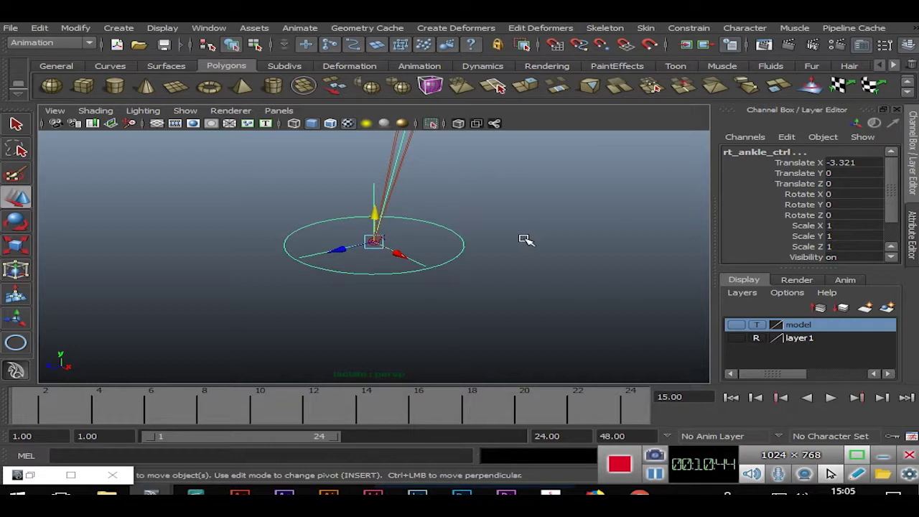
mouse_move(610, 218)
left_mouse_down("alt")
mouse_move(390, 249)
mouse_move(411, 148)
left_mouse_up("alt")
right_click_drag(388, 255, 485, 162, "alt")
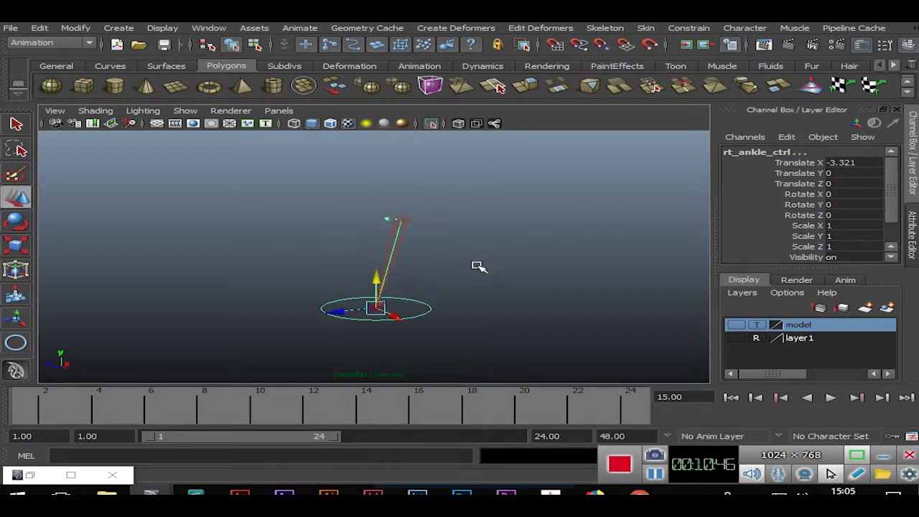
left_click(432, 125)
left_click(584, 231)
right_click_drag(584, 232, 441, 244, "alt")
mouse_move(441, 244)
left_mouse_down("alt")
mouse_move(517, 254)
mouse_move(339, 148)
mouse_move(505, 261)
mouse_move(422, 279)
left_mouse_up("alt")
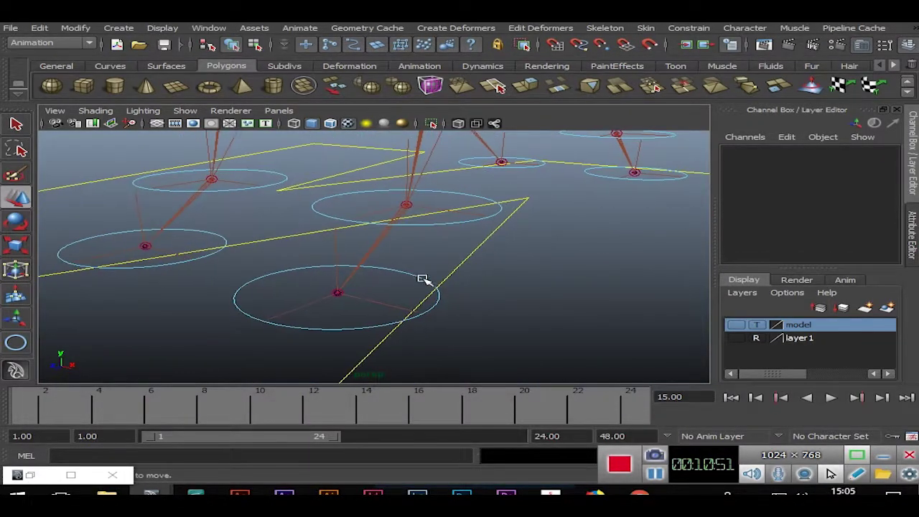
left_click(374, 304)
left_click(422, 279)
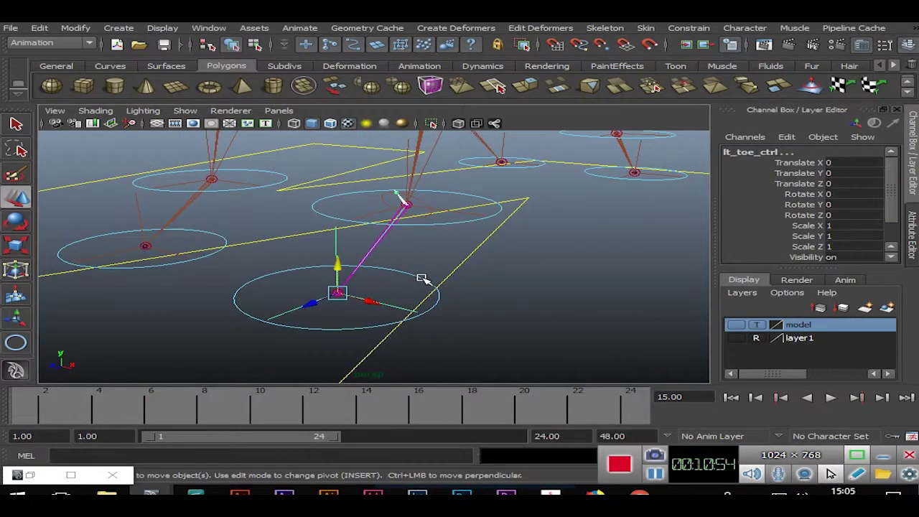
left_click(430, 124)
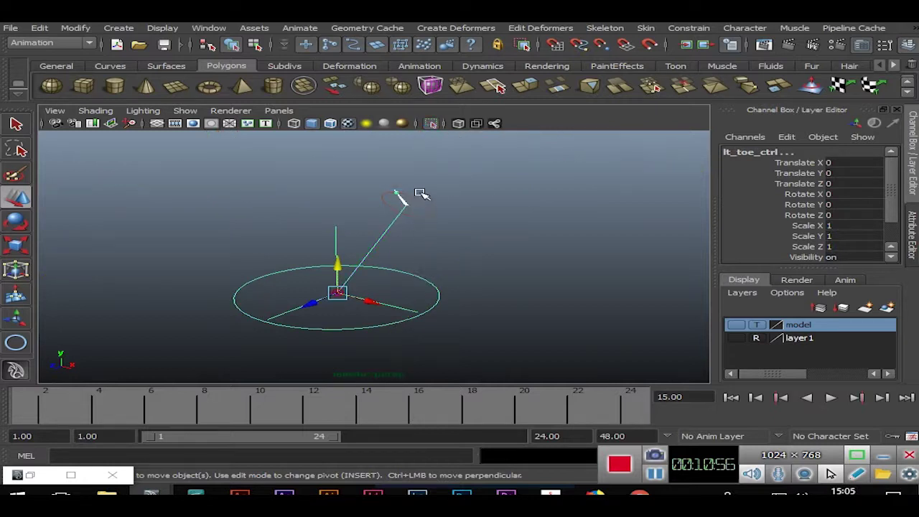
left_click_drag(540, 302, 518, 272, "alt")
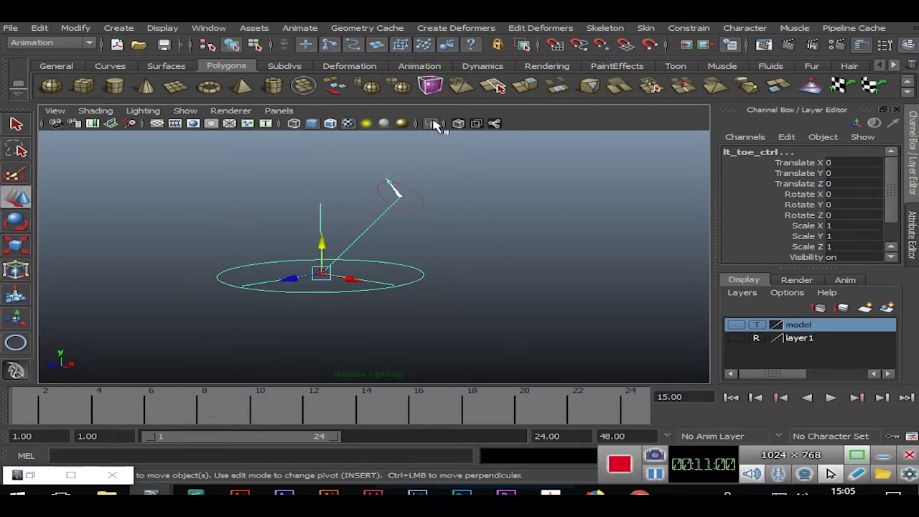
left_click(433, 125)
left_click(575, 284)
mouse_move(580, 290)
left_mouse_down("alt")
mouse_move(527, 262)
mouse_move(468, 257)
mouse_move(424, 273)
mouse_move(410, 308)
mouse_move(386, 315)
left_mouse_up("alt")
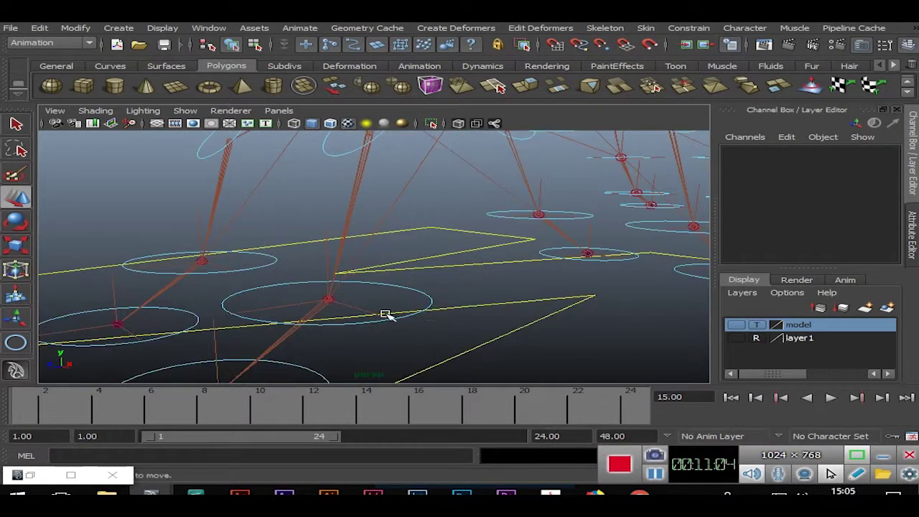
left_click(365, 308)
left_click(413, 291)
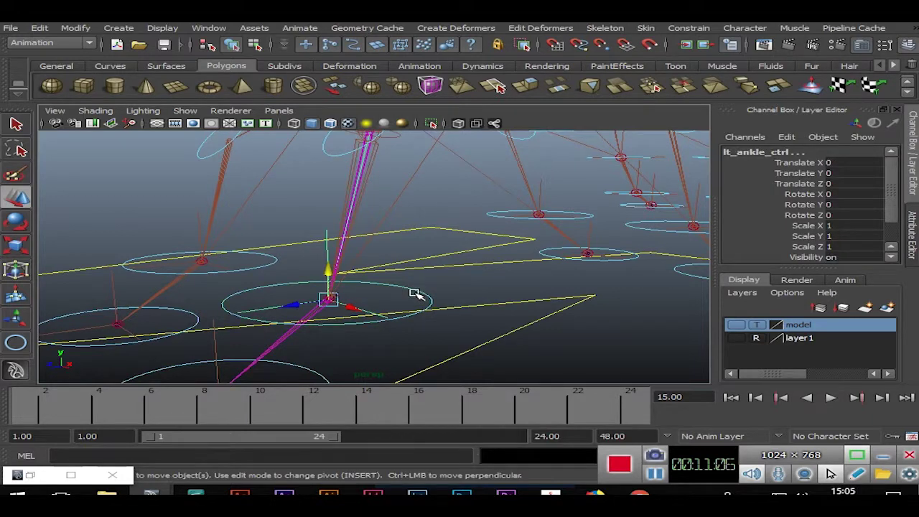
left_click(431, 123)
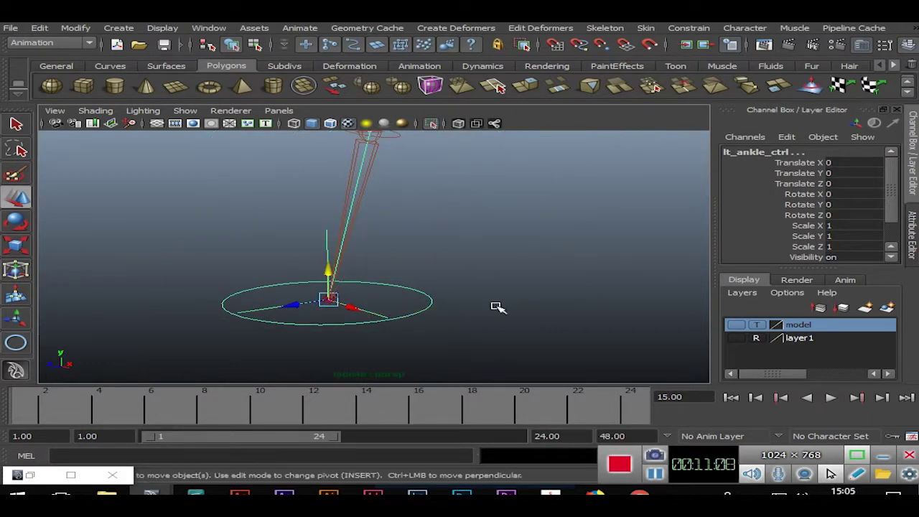
mouse_move(531, 323)
left_mouse_down("alt")
mouse_move(334, 302)
mouse_move(478, 322)
mouse_move(404, 271)
mouse_move(446, 318)
mouse_move(347, 318)
left_mouse_up("alt")
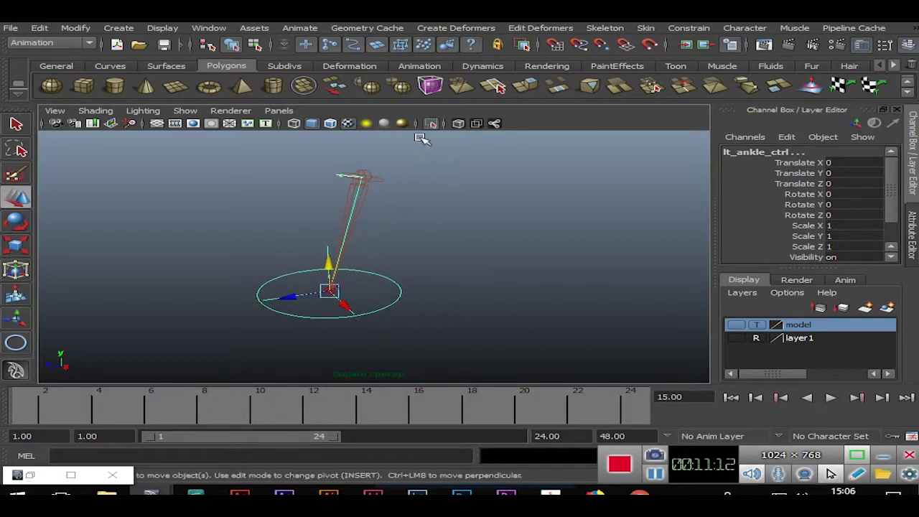
left_click(433, 123)
left_click(603, 330)
mouse_move(603, 331)
left_mouse_down("alt")
mouse_move(369, 281)
mouse_move(523, 322)
mouse_move(466, 308)
mouse_move(523, 333)
mouse_move(369, 323)
mouse_move(553, 294)
mouse_move(465, 214)
mouse_move(476, 246)
mouse_move(618, 258)
mouse_move(547, 266)
left_mouse_up("alt")
Turn on the model layer's V box and set its display to R (Reference), then tumble around the ant
left_click(736, 325)
mouse_move(454, 342)
left_mouse_down("alt")
mouse_move(580, 308)
mouse_move(529, 303)
mouse_move(545, 316)
left_mouse_up("alt")
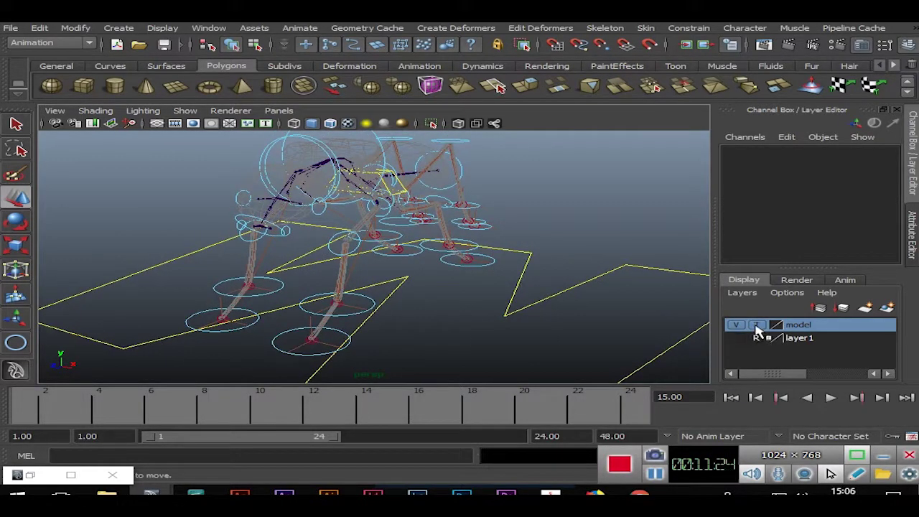
left_click(755, 324)
left_click_drag(539, 277, 346, 287, "alt")
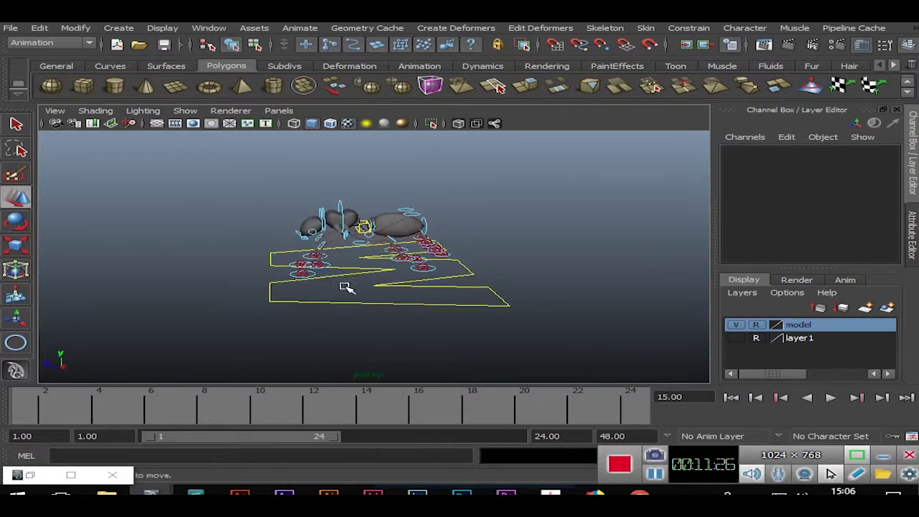
right_click_drag(346, 287, 544, 235, "alt")
mouse_move(560, 244)
left_mouse_down("alt")
mouse_move(580, 269)
mouse_move(636, 272)
mouse_move(424, 263)
mouse_move(543, 266)
mouse_move(433, 294)
mouse_move(527, 297)
mouse_move(383, 306)
mouse_move(519, 308)
mouse_move(258, 287)
mouse_move(359, 302)
mouse_move(564, 301)
mouse_move(469, 240)
mouse_move(494, 251)
left_mouse_up("alt")
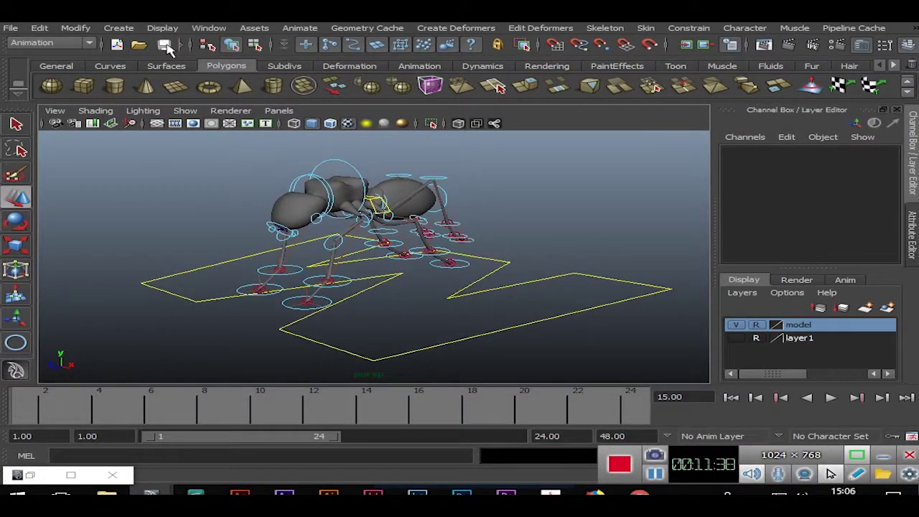